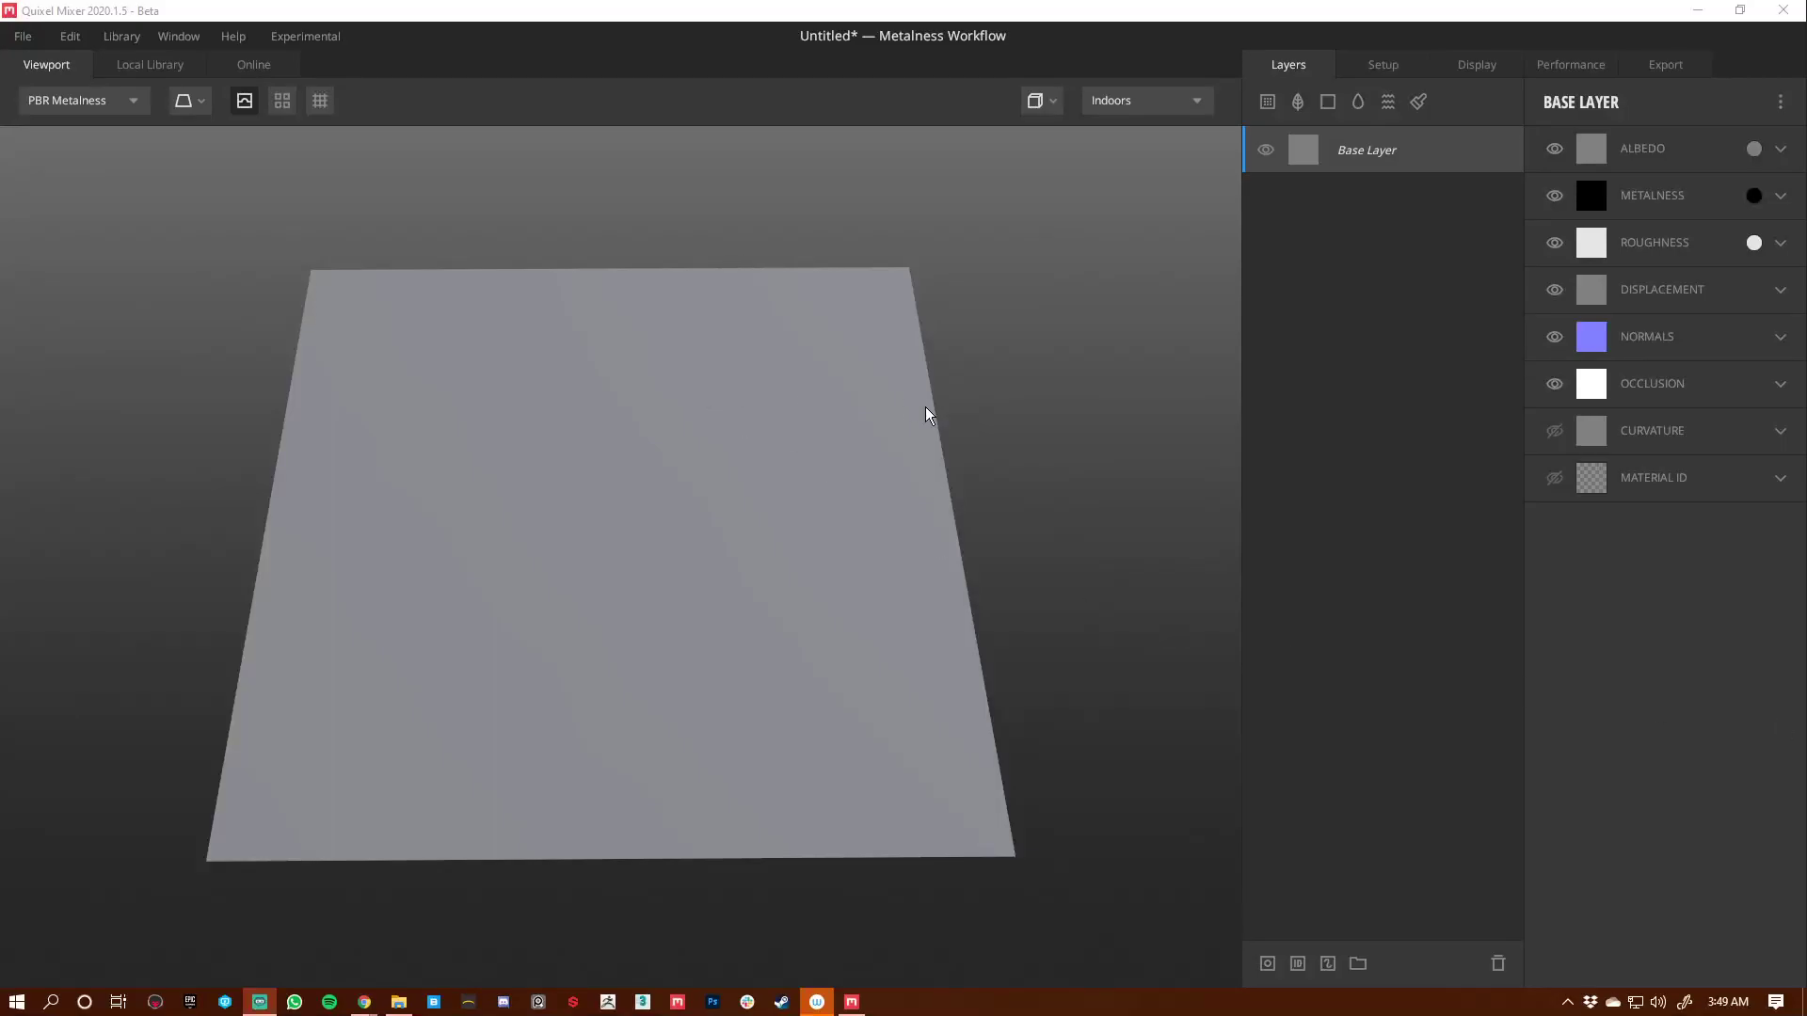
# Step: Add a Solid layer above the base layer and set its blend threshold to about 1.005
pyautogui.scroll(2, 804, 588)
pyautogui.keyDown('alt'); pyautogui.moveTo(838, 576); pyautogui.dragTo(821, 548); pyautogui.keyUp('alt')
pyautogui.moveTo(668, 504); pyautogui.dragTo(733, 508, button='middle')
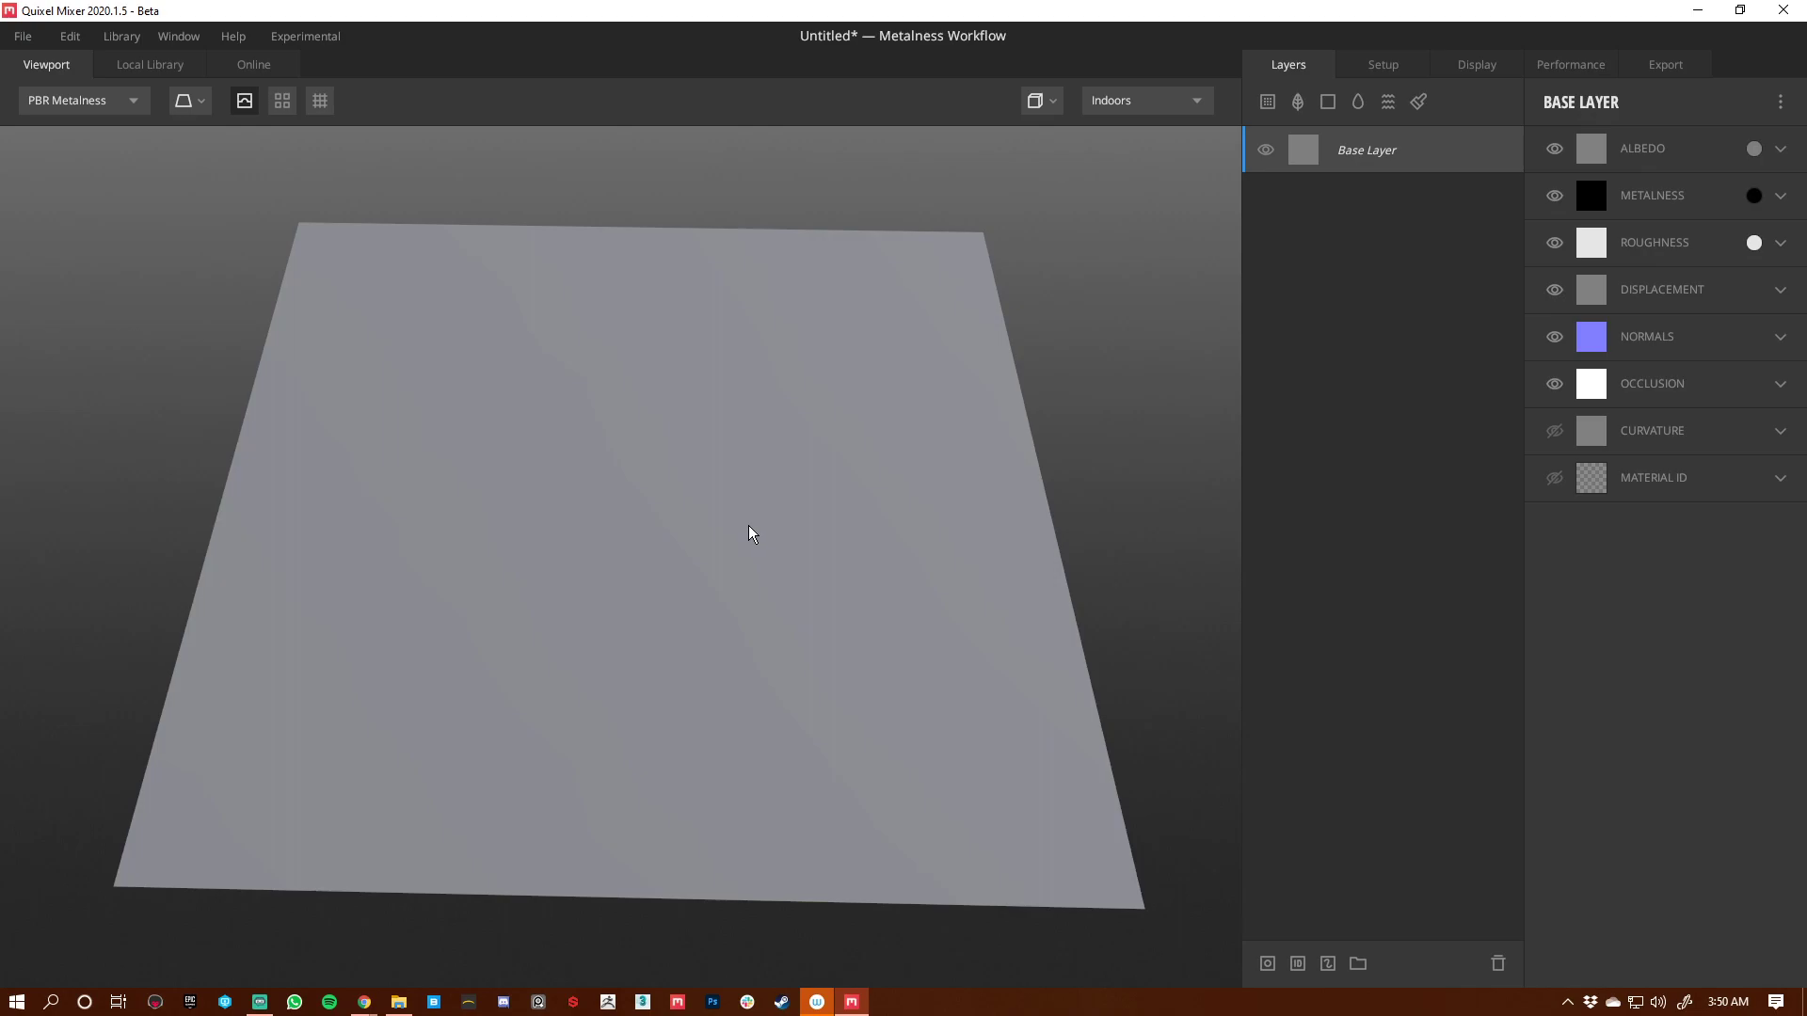
pyautogui.moveTo(737, 520); pyautogui.dragTo(658, 530)
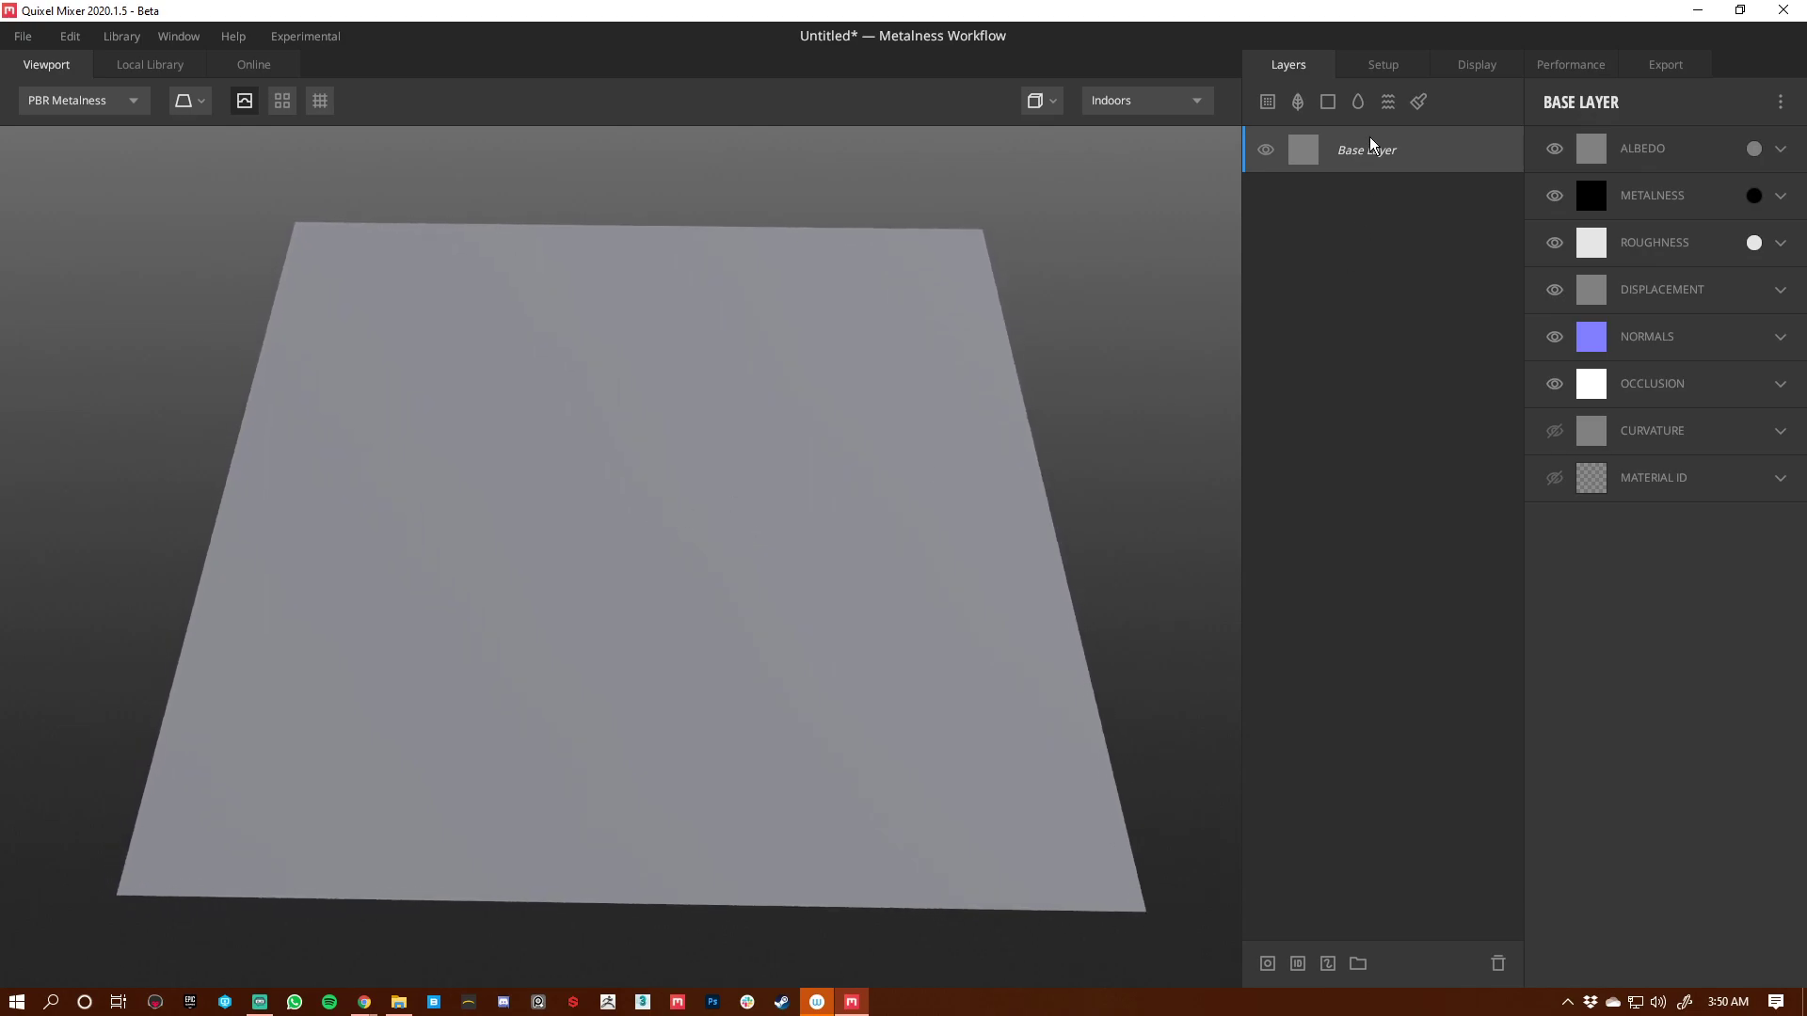
pyautogui.click(1328, 101)
pyautogui.moveTo(1654, 266); pyautogui.dragTo(1687, 269)
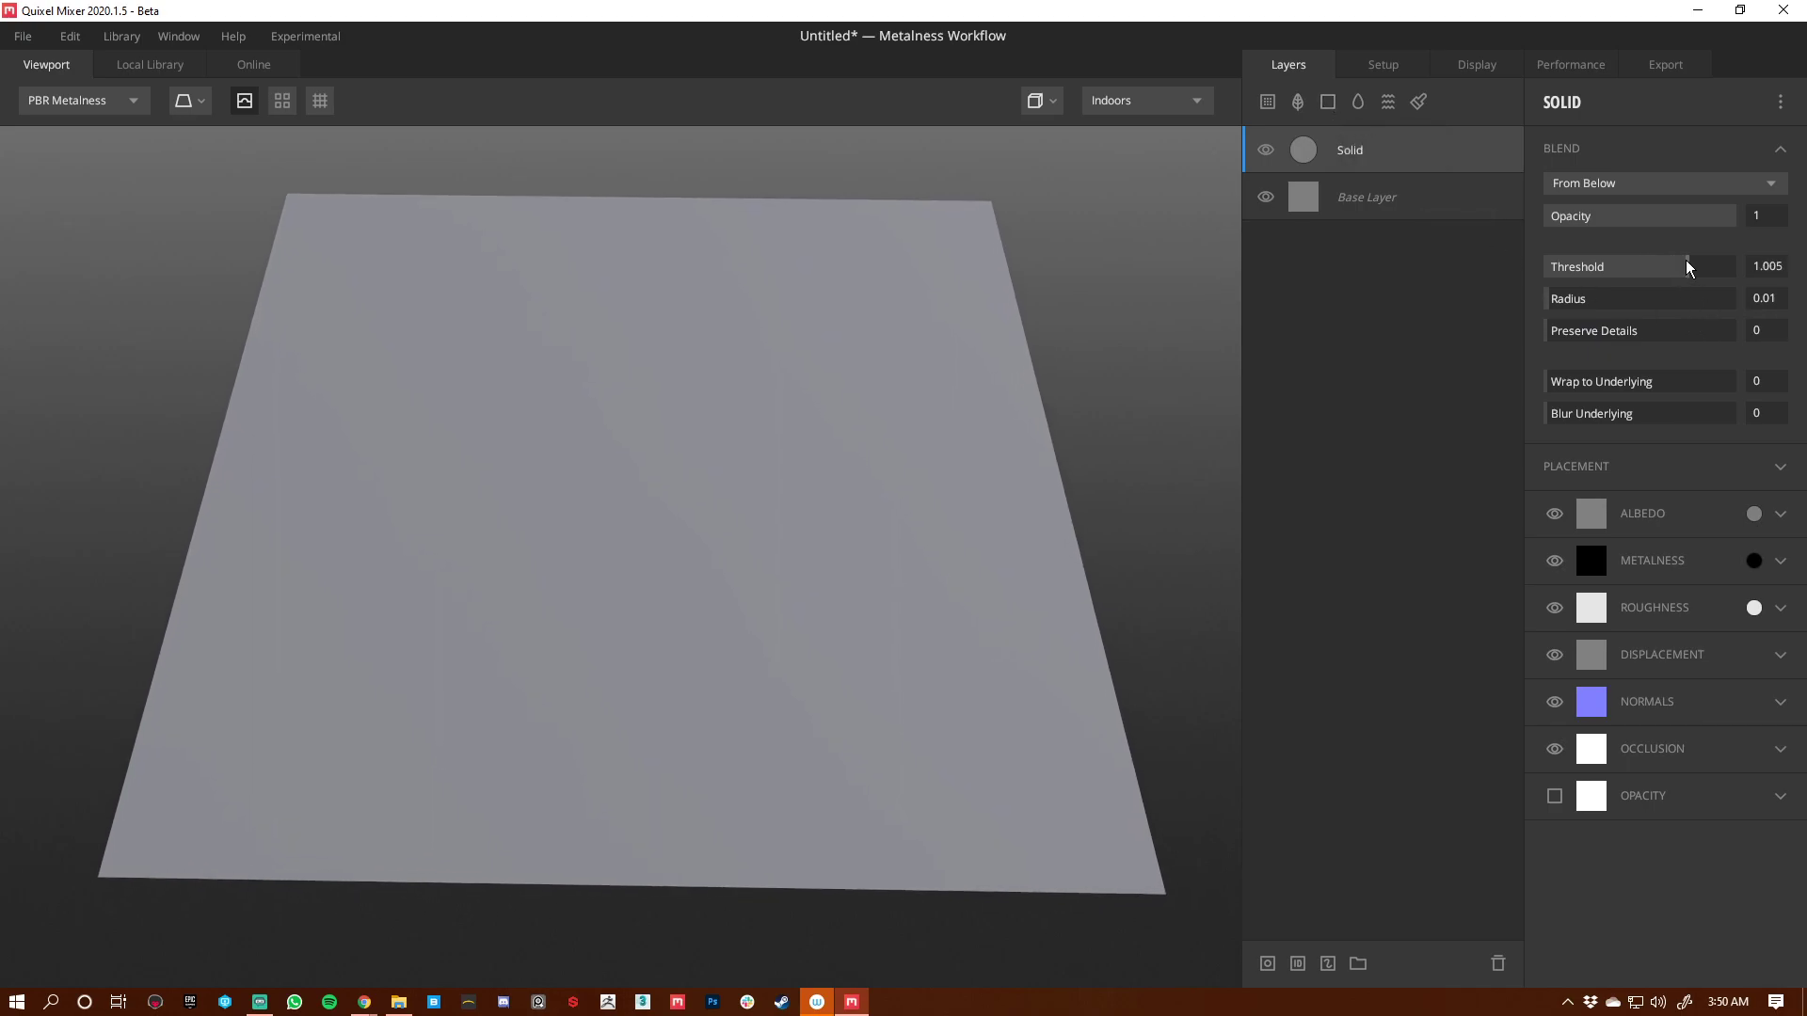
# Step: Add a mask stack with a Map component to the Solid layer and load the Rock_68 image into it
pyautogui.click(1270, 960)
pyautogui.click(1551, 100)
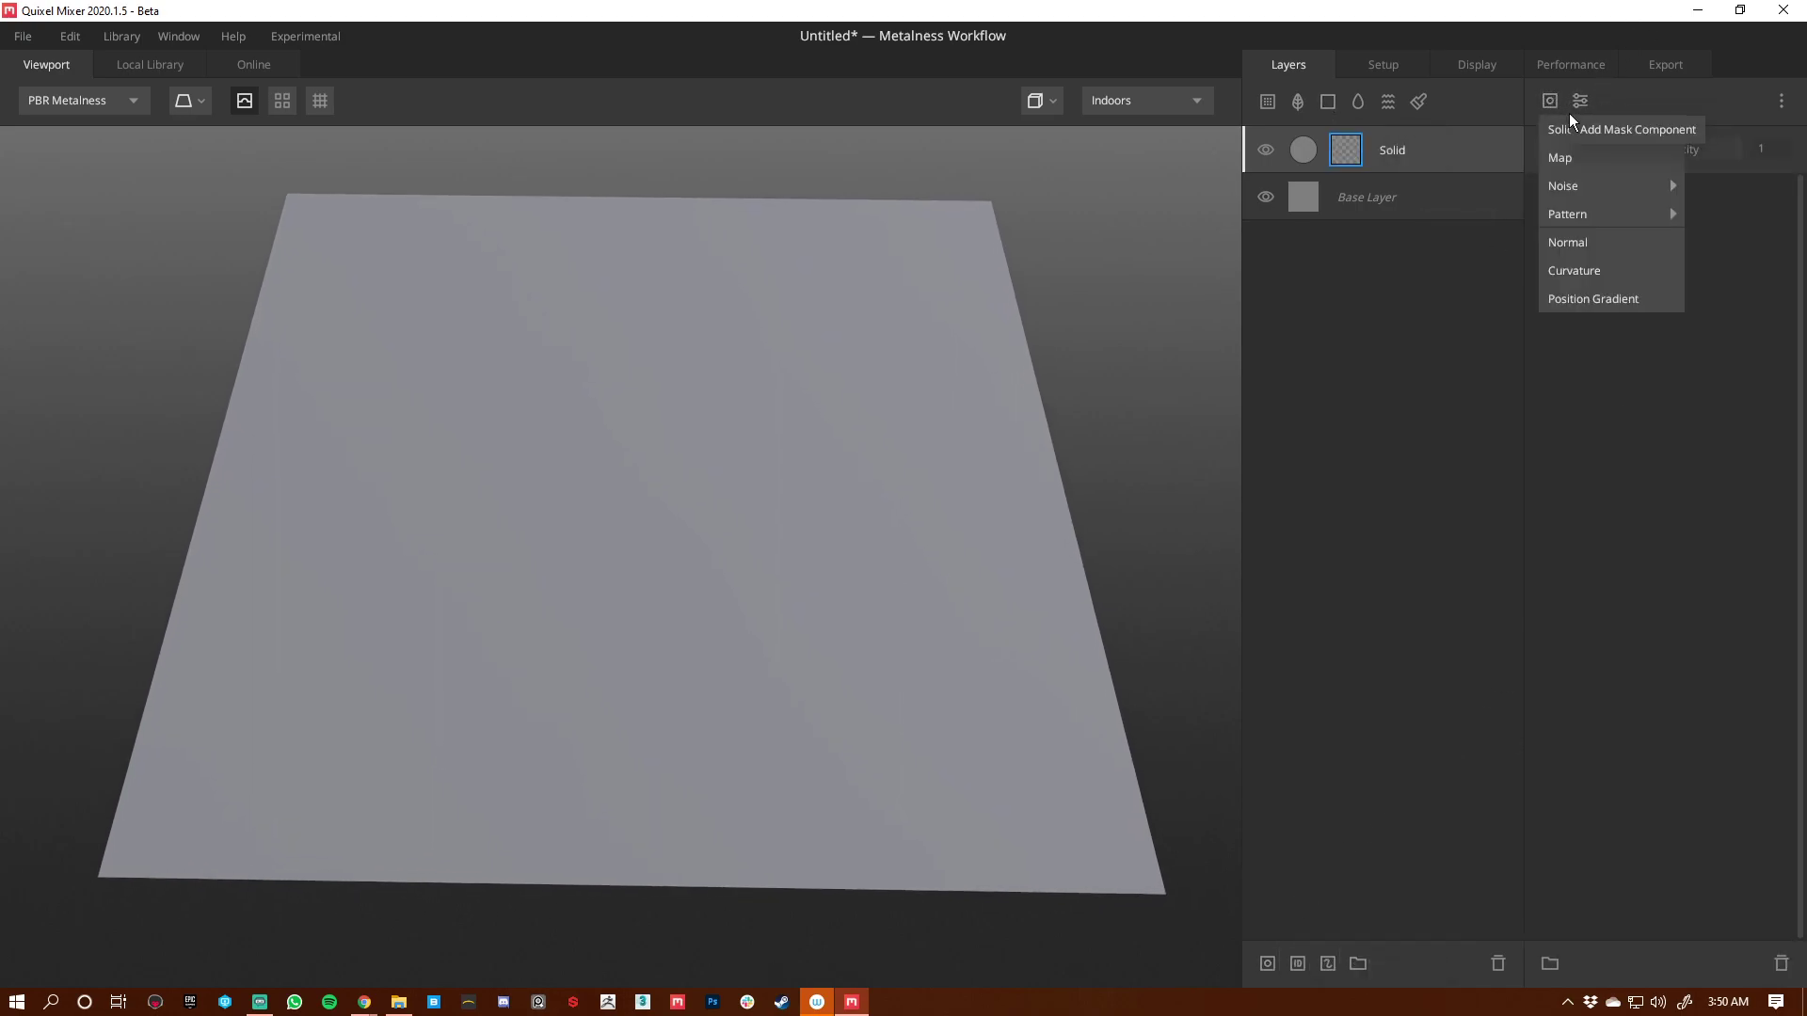
pyautogui.click(1584, 165)
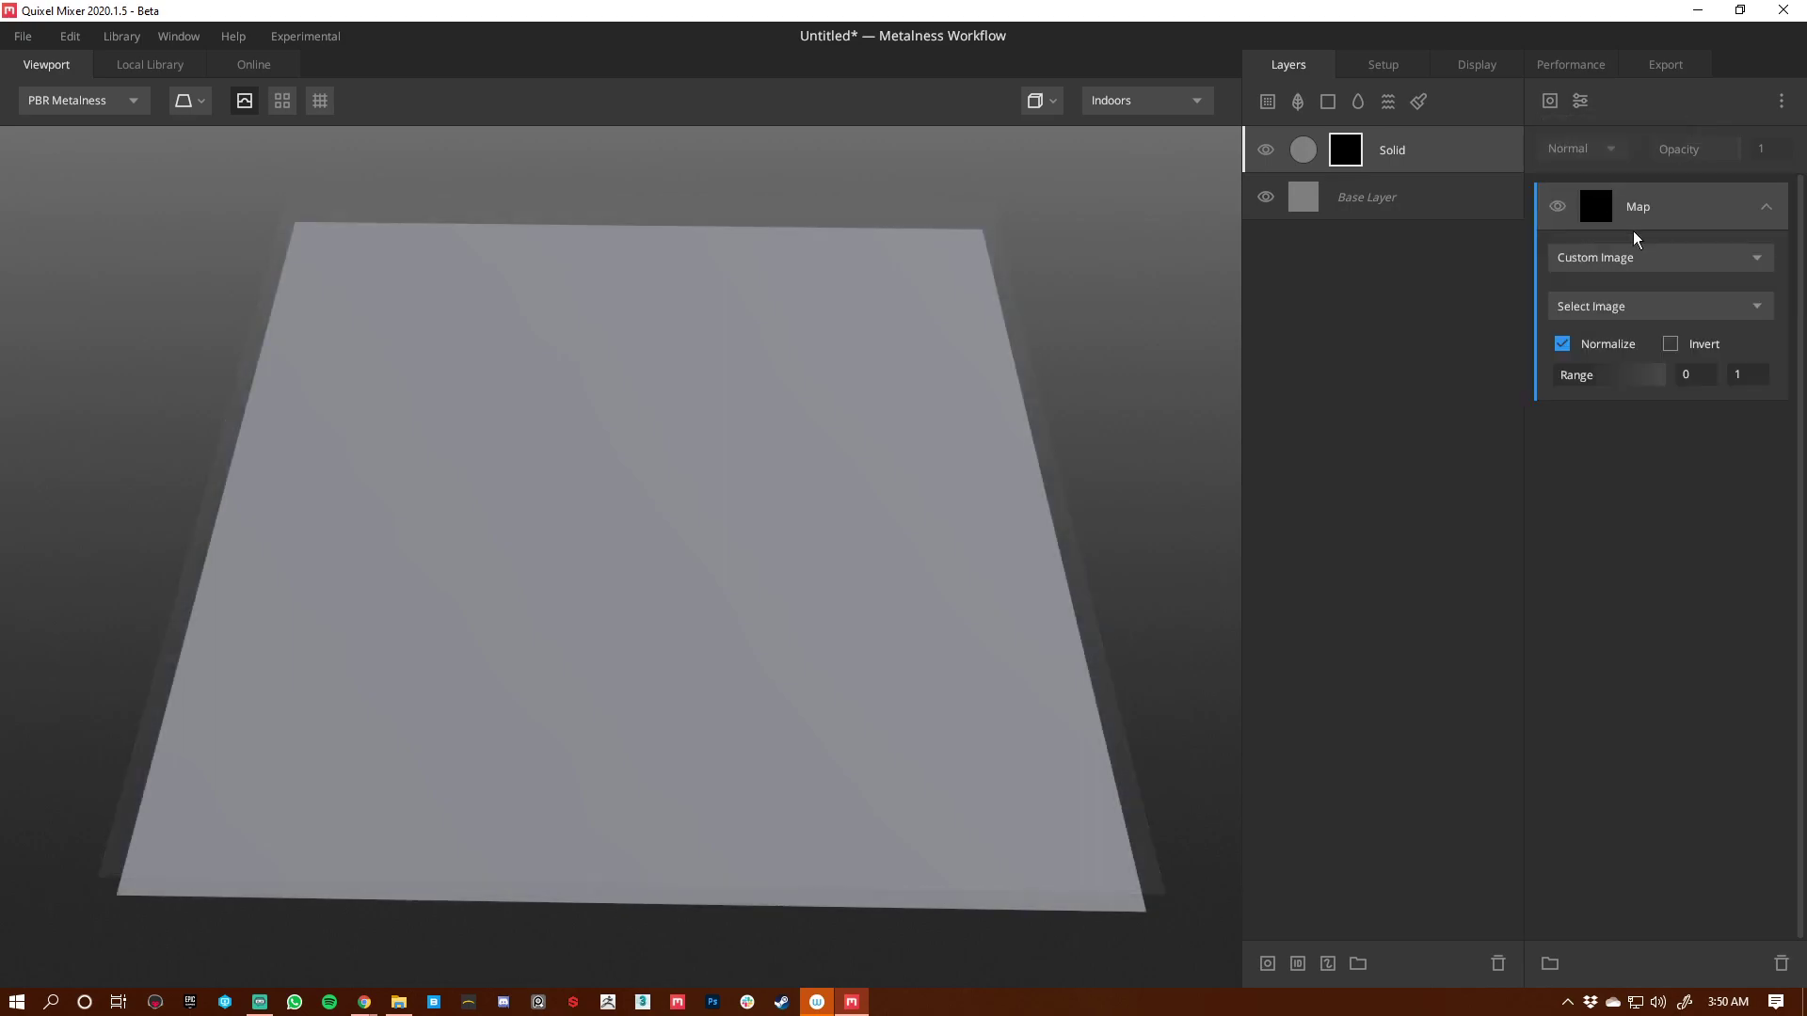
pyautogui.click(1641, 302)
pyautogui.click(1613, 364)
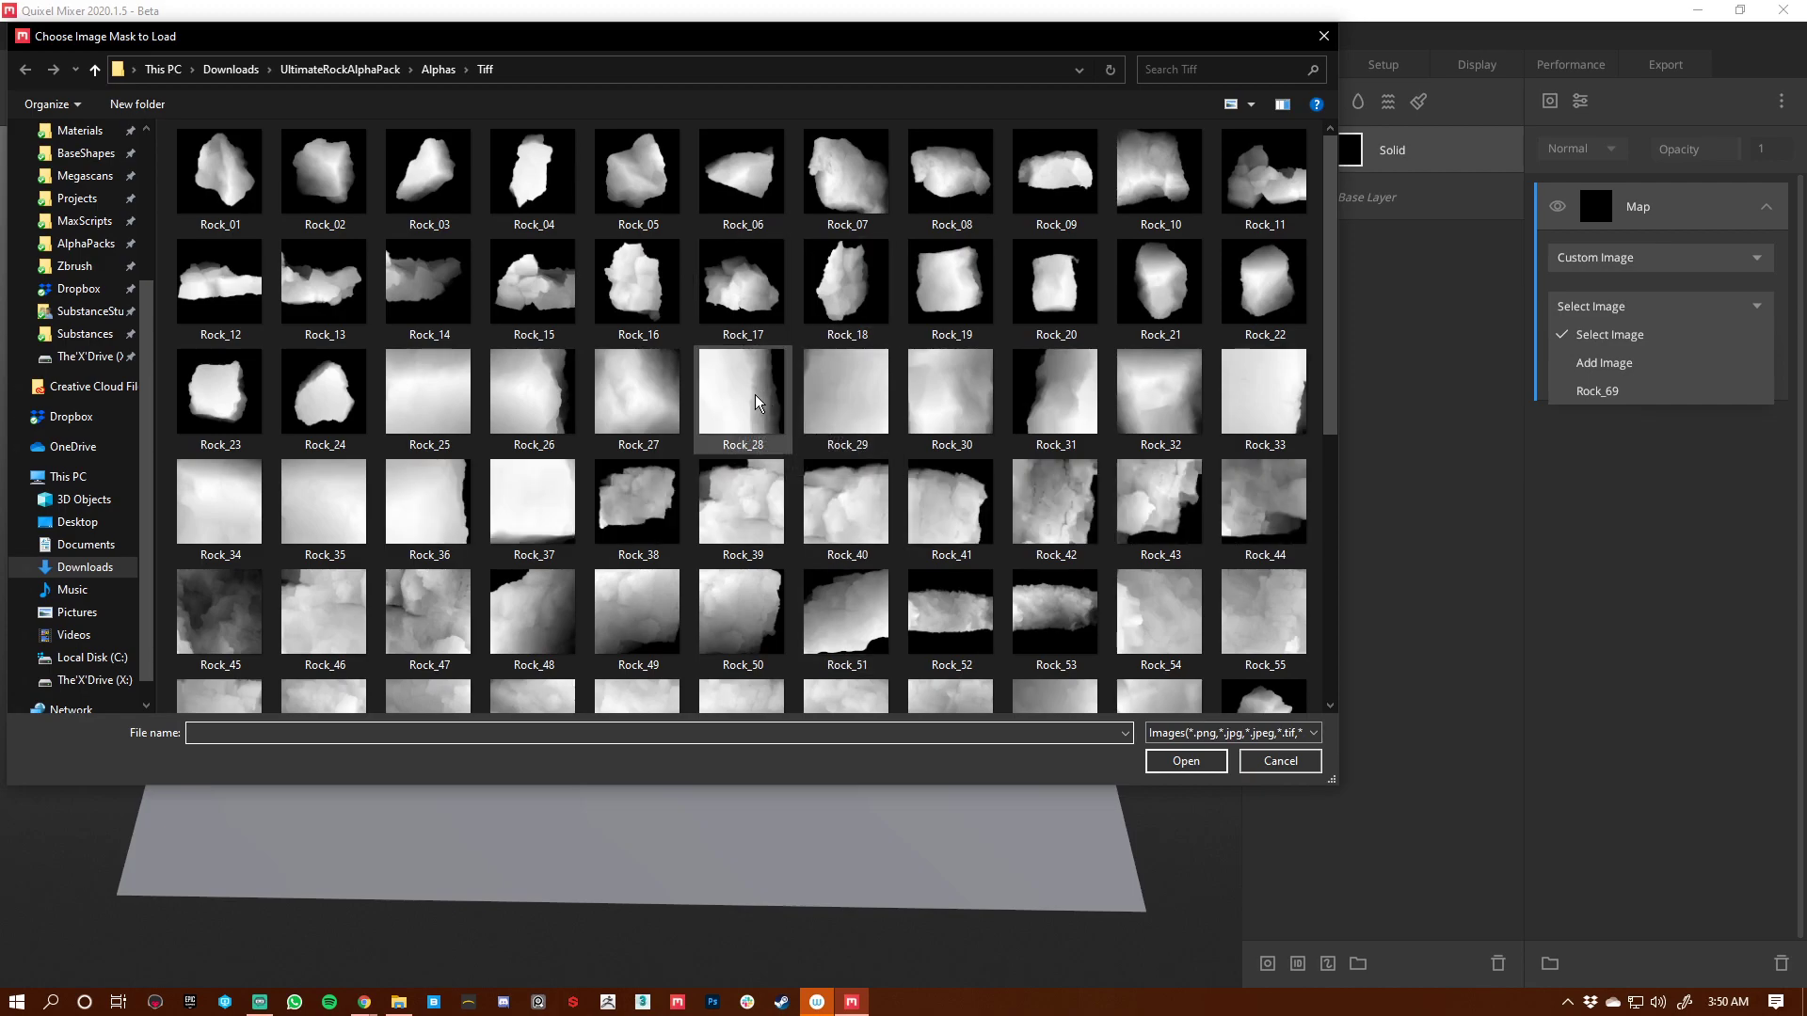
pyautogui.scroll(-5, 750, 395)
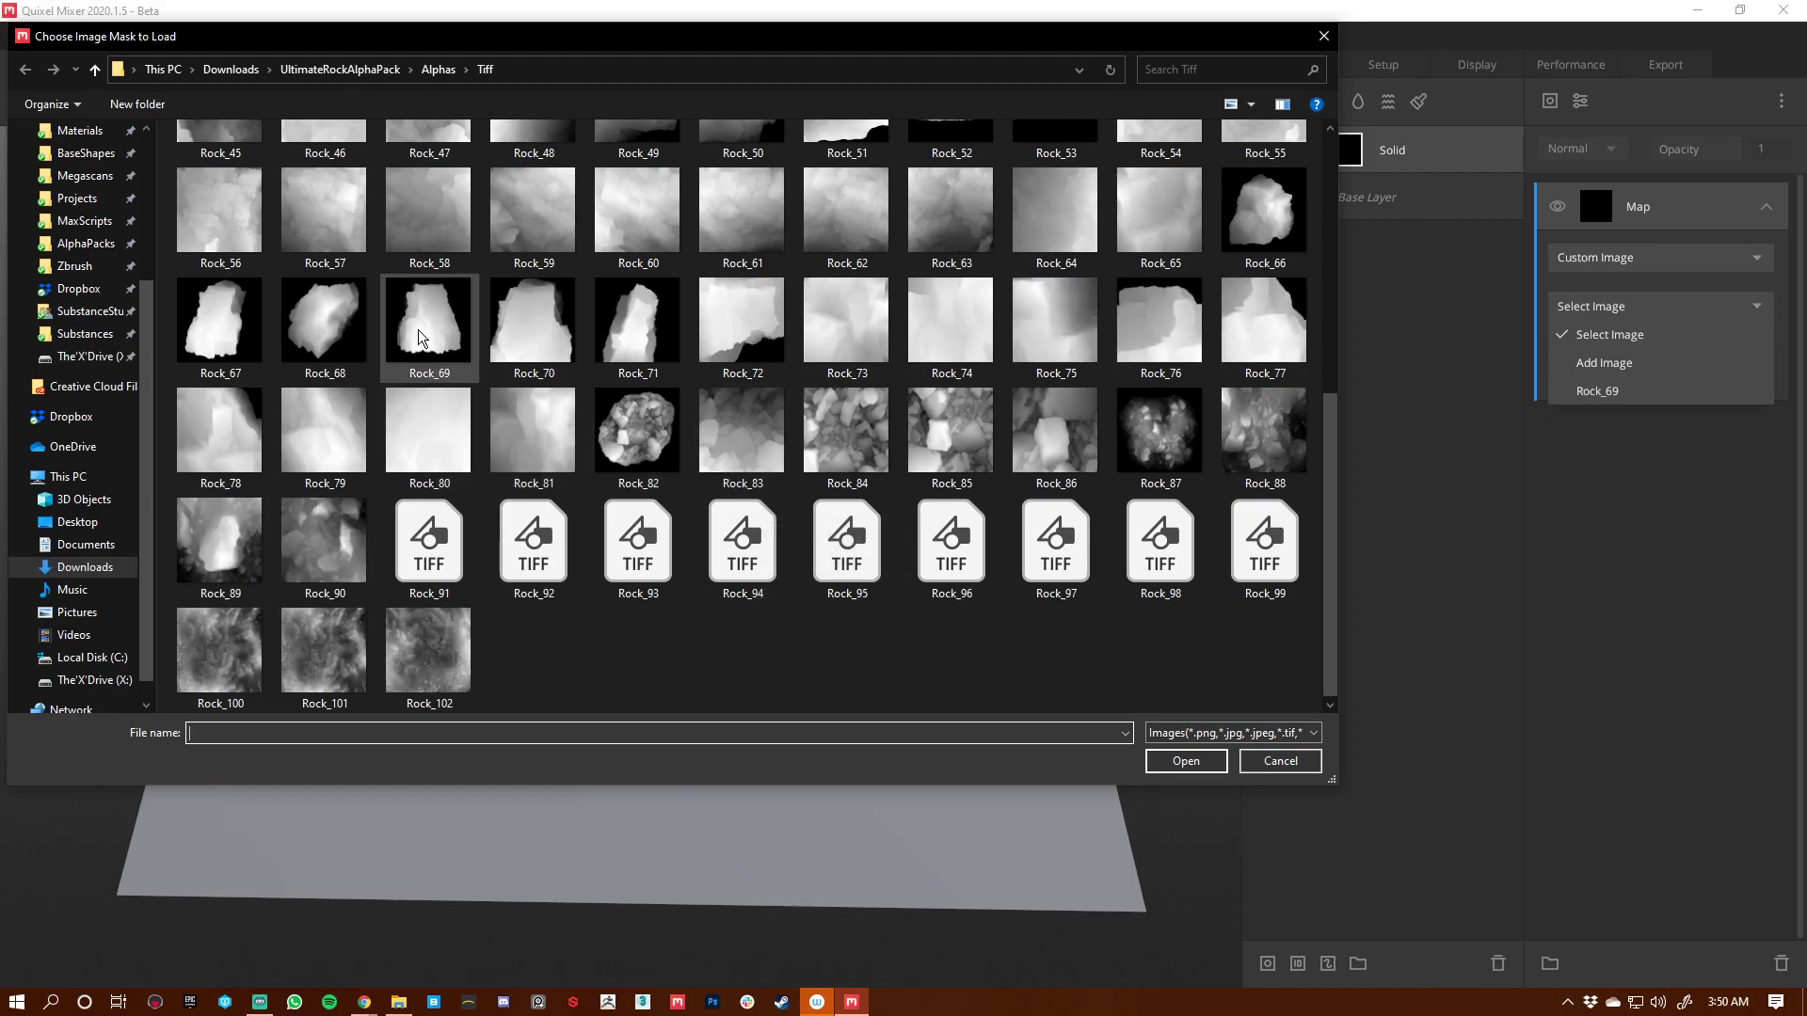
pyautogui.doubleClick(325, 320)
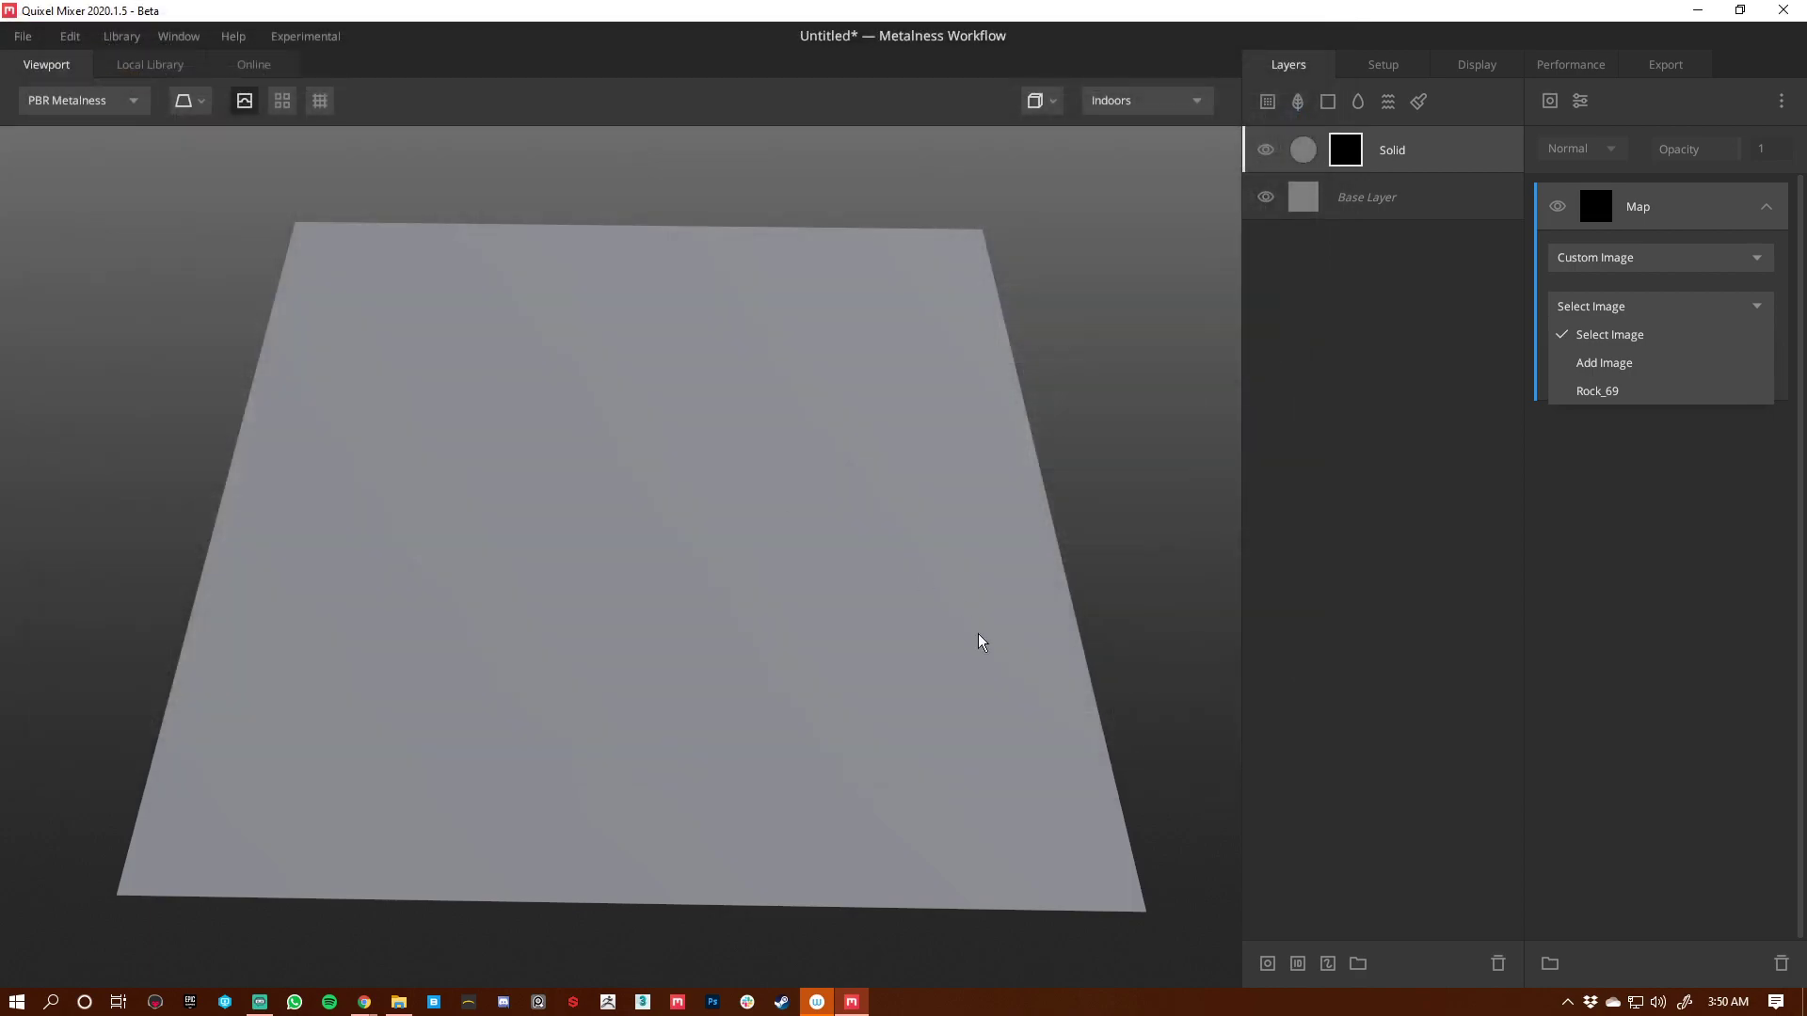
# Step: Add a Scatter modifier above the Rock_68 map in the Solid layer's mask stack
pyautogui.moveTo(695, 633); pyautogui.dragTo(803, 638)
pyautogui.moveTo(804, 638); pyautogui.dragTo(868, 640, button='right')
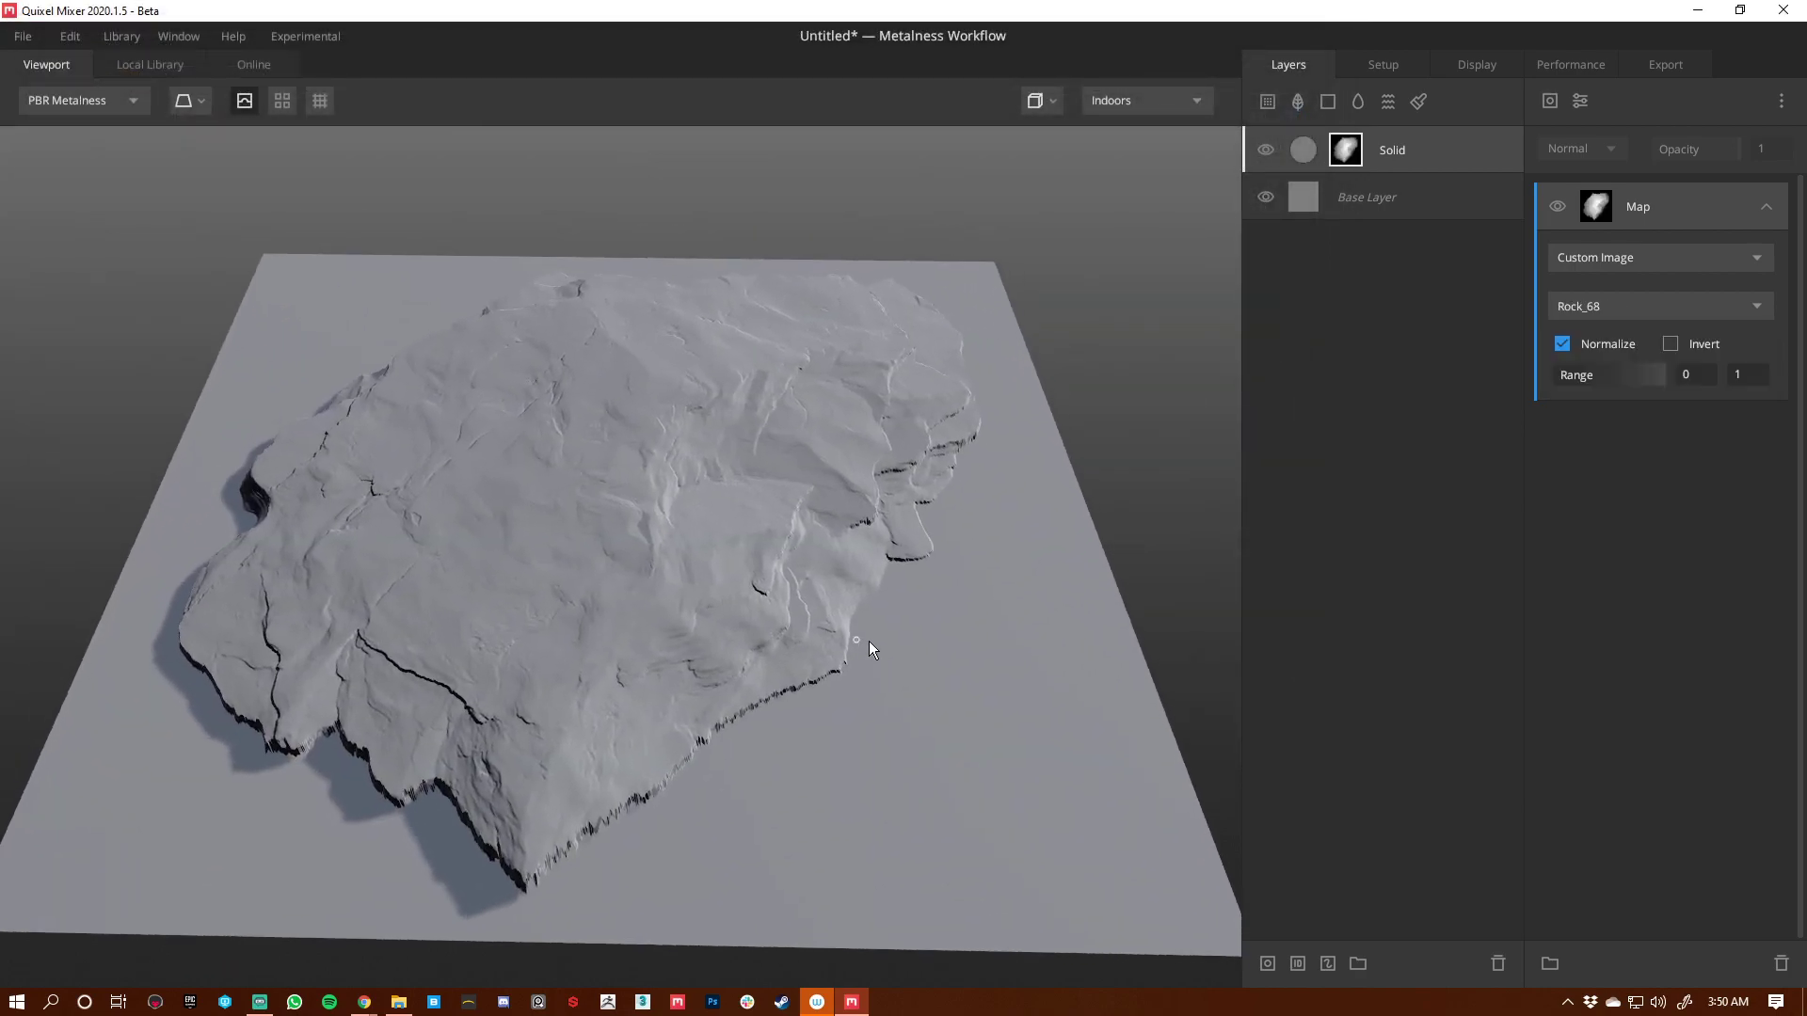
pyautogui.moveTo(699, 612); pyautogui.dragTo(785, 621, button='middle')
pyautogui.moveTo(785, 622); pyautogui.dragTo(684, 590)
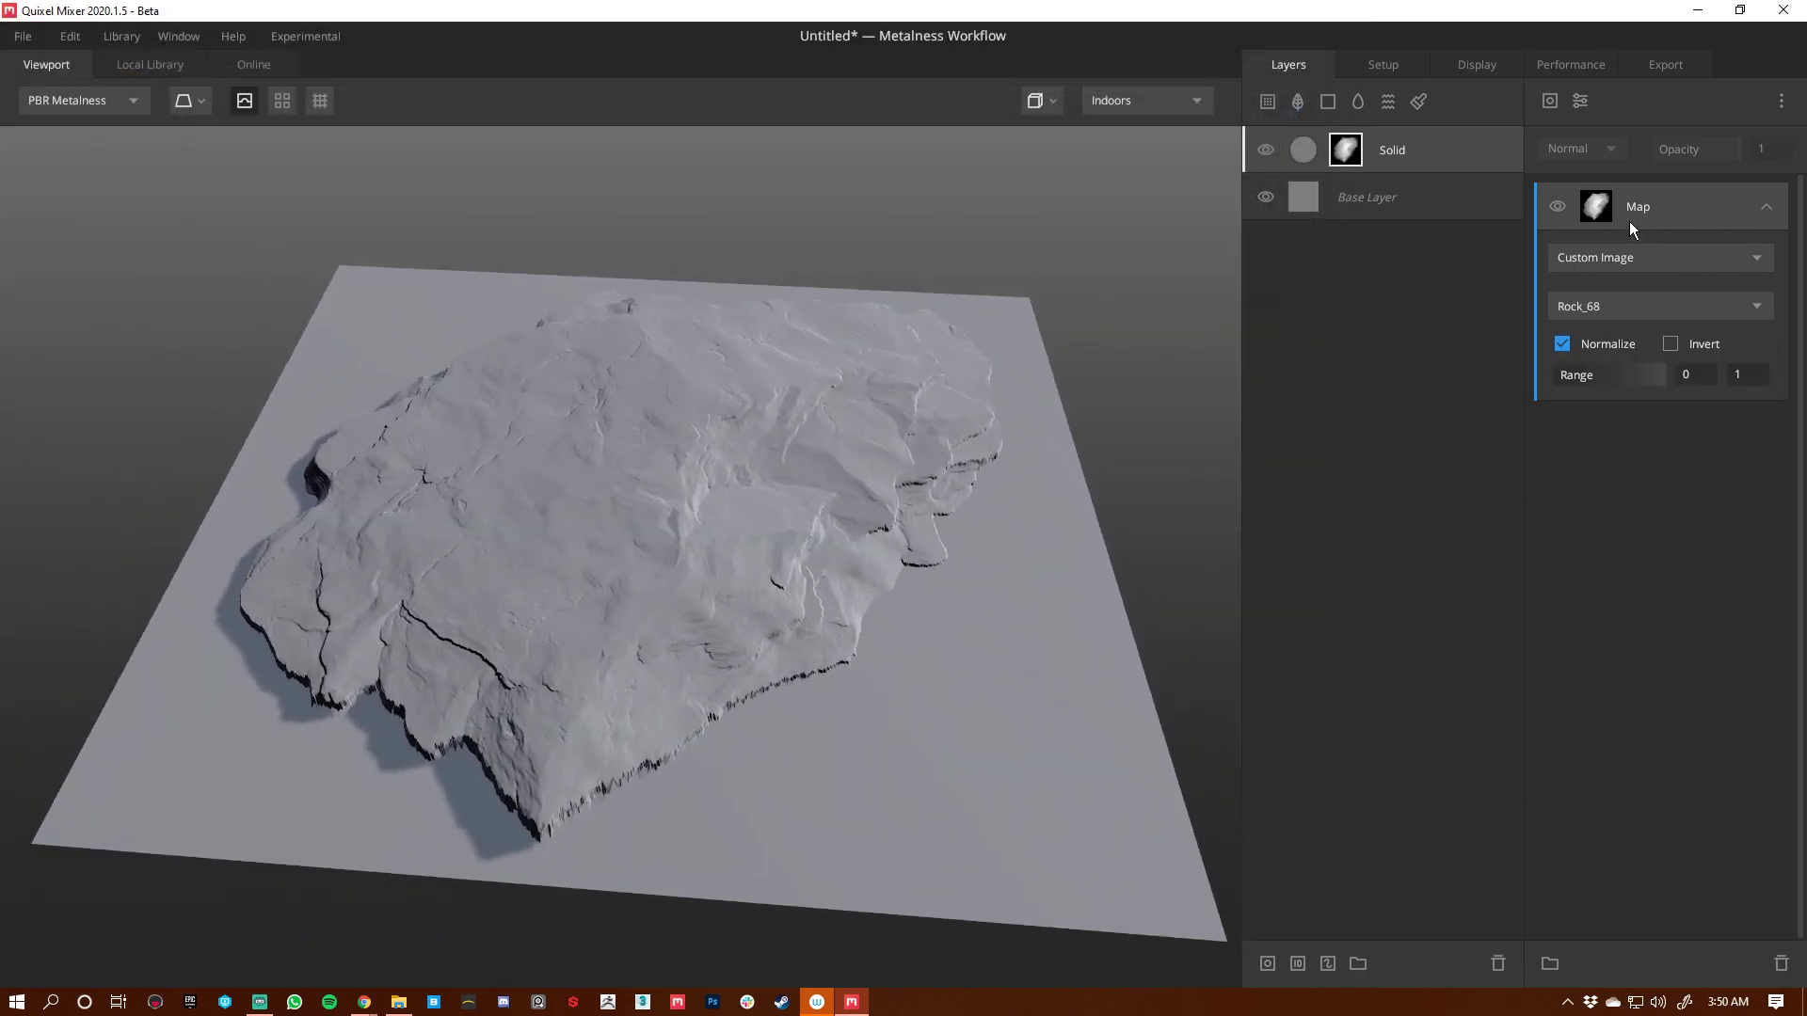
pyautogui.click(1580, 101)
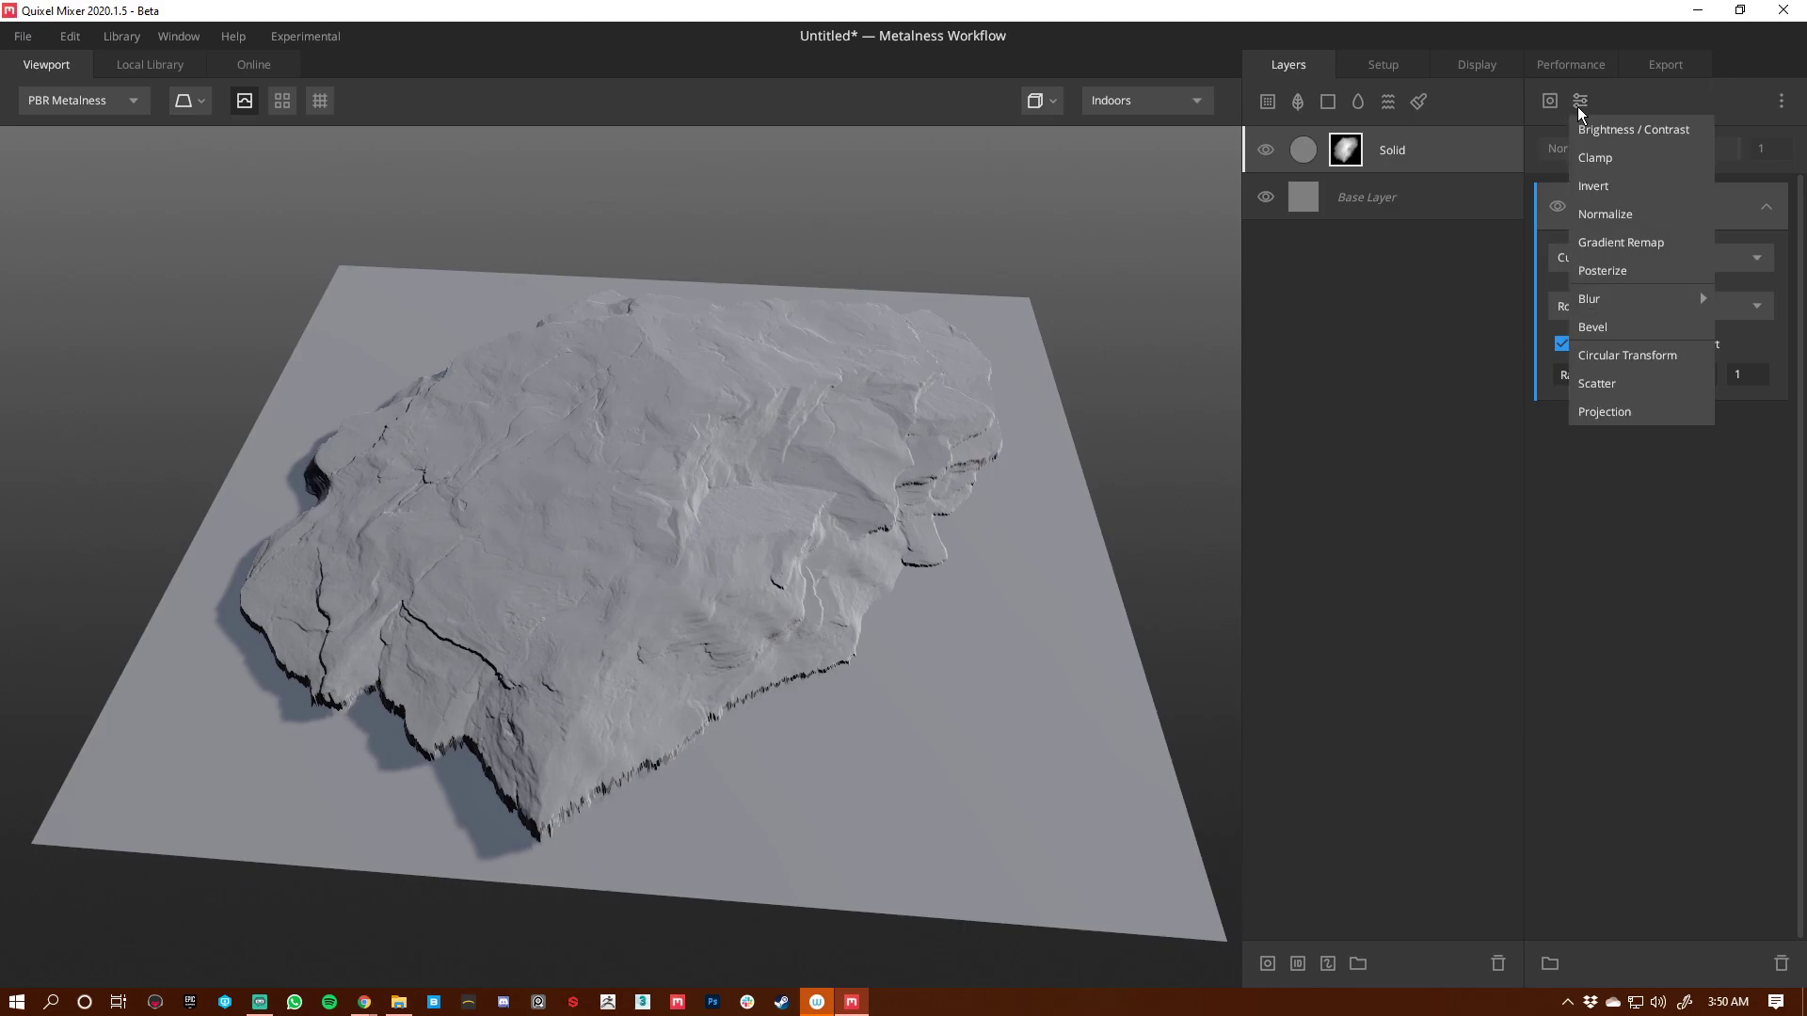
pyautogui.click(1655, 387)
pyautogui.moveTo(607, 583); pyautogui.dragTo(688, 604)
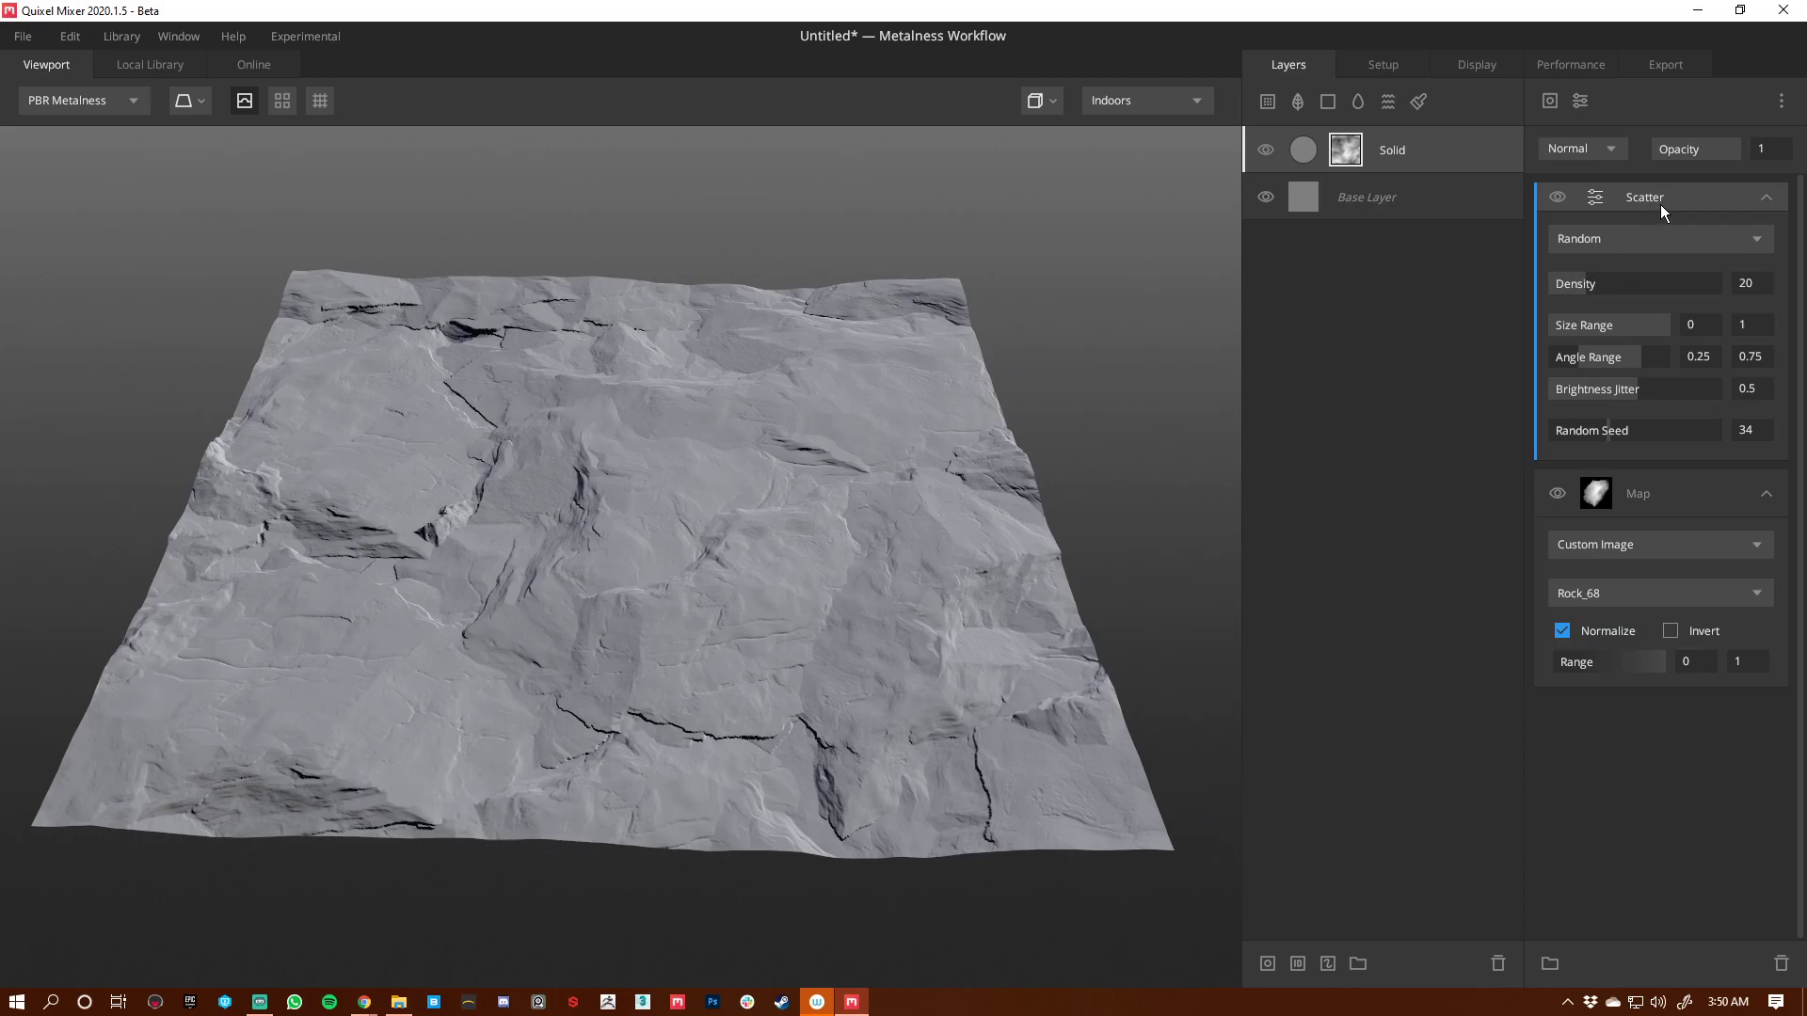
# Step: Set the Scatter density to about 15.47 and the lower limit of its angle range to about 0.063
pyautogui.moveTo(949, 508); pyautogui.dragTo(693, 569)
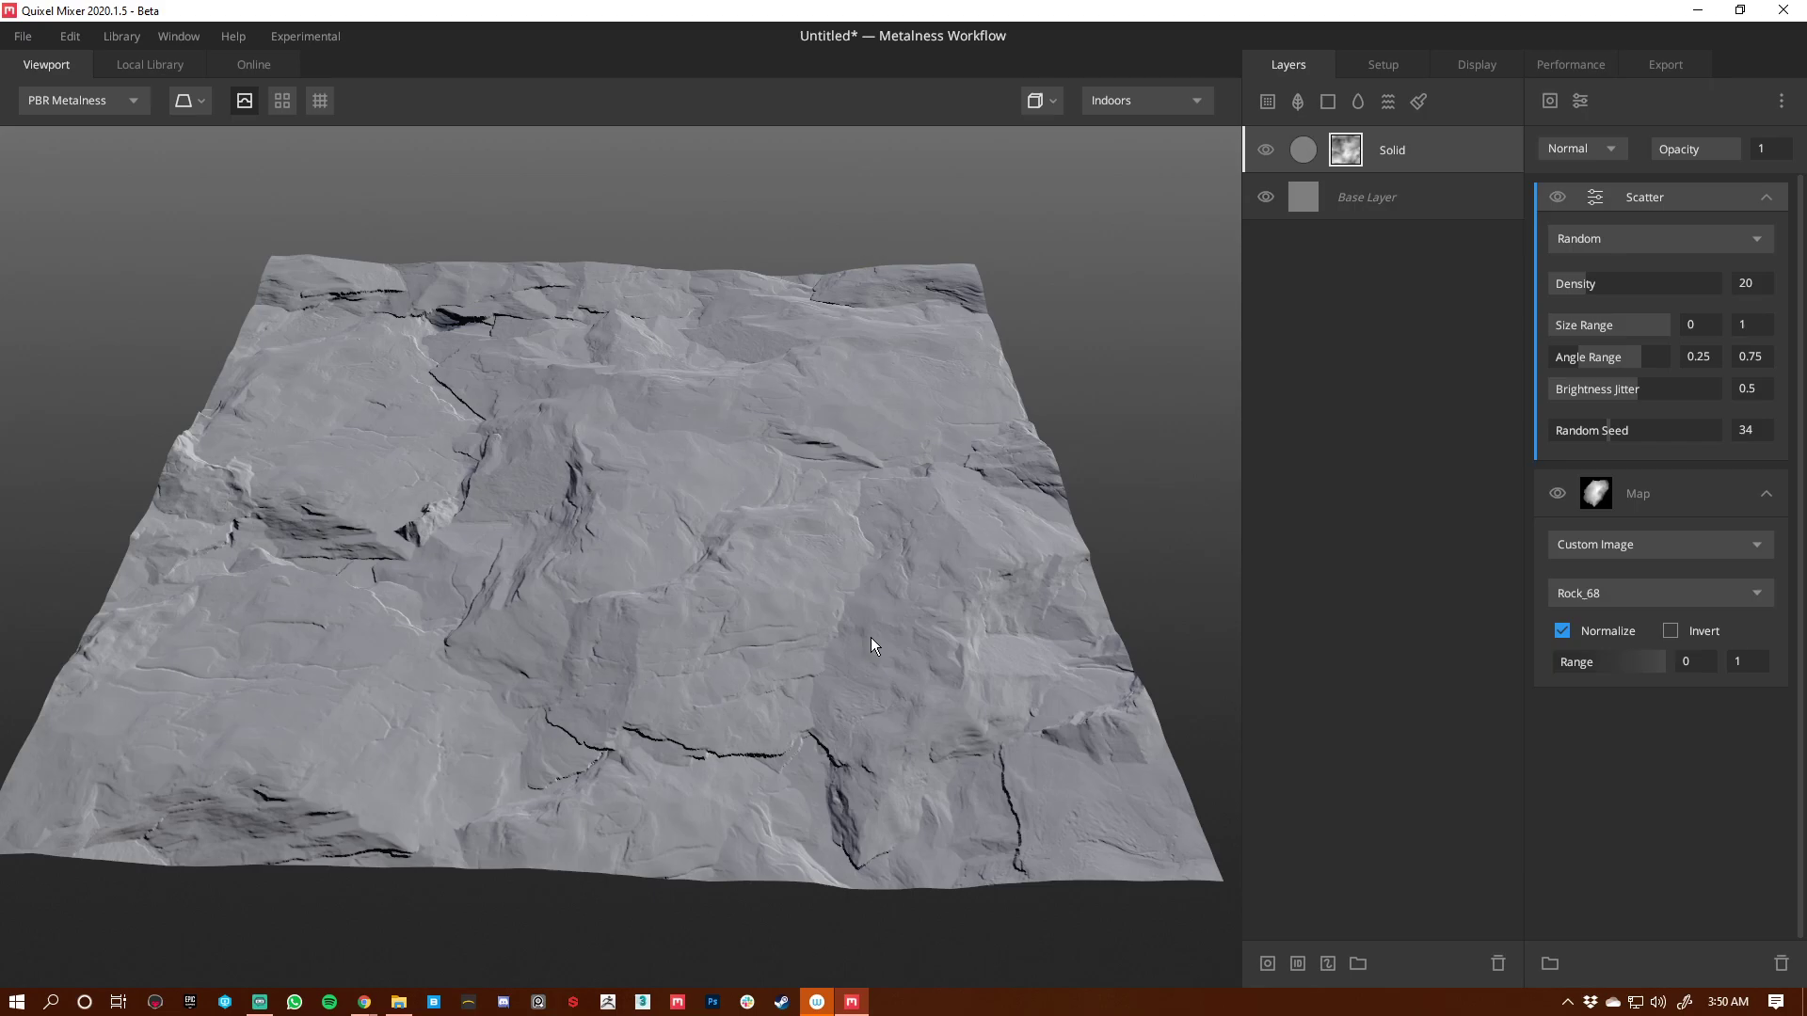
pyautogui.moveTo(1583, 288); pyautogui.dragTo(1579, 294)
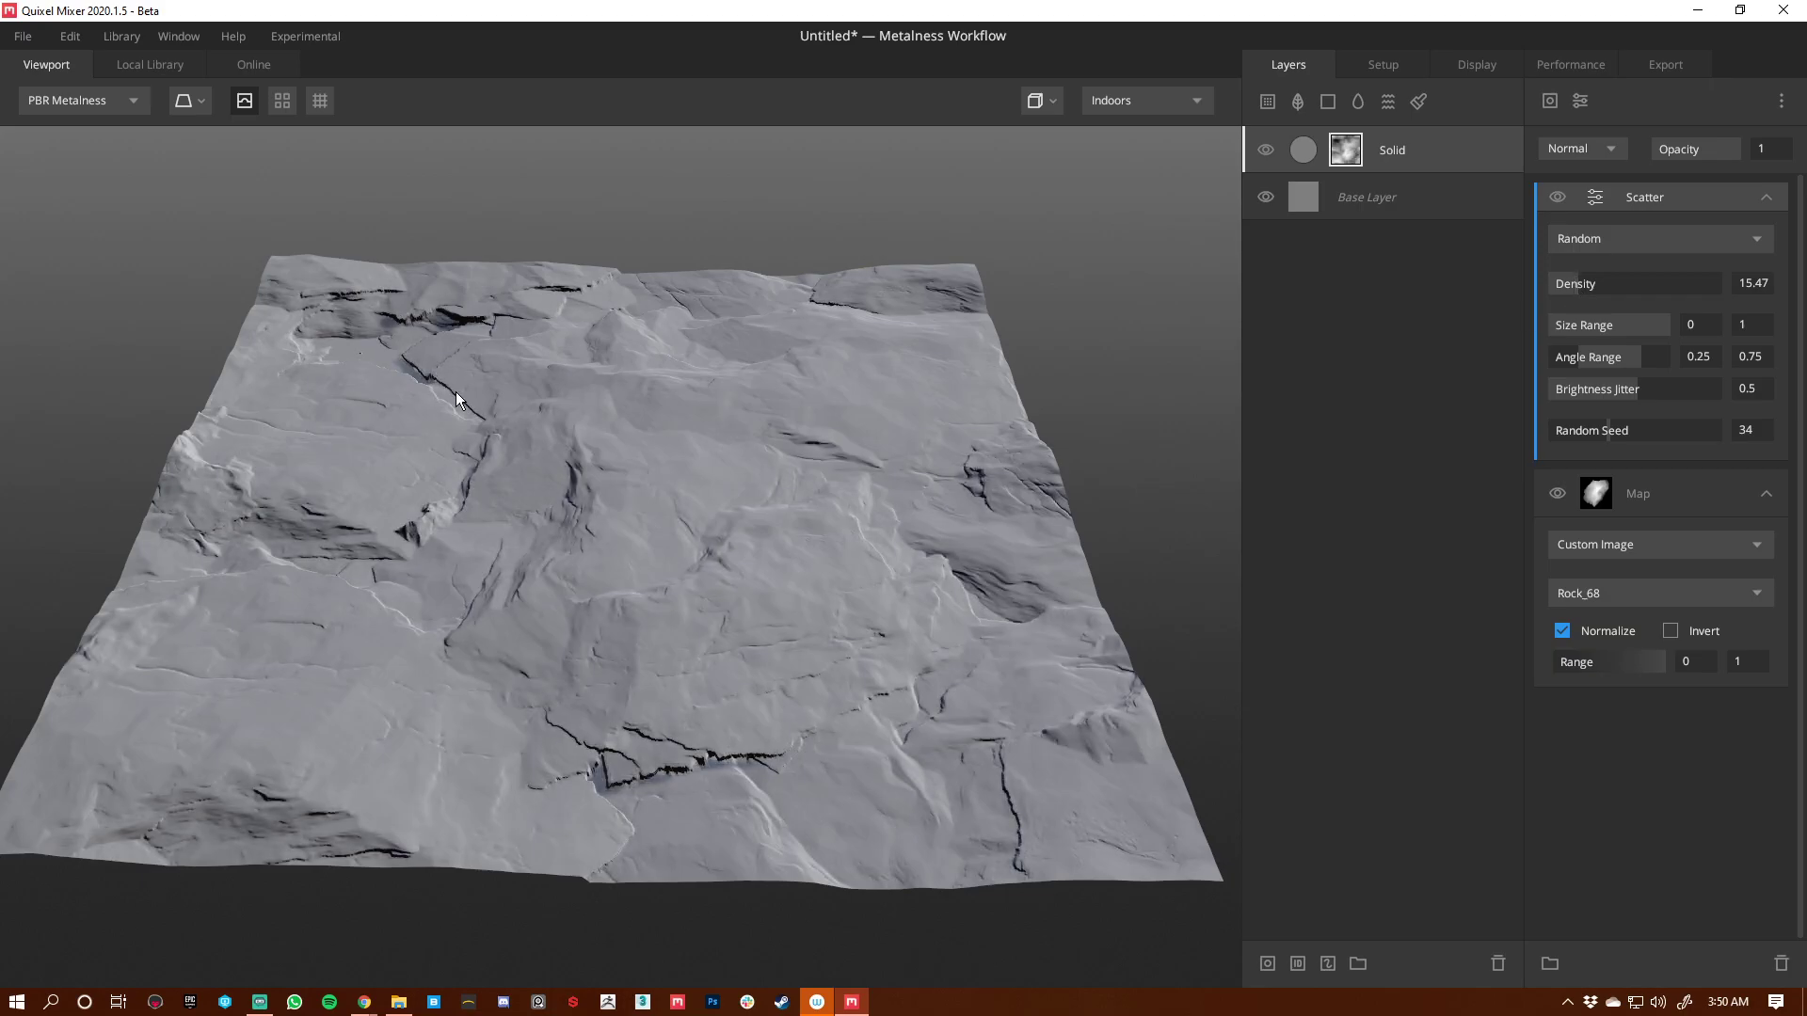
pyautogui.moveTo(453, 392); pyautogui.dragTo(380, 346)
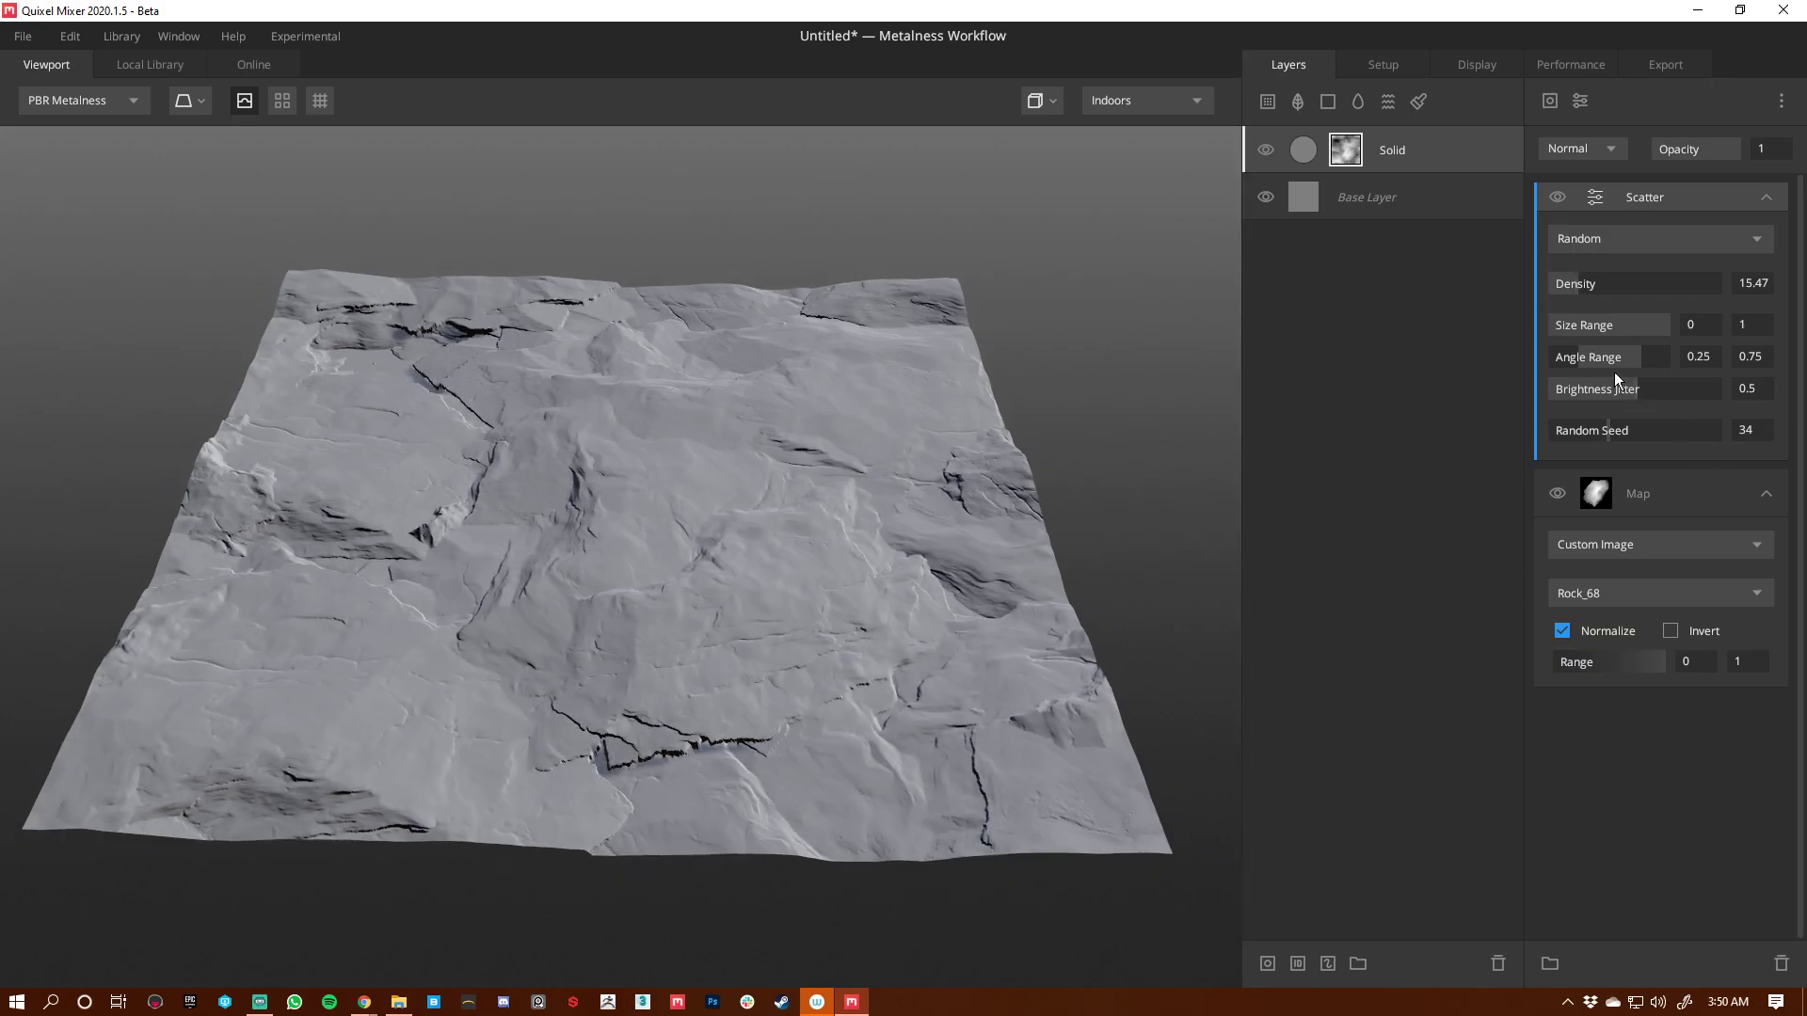
pyautogui.moveTo(1573, 354); pyautogui.dragTo(1557, 360)
pyautogui.moveTo(973, 698); pyautogui.dragTo(778, 668)
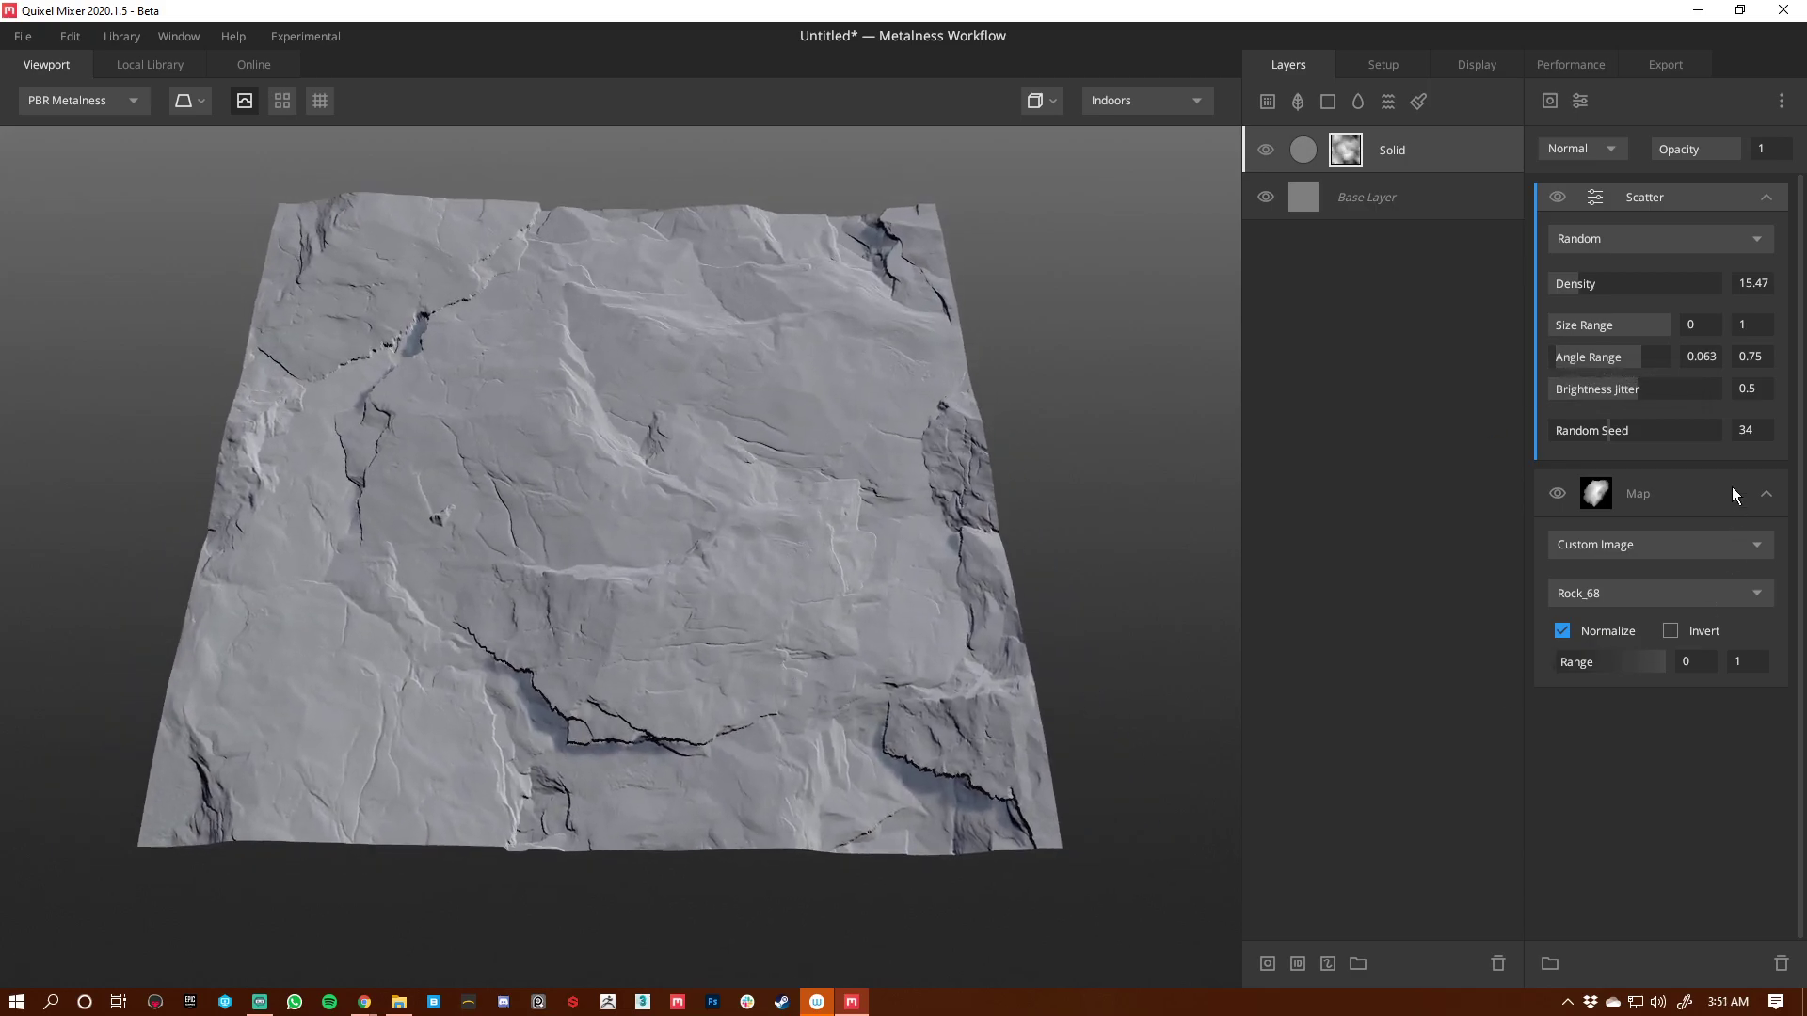
pyautogui.moveTo(420, 619); pyautogui.dragTo(444, 534)
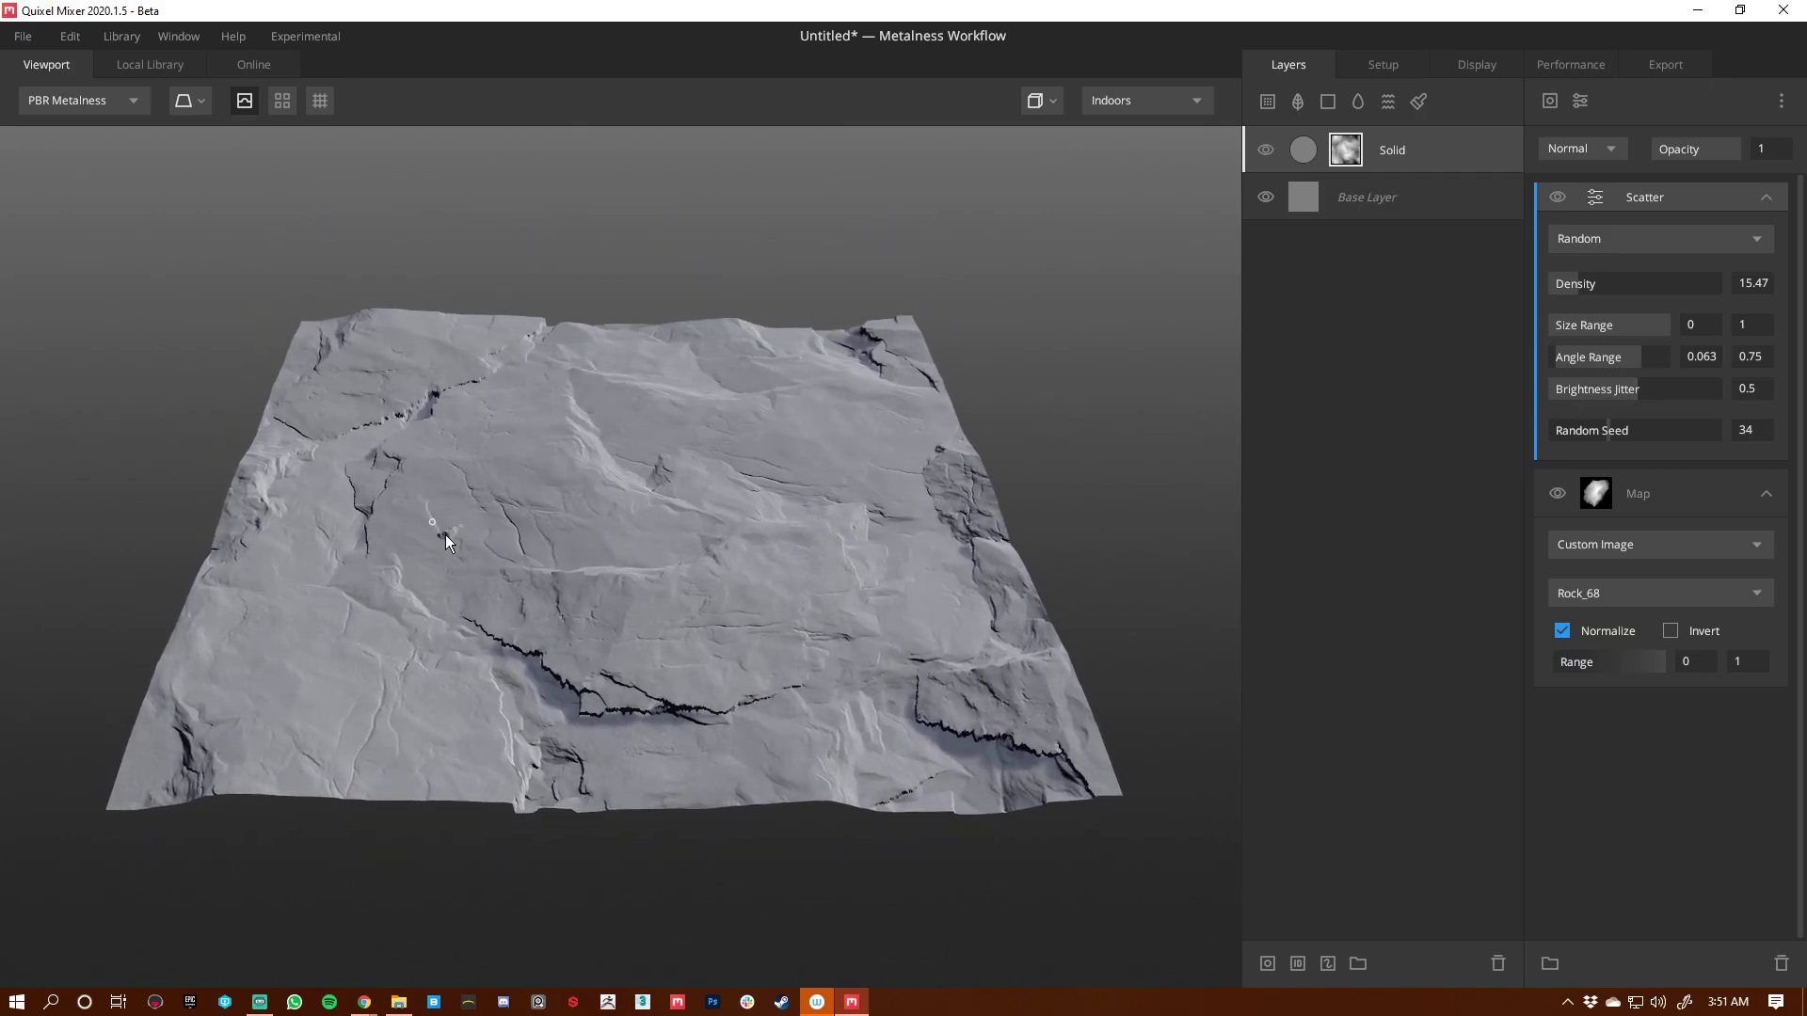
# Step: Raise the Solid layer's blend threshold to about 1.642 for stronger rock relief
pyautogui.click(1301, 150)
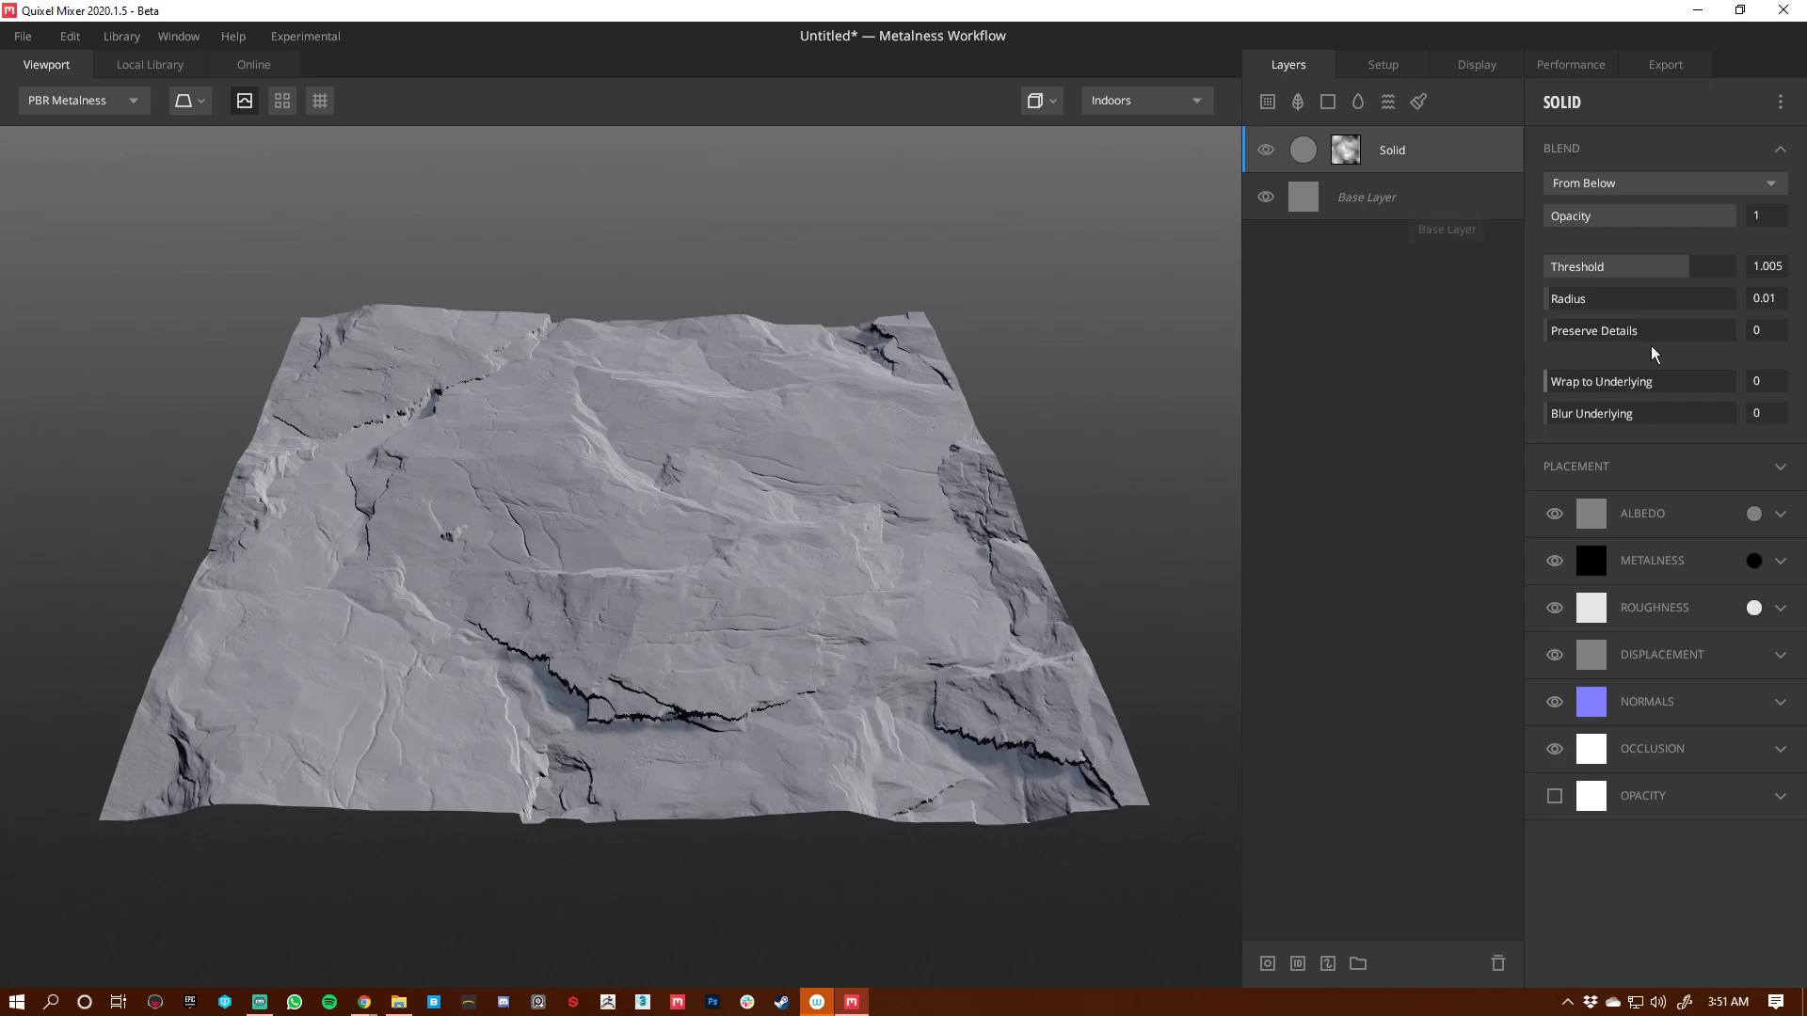
pyautogui.moveTo(1691, 277)
pyautogui.mouseDown()
pyautogui.moveTo(1735, 274)
pyautogui.moveTo(1718, 273)
pyautogui.mouseUp()
pyautogui.scroll(-1, 751, 627)
pyautogui.moveTo(669, 605); pyautogui.dragTo(663, 618)
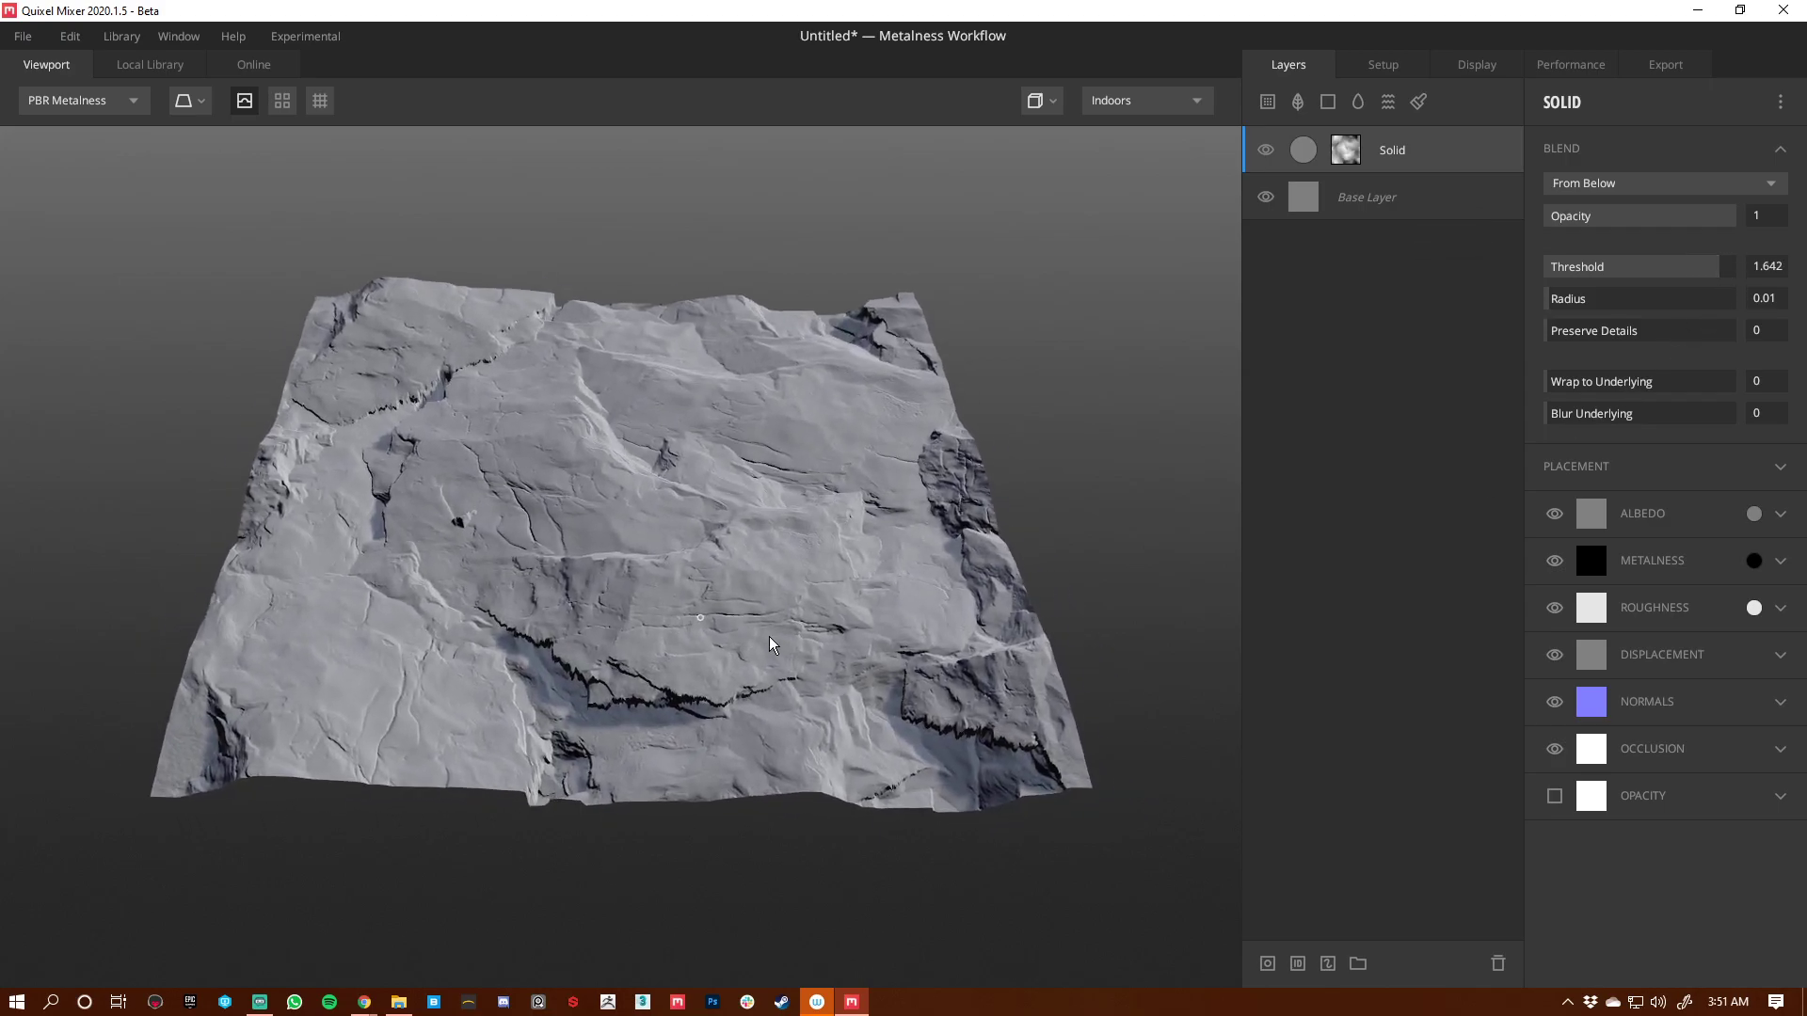
pyautogui.scroll(1, 805, 640)
pyautogui.moveTo(447, 626)
pyautogui.mouseDown()
pyautogui.moveTo(778, 625)
pyautogui.moveTo(558, 625)
pyautogui.mouseUp()
pyautogui.scroll(2, 669, 712)
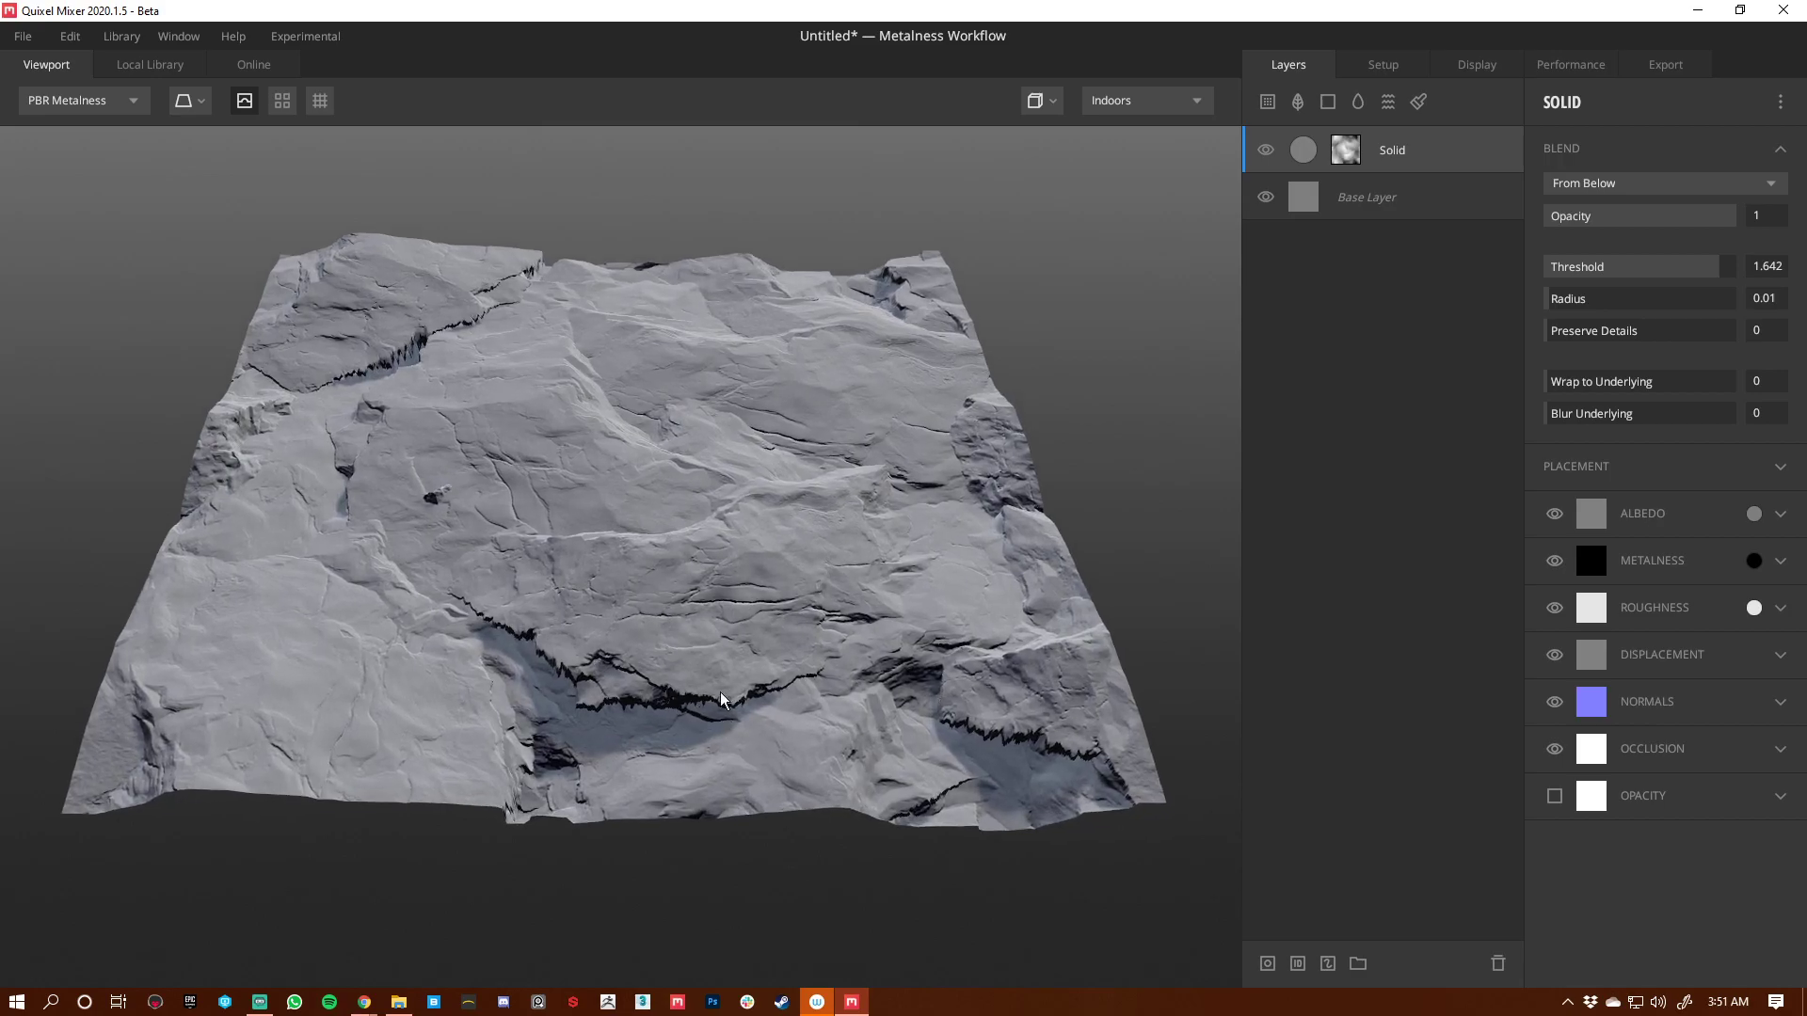
# Step: Add a Gaussian Blur modifier between the Rock_68 map and the Scatter, with a strength of about 0.022
pyautogui.click(1343, 154)
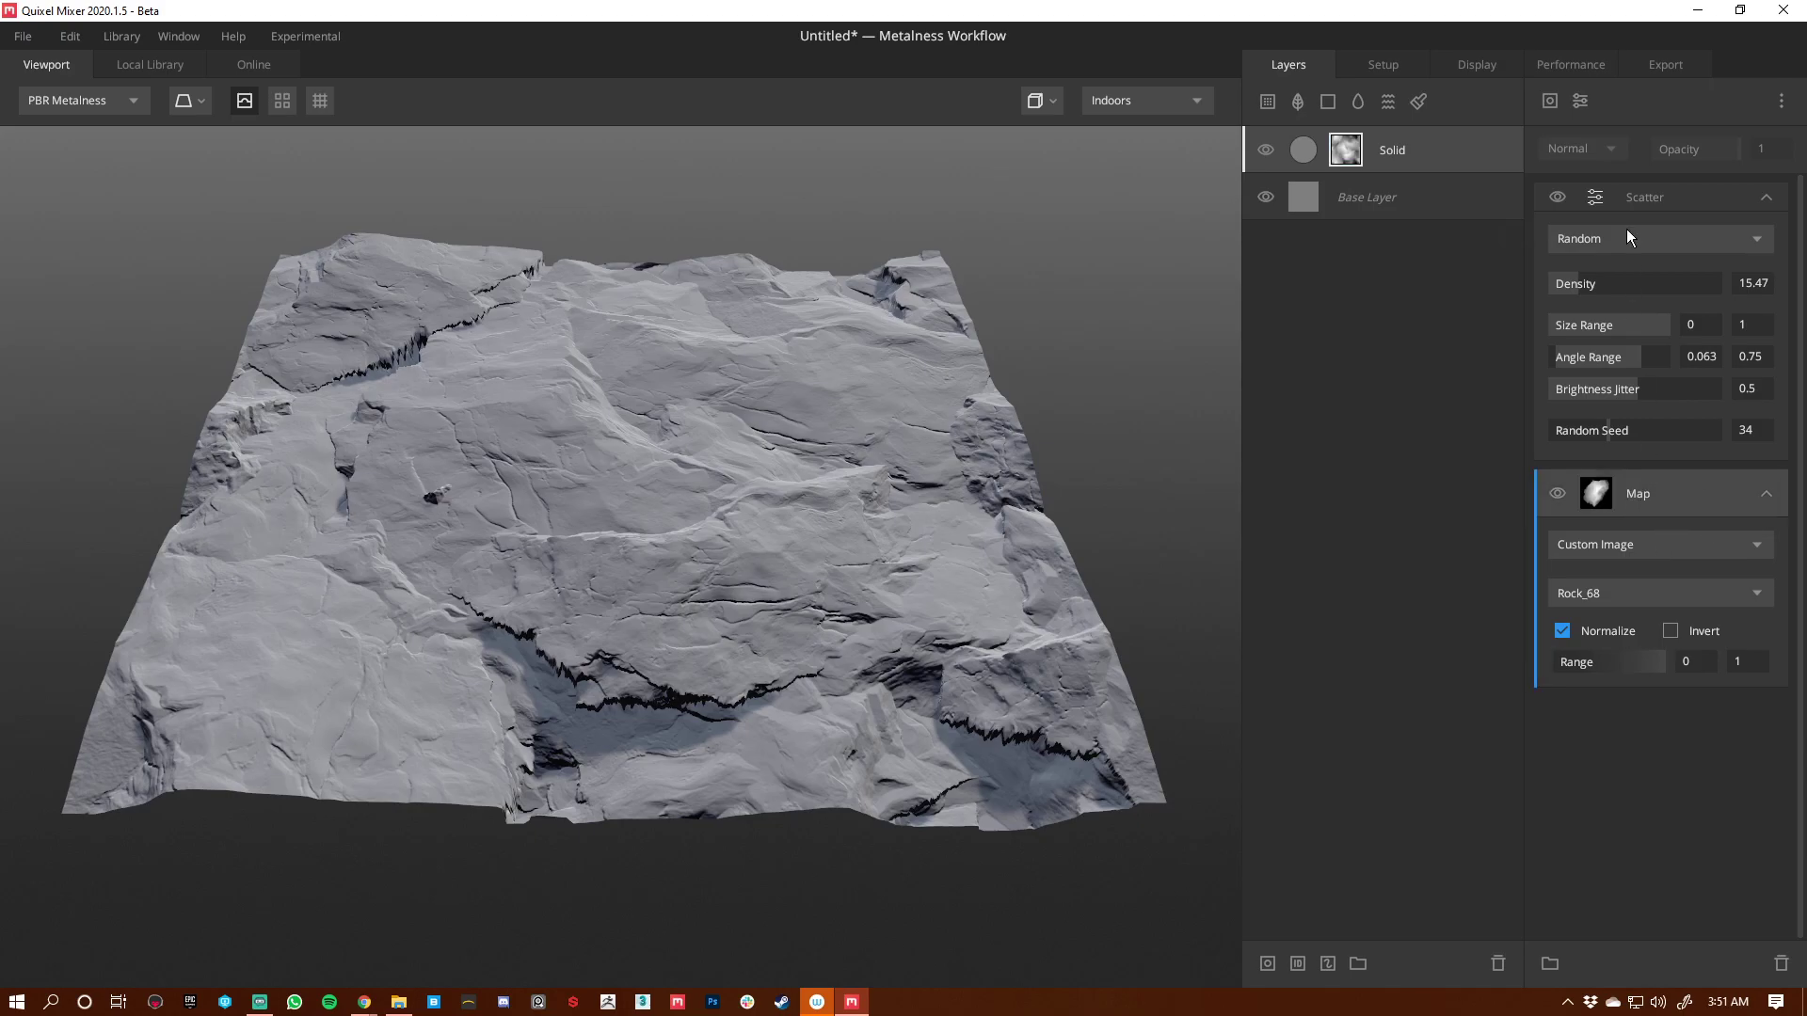
pyautogui.click(1583, 100)
pyautogui.moveTo(1647, 300)
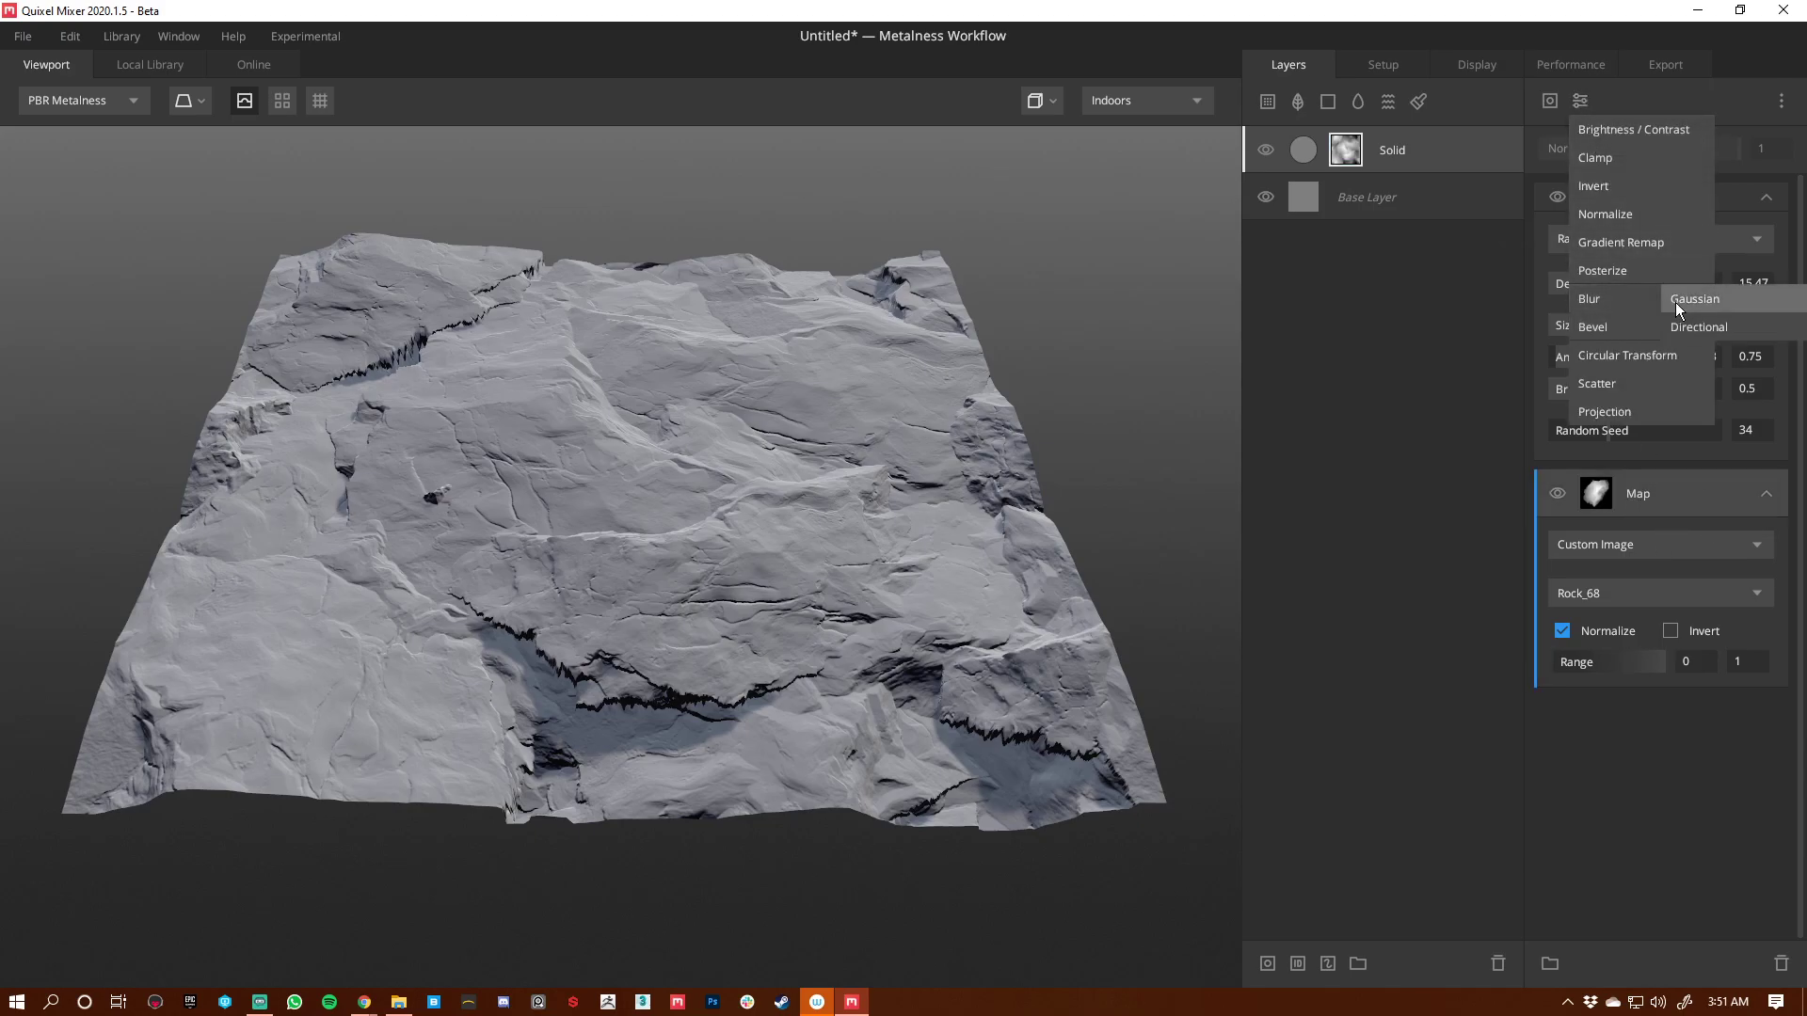
pyautogui.click(1718, 300)
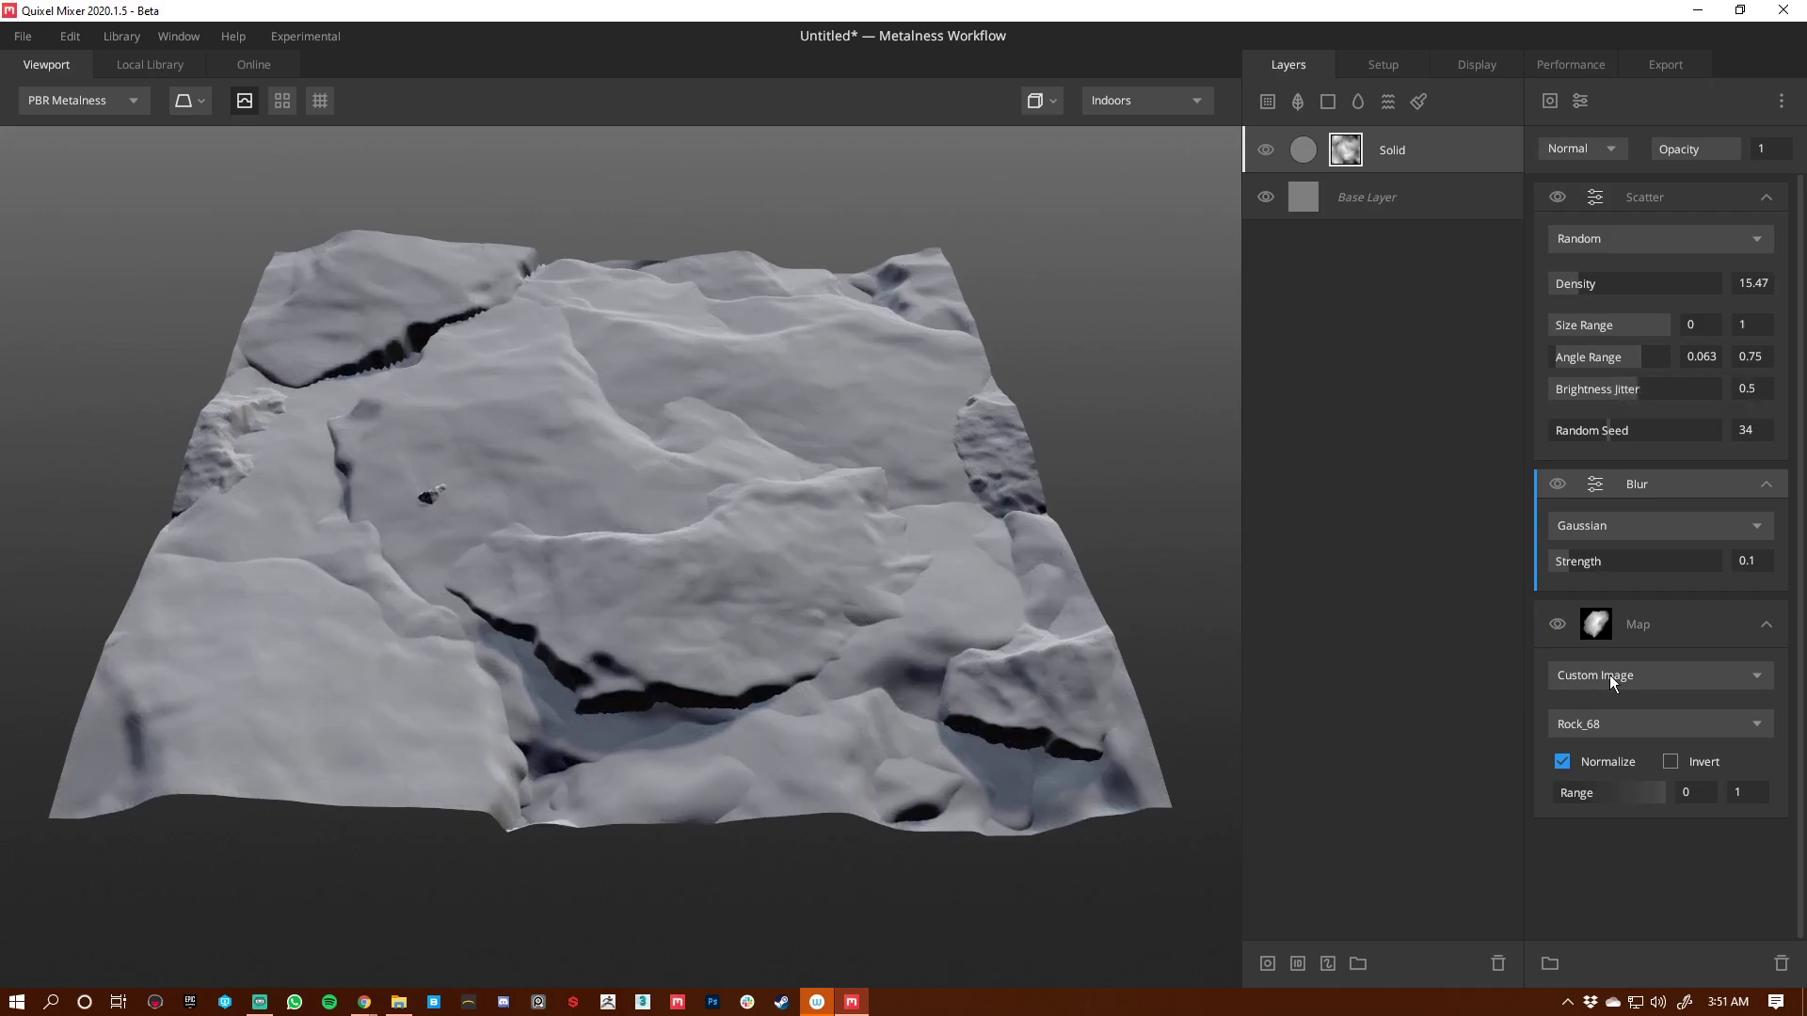
pyautogui.moveTo(1563, 568); pyautogui.dragTo(1555, 565)
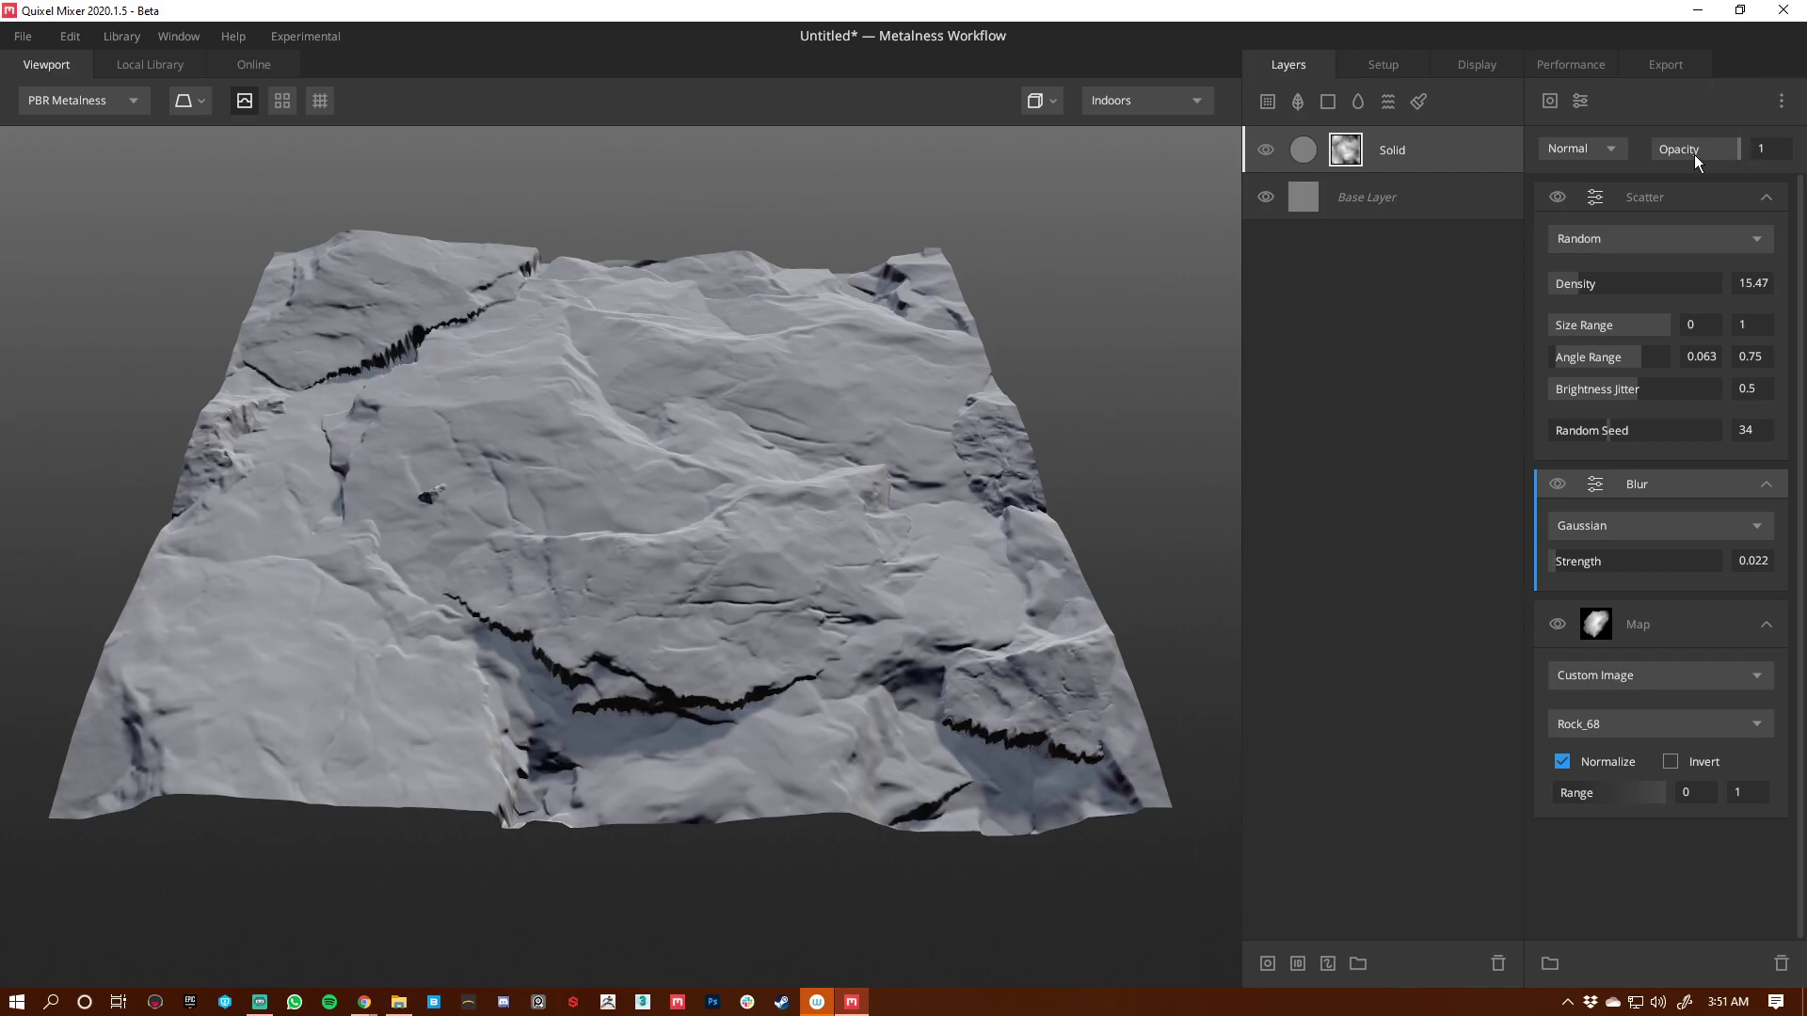
# Step: Set the Blur modifier's strength to about 0.077 and its opacity to about 0.165
pyautogui.moveTo(1690, 154); pyautogui.dragTo(1685, 154)
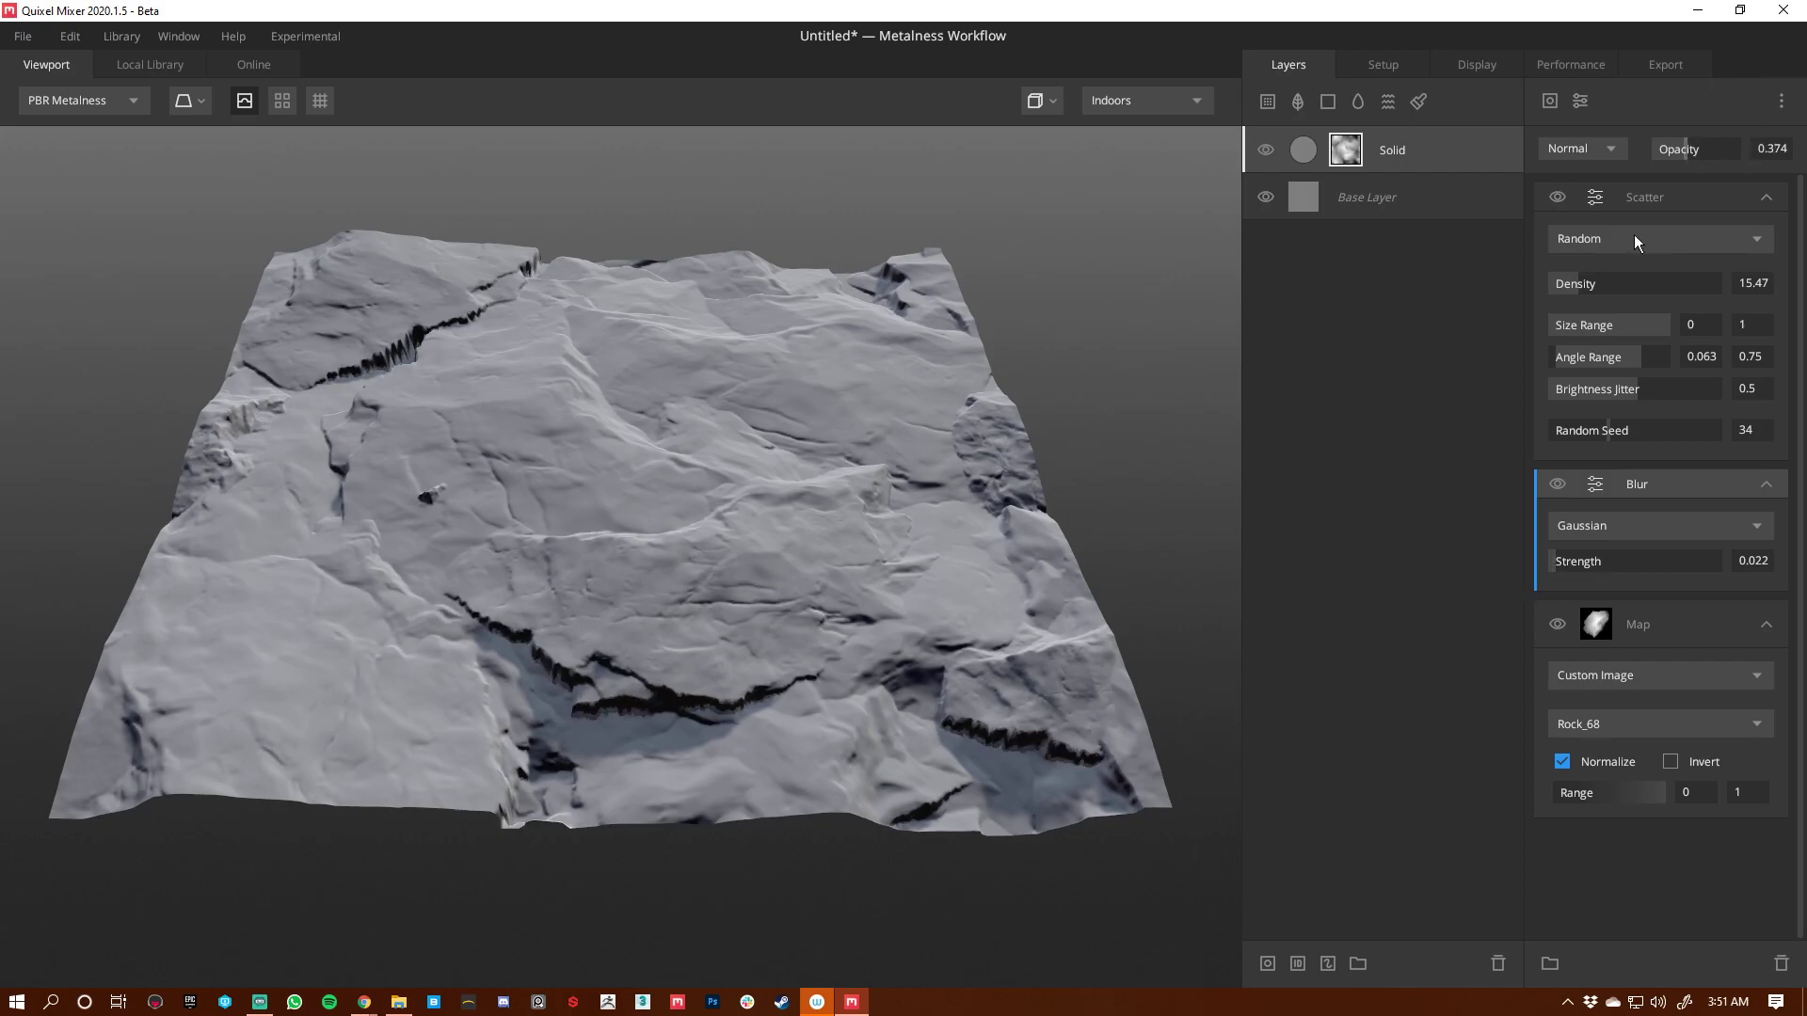
pyautogui.click(1566, 561)
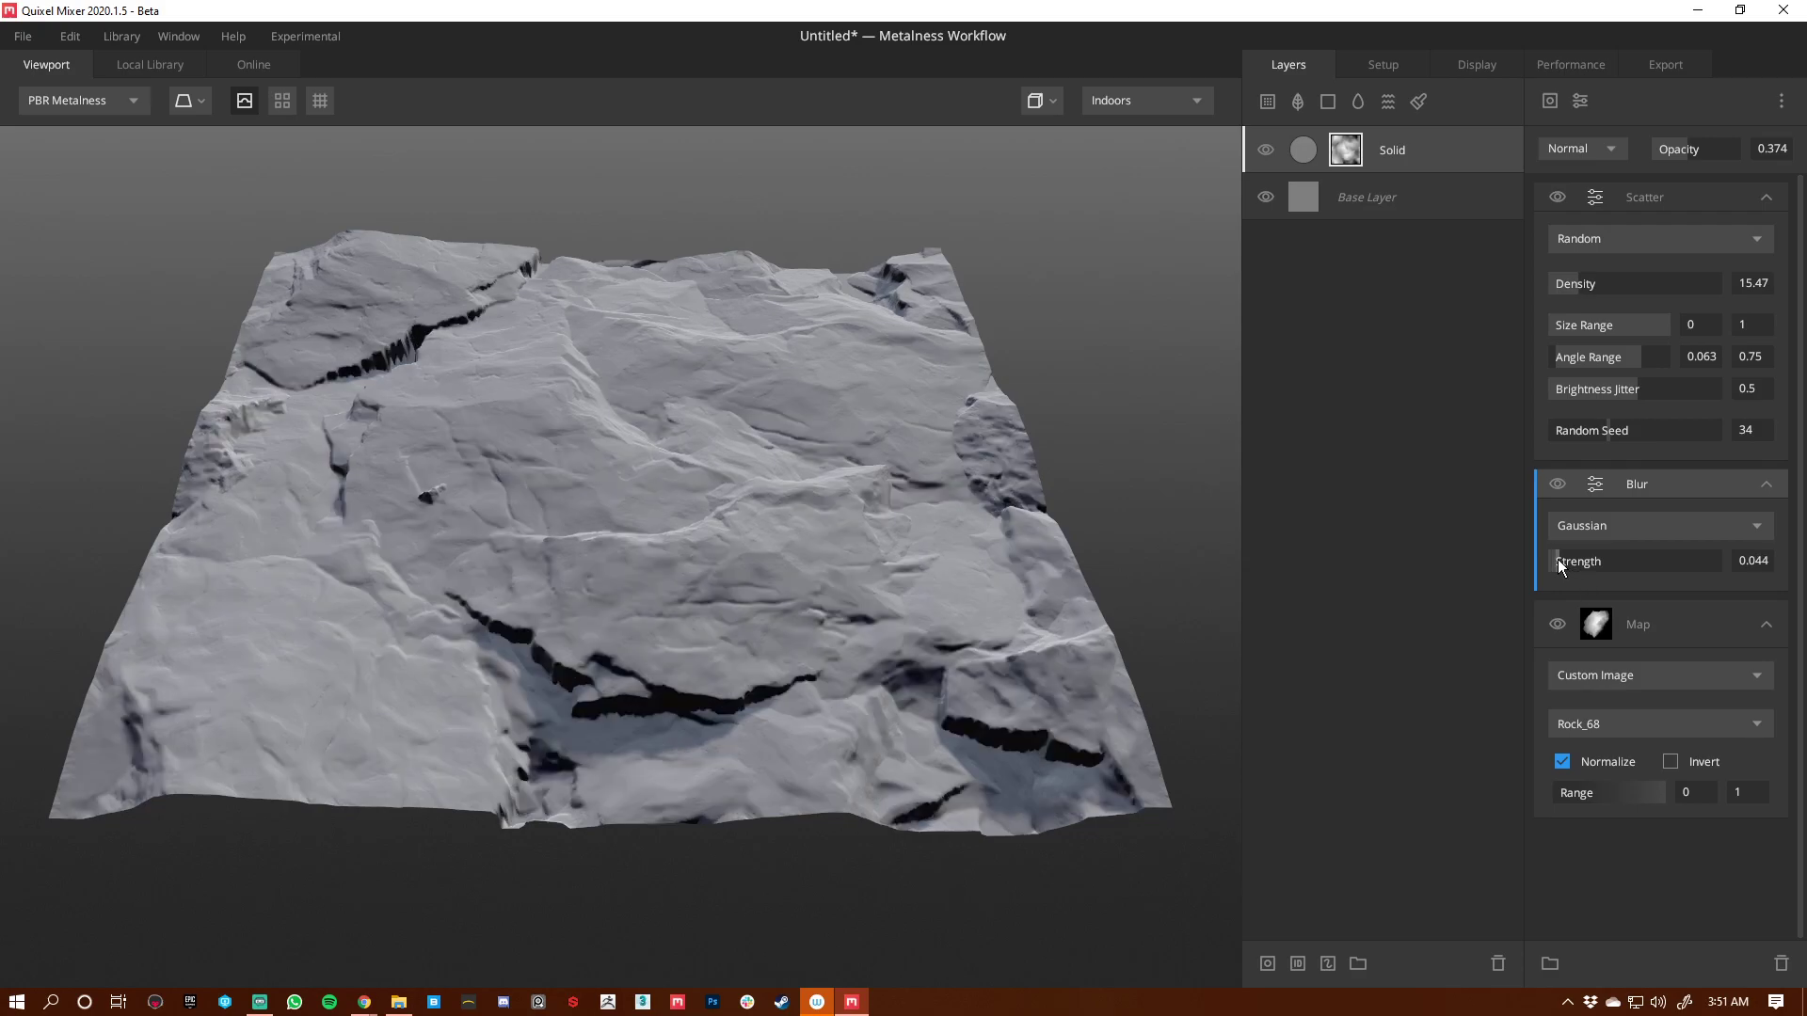
pyautogui.click(1566, 557)
pyautogui.moveTo(901, 641); pyautogui.dragTo(693, 668)
pyautogui.click(1668, 144)
pyautogui.moveTo(757, 652); pyautogui.dragTo(928, 692)
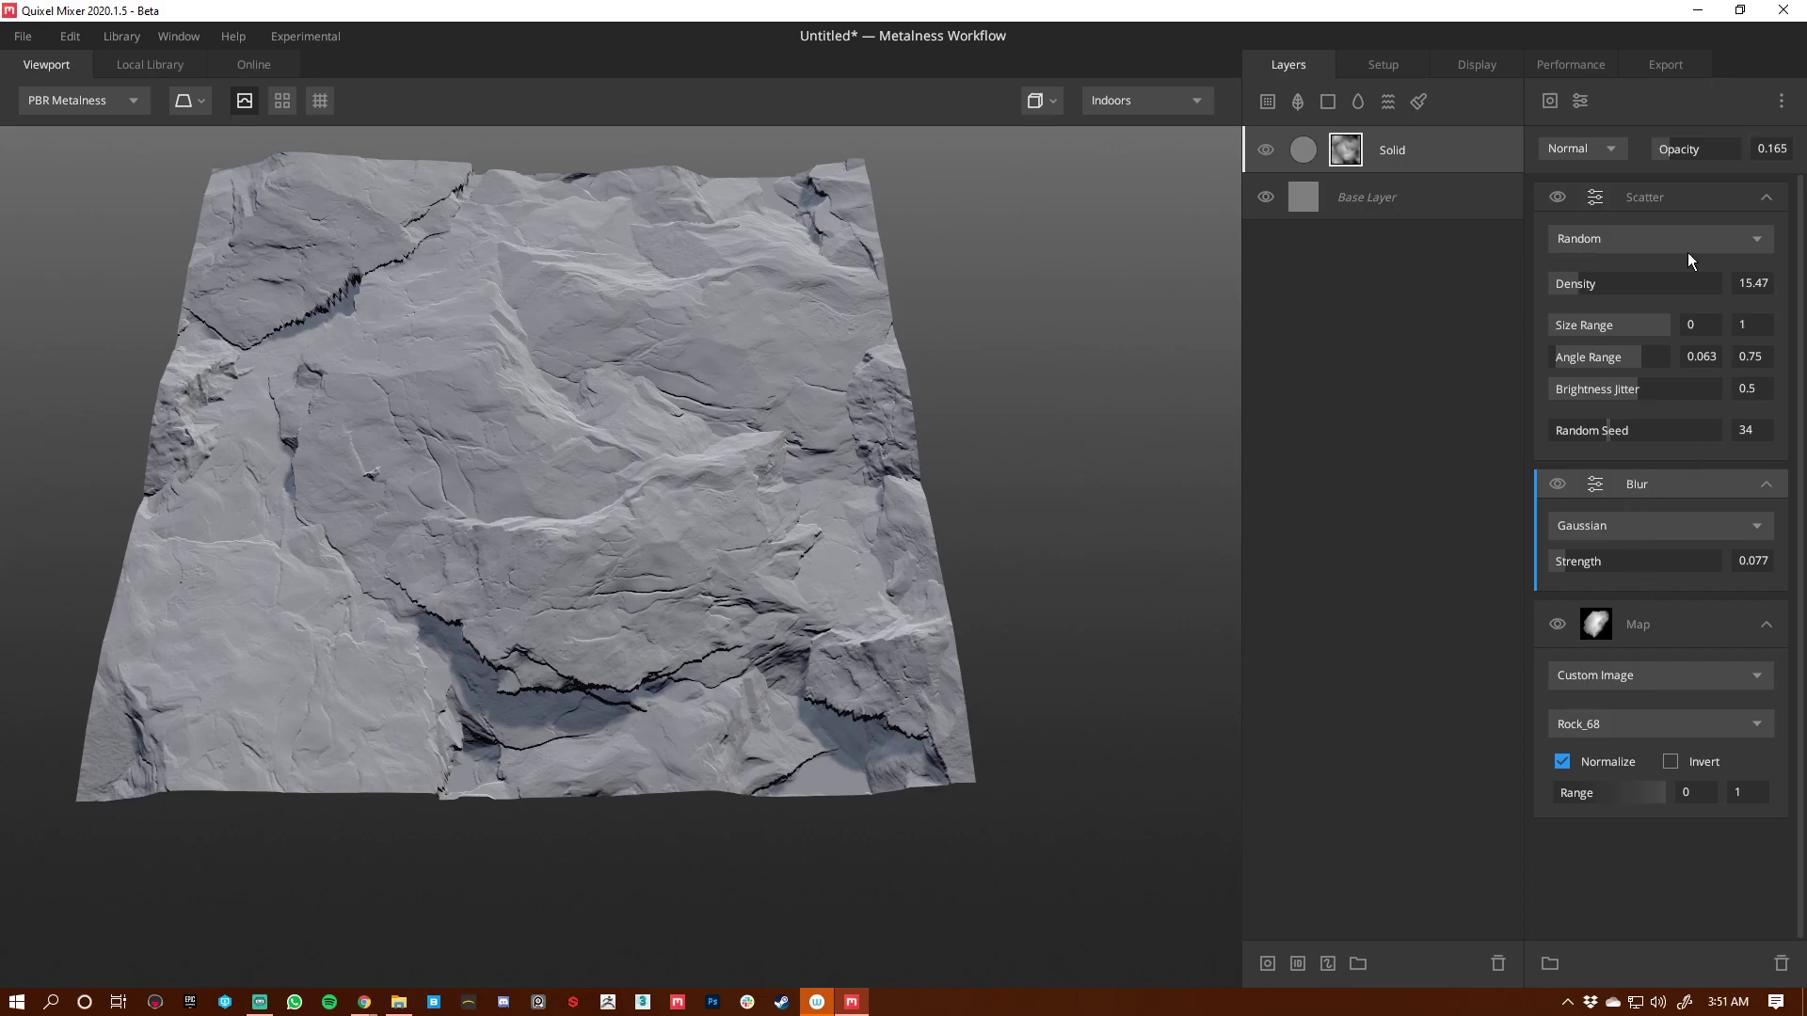
# Step: Set the Scatter modifier's angle range to about 0.111–0.929
pyautogui.click(1673, 199)
pyautogui.moveTo(1558, 364); pyautogui.dragTo(1660, 357)
pyautogui.moveTo(512, 619); pyautogui.dragTo(602, 617)
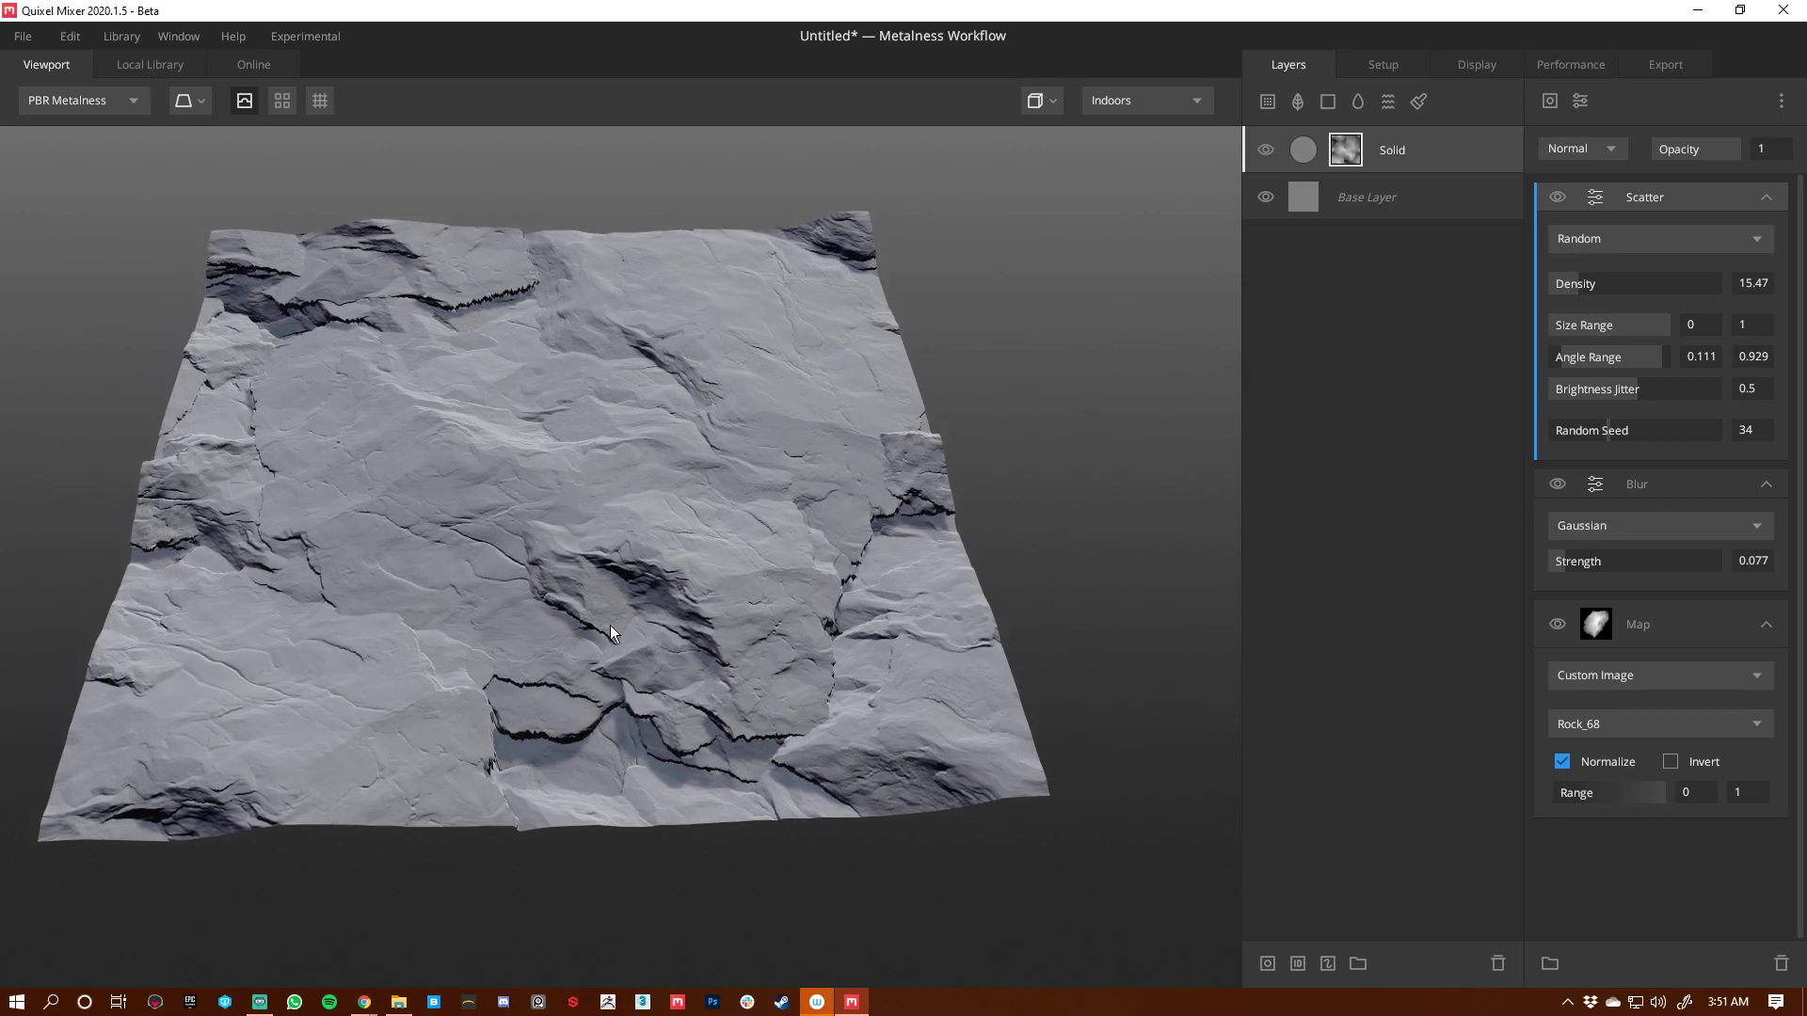
# Step: Toggle the viewport displacement off and back on to compare the flat and displaced rock surface
pyautogui.press('t')
pyautogui.press('t')
pyautogui.moveTo(572, 579); pyautogui.dragTo(685, 585)
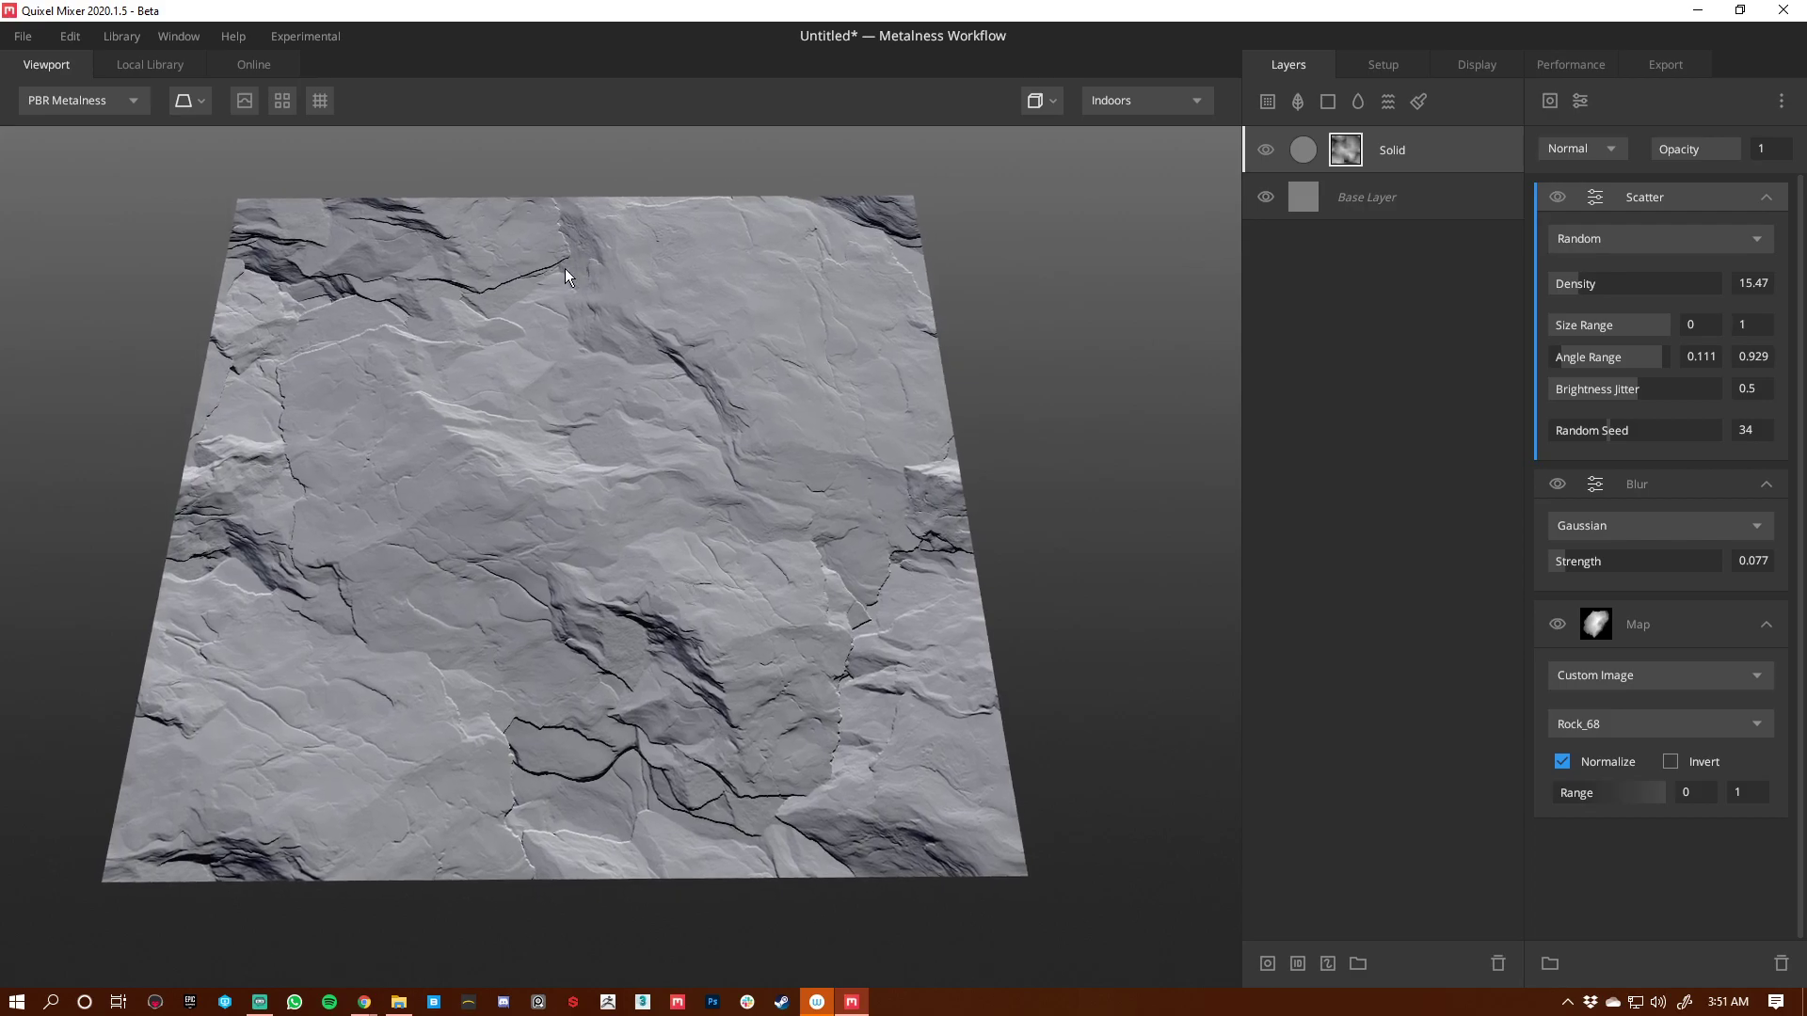
pyautogui.moveTo(971, 670); pyautogui.dragTo(795, 748)
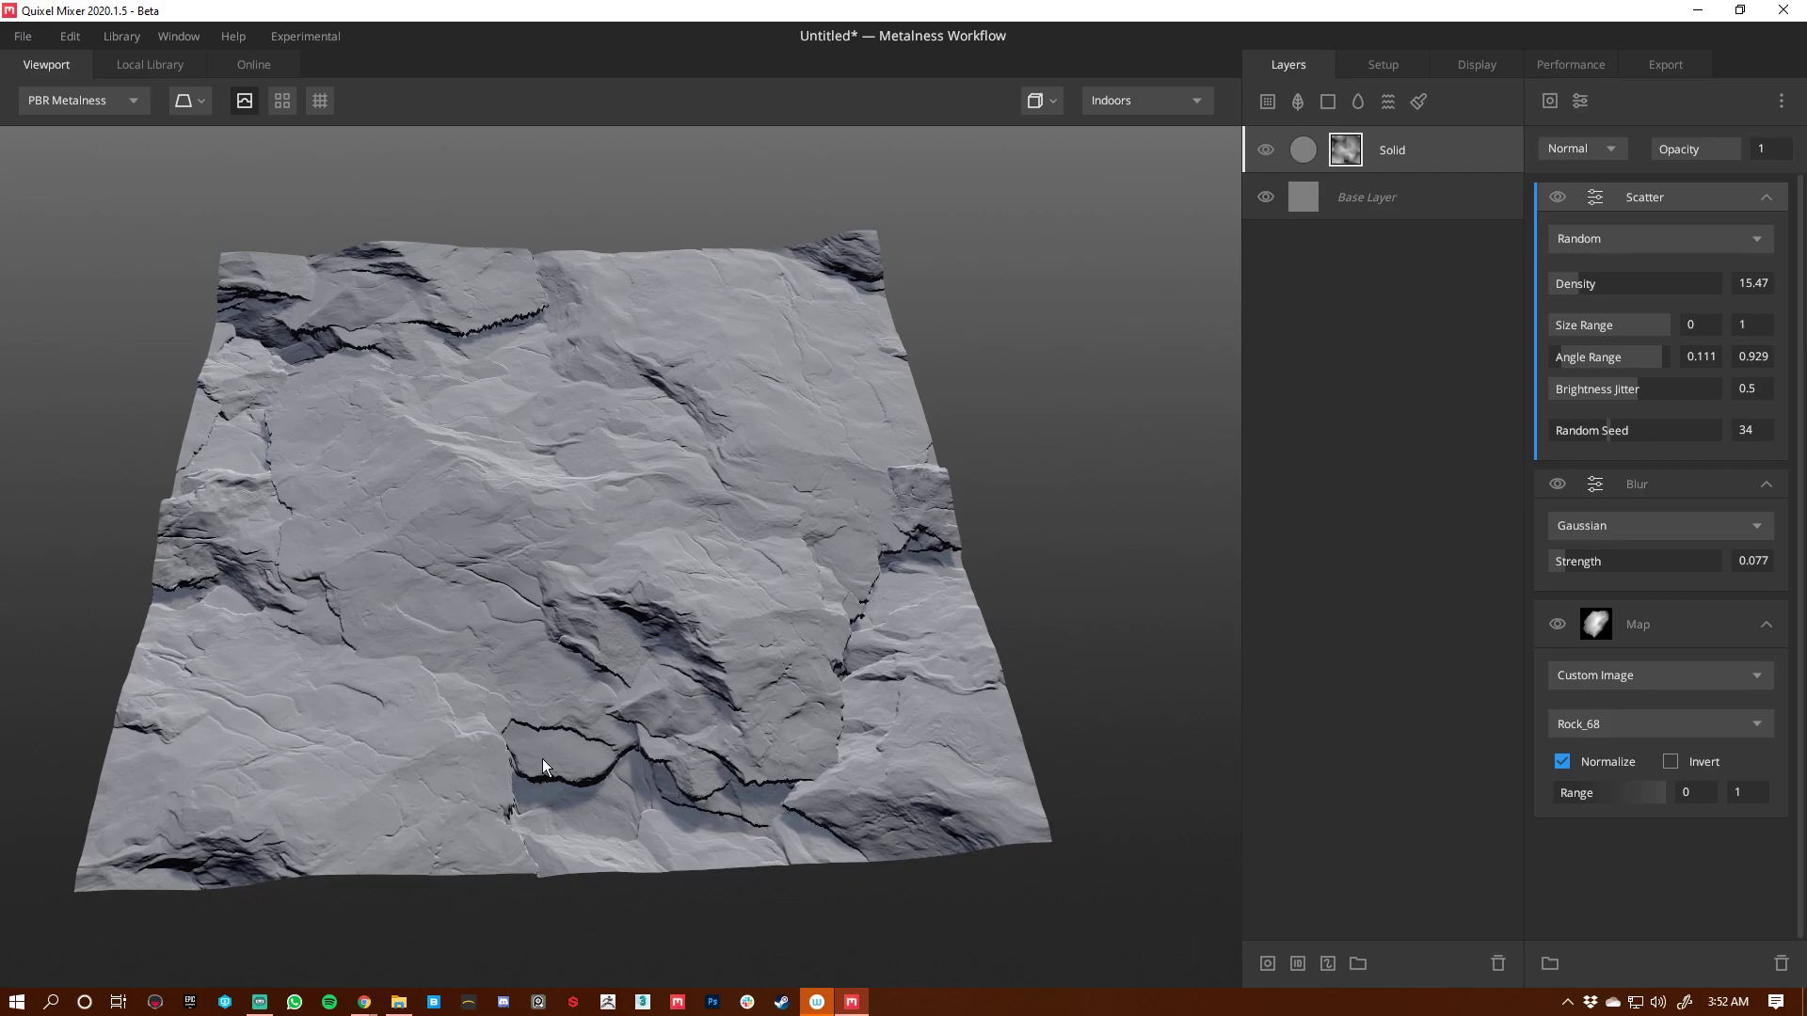
# Step: Rename the Solid layer as Base_Dis
pyautogui.click(1297, 156)
pyautogui.doubleClick(1397, 157)
pyautogui.write('Base_Dis')
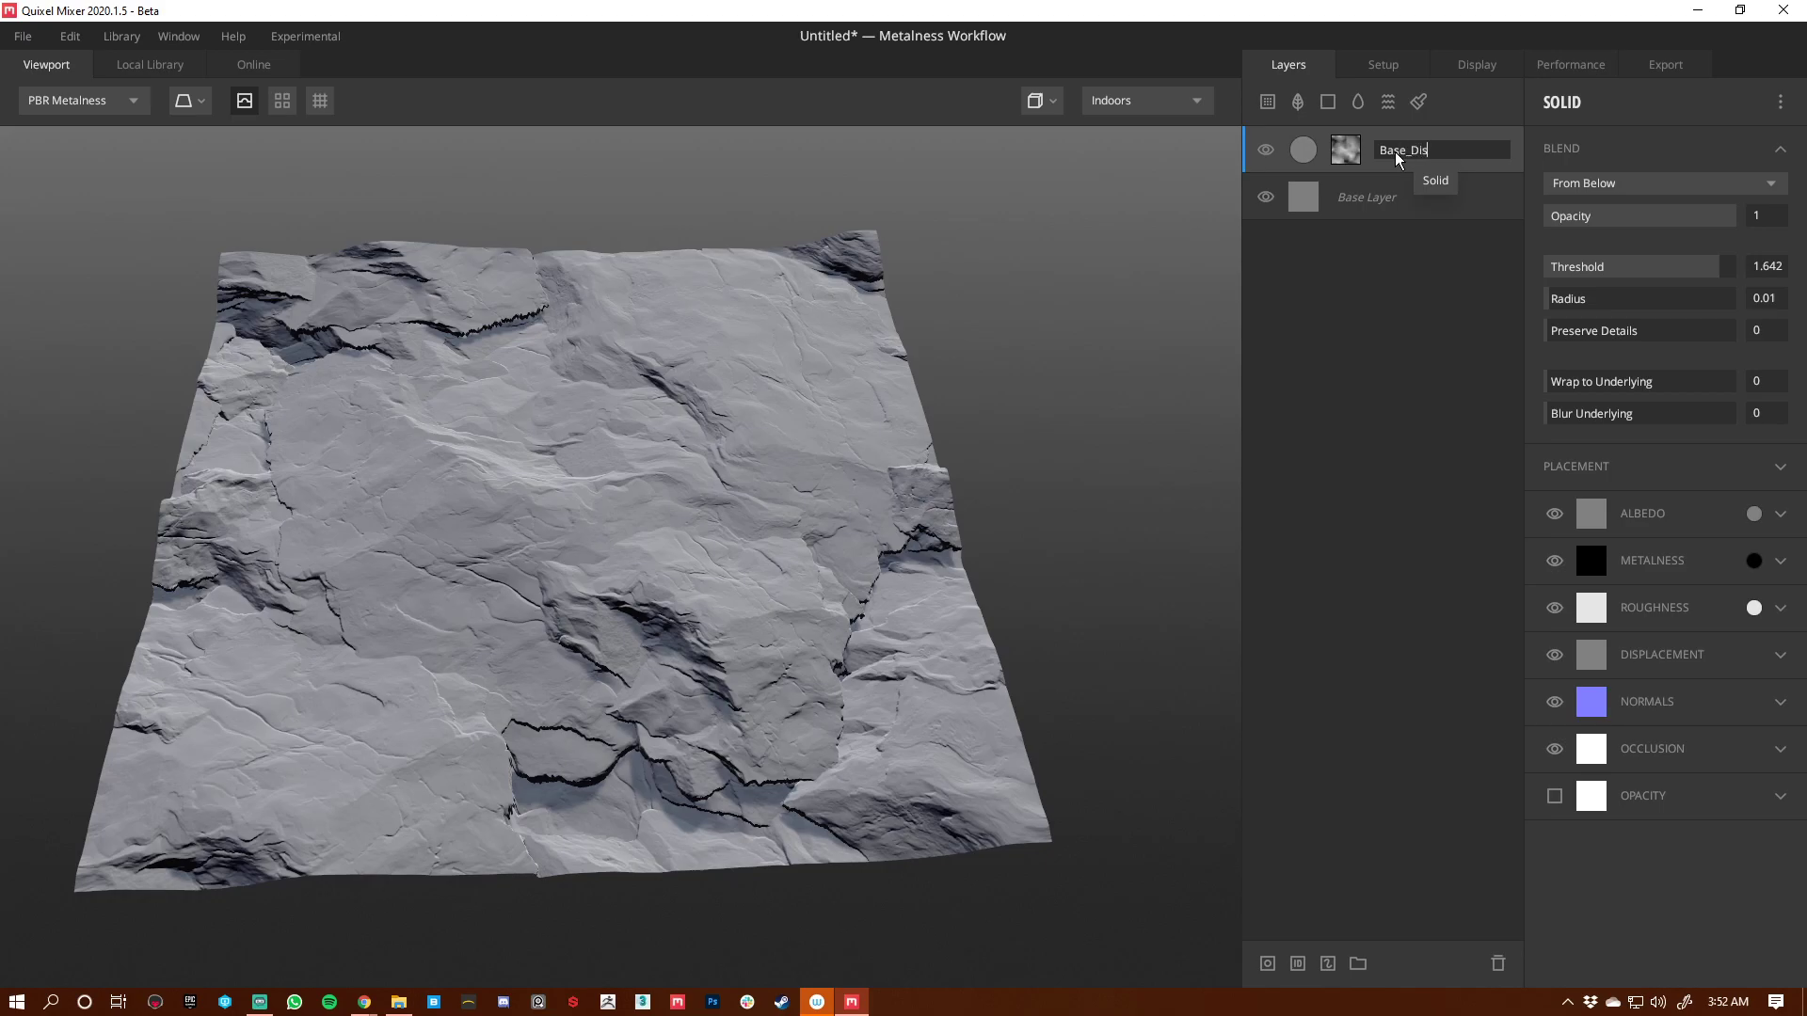
pyautogui.press('Return')
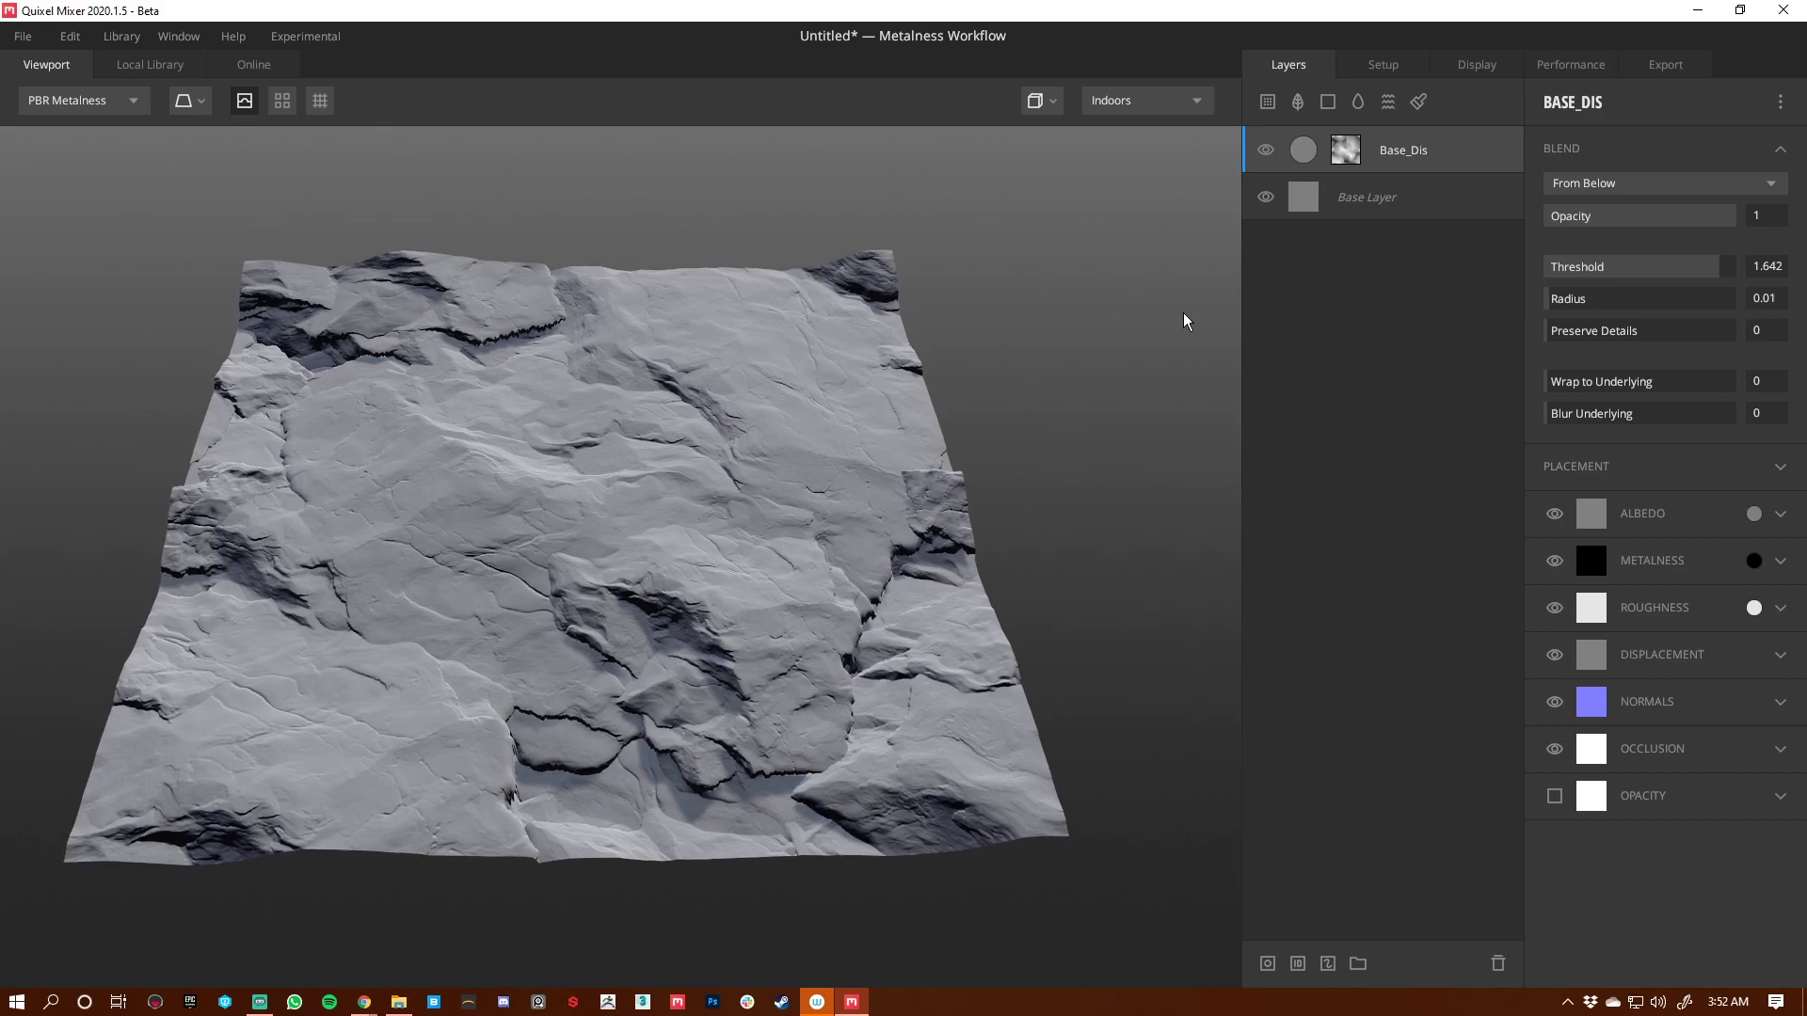
# Step: Add the Grey Rock 2X2 M surface from the local library above Base_Dis and raise its threshold to about 1.751
pyautogui.click(1276, 107)
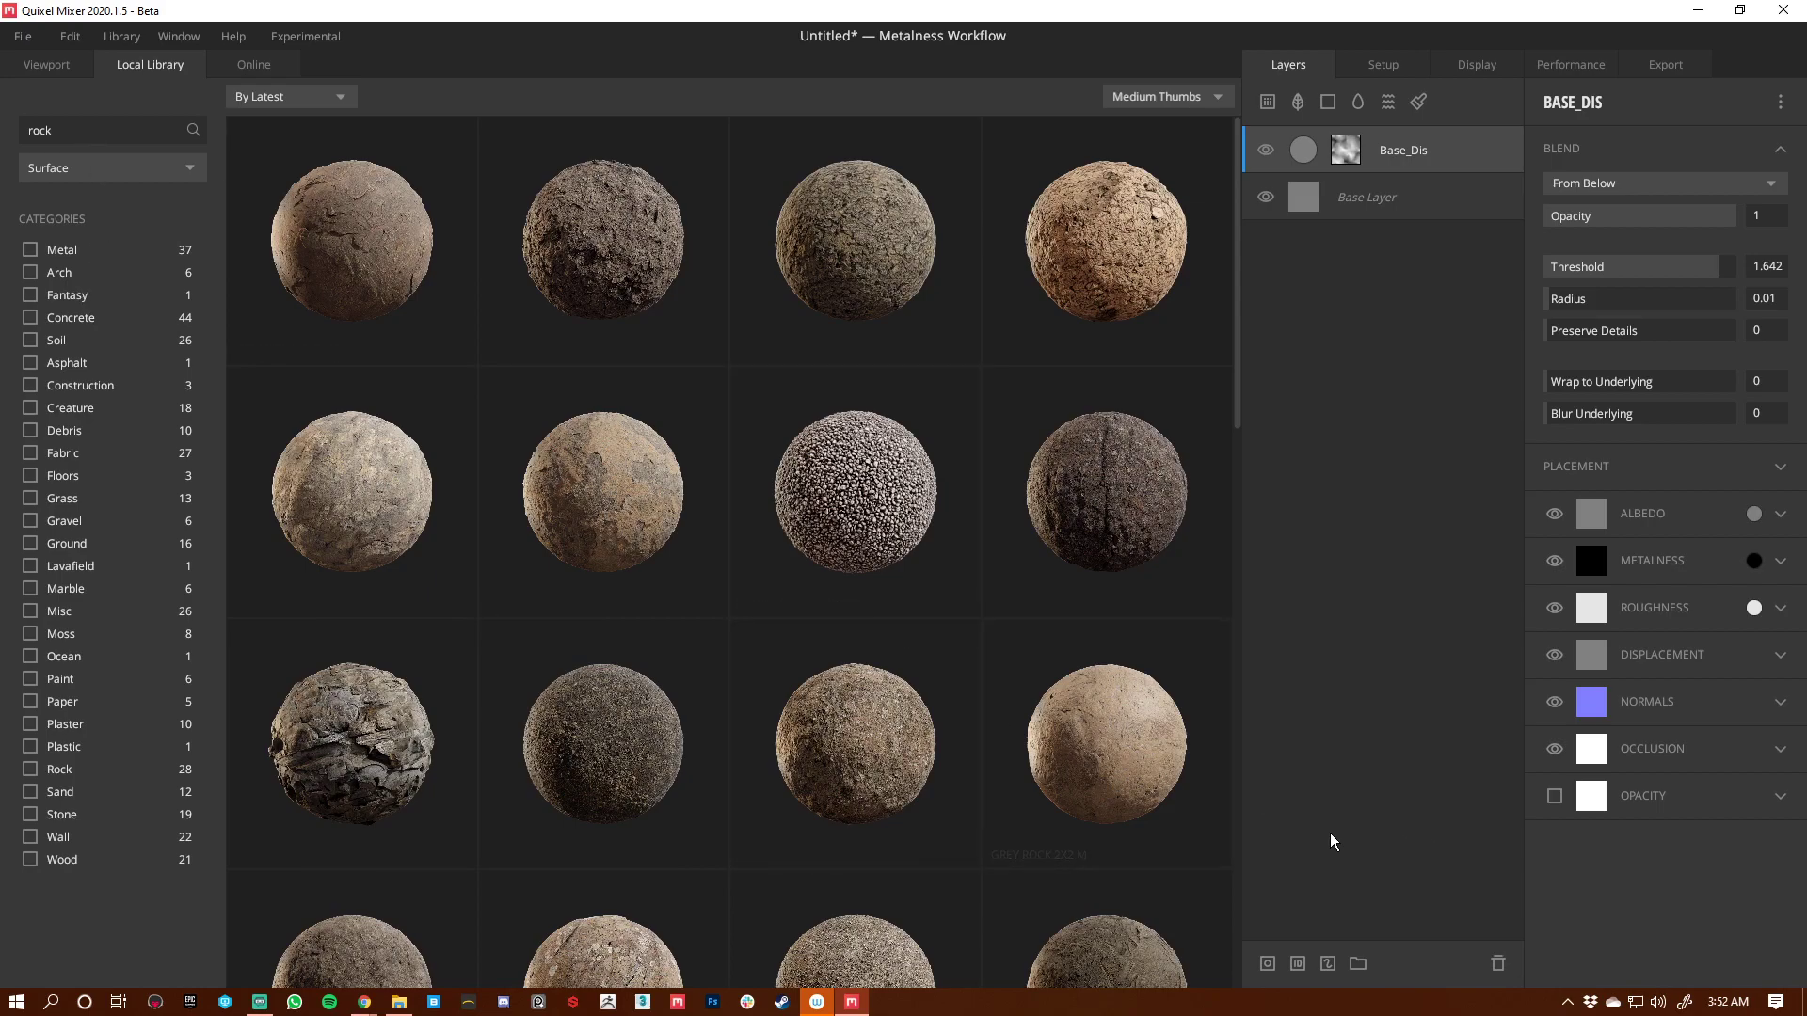
pyautogui.click(1090, 771)
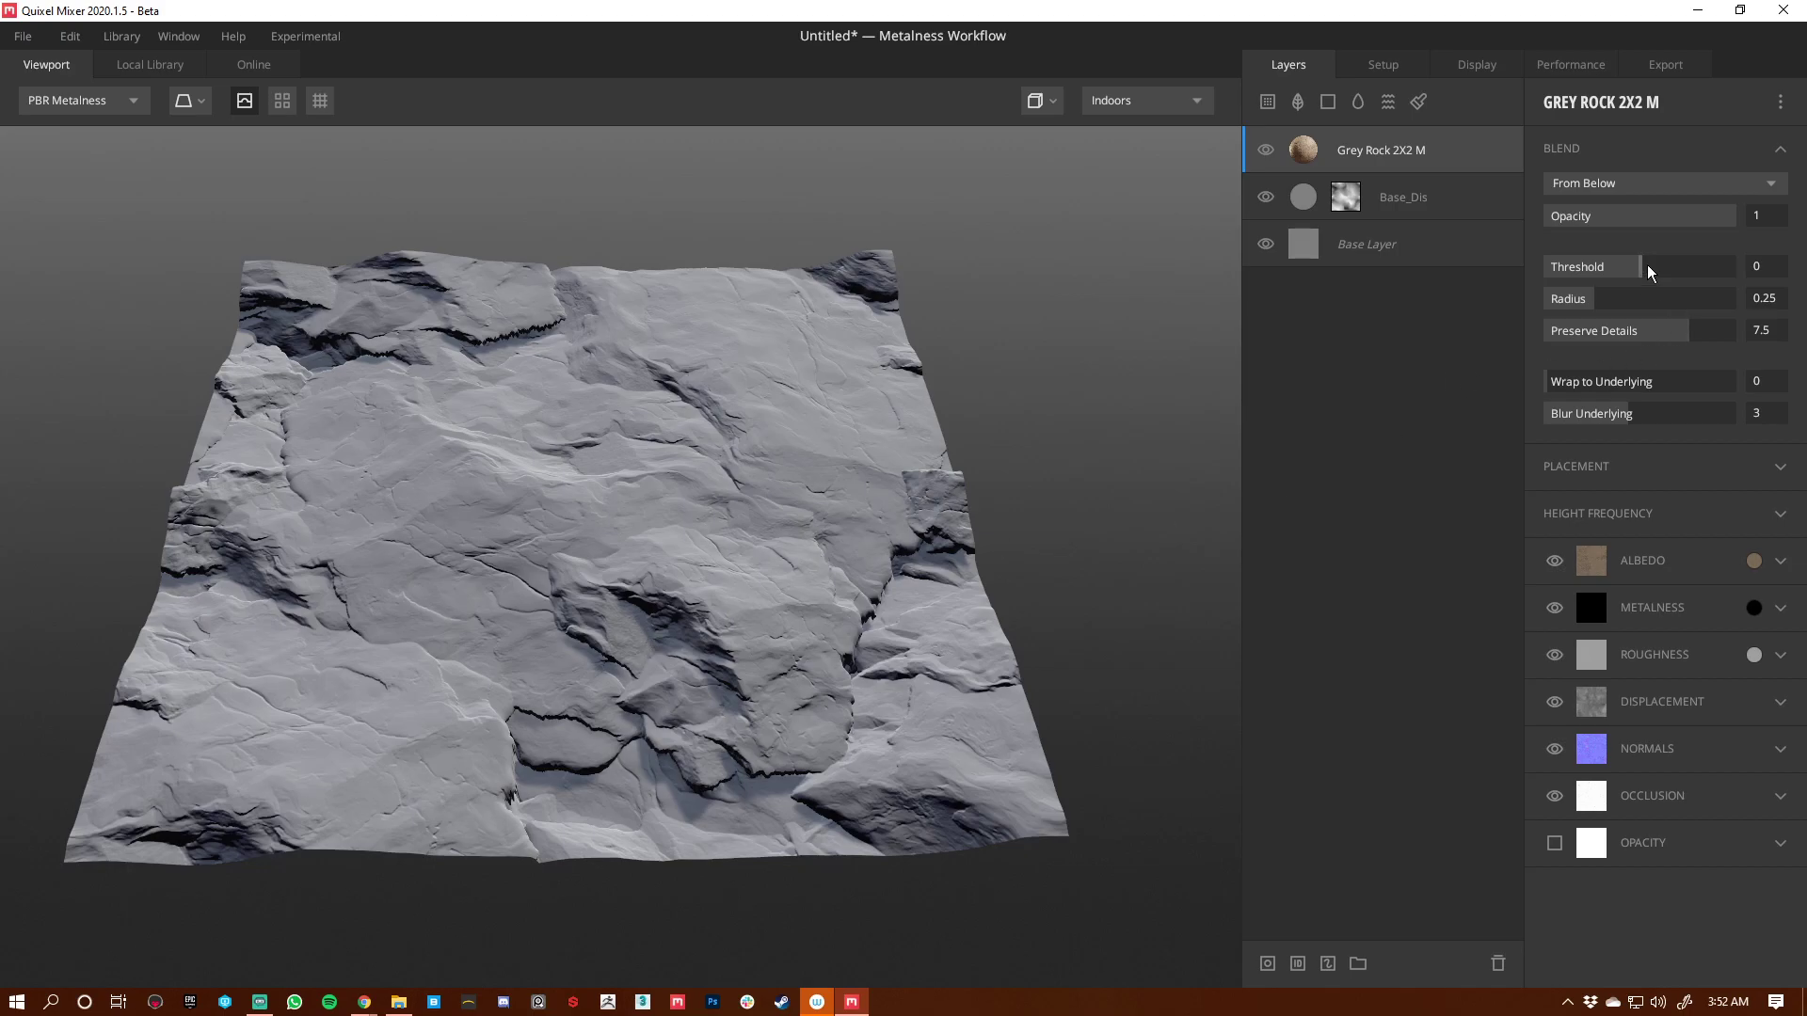
pyautogui.moveTo(1639, 272); pyautogui.dragTo(1736, 273)
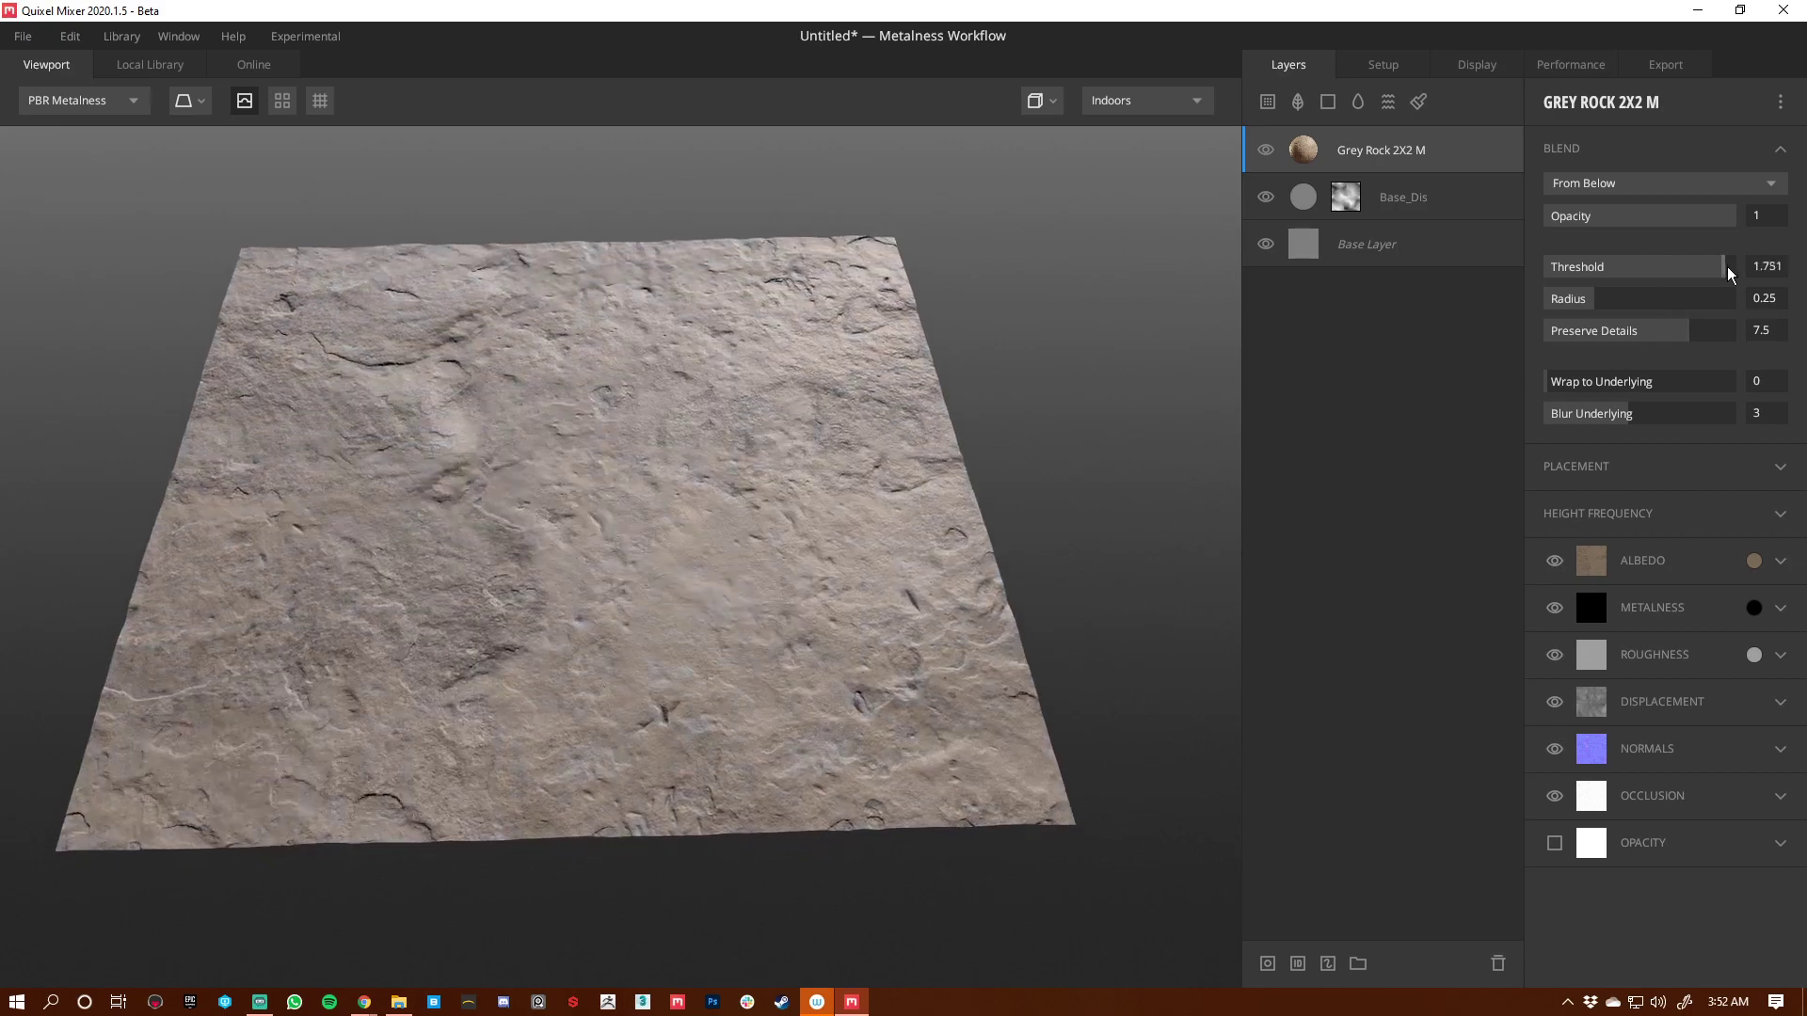
# Step: Raise the Grey Rock layer's threshold to 2 and set its Wrap to Underlying to 1
pyautogui.moveTo(1602, 384); pyautogui.dragTo(1785, 393)
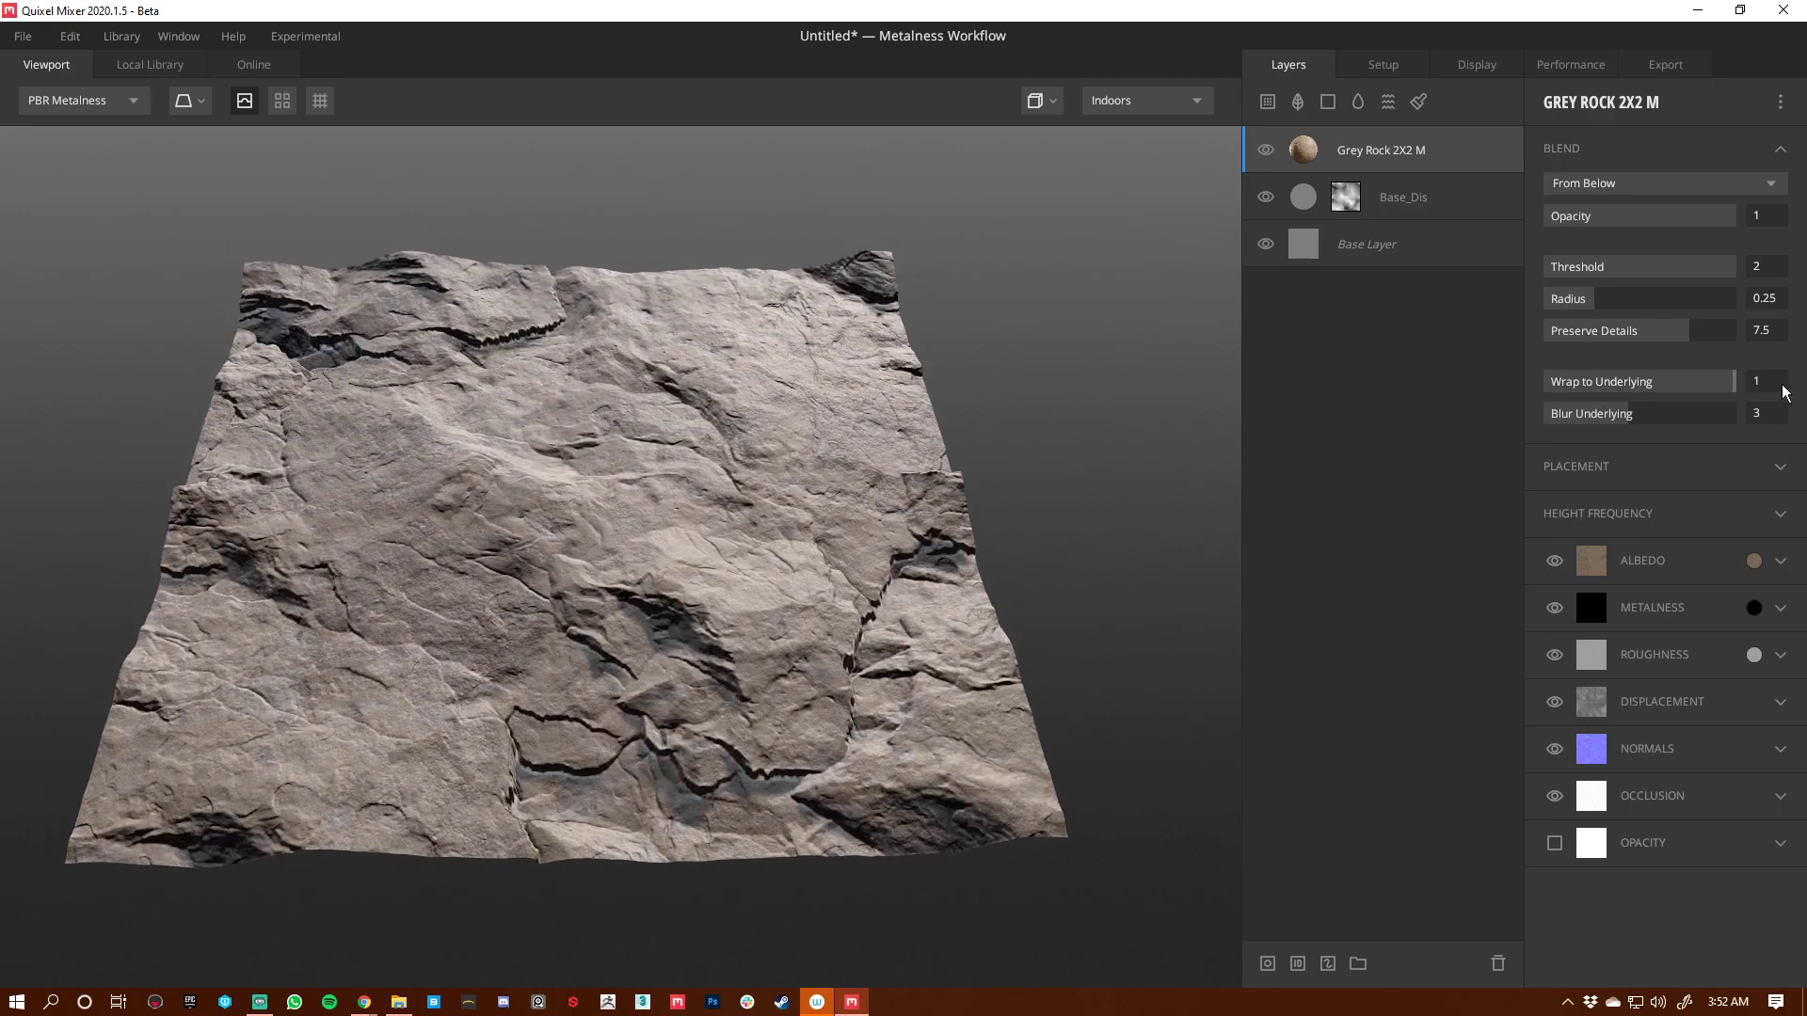
pyautogui.moveTo(371, 709); pyautogui.dragTo(485, 677)
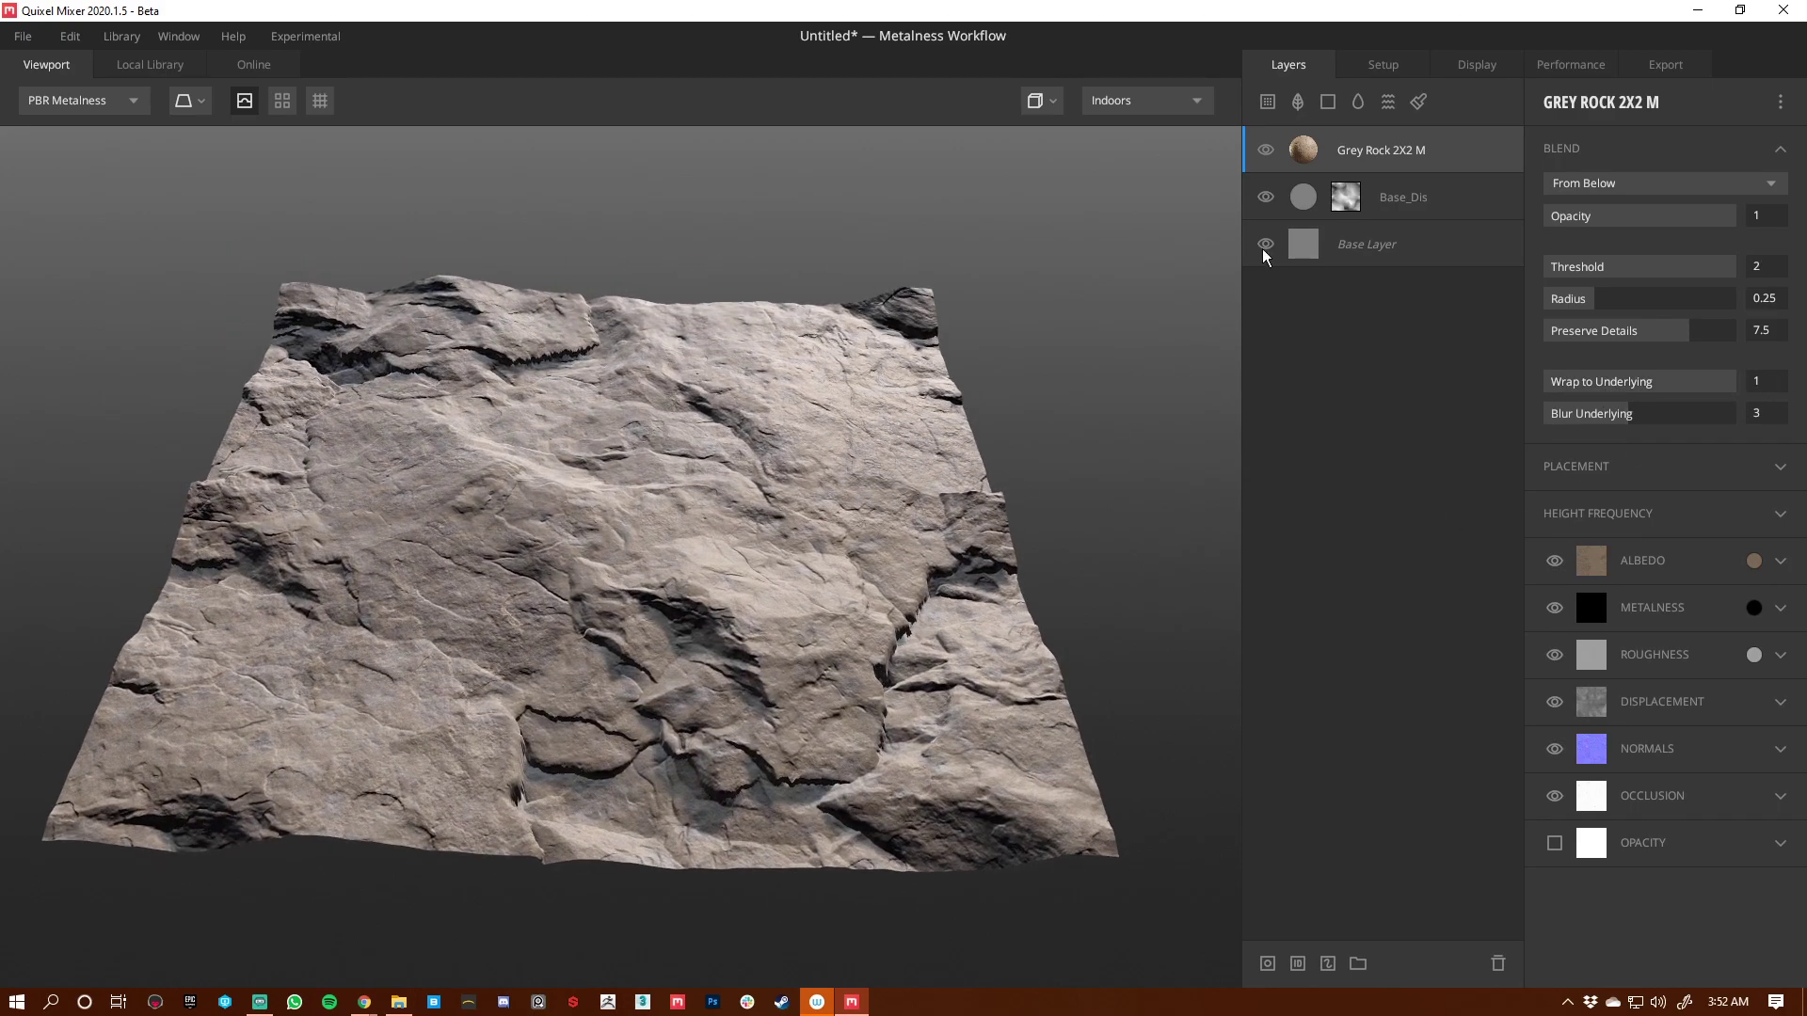
pyautogui.moveTo(864, 554); pyautogui.dragTo(800, 599)
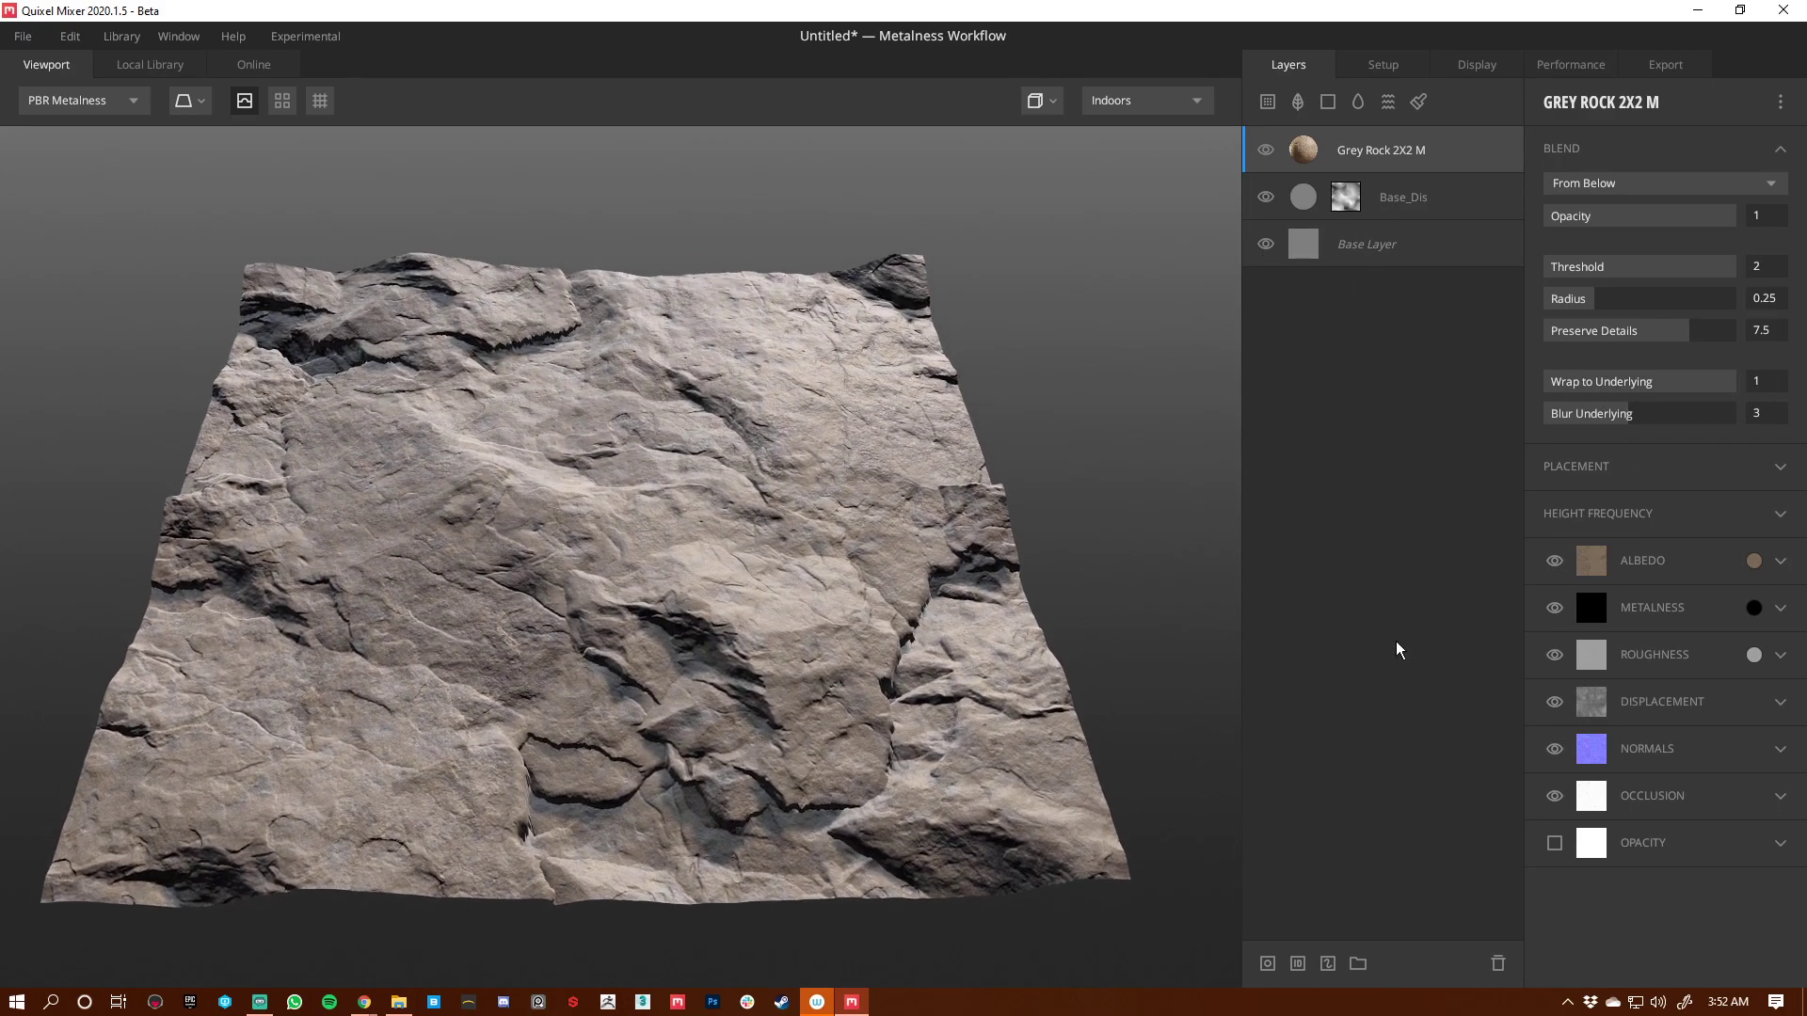
# Step: Change the Grey Rock layer's albedo color to the greyer tone 7D756D and apply it
pyautogui.click(1753, 562)
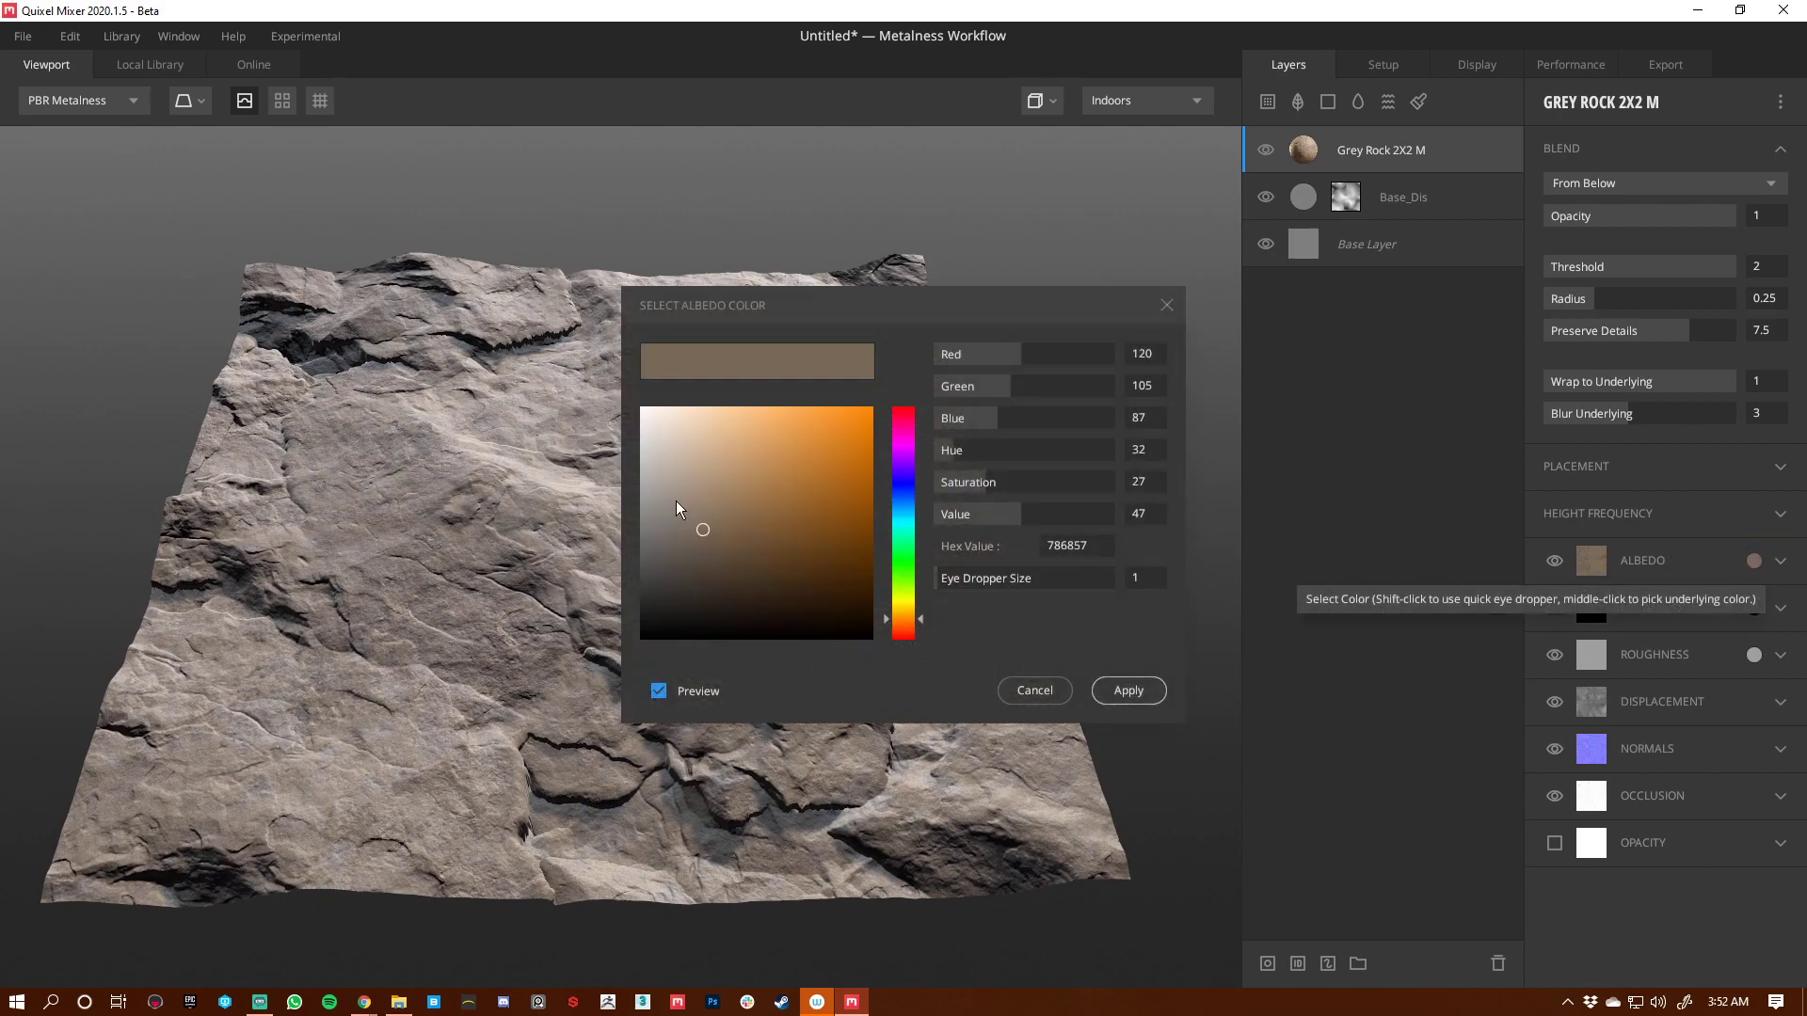
pyautogui.click(672, 527)
pyautogui.click(670, 529)
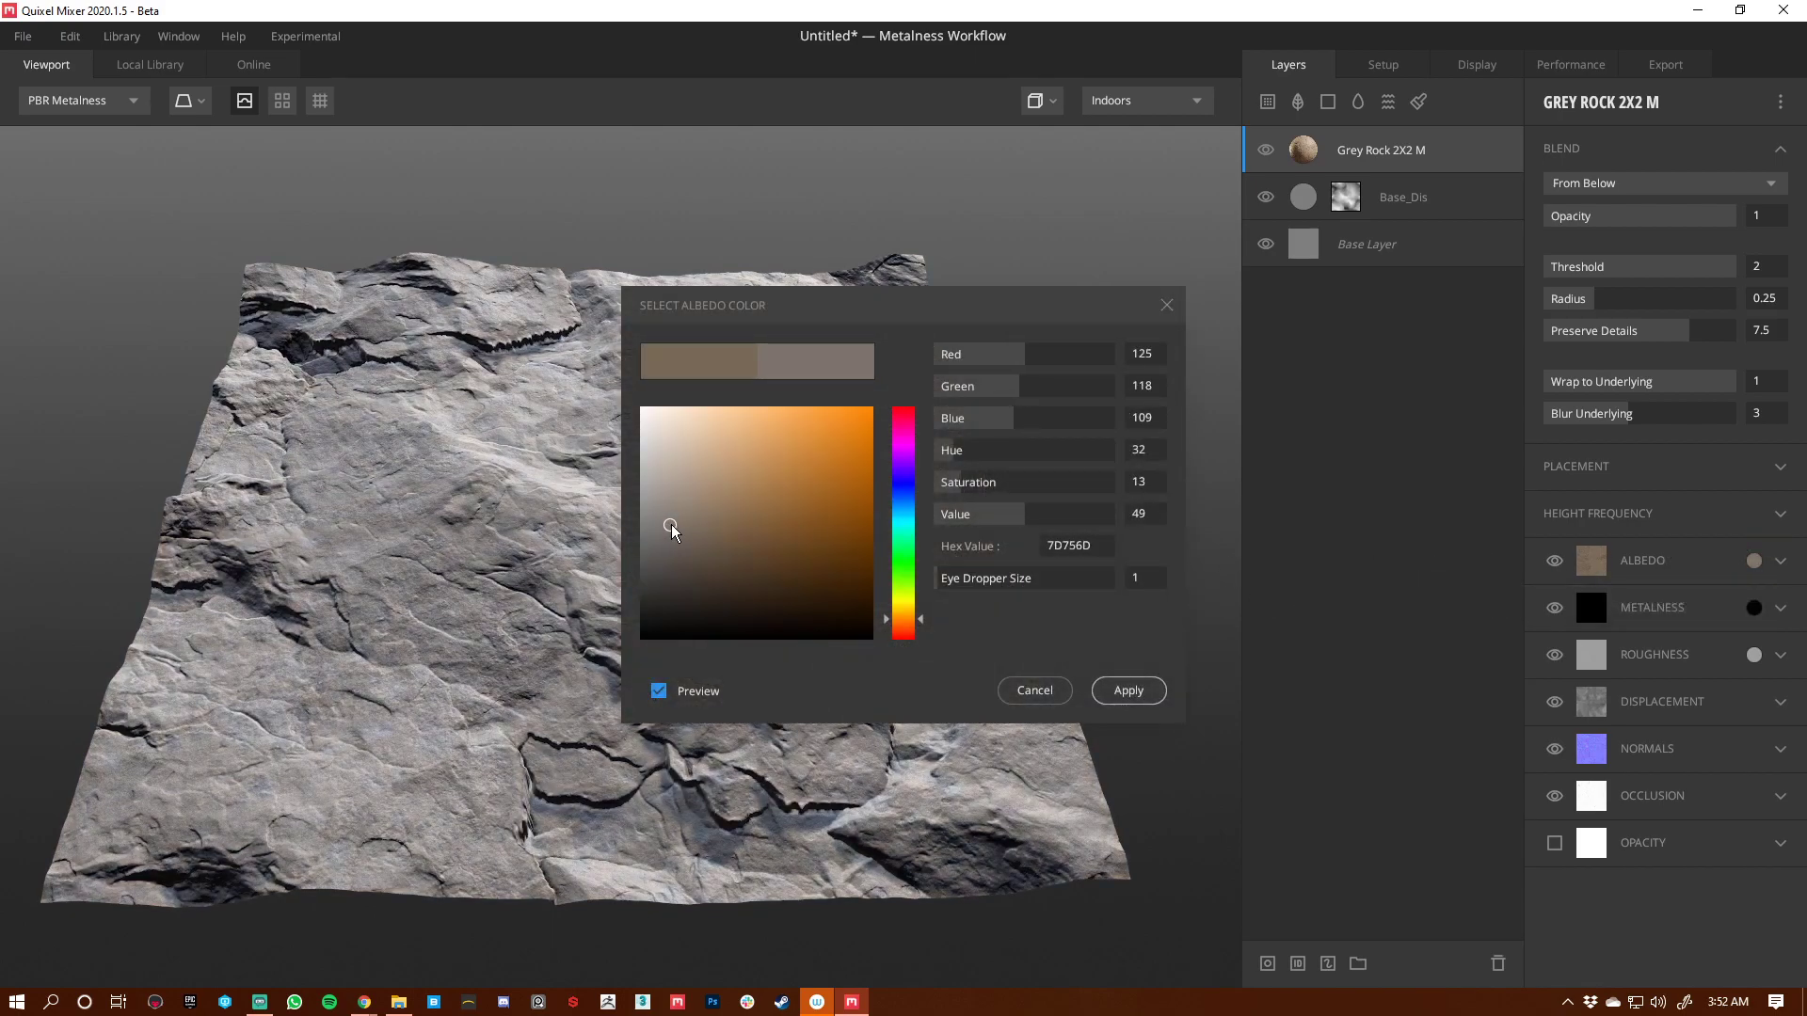
pyautogui.click(1136, 692)
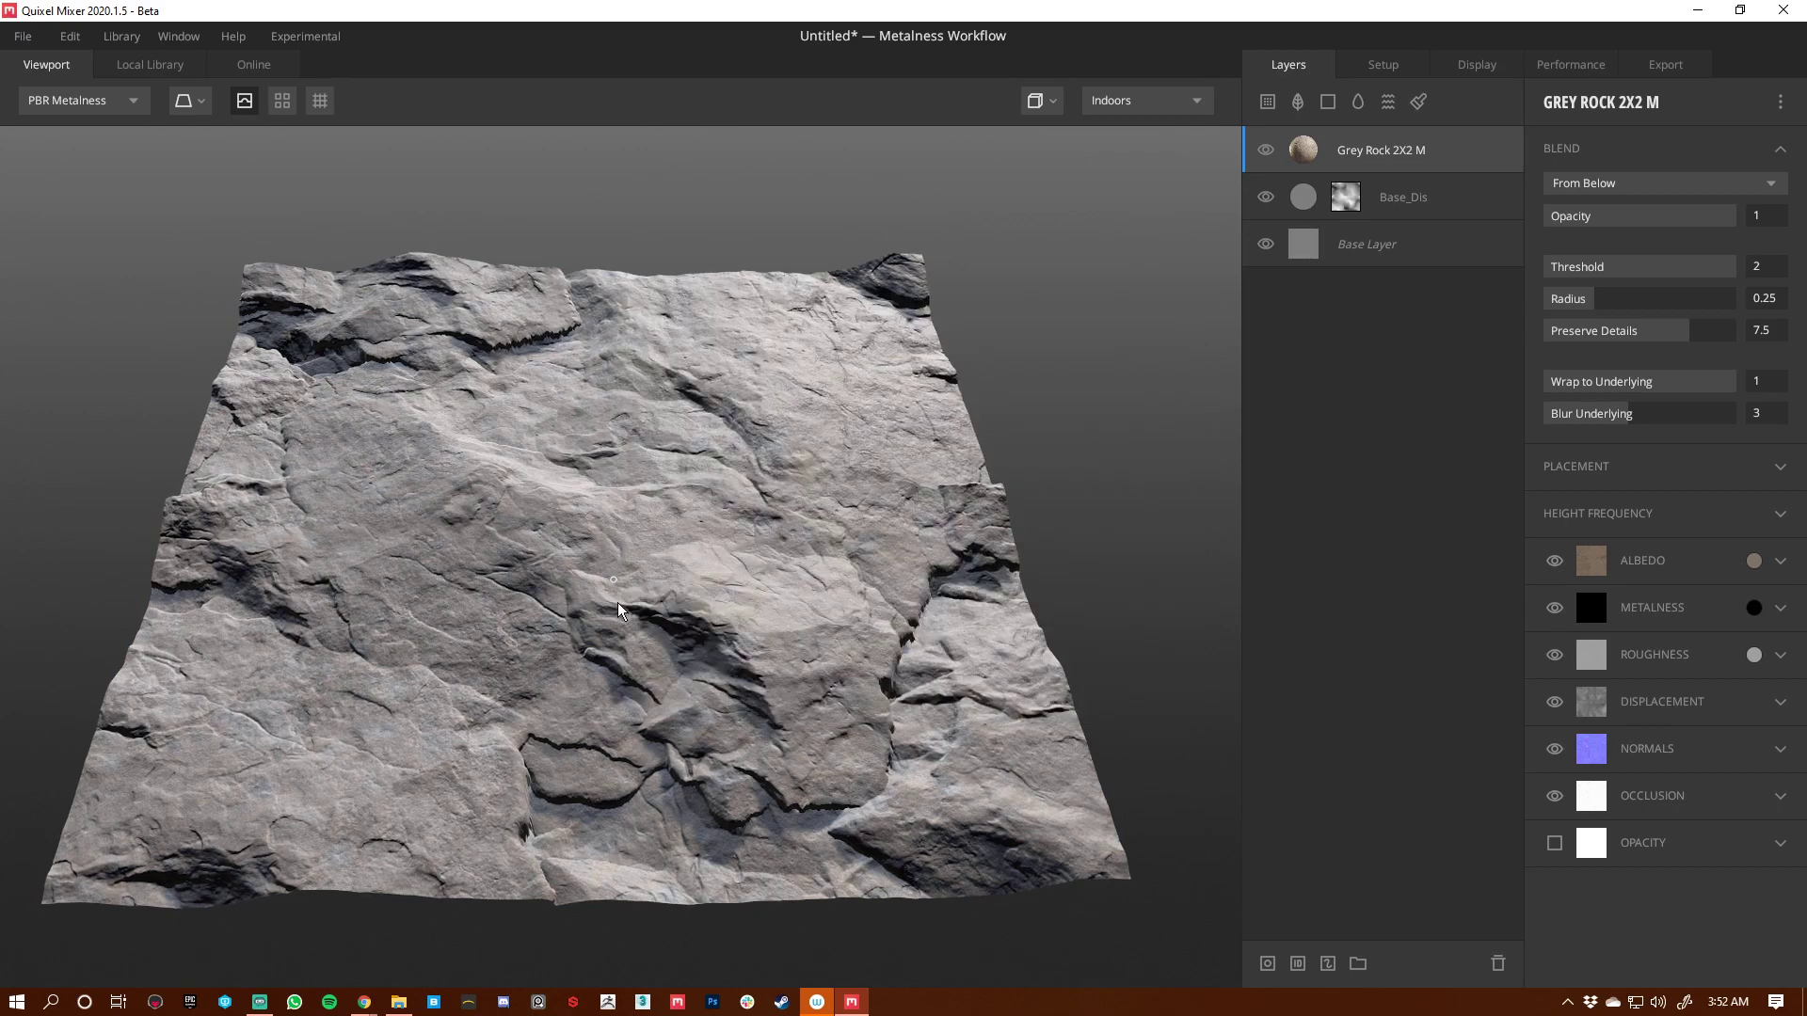
# Step: Examine the rock's albedo channel on its own, then the full PBR Metalness surface under rotated lighting
pyautogui.moveTo(617, 599); pyautogui.dragTo(527, 593)
pyautogui.press('c')
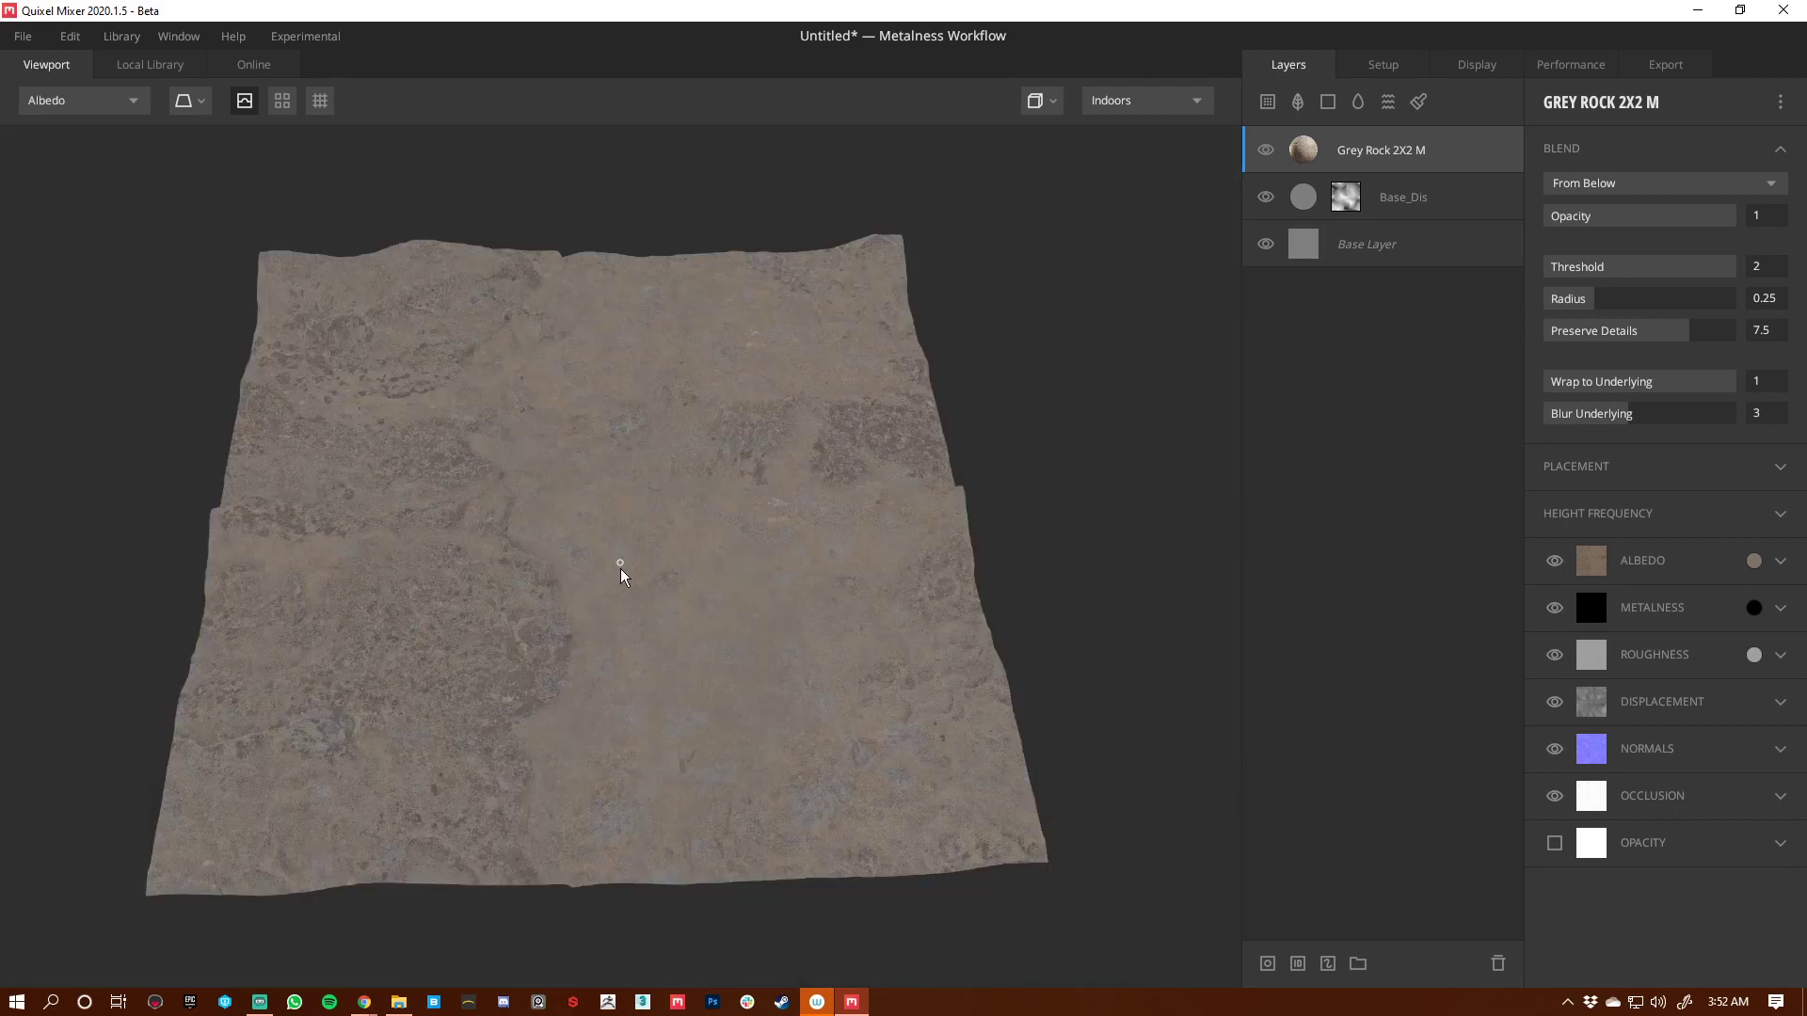
pyautogui.moveTo(621, 565); pyautogui.dragTo(782, 629, button='right')
pyautogui.press('1')
pyautogui.moveTo(787, 637)
pyautogui.mouseDown()
pyautogui.moveTo(756, 610)
pyautogui.moveTo(829, 607)
pyautogui.moveTo(851, 537)
pyautogui.moveTo(733, 591)
pyautogui.moveTo(639, 565)
pyautogui.mouseUp()
pyautogui.scroll(1, 659, 649)
pyautogui.keyDown('shift'); pyautogui.moveTo(709, 607); pyautogui.dragTo(771, 628, button='right'); pyautogui.keyUp('shift')
pyautogui.scroll(-1, 793, 615)
pyautogui.moveTo(794, 621); pyautogui.dragTo(732, 621)
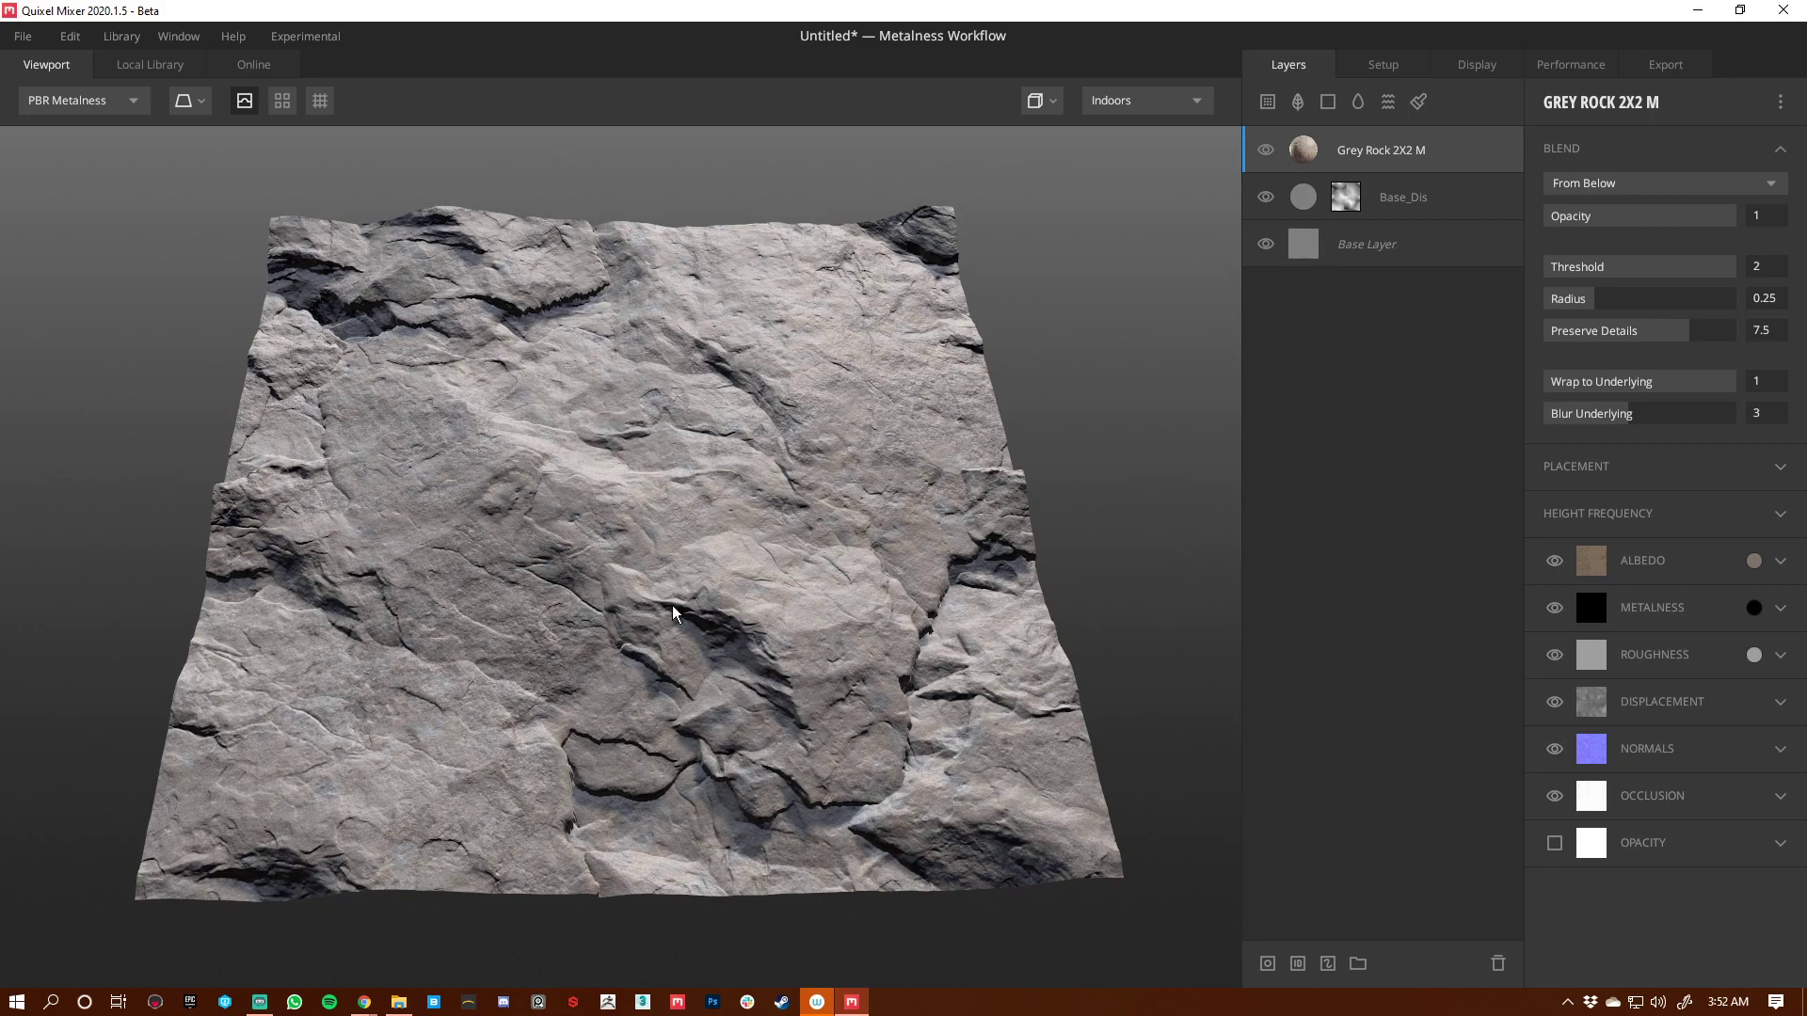
pyautogui.moveTo(566, 651); pyautogui.dragTo(569, 656)
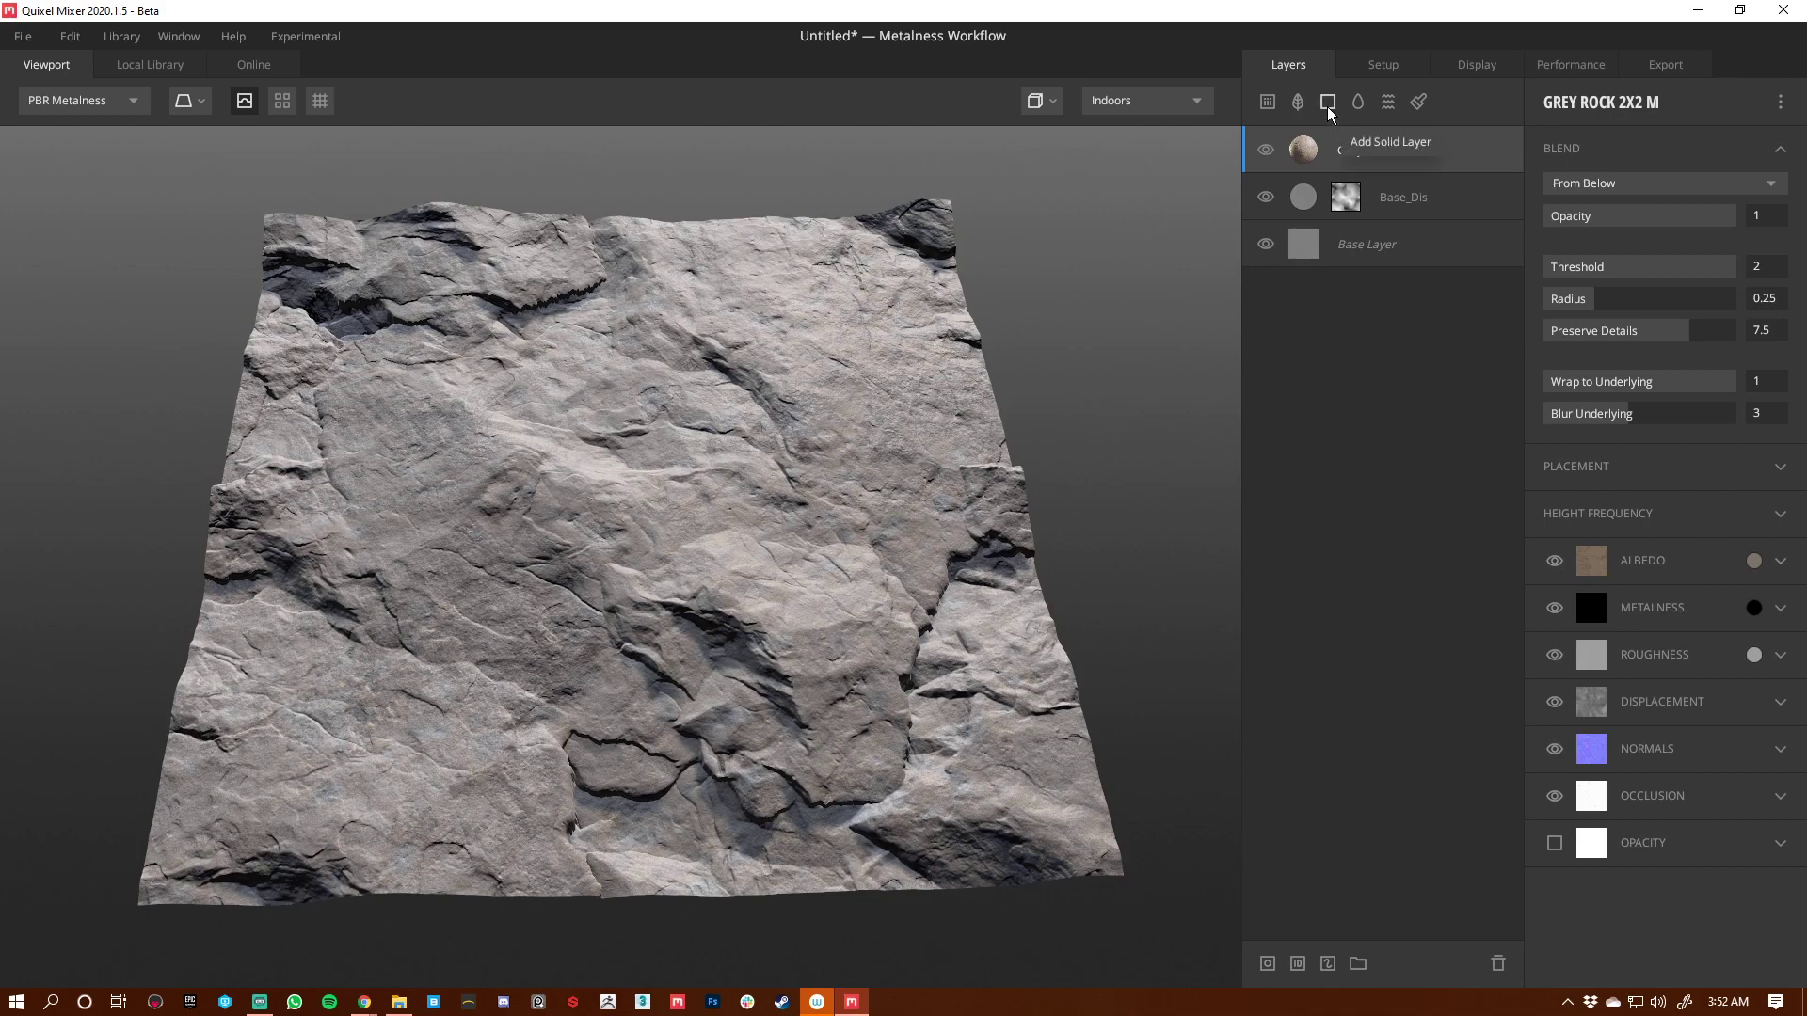
# Step: Add the Dusty Concrete 2X2 M surface from the local library above Grey Rock, with threshold 2 and Wrap to Underlying 1
pyautogui.click(1266, 104)
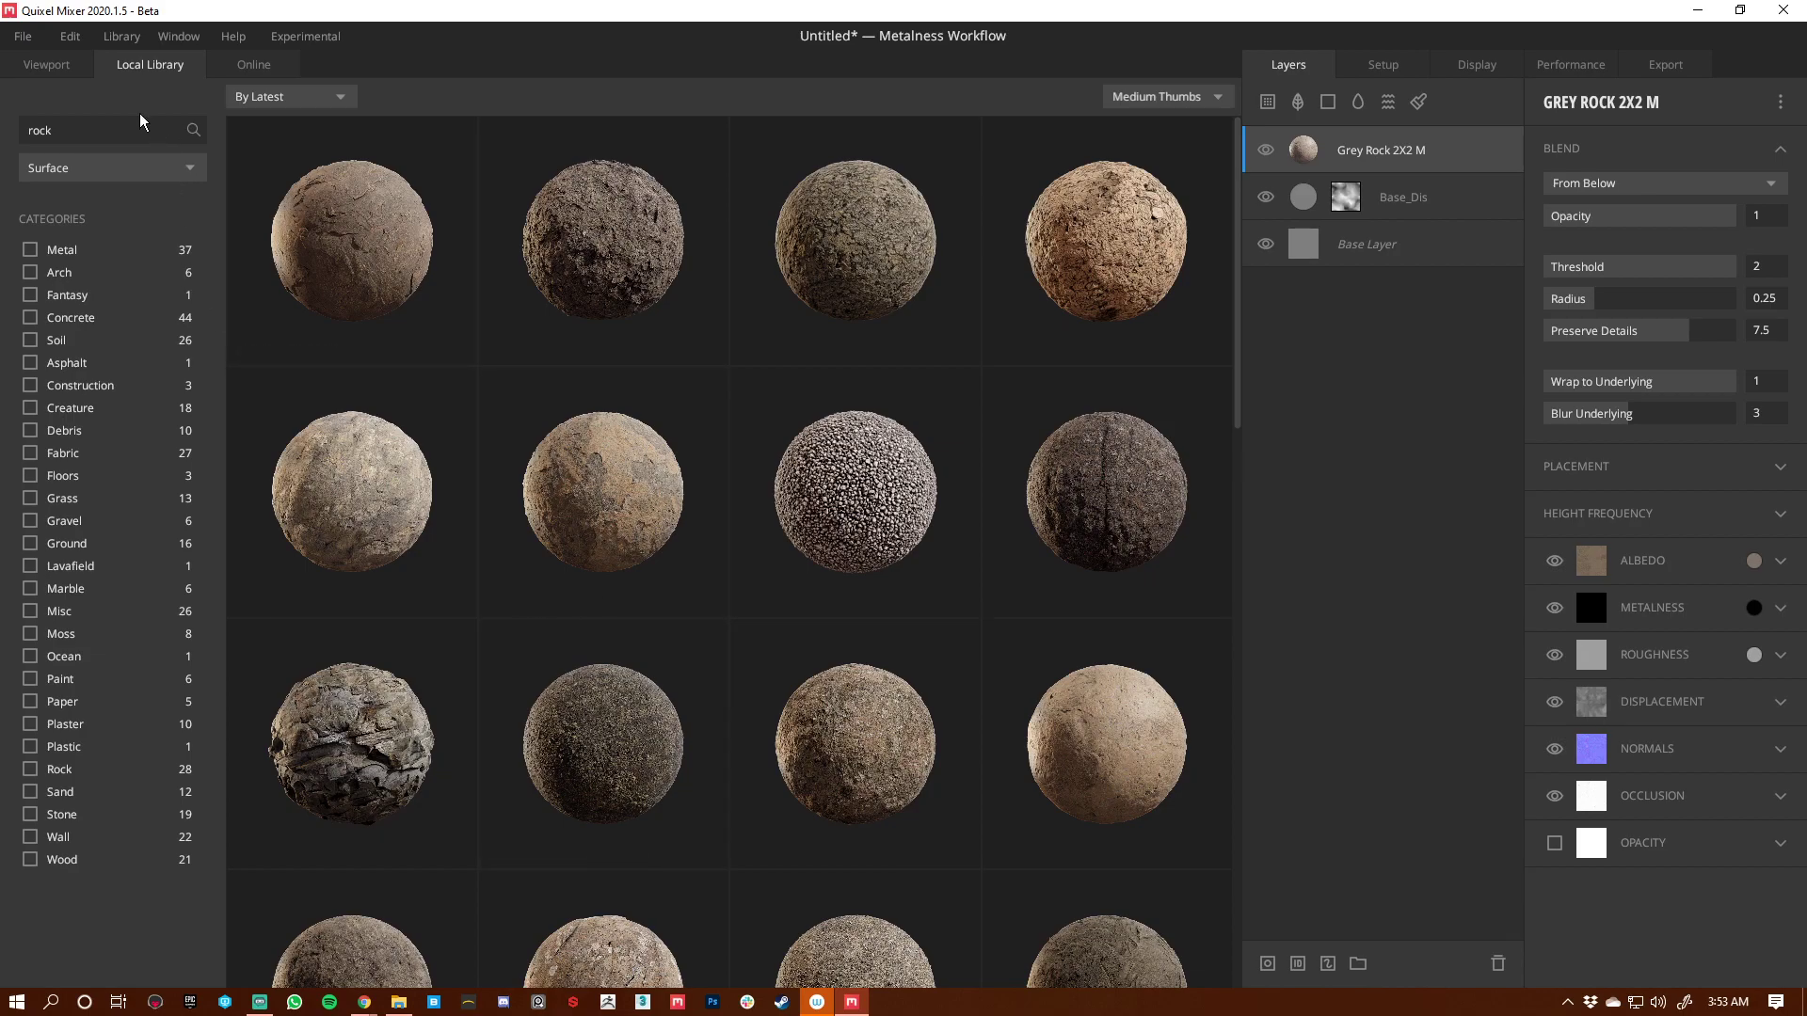
pyautogui.moveTo(133, 137); pyautogui.dragTo(3, 136)
pyautogui.write('dusty')
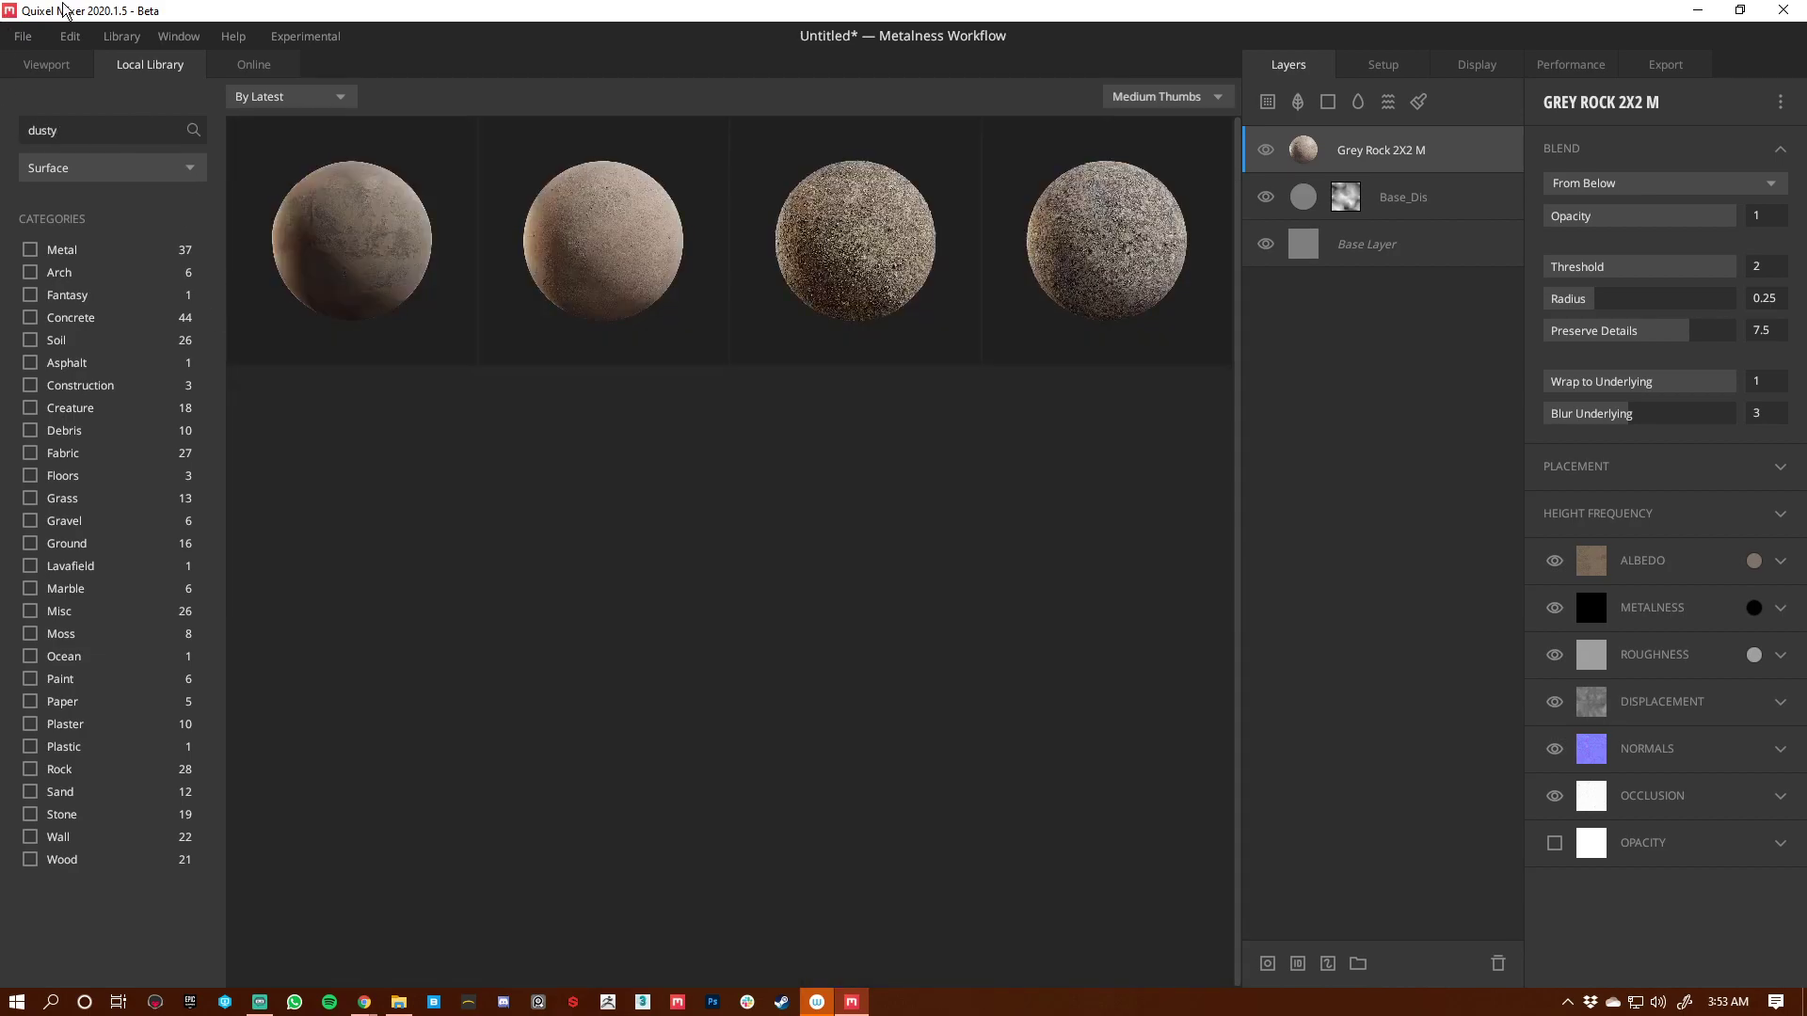
pyautogui.doubleClick(571, 226)
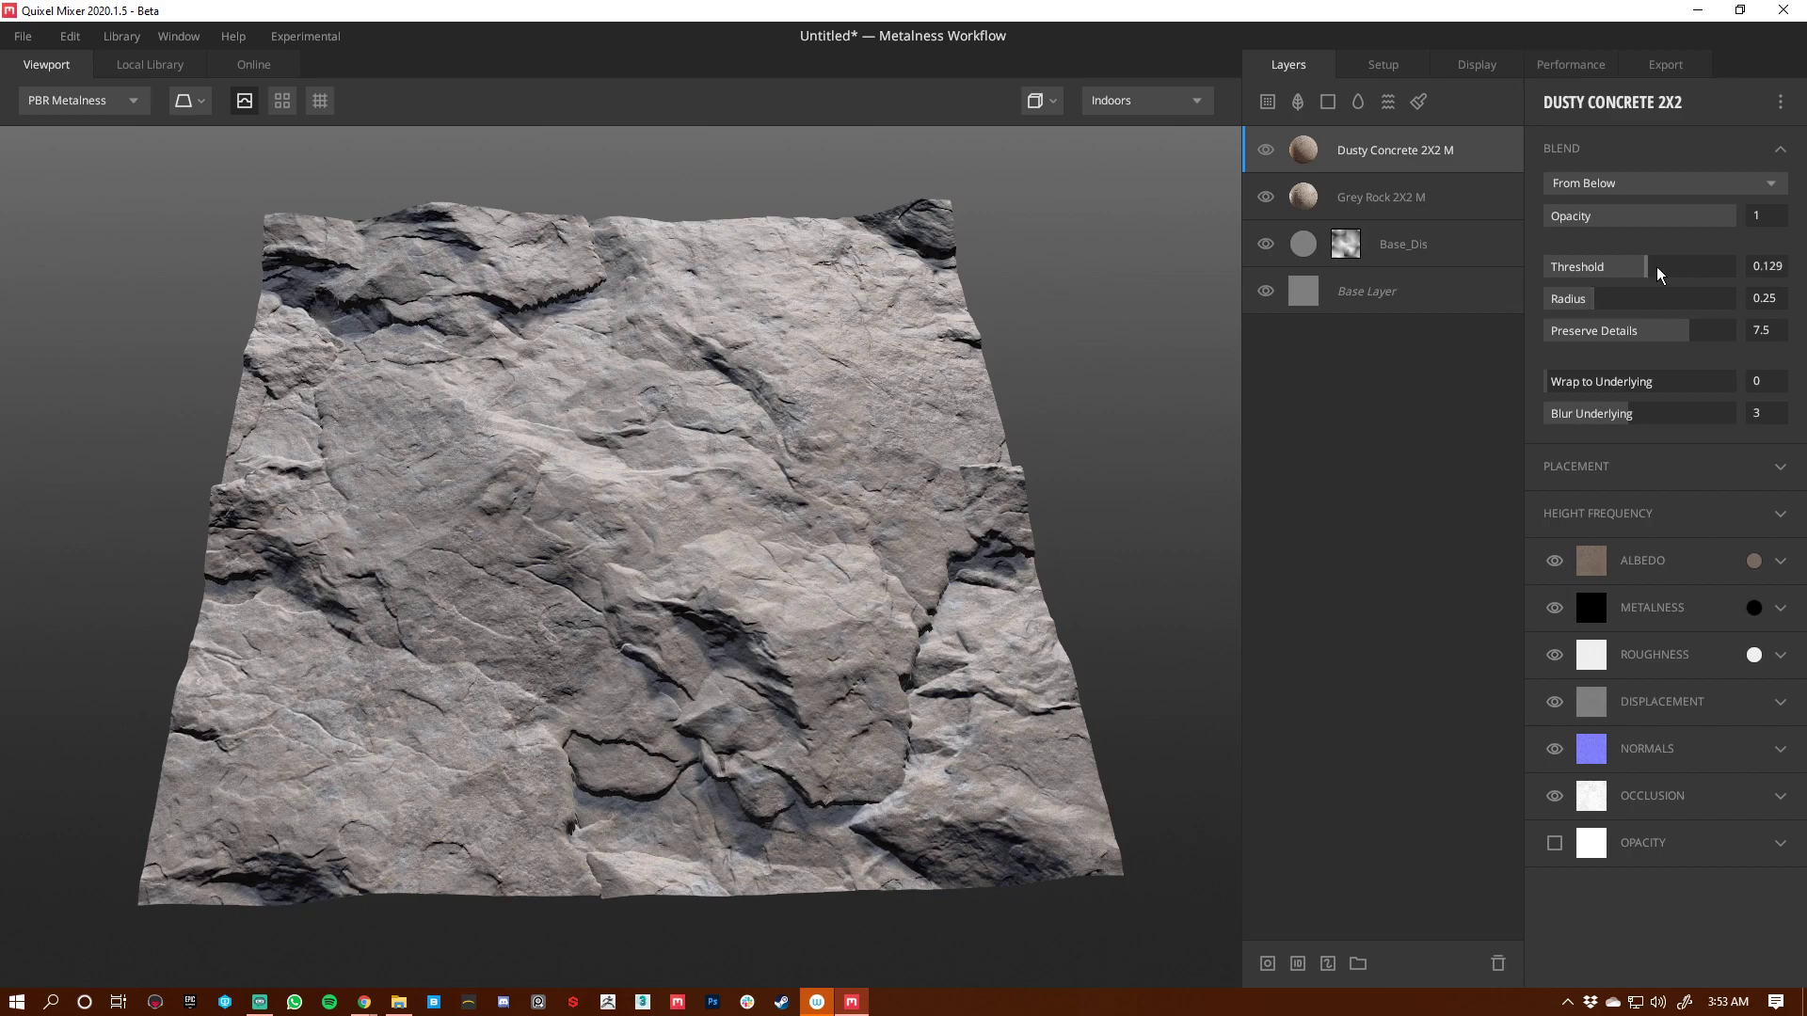
pyautogui.moveTo(1653, 277); pyautogui.dragTo(1686, 275)
pyautogui.moveTo(1597, 393); pyautogui.dragTo(1742, 392)
# Step: Add a mask stack with a Curvature component to the Dusty Concrete layer
pyautogui.click(1268, 962)
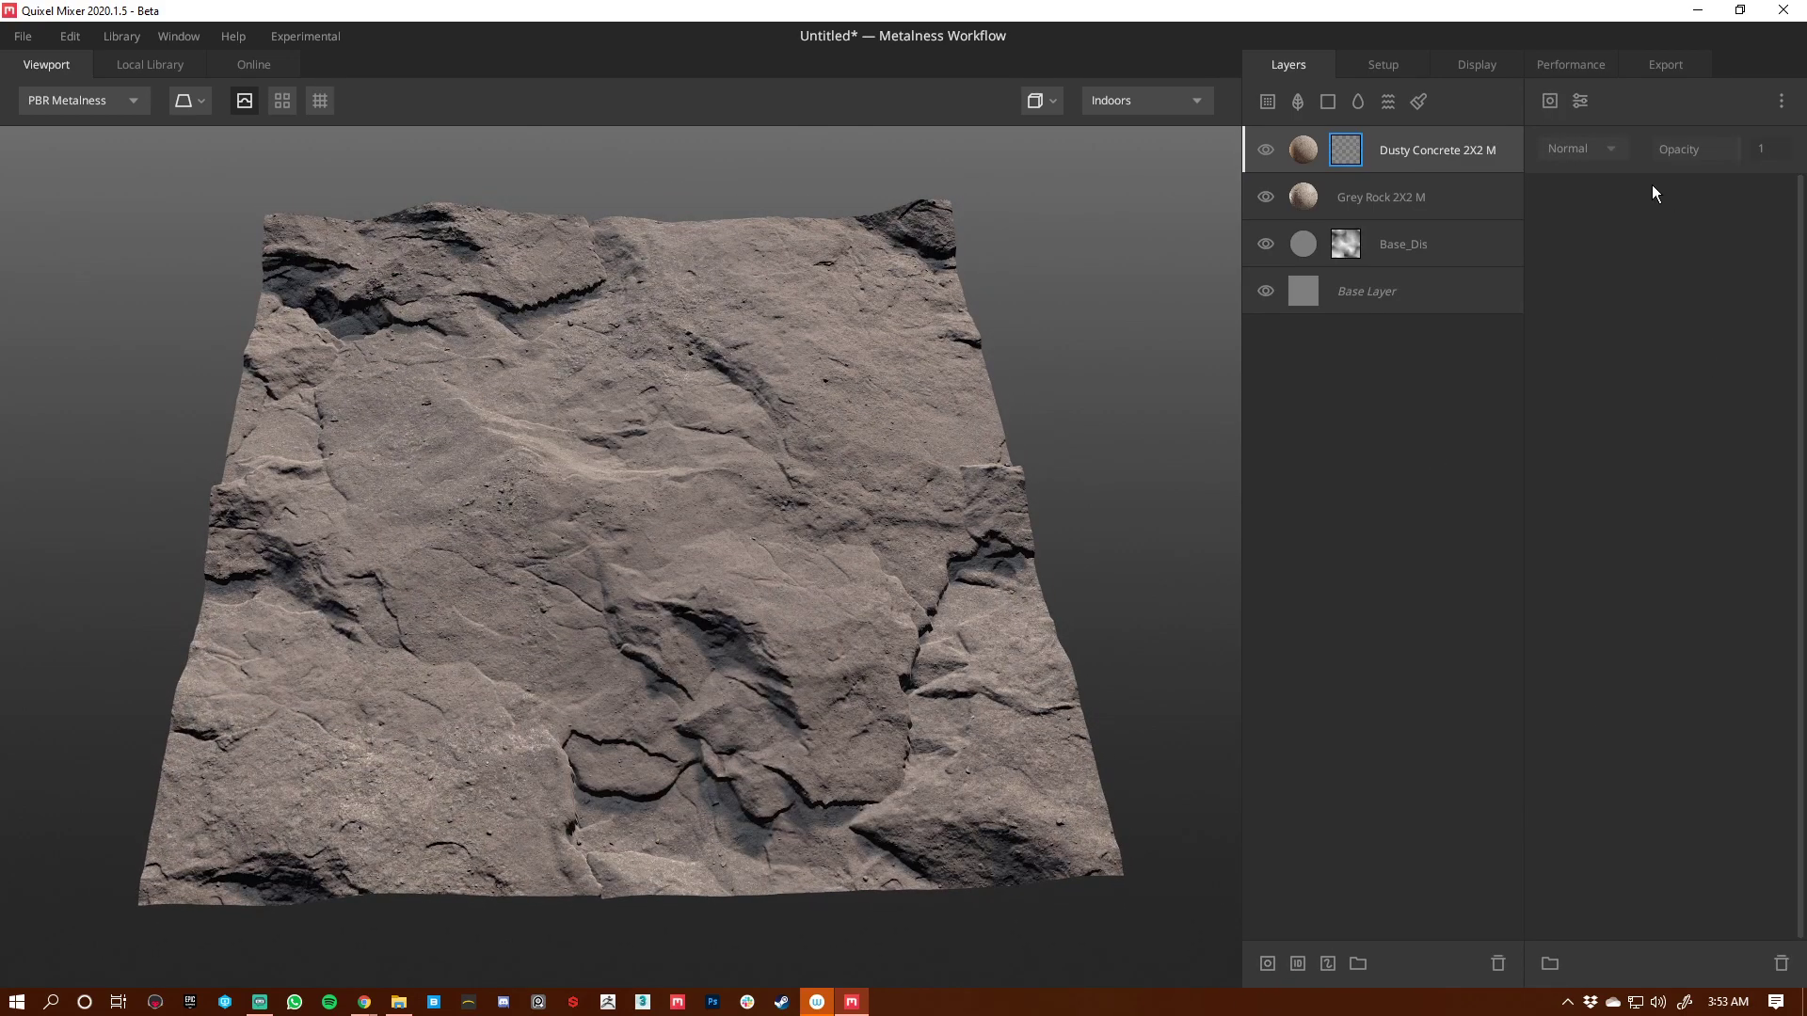
pyautogui.click(1554, 98)
pyautogui.click(1594, 269)
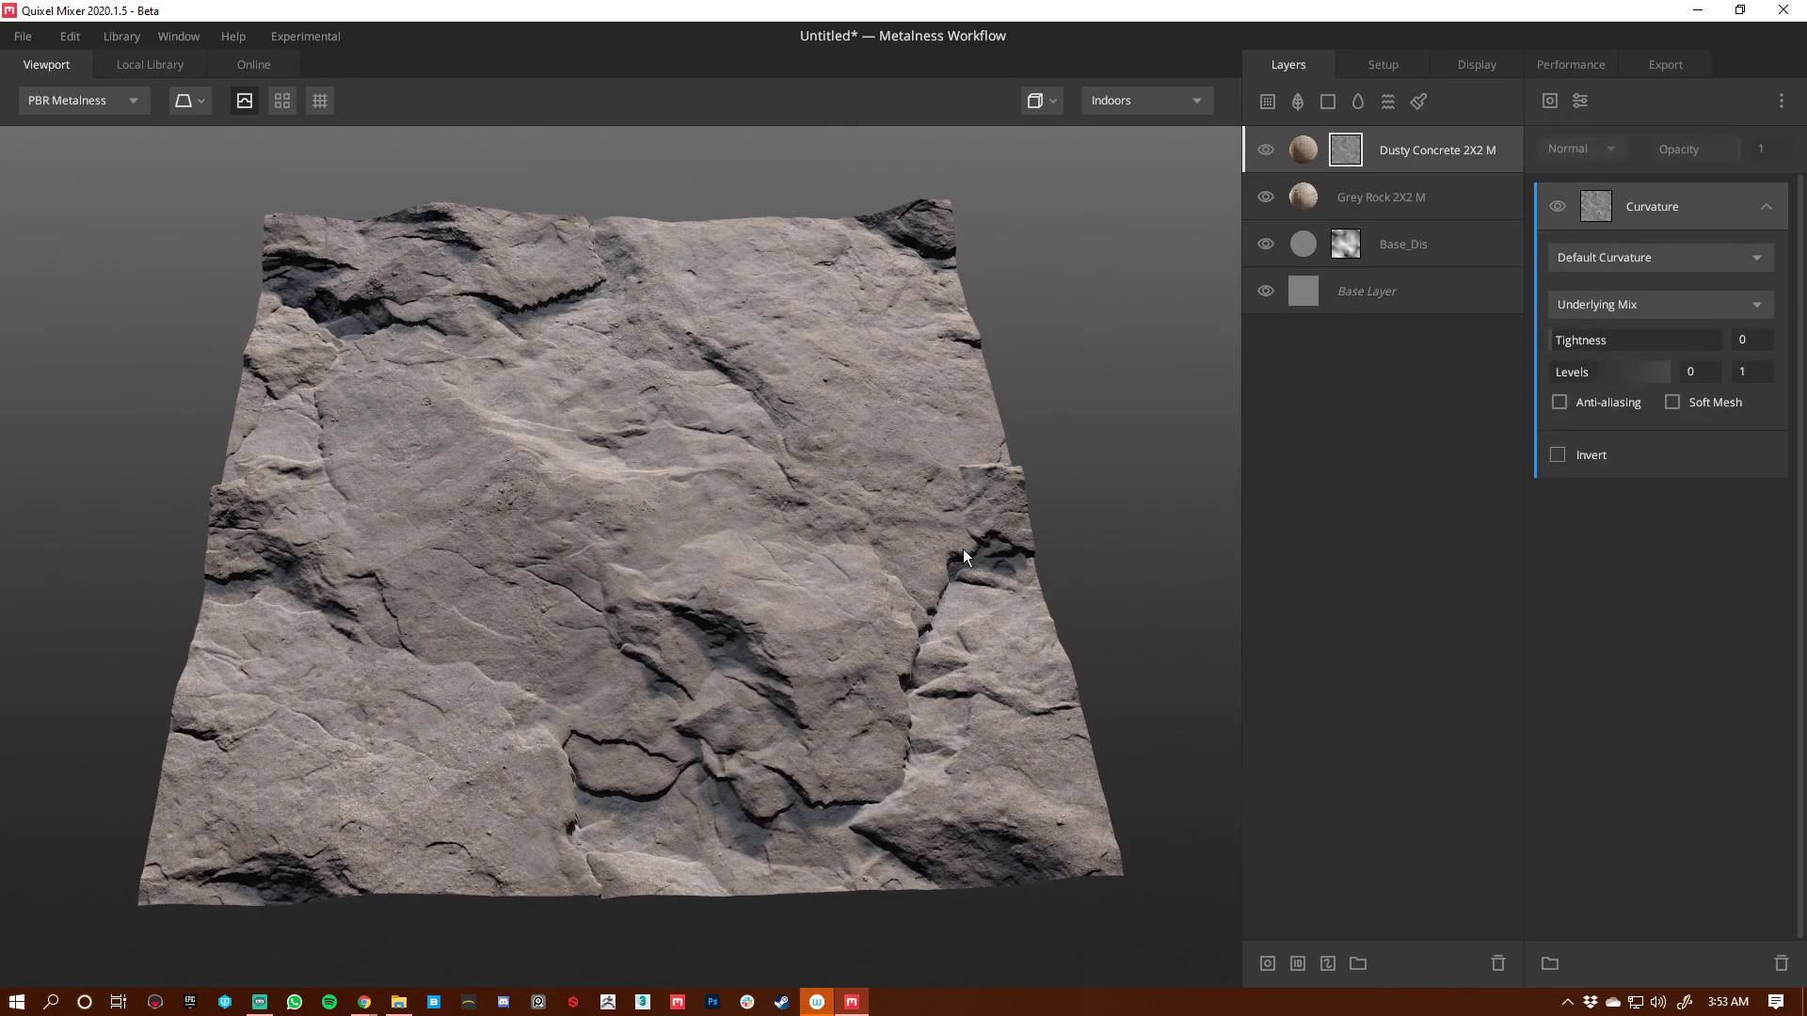
# Step: Display the layer mask and set the Curvature levels to about 0.587 and 0.865 to isolate the rock edges
pyautogui.press('m')
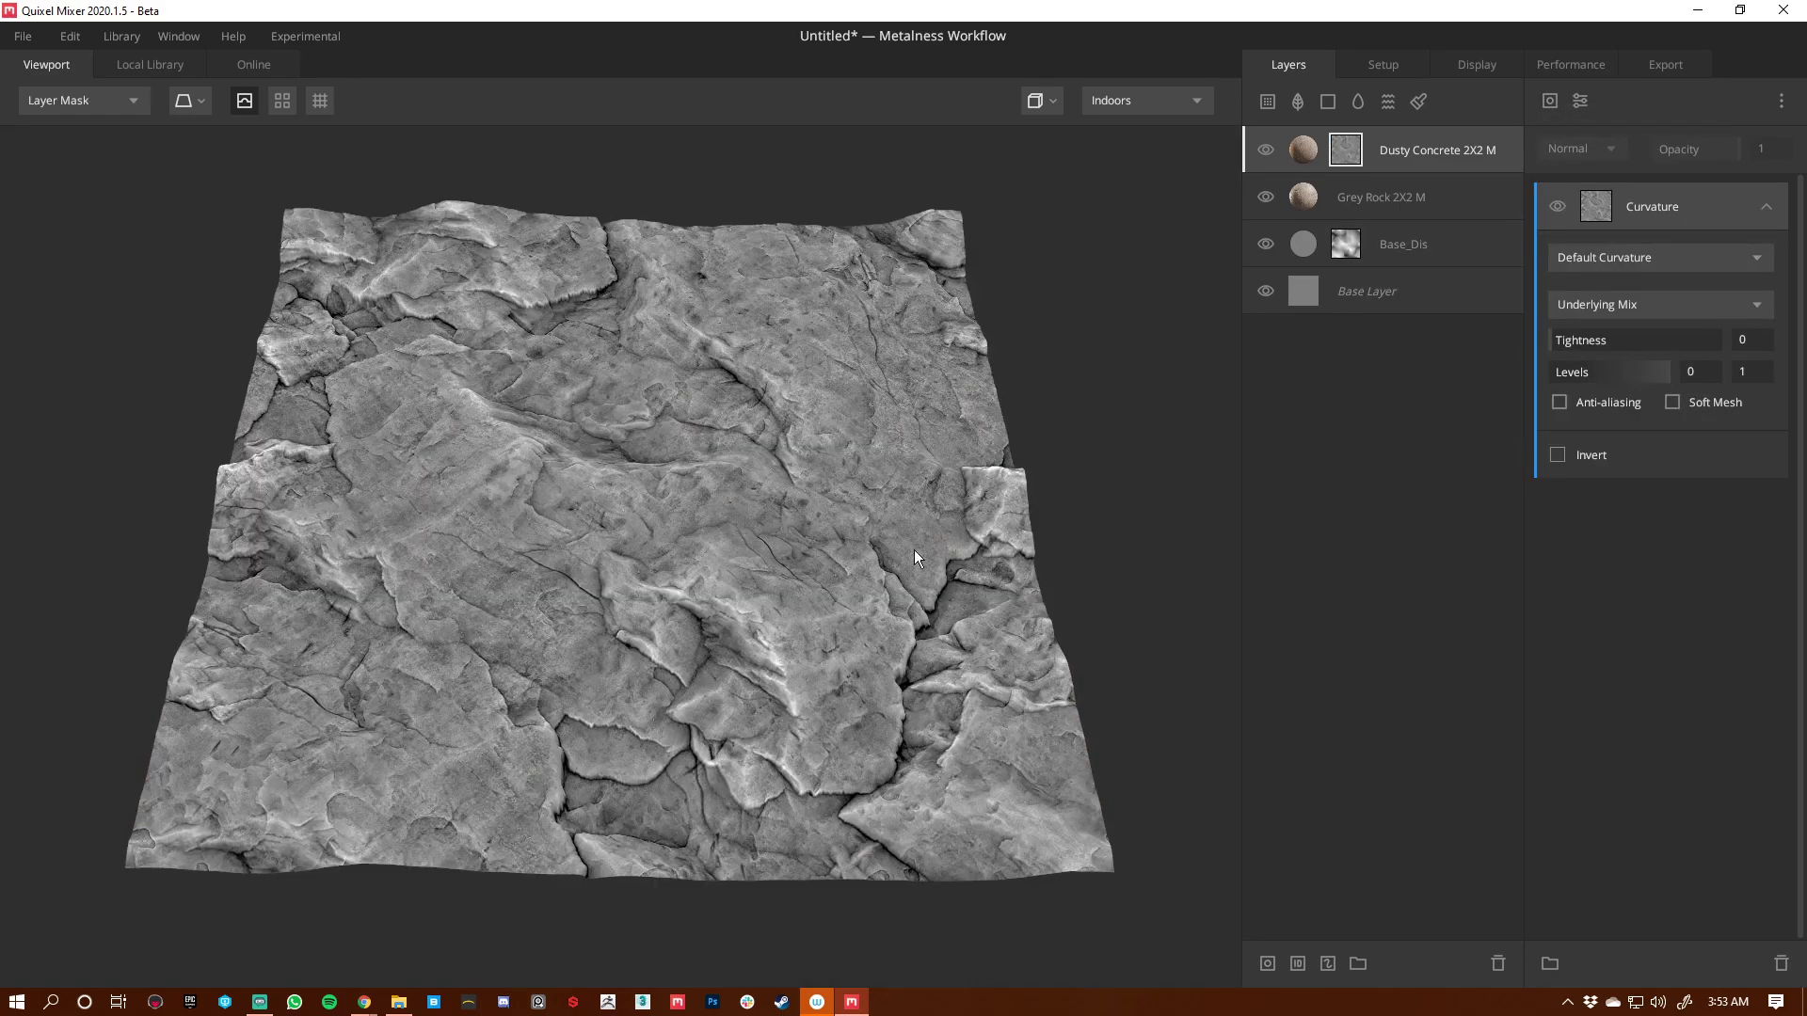
pyautogui.scroll(3, 685, 539)
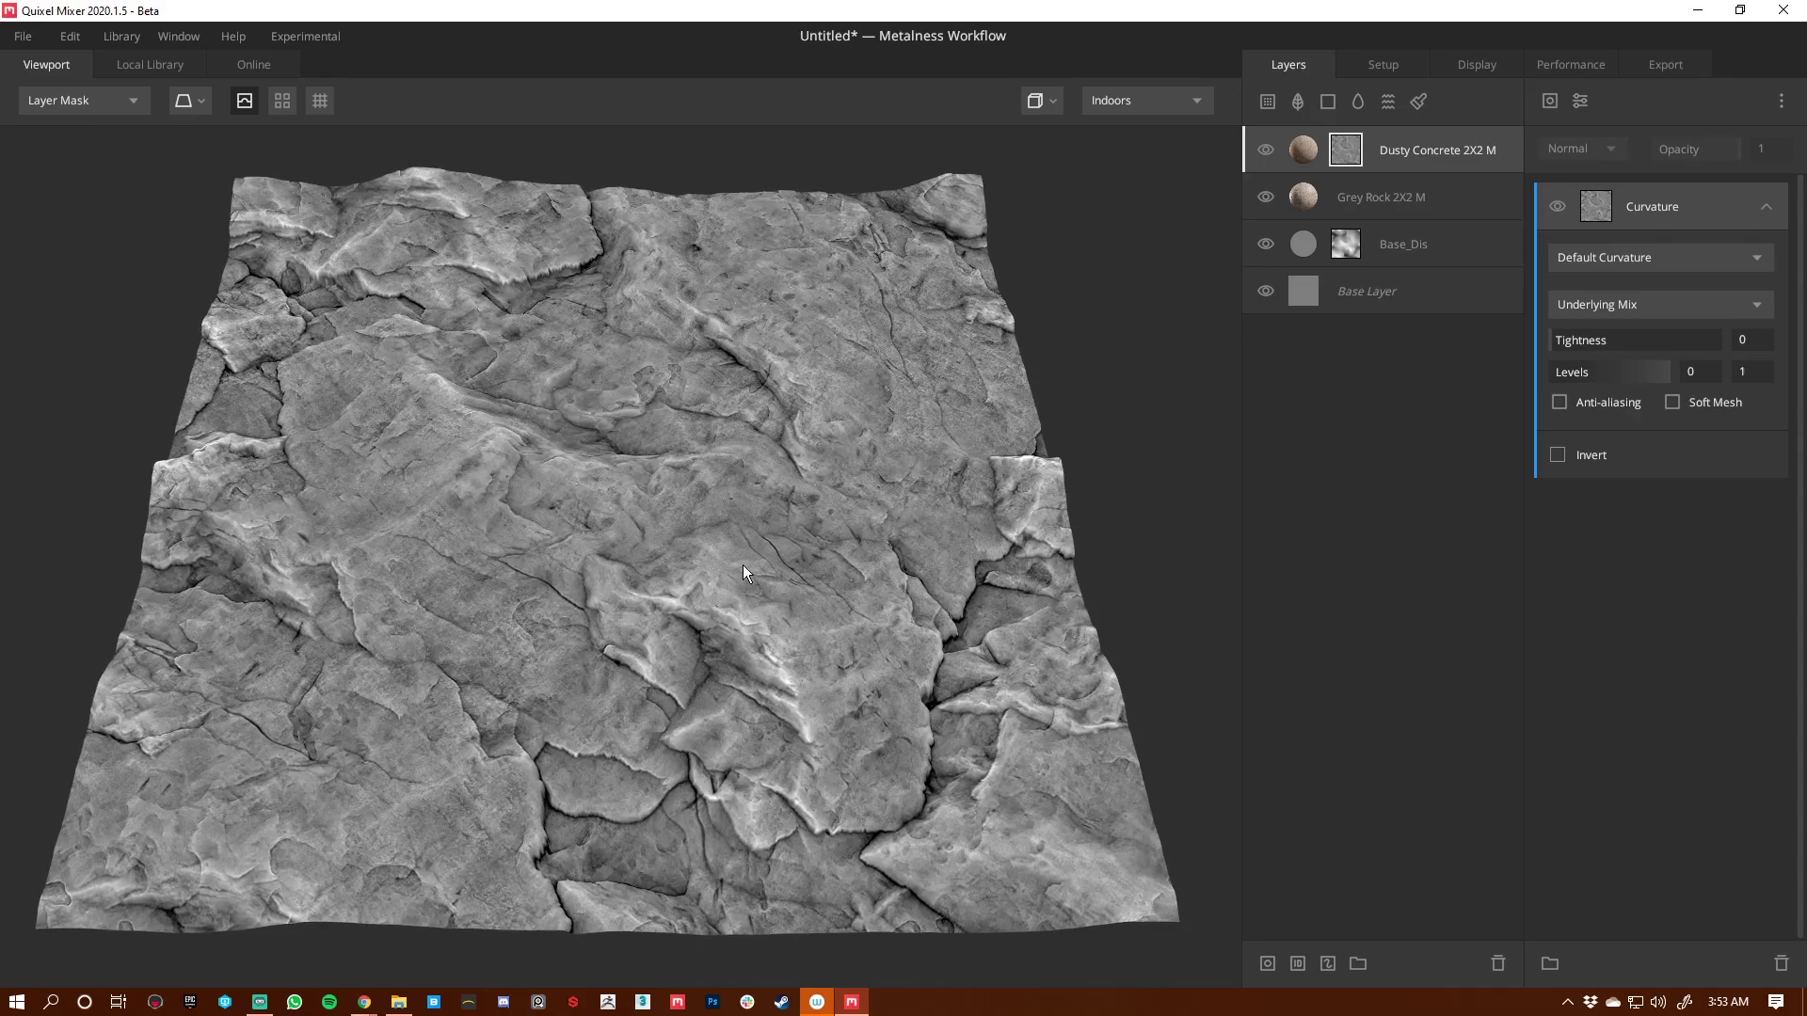
pyautogui.moveTo(742, 562); pyautogui.dragTo(744, 568)
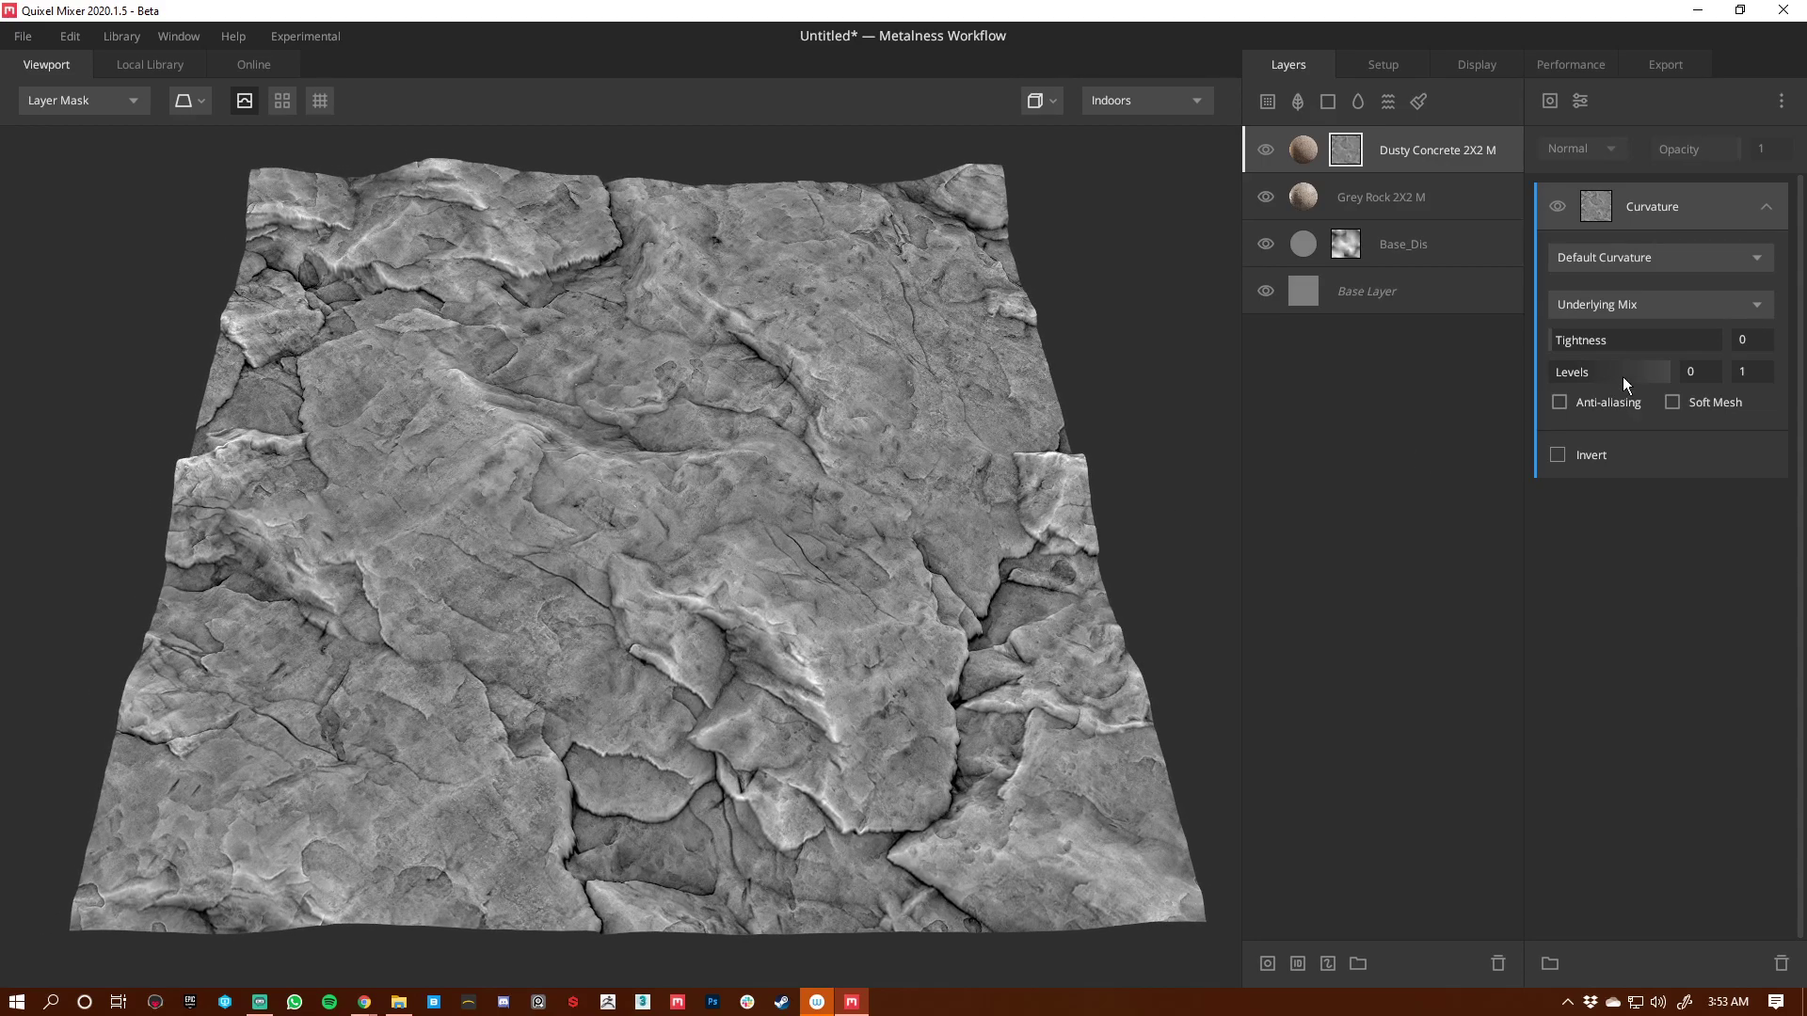
pyautogui.moveTo(1556, 374); pyautogui.dragTo(1618, 380)
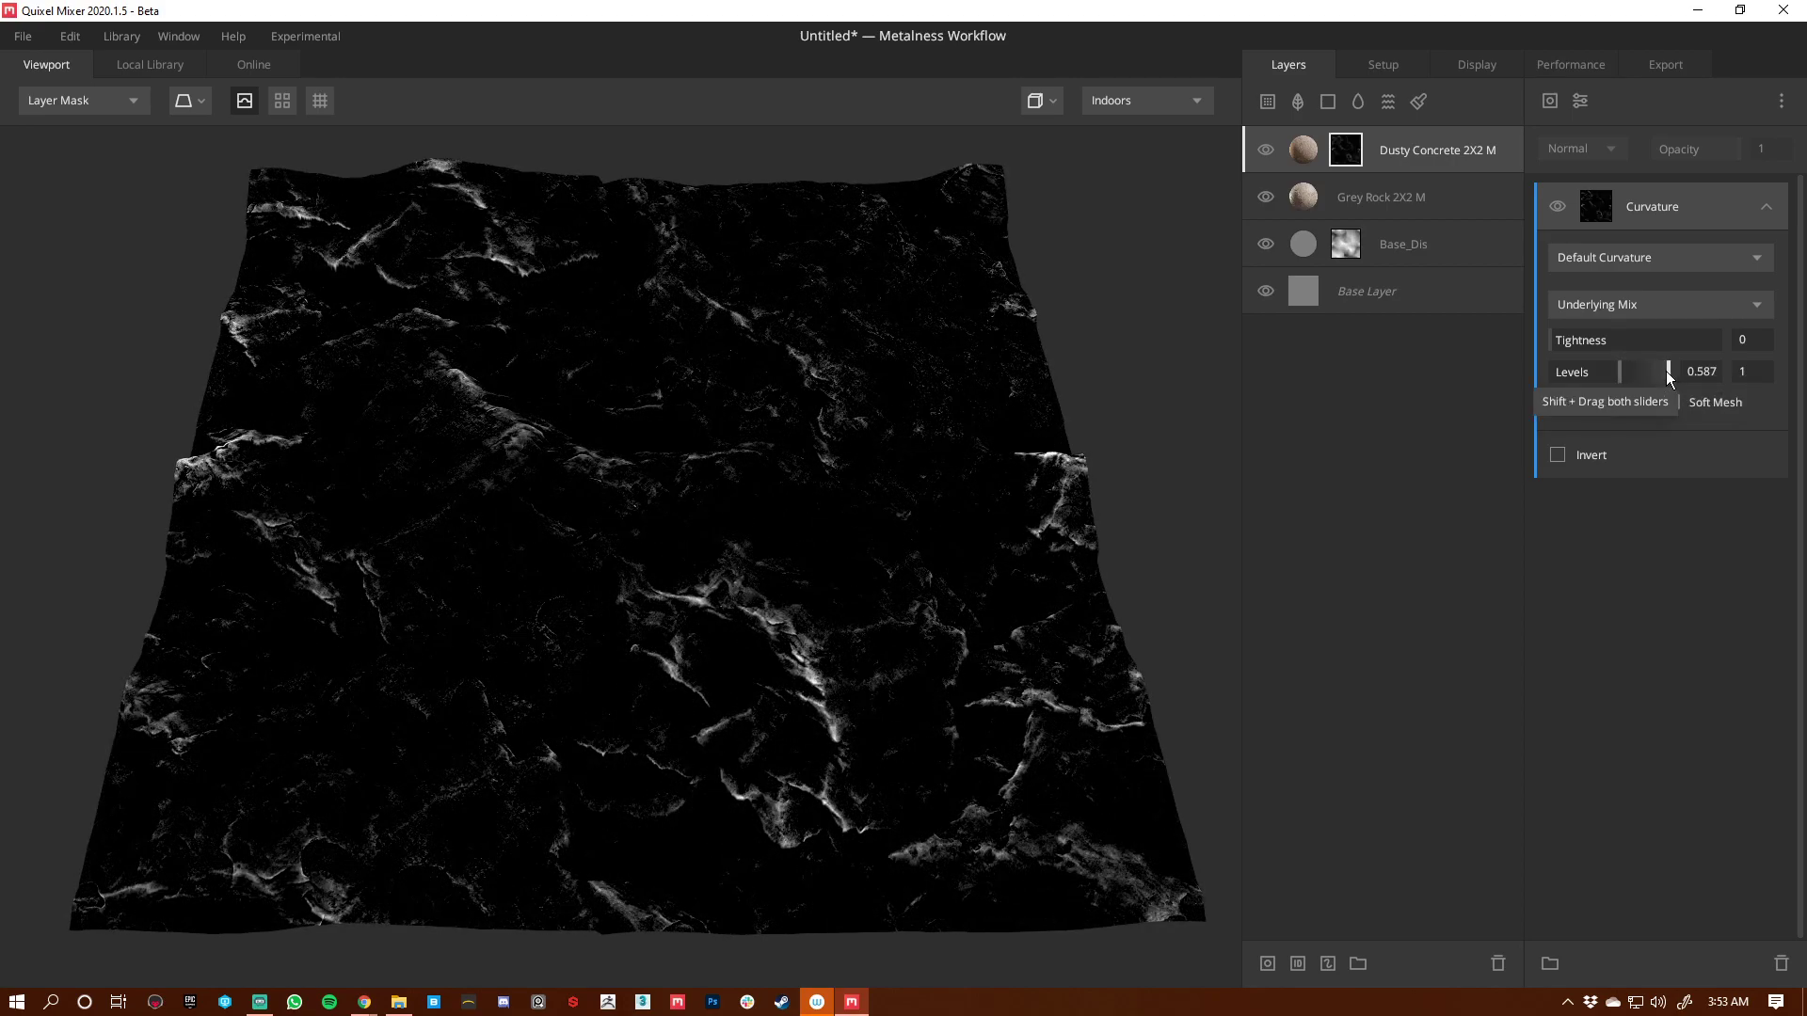
pyautogui.moveTo(1669, 371); pyautogui.dragTo(1652, 373)
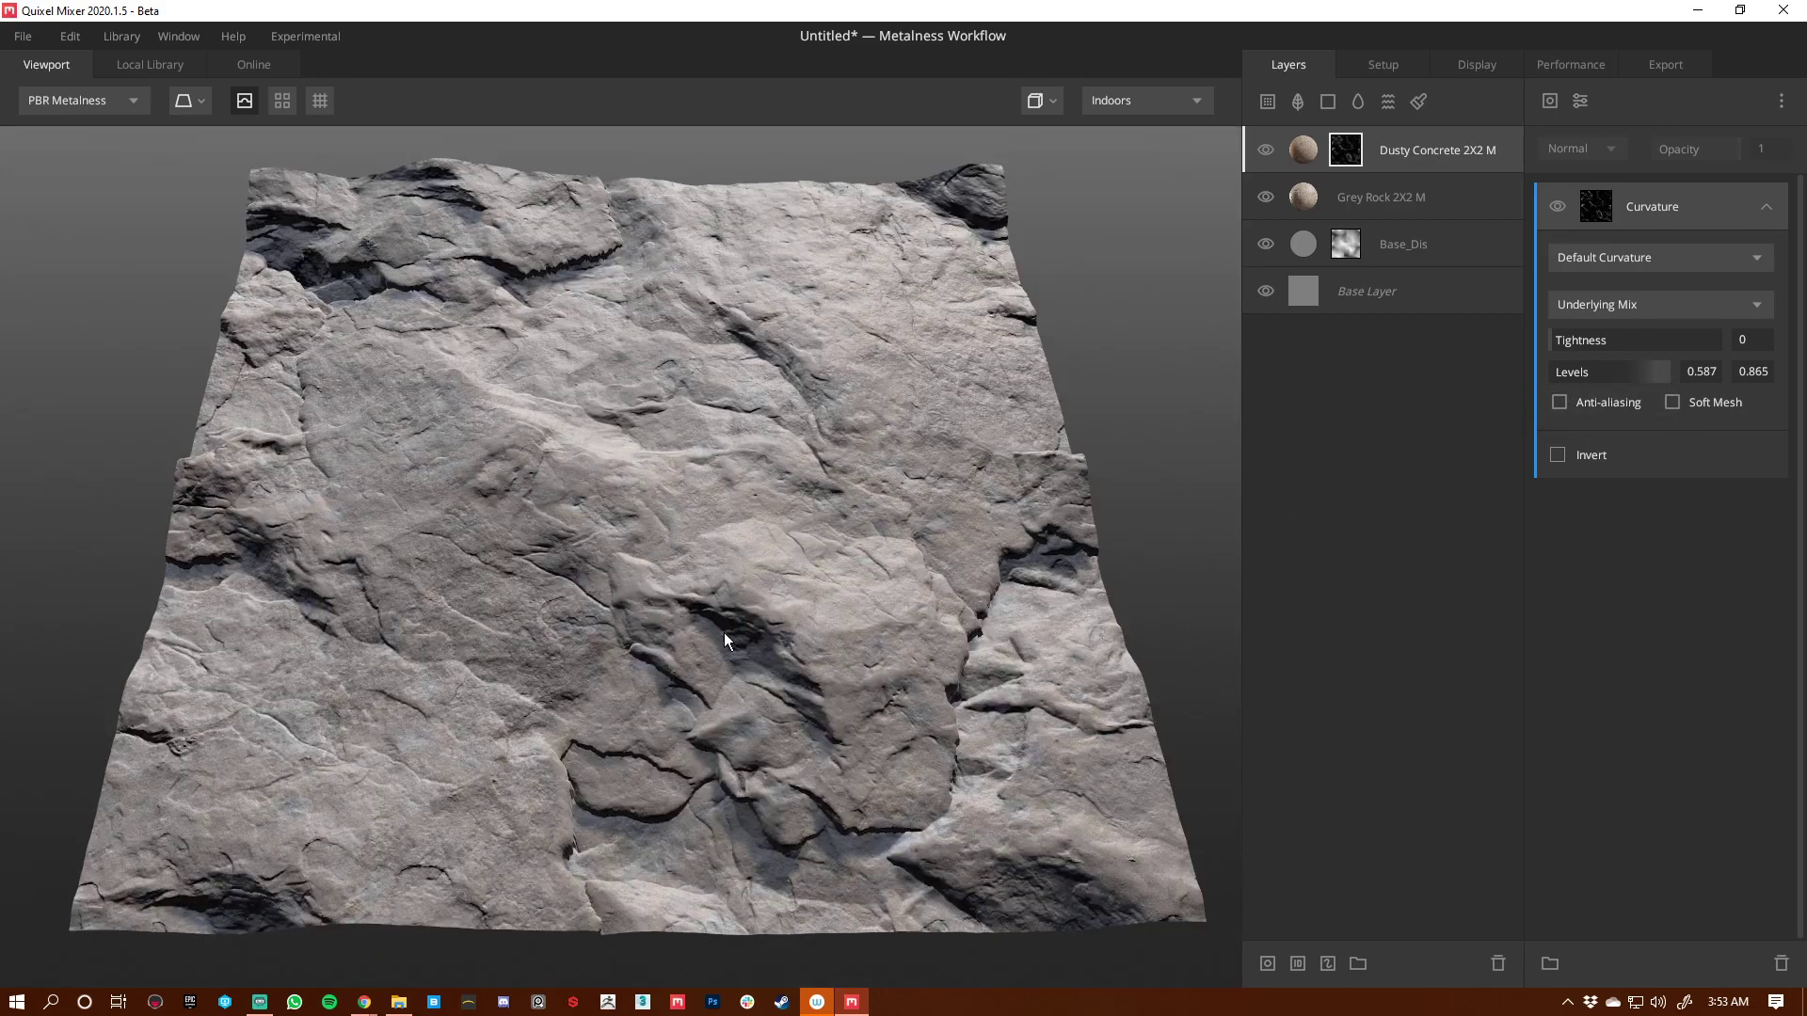
# Step: Display the albedo channel and change the Dusty Concrete layer's albedo color to the light grey 9B9793
pyautogui.moveTo(724, 635); pyautogui.dragTo(805, 649)
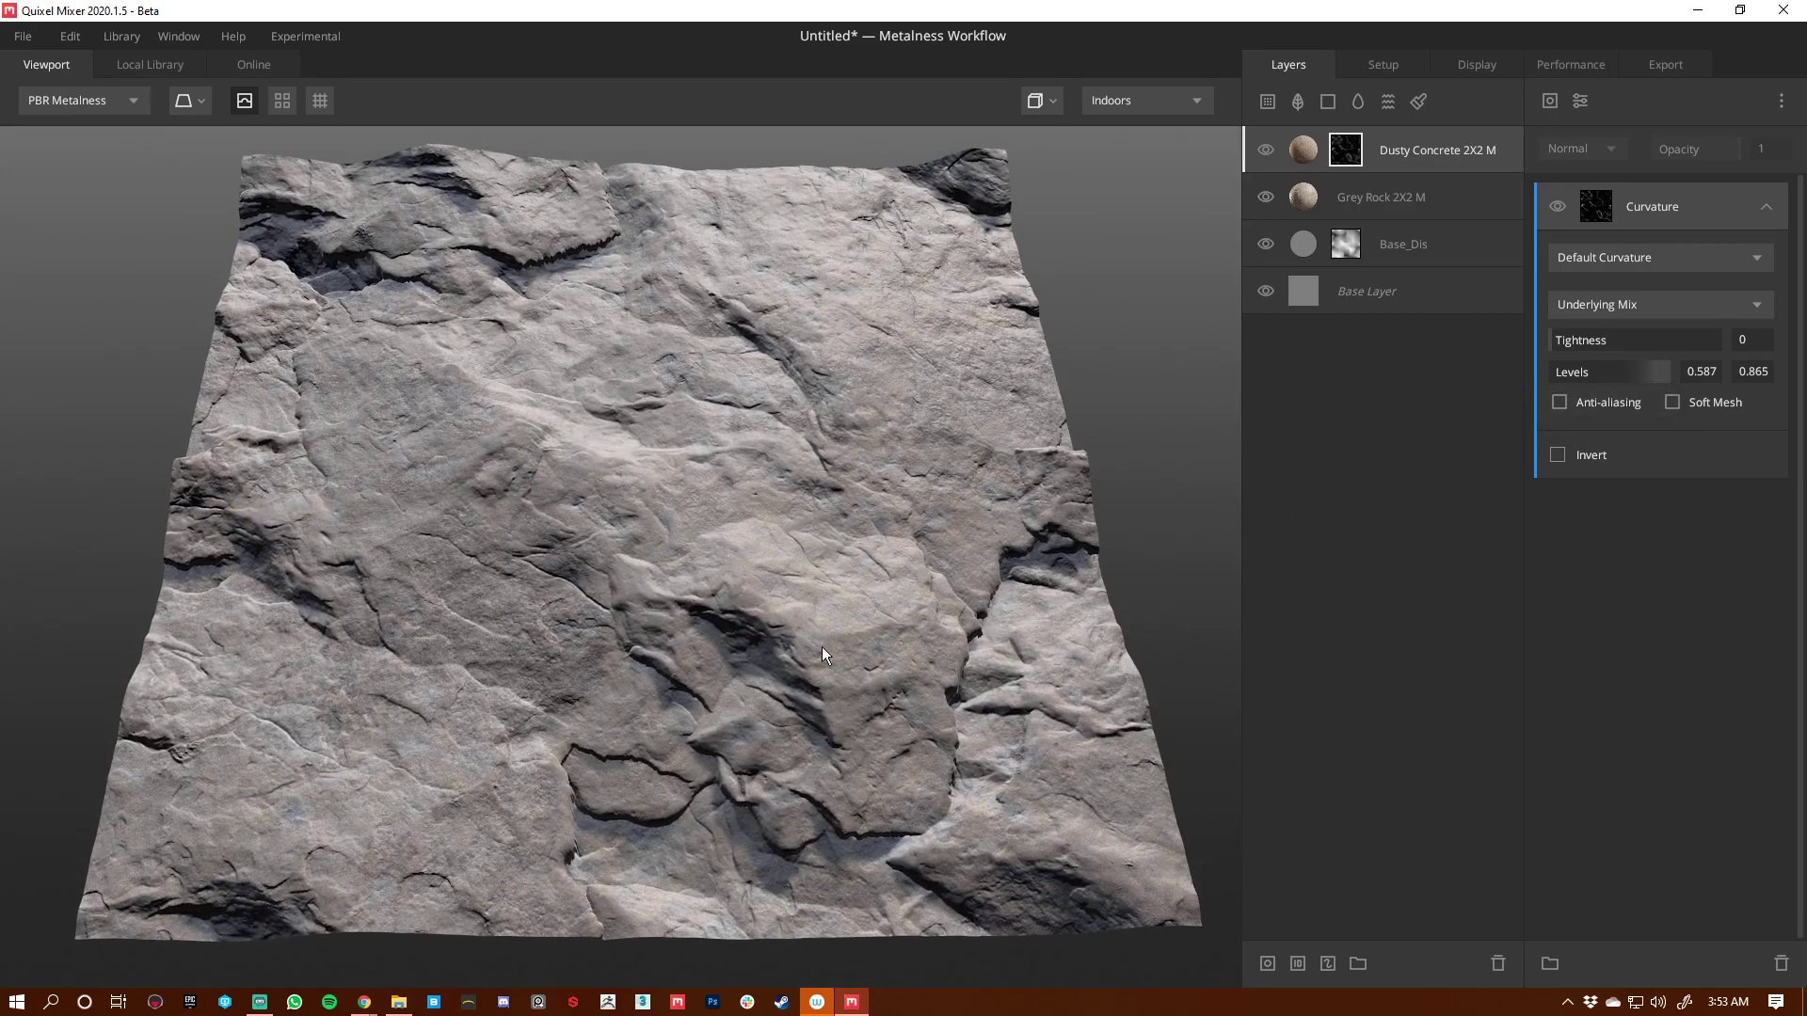
pyautogui.scroll(5, 814, 645)
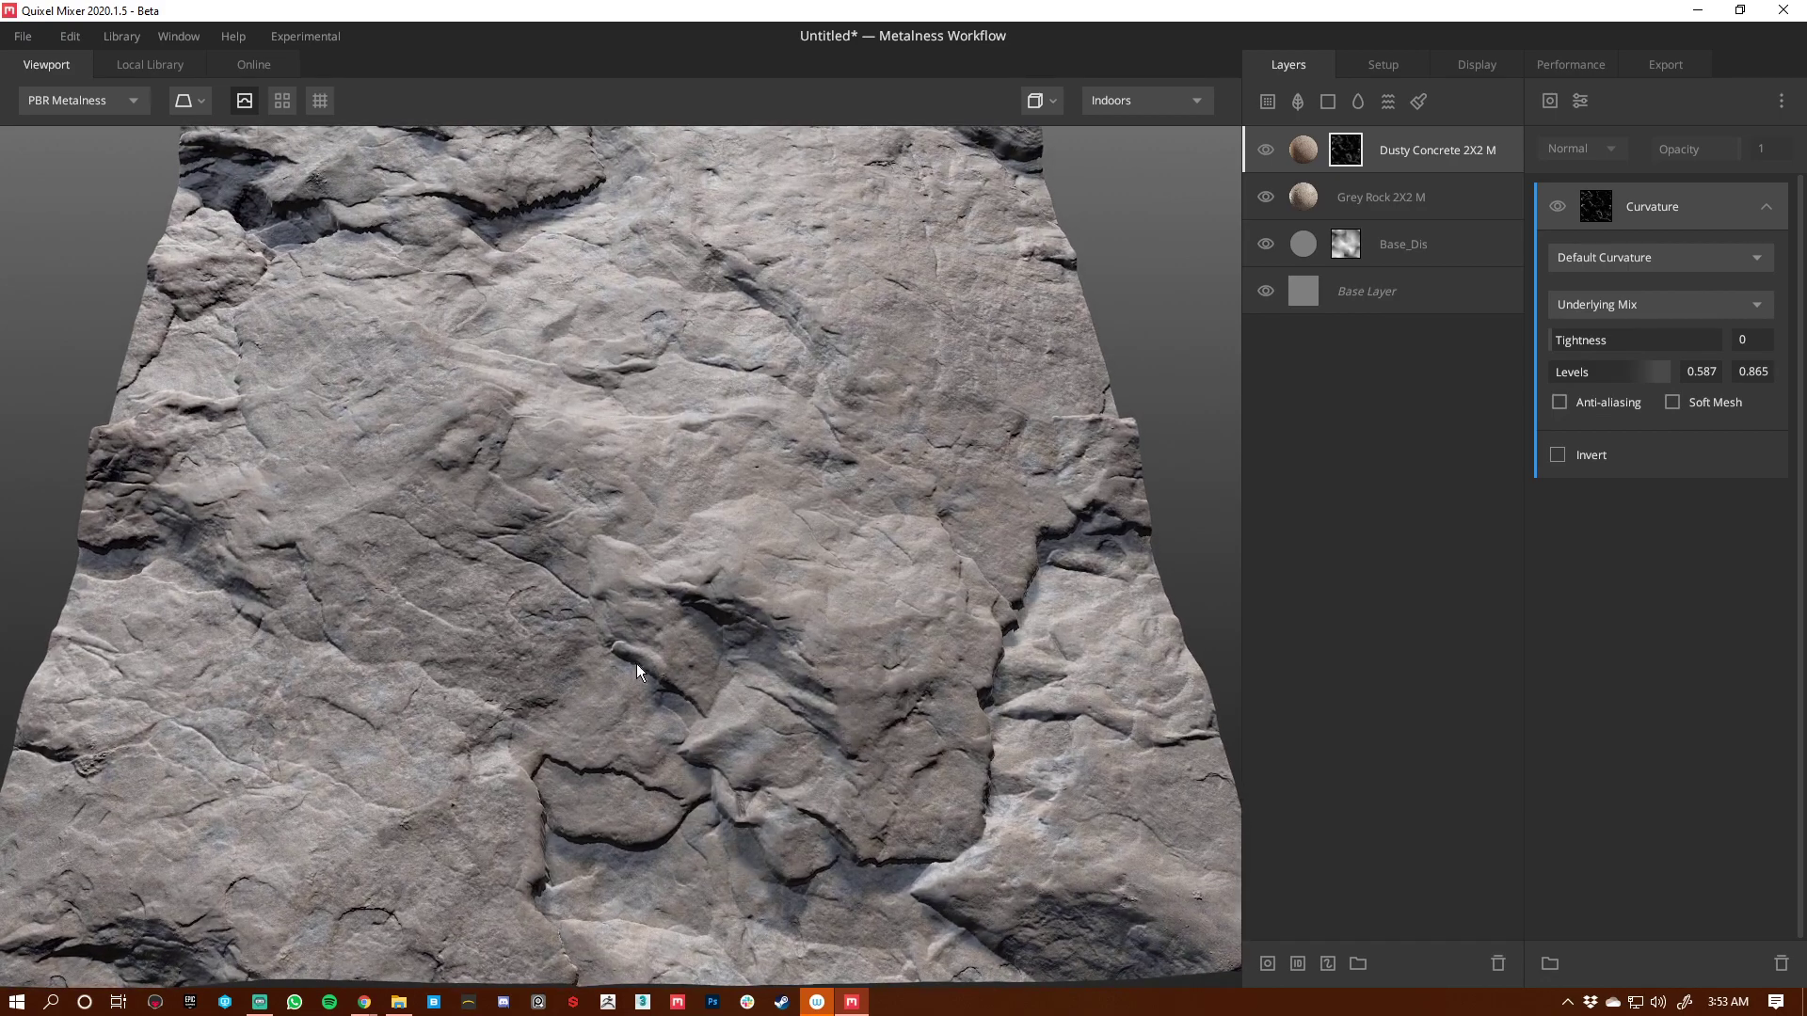
pyautogui.press('c')
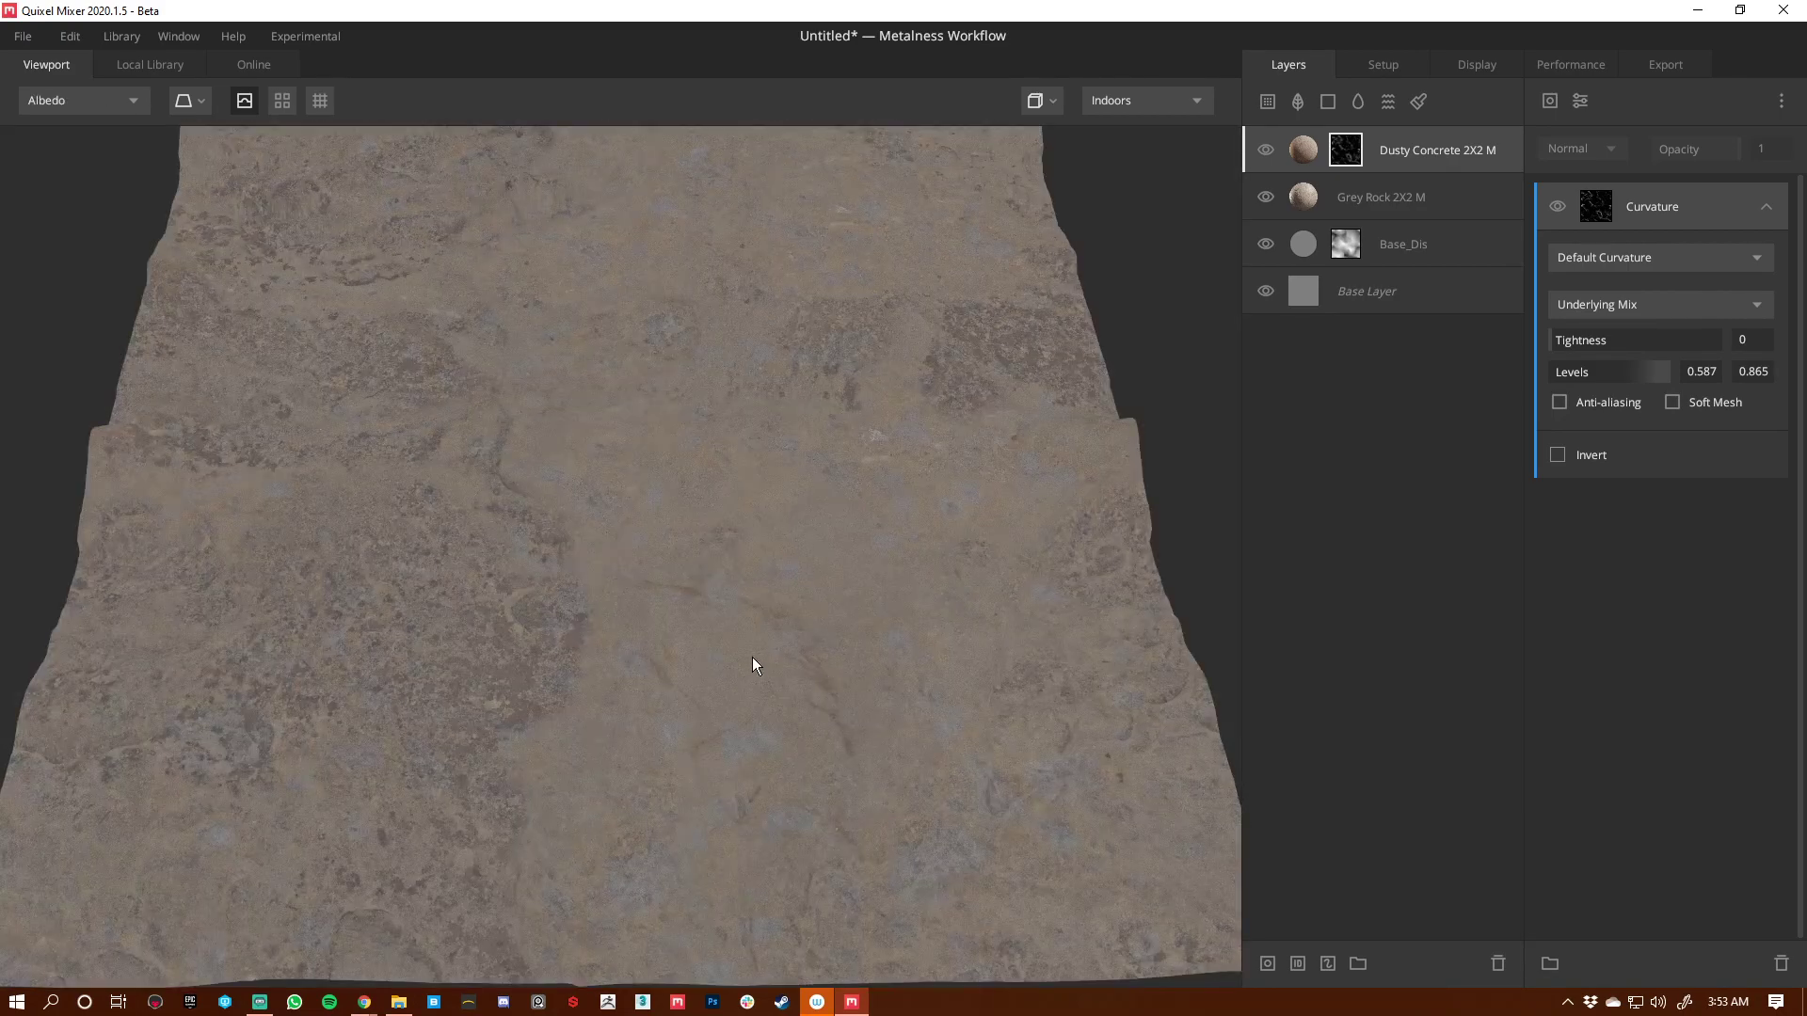
pyautogui.moveTo(738, 651); pyautogui.dragTo(652, 624, button='right')
pyautogui.moveTo(652, 632); pyautogui.dragTo(715, 584)
pyautogui.click(1301, 154)
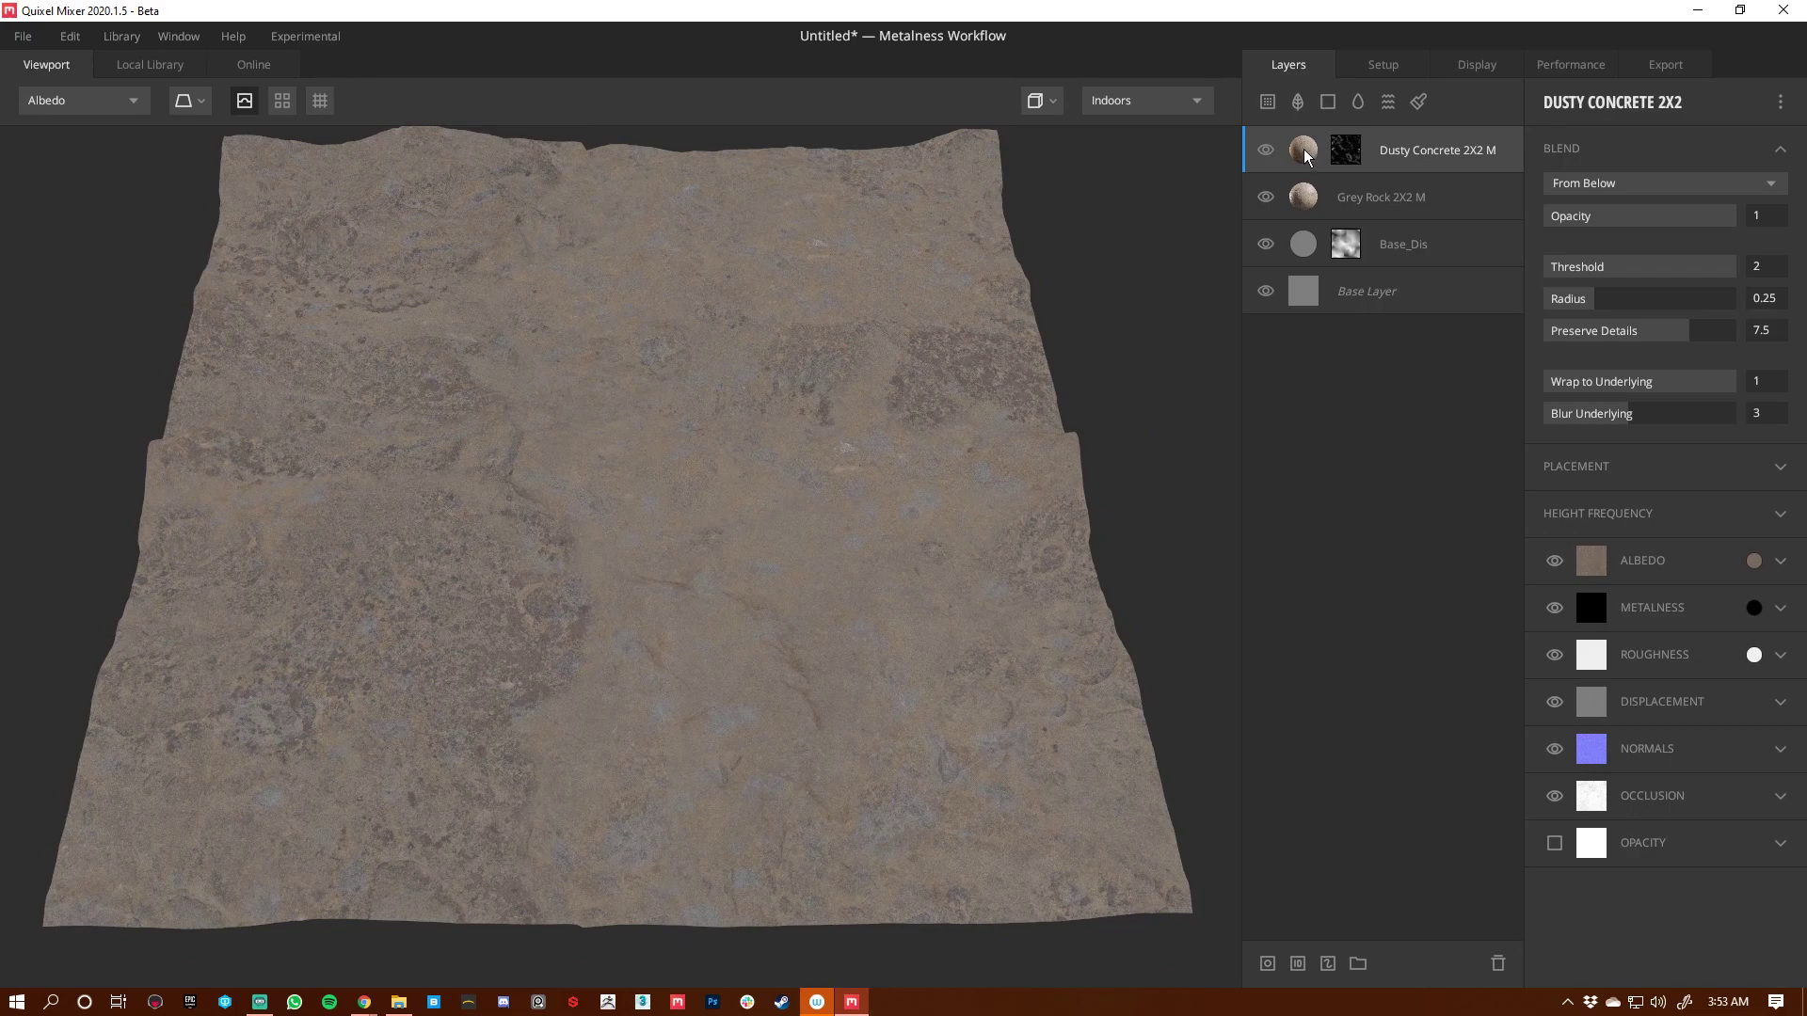
pyautogui.click(1752, 561)
pyautogui.moveTo(677, 537); pyautogui.dragTo(654, 504)
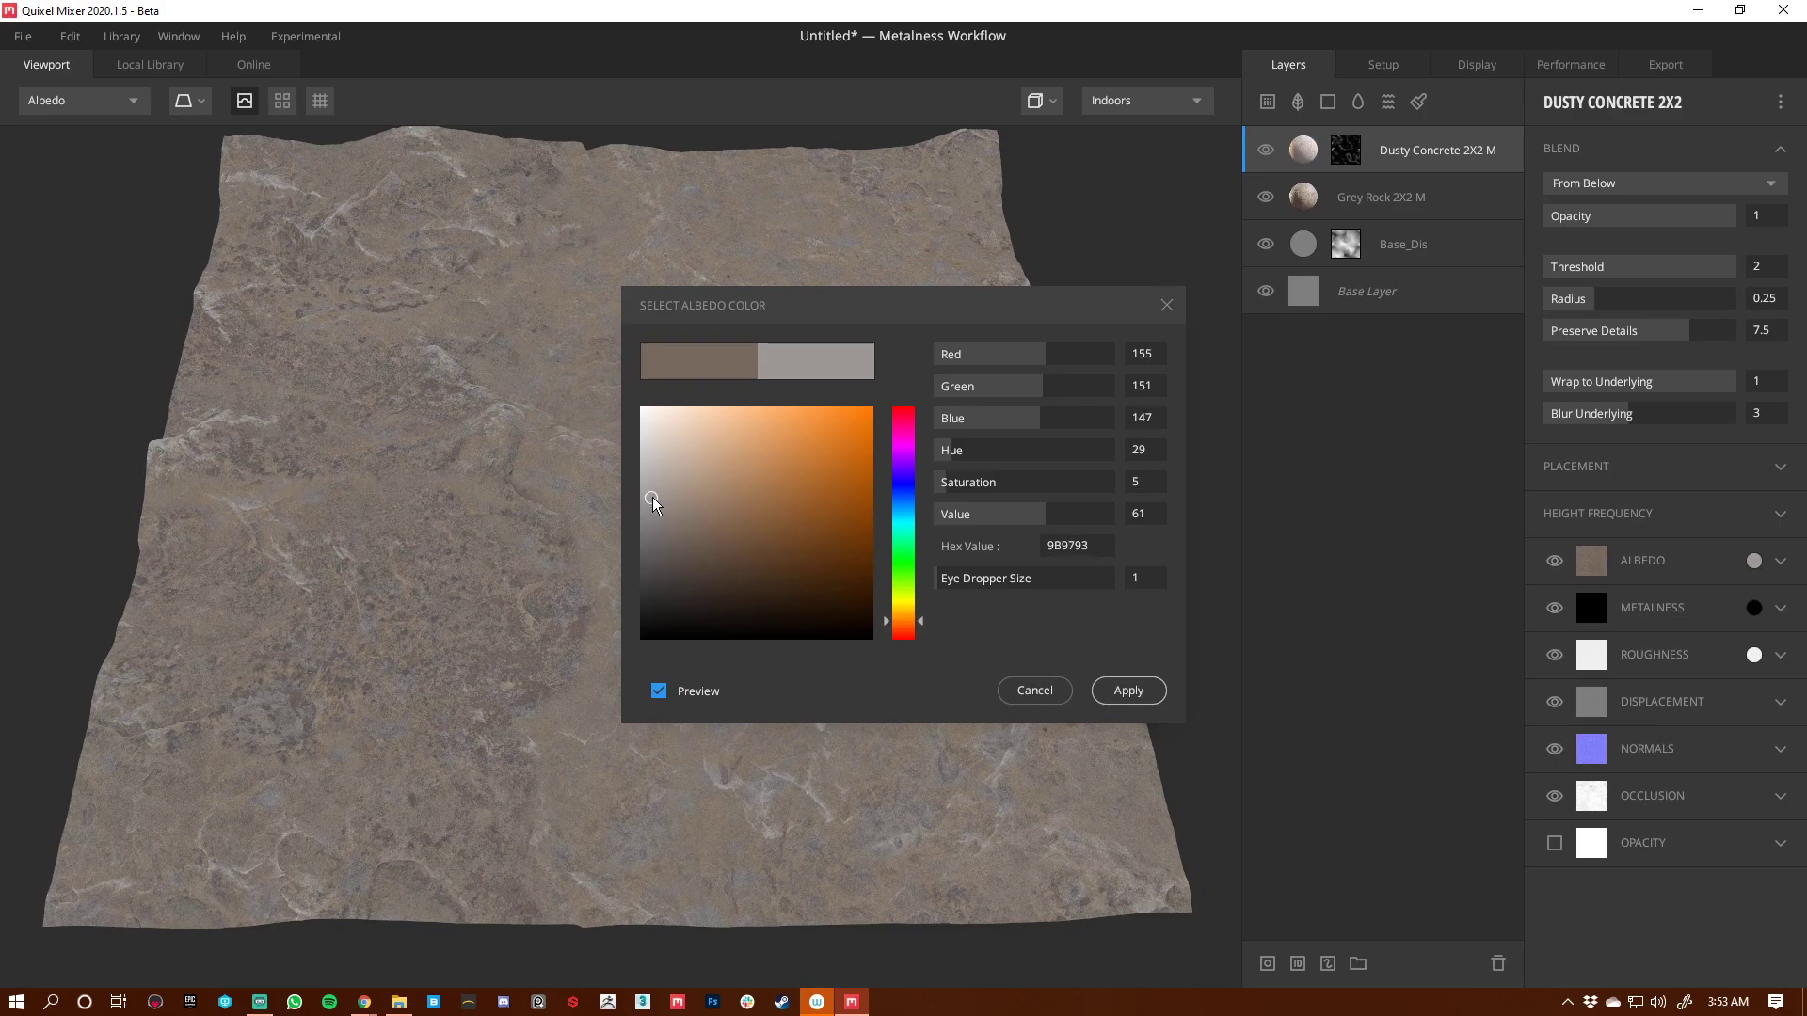
pyautogui.click(1130, 691)
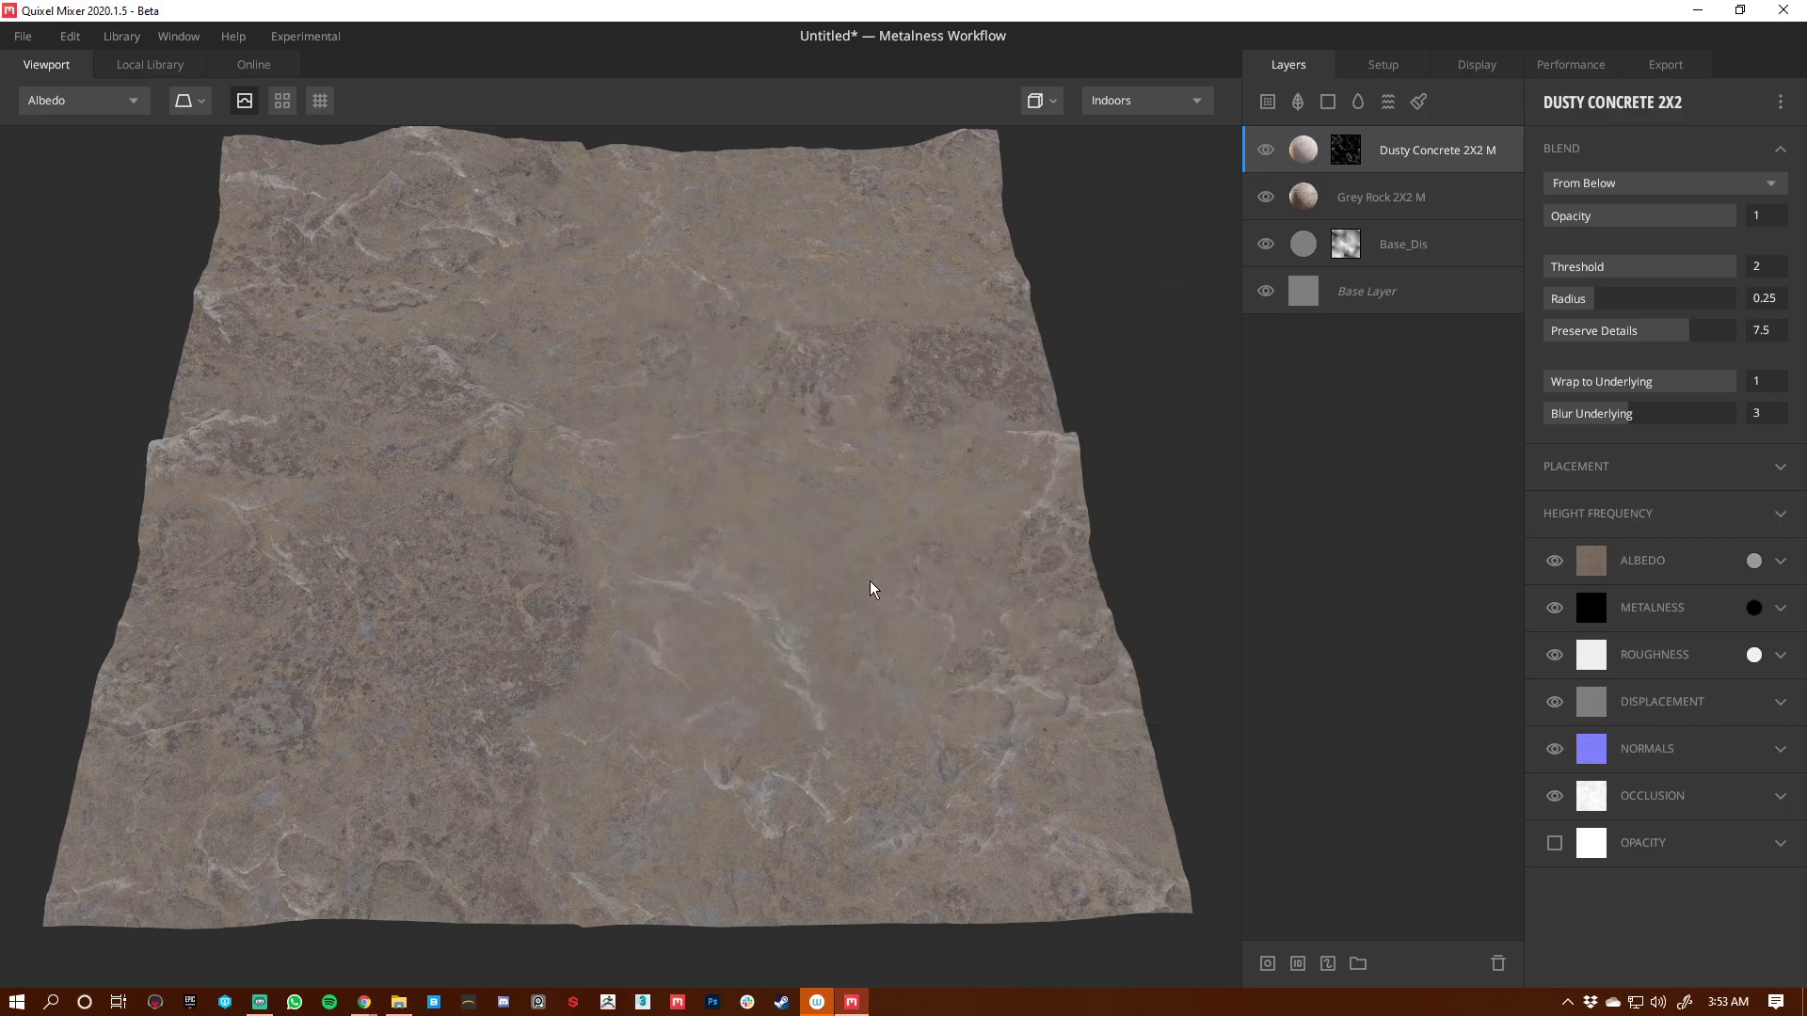
# Step: Examine the edge wear in the lit PBR view and the roughness channel, ending in PBR Metalness view
pyautogui.press('1')
pyautogui.keyDown('shift'); pyautogui.moveTo(863, 590); pyautogui.dragTo(984, 644, button='right'); pyautogui.keyUp('shift')
pyautogui.press('4')
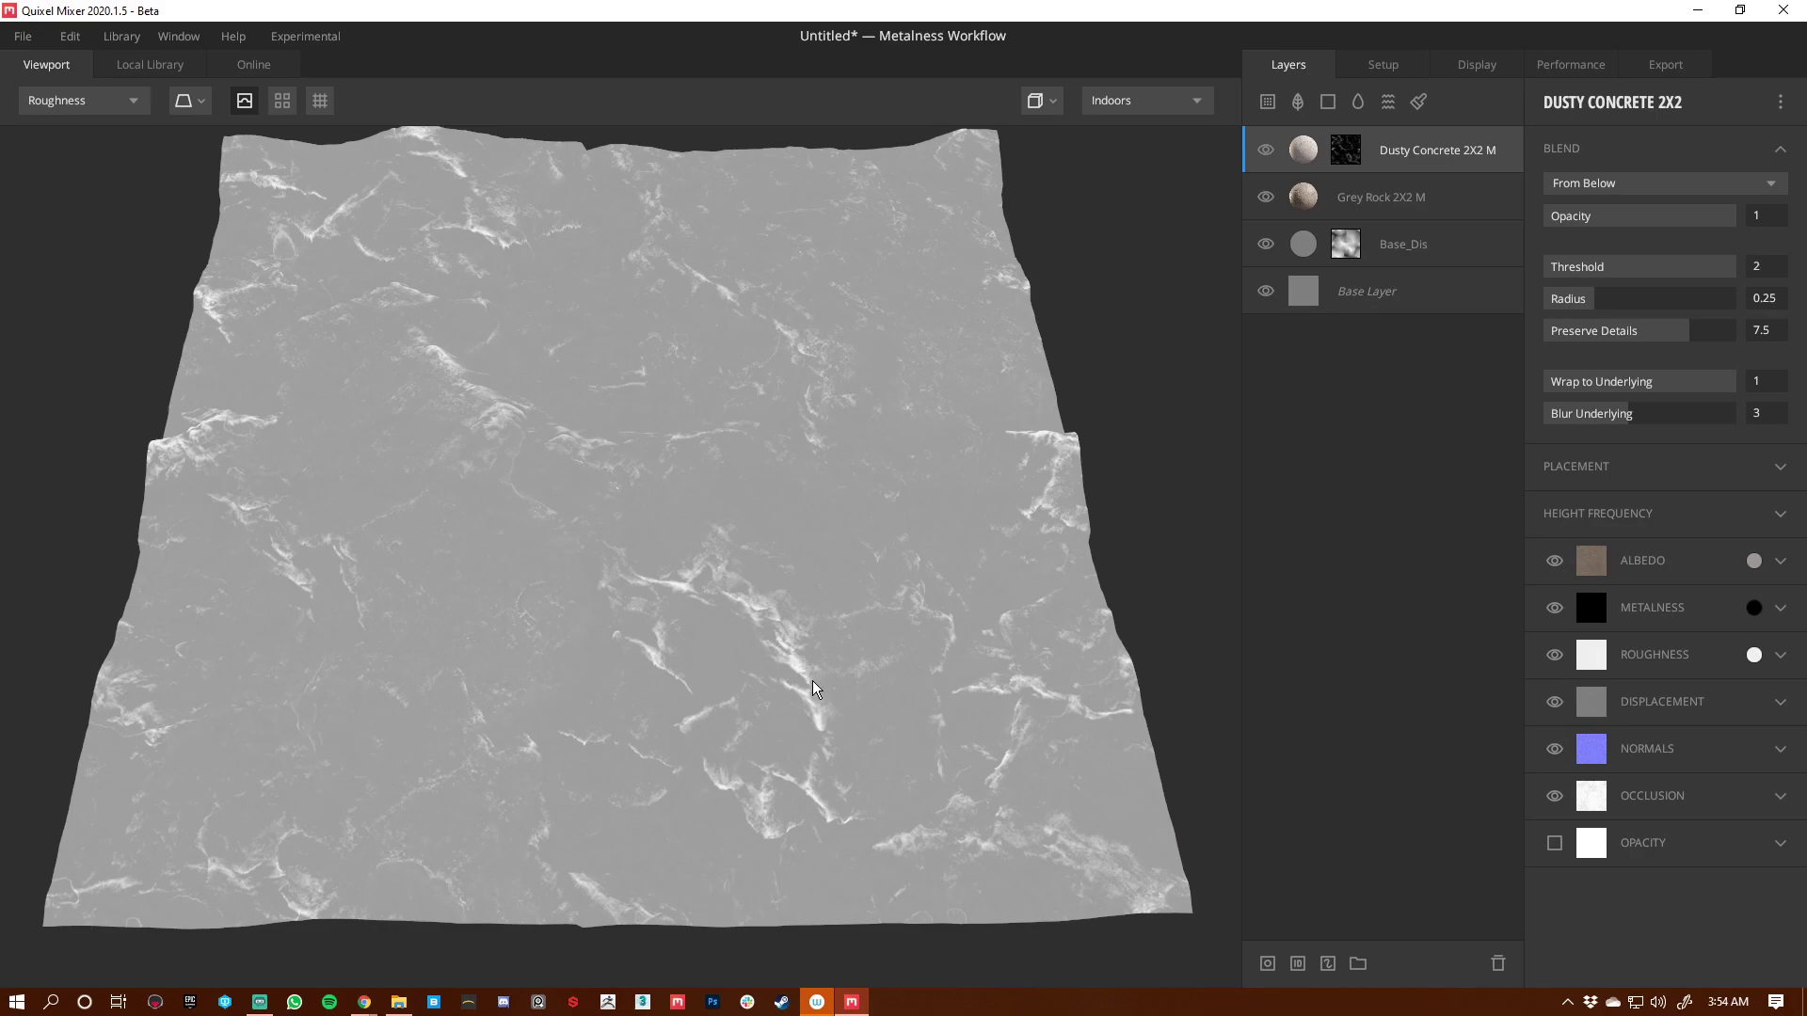
pyautogui.scroll(2, 894, 712)
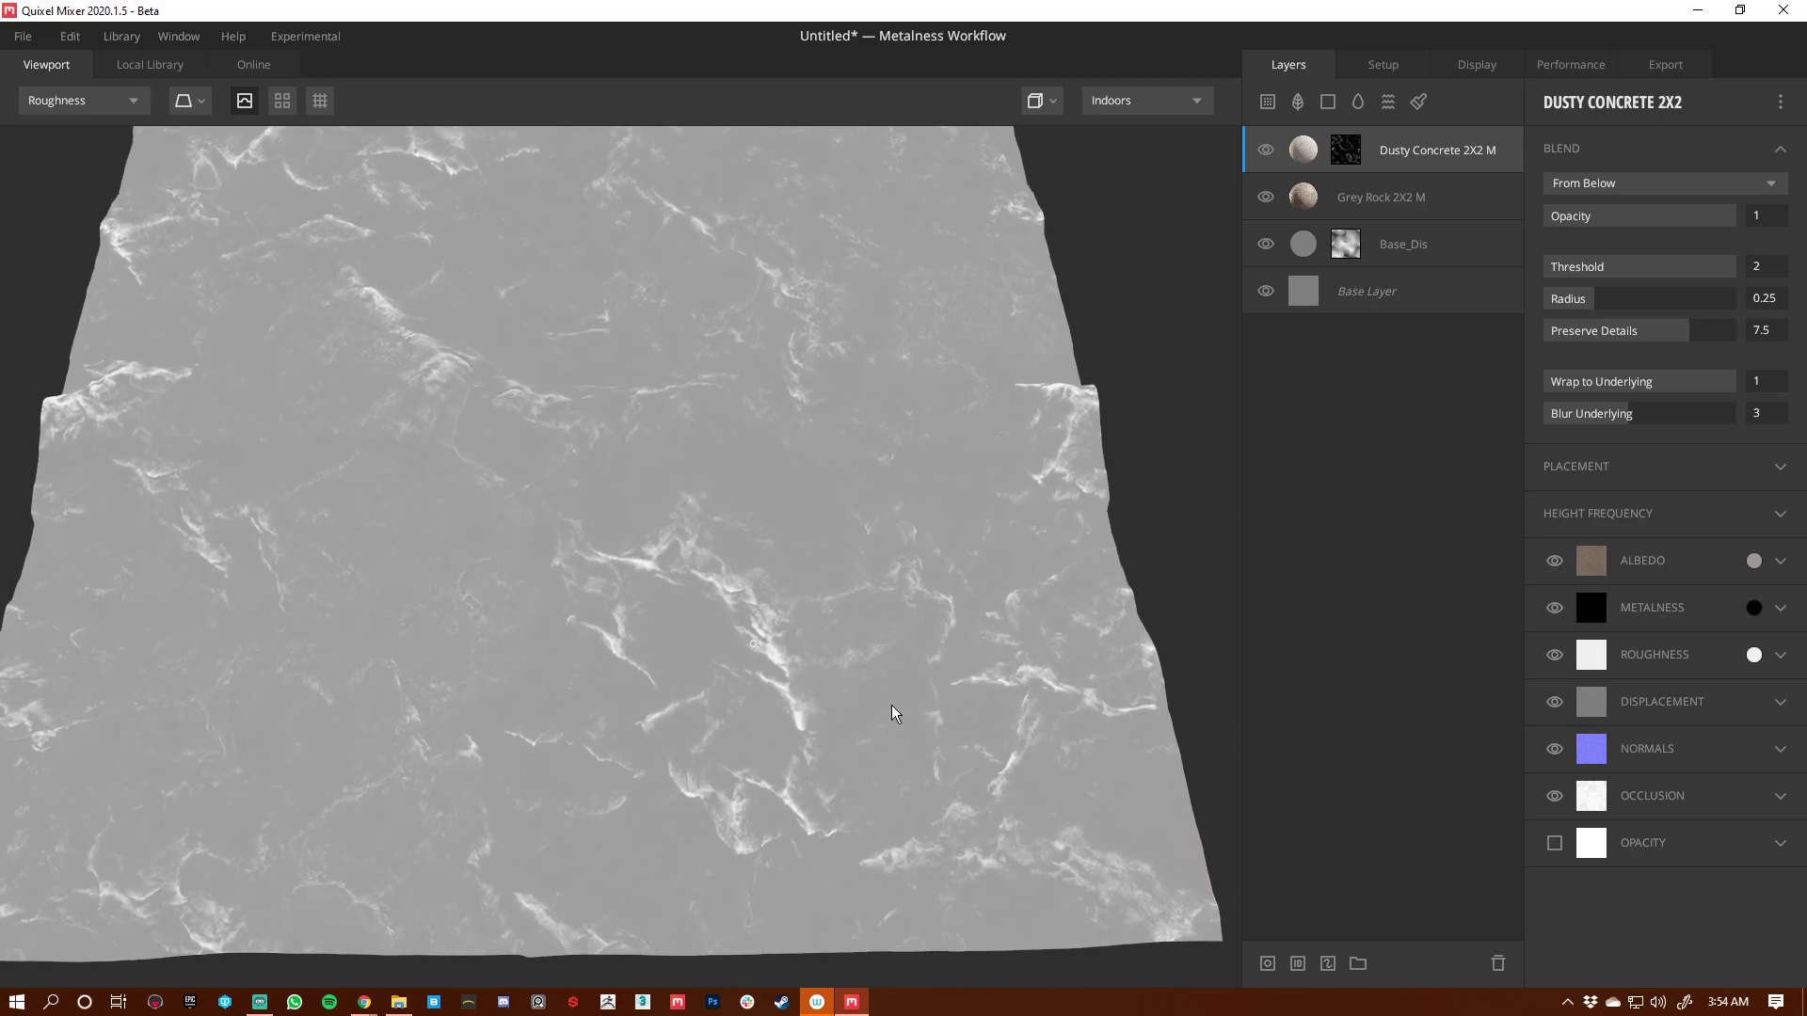
pyautogui.moveTo(779, 656); pyautogui.dragTo(824, 668, button='middle')
pyautogui.scroll(-1, 747, 641)
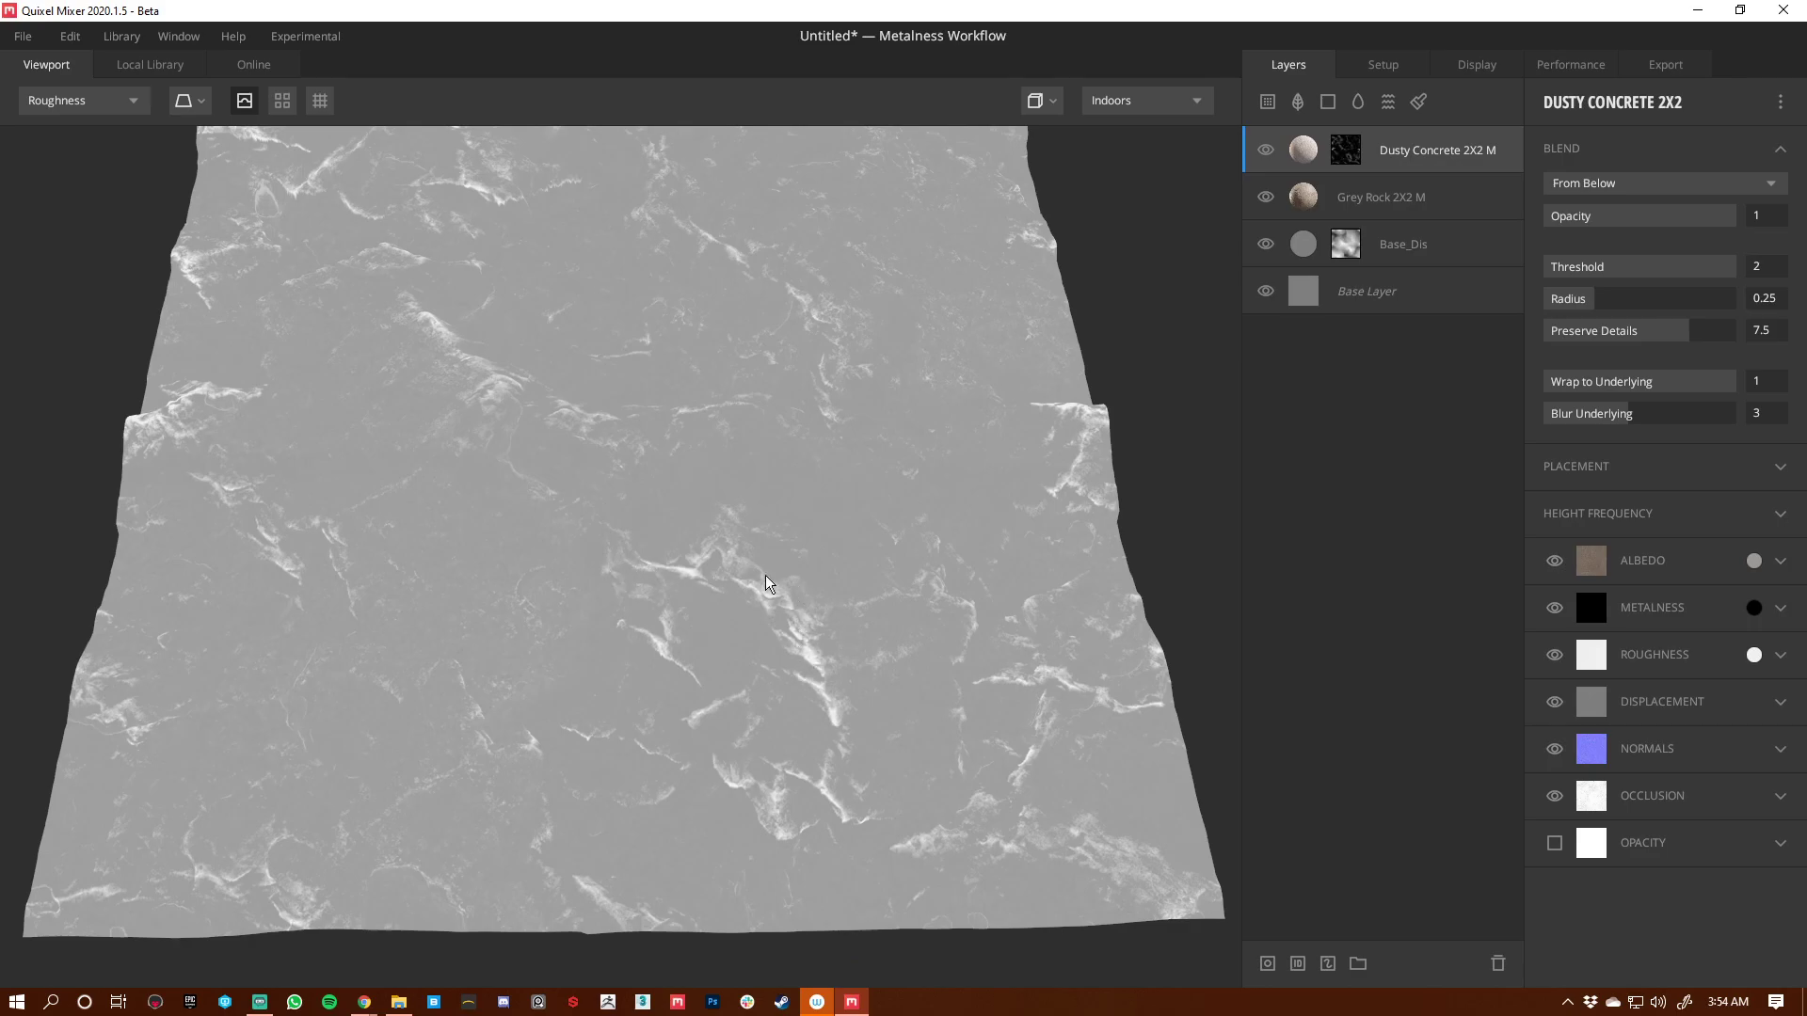
pyautogui.press('m')
pyautogui.scroll(-2, 702, 597)
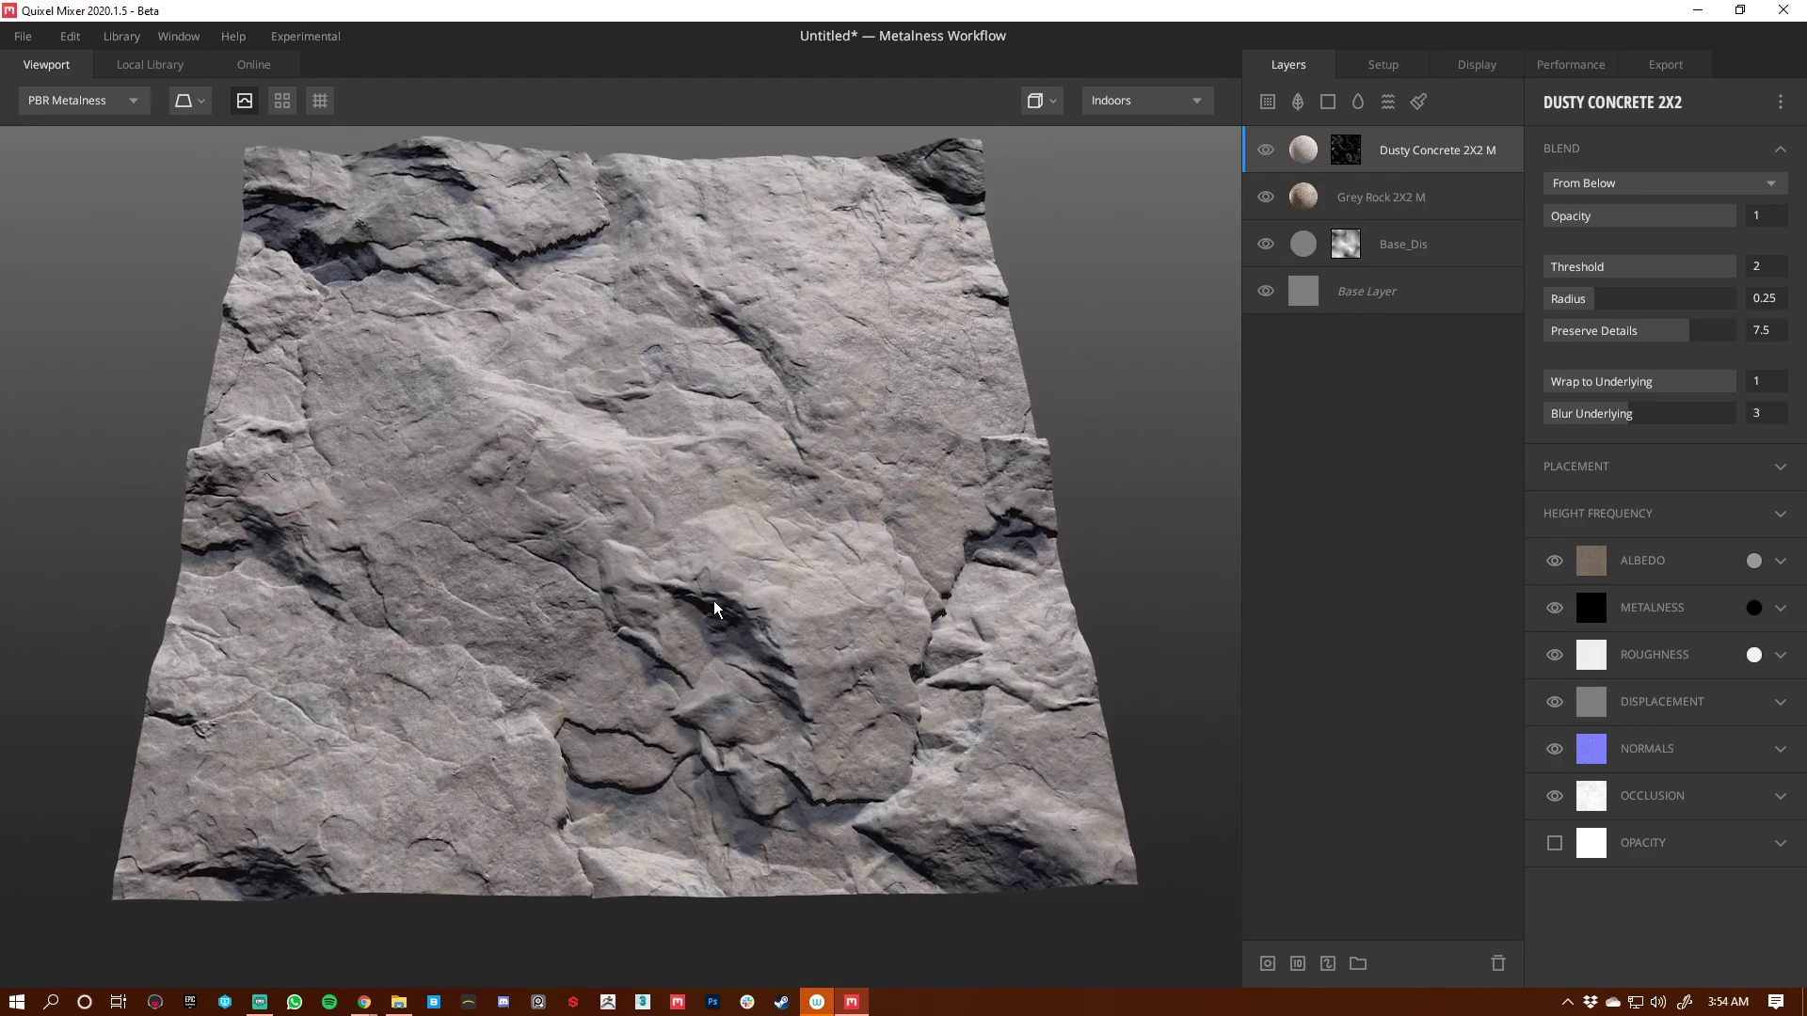
# Step: Add a Solid layer above Dusty Concrete with threshold 2 and Wrap to Underlying 1
pyautogui.click(1326, 102)
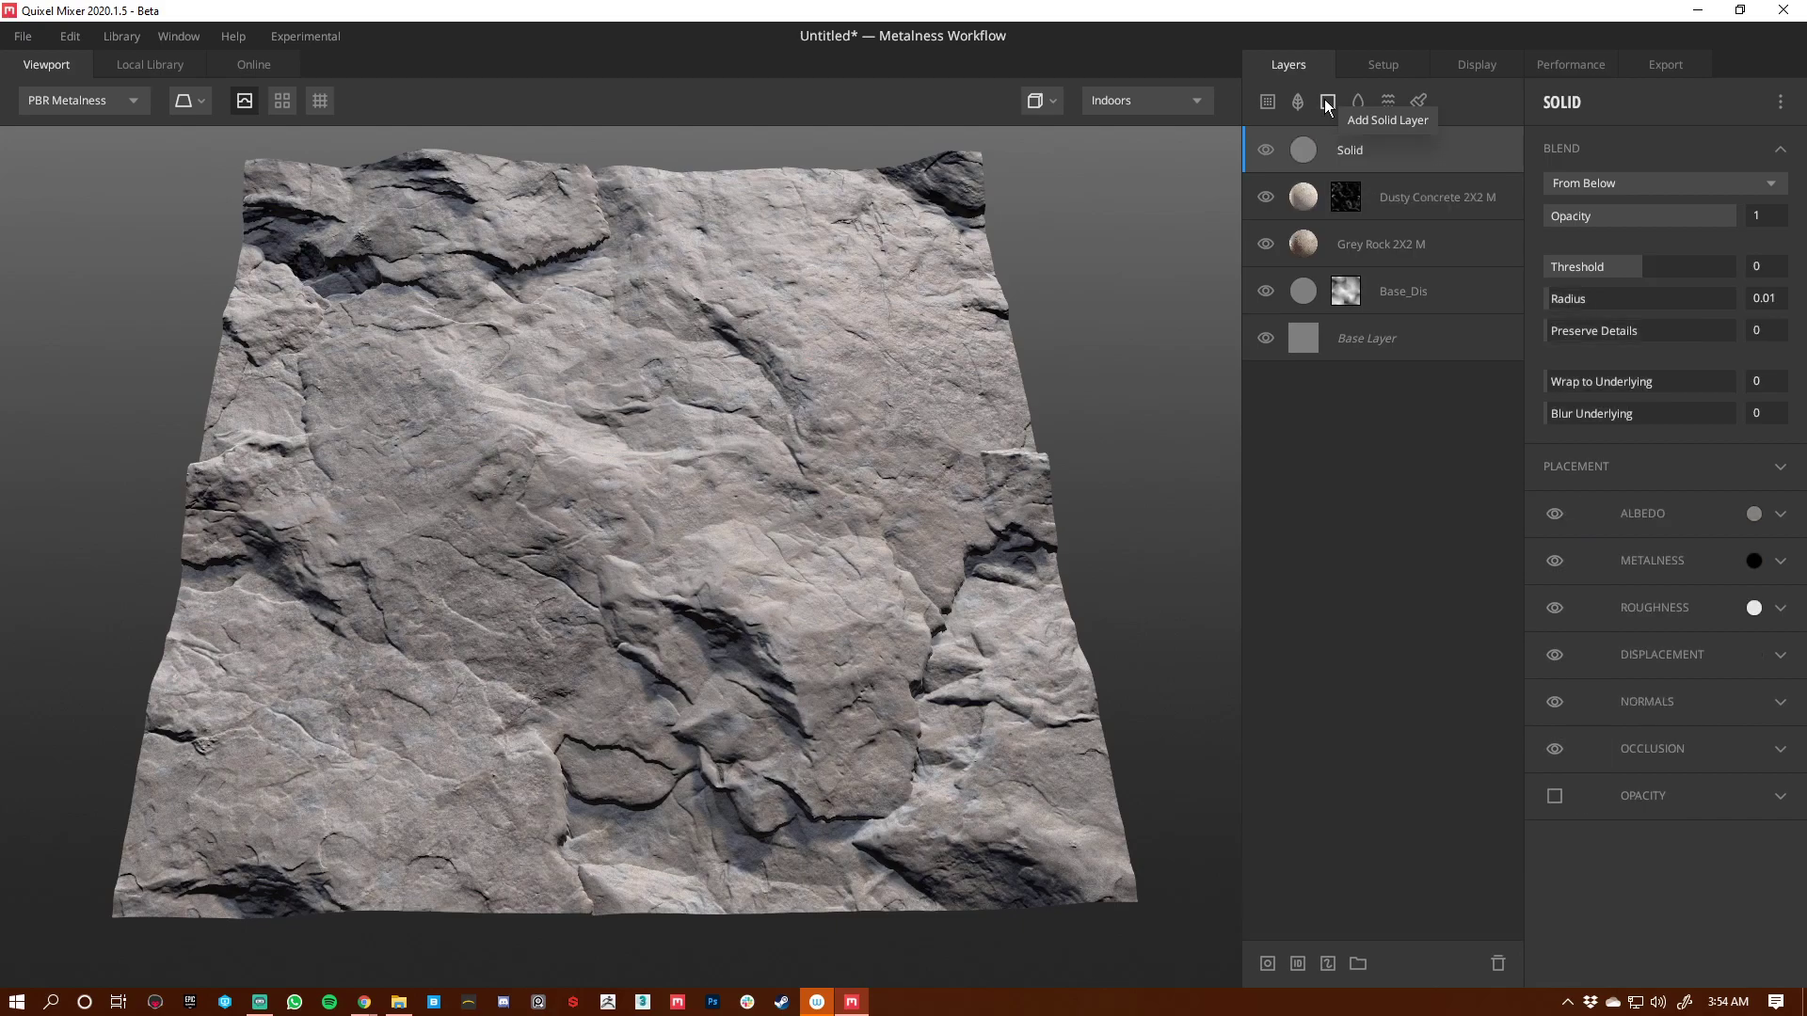
pyautogui.moveTo(1539, 271); pyautogui.dragTo(1739, 275)
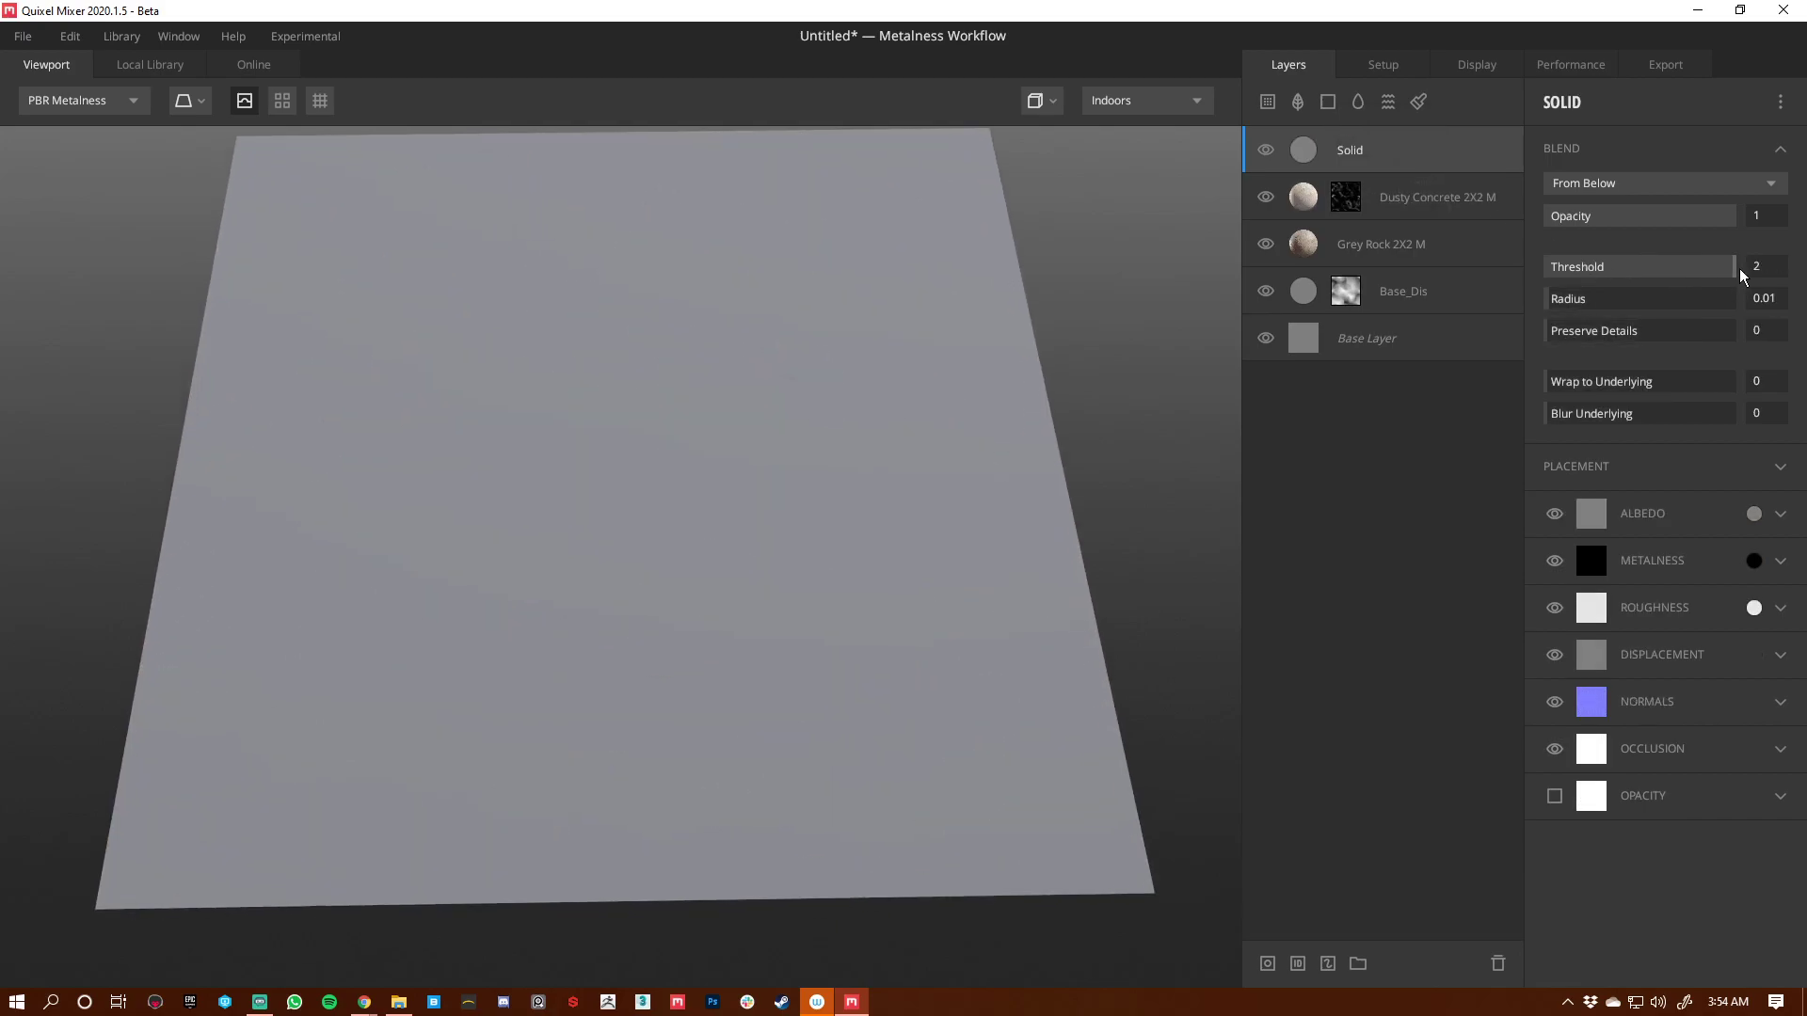
pyautogui.moveTo(1620, 389); pyautogui.dragTo(1739, 389)
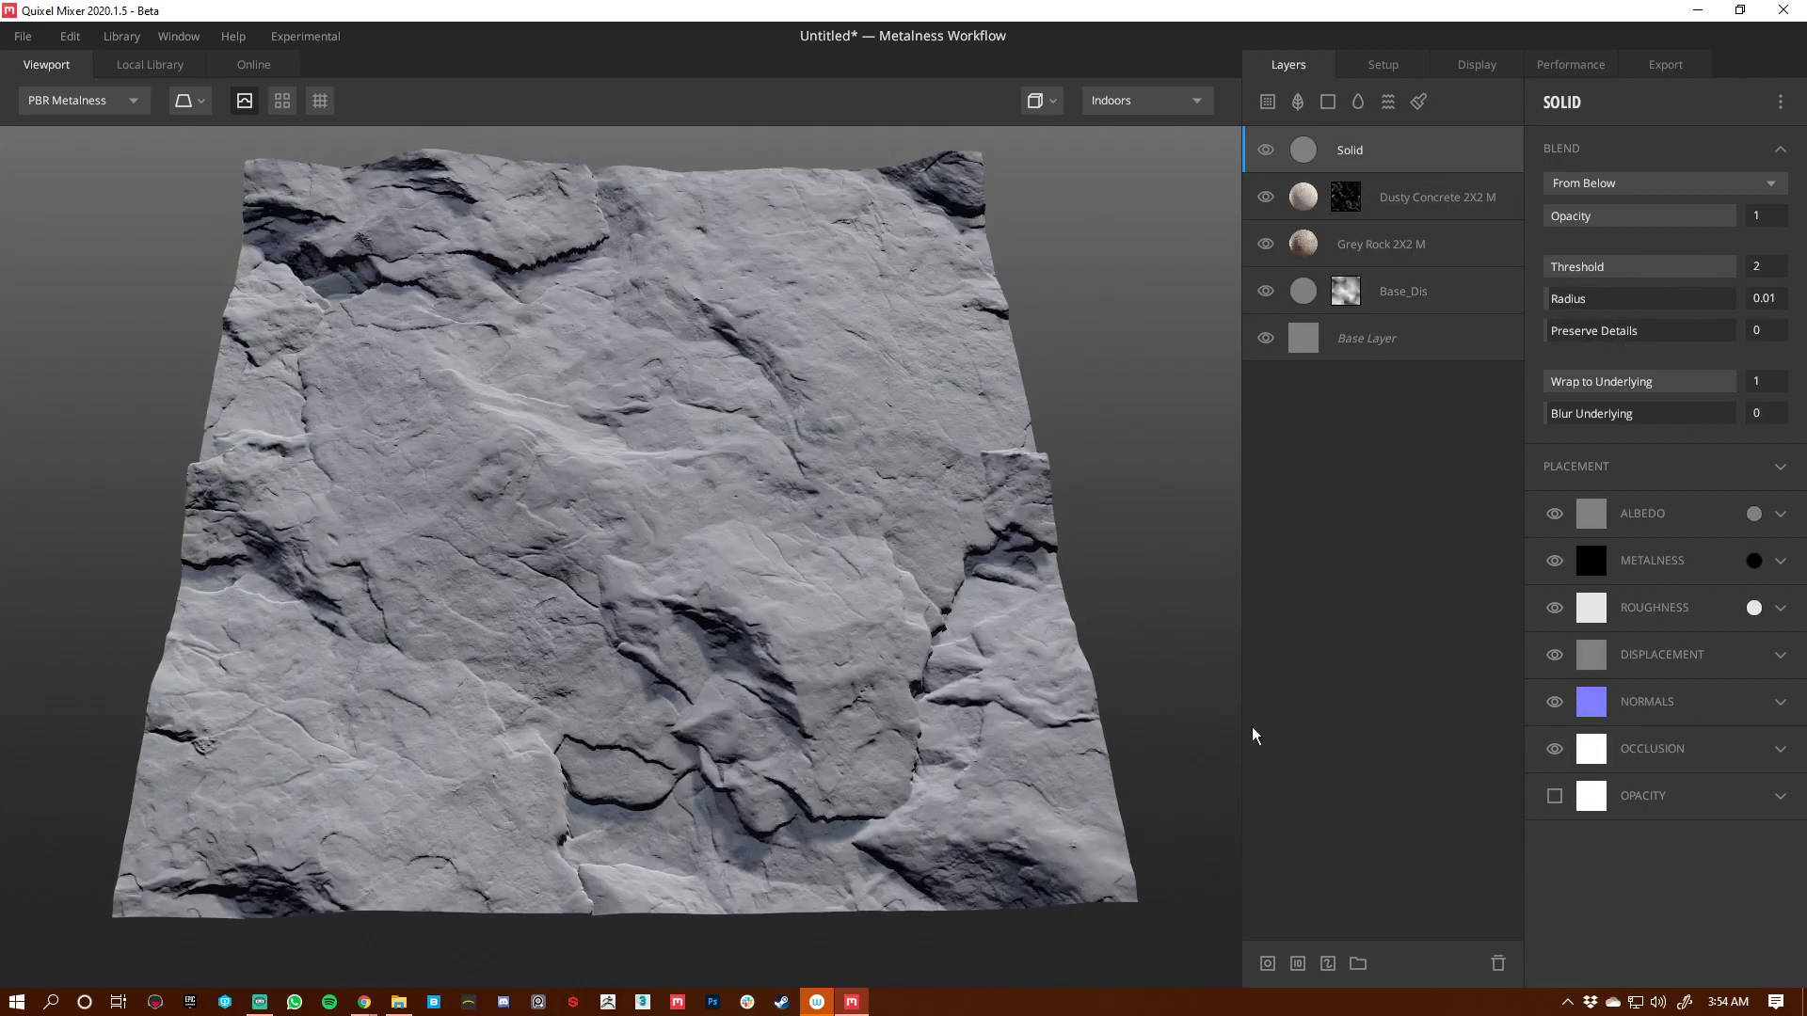
# Step: Add a mask stack with a Curvature component to the Solid layer and display the layer mask
pyautogui.click(1267, 962)
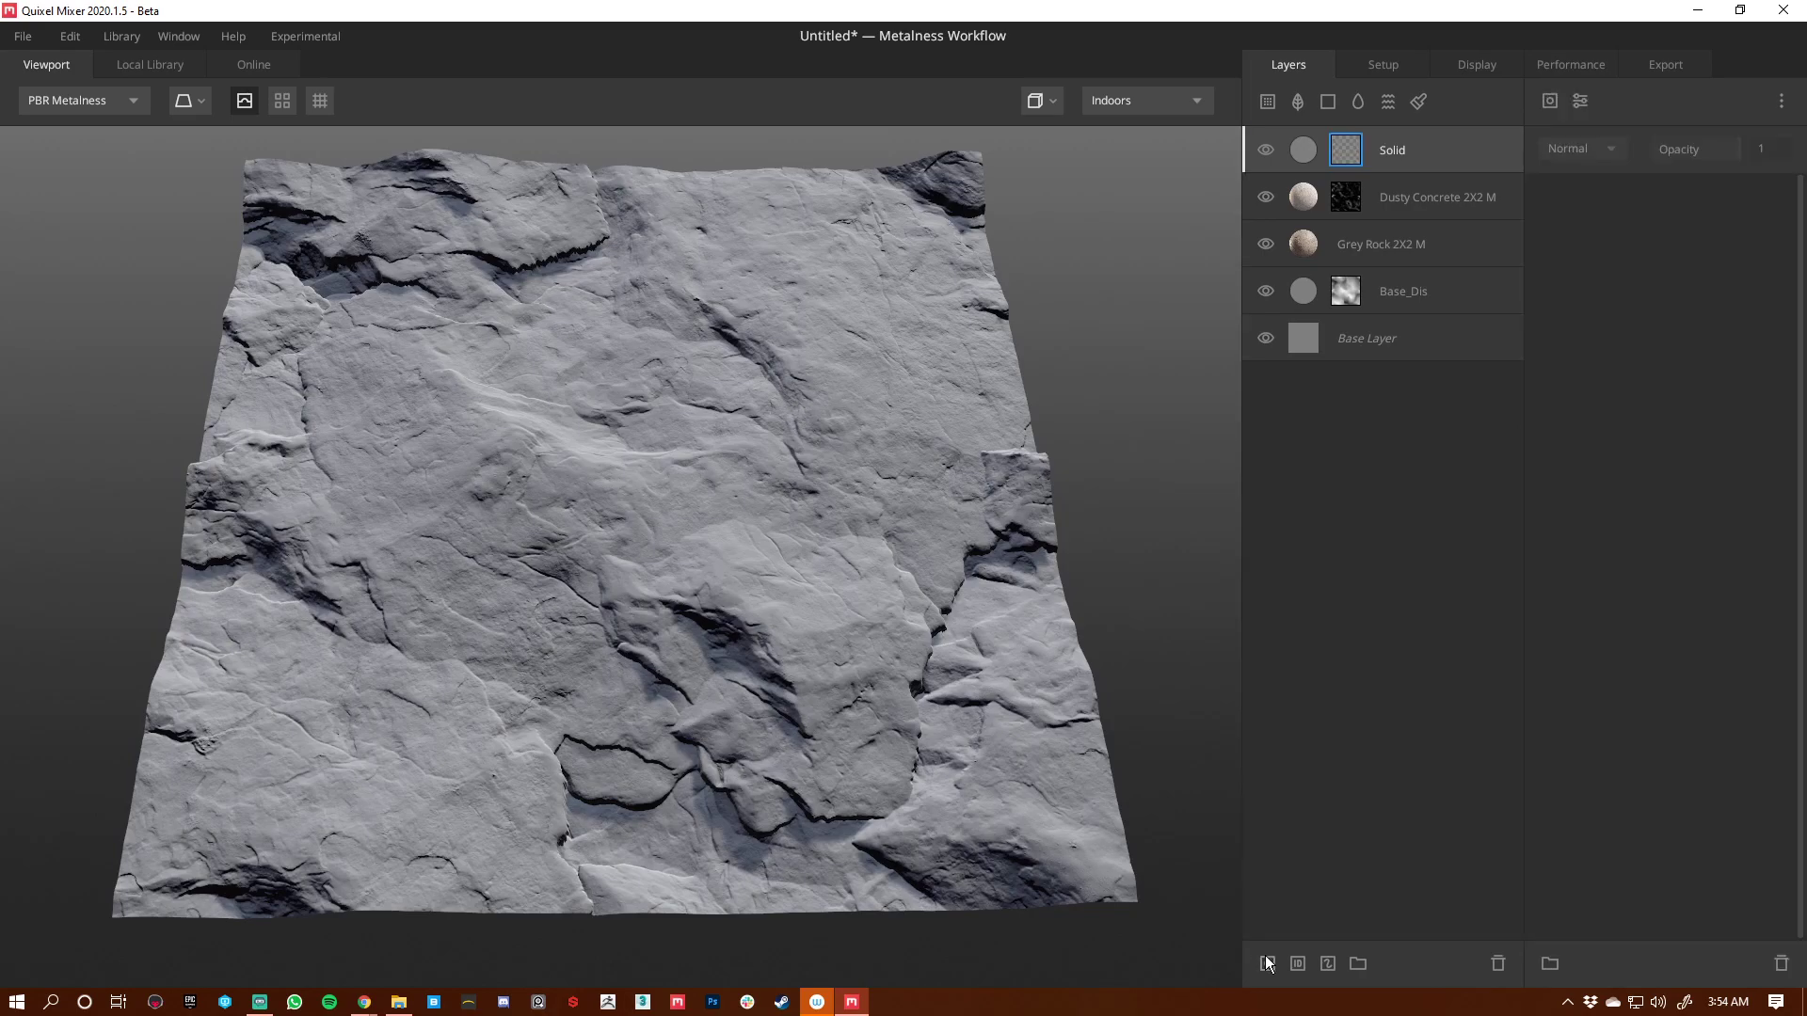
pyautogui.click(1549, 99)
pyautogui.click(1592, 273)
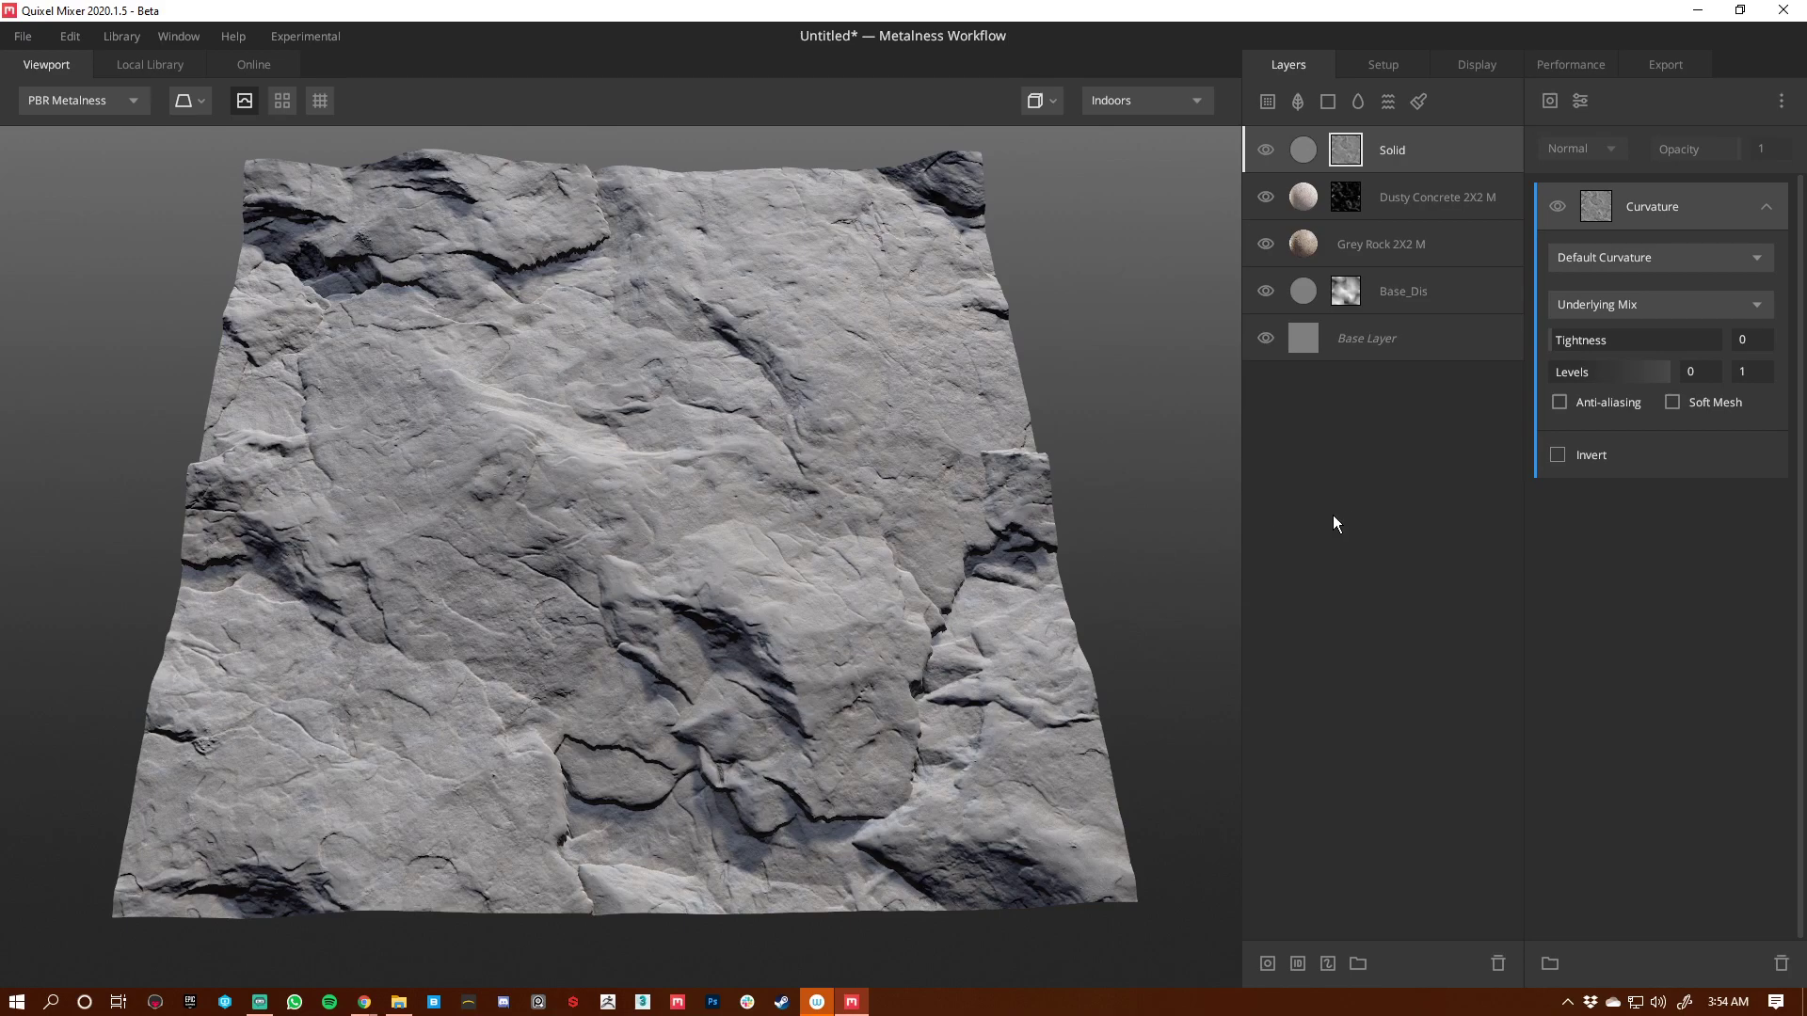
pyautogui.press('m')
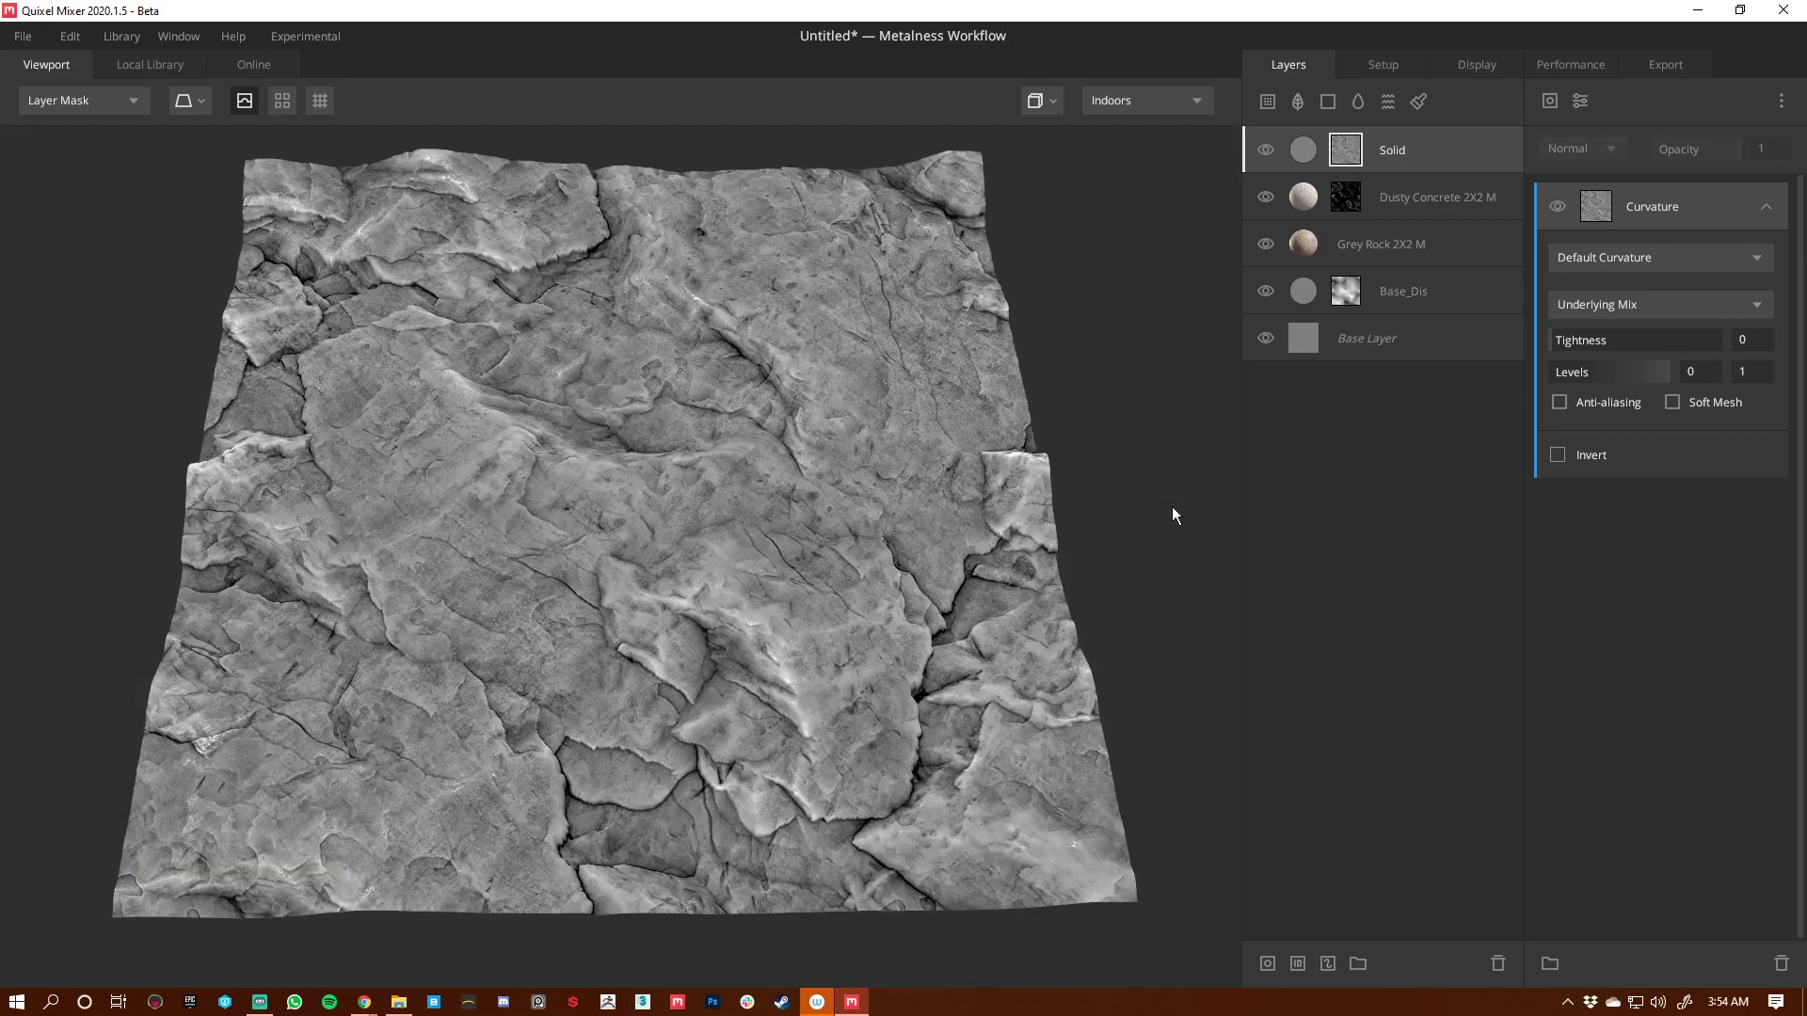
# Step: Invert the Solid layer's Curvature mask, set its levels to 0.167 and 0.5, and return to PBR Metalness view
pyautogui.click(1557, 456)
pyautogui.moveTo(712, 584); pyautogui.dragTo(788, 651)
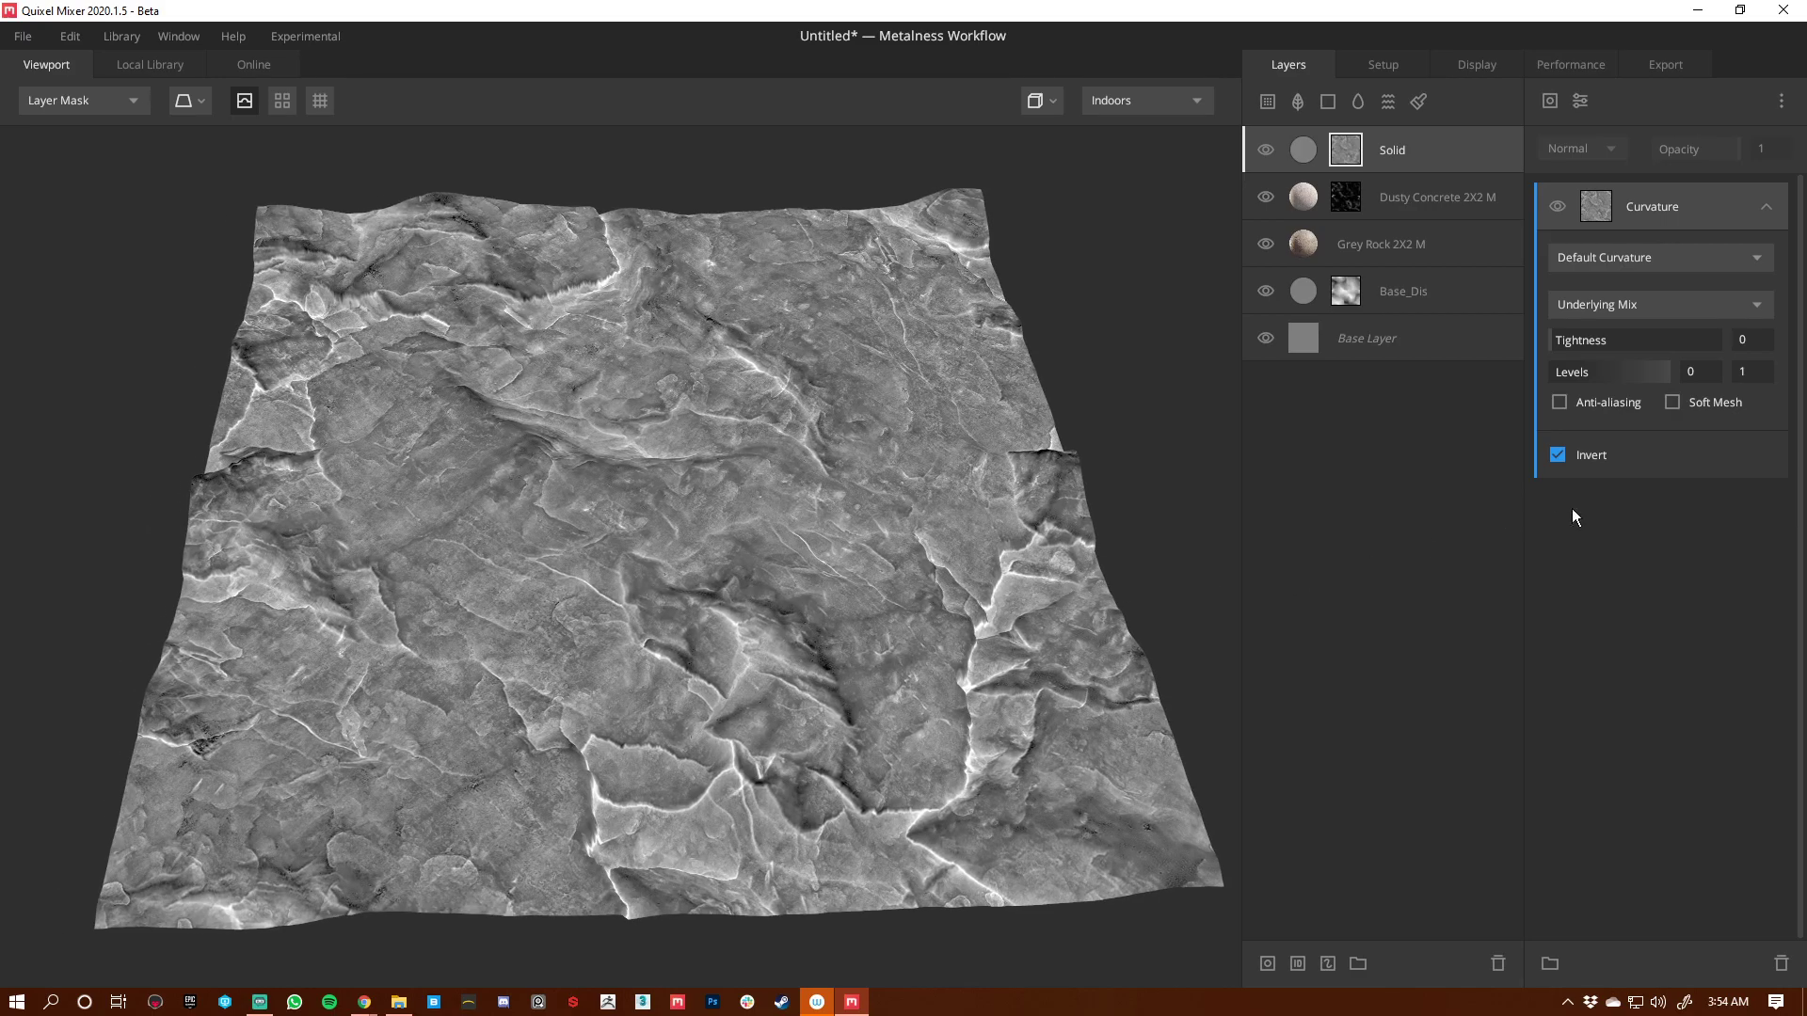
pyautogui.moveTo(1550, 371)
pyautogui.mouseDown()
pyautogui.moveTo(1585, 375)
pyautogui.moveTo(1569, 375)
pyautogui.mouseUp()
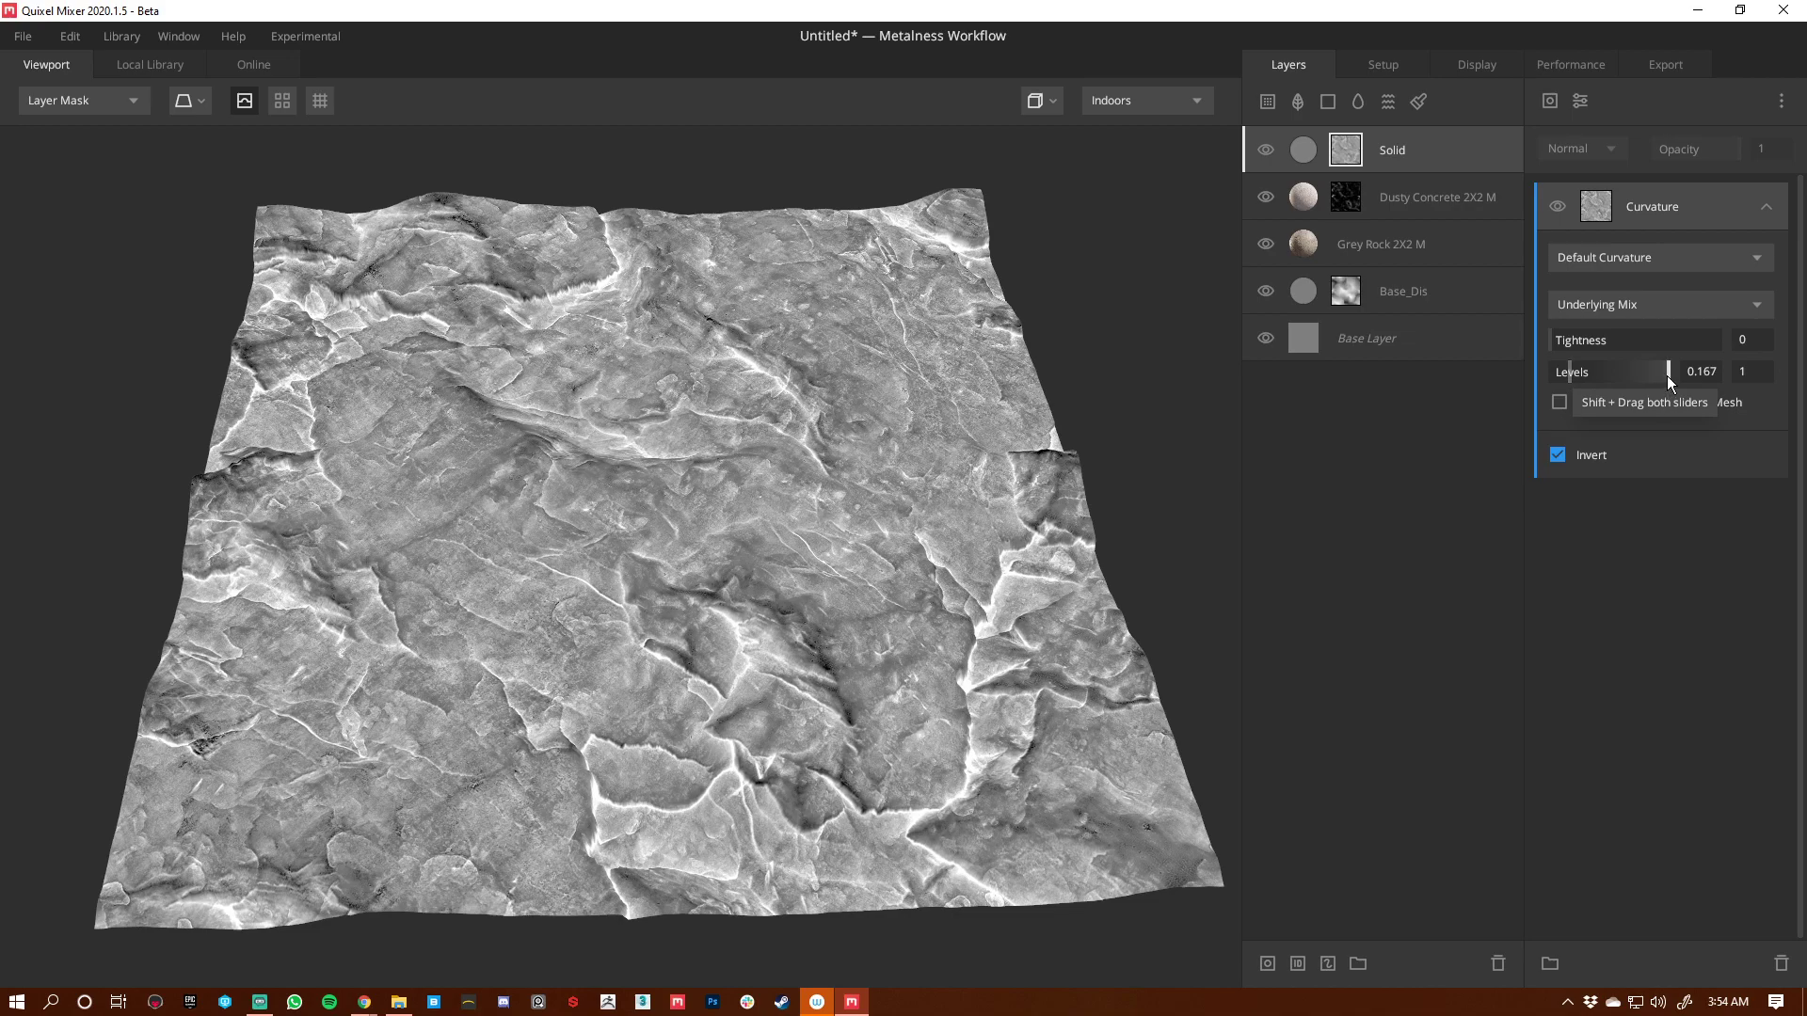
pyautogui.moveTo(1667, 376); pyautogui.dragTo(1609, 375)
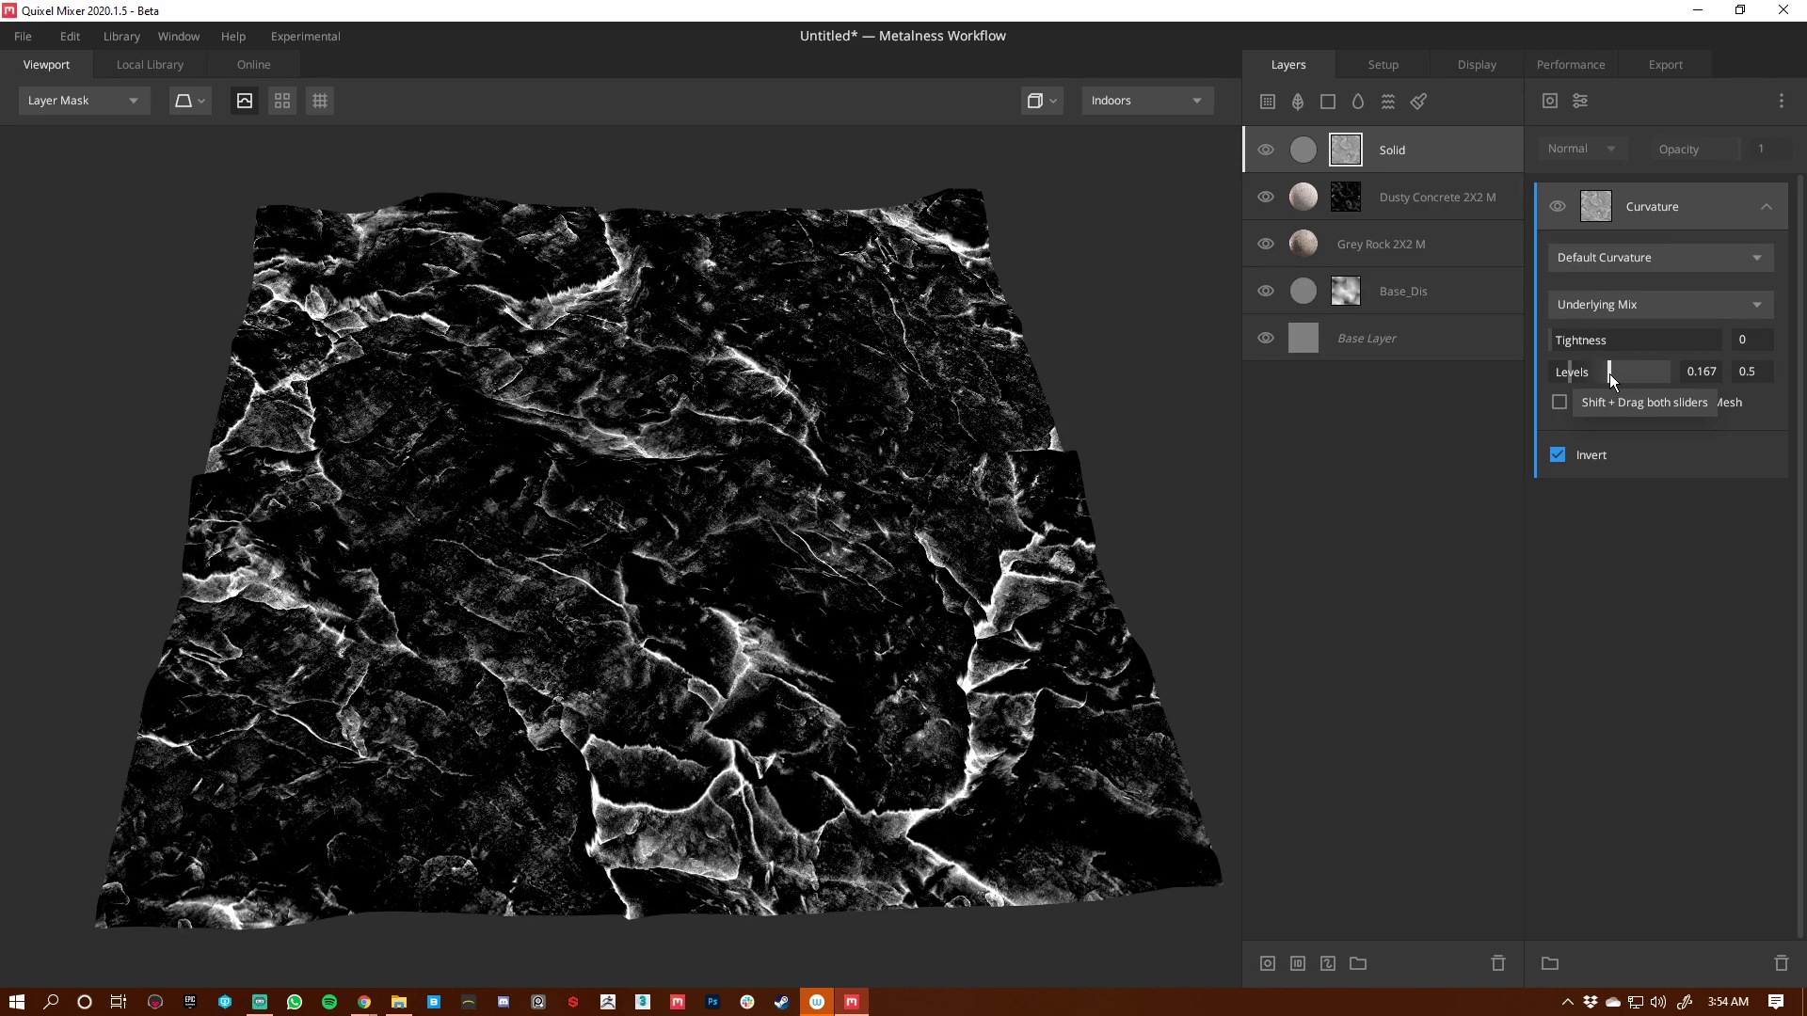
pyautogui.moveTo(815, 572); pyautogui.dragTo(806, 636)
pyautogui.press('m')
pyautogui.moveTo(717, 527); pyautogui.dragTo(714, 555)
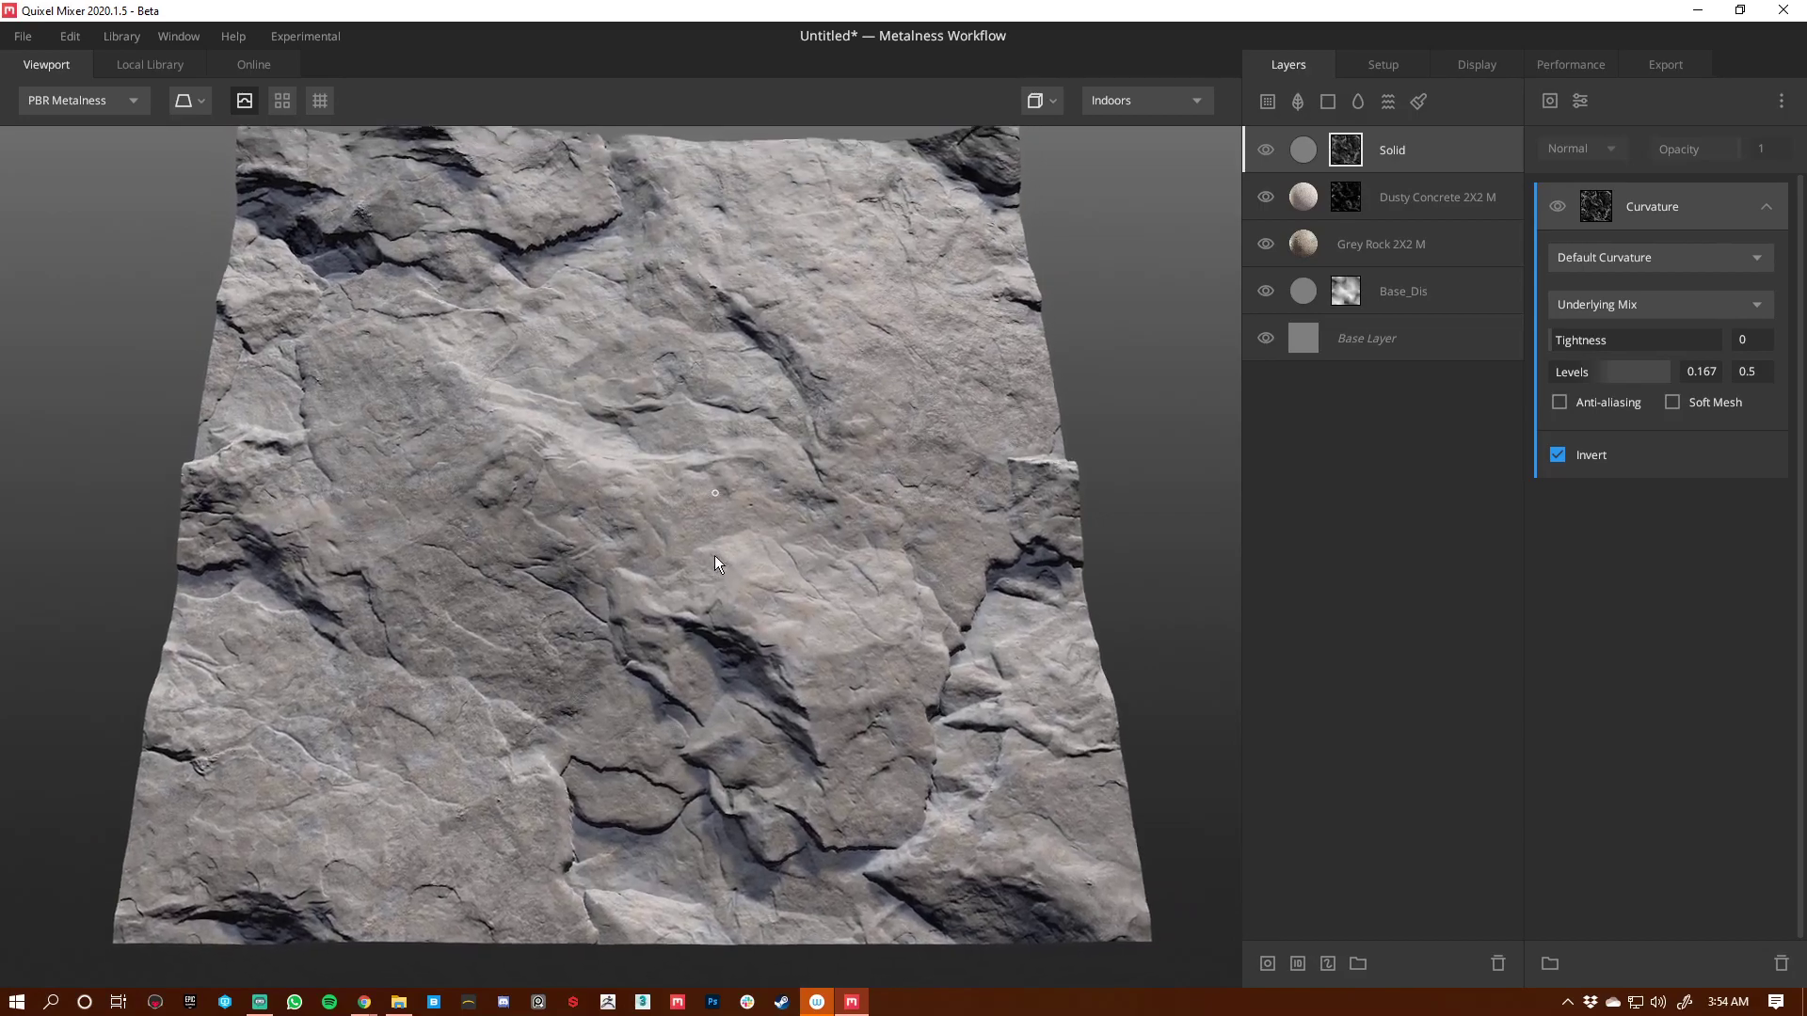
# Step: Change the Solid layer's albedo color to the brown 705841
pyautogui.click(1306, 150)
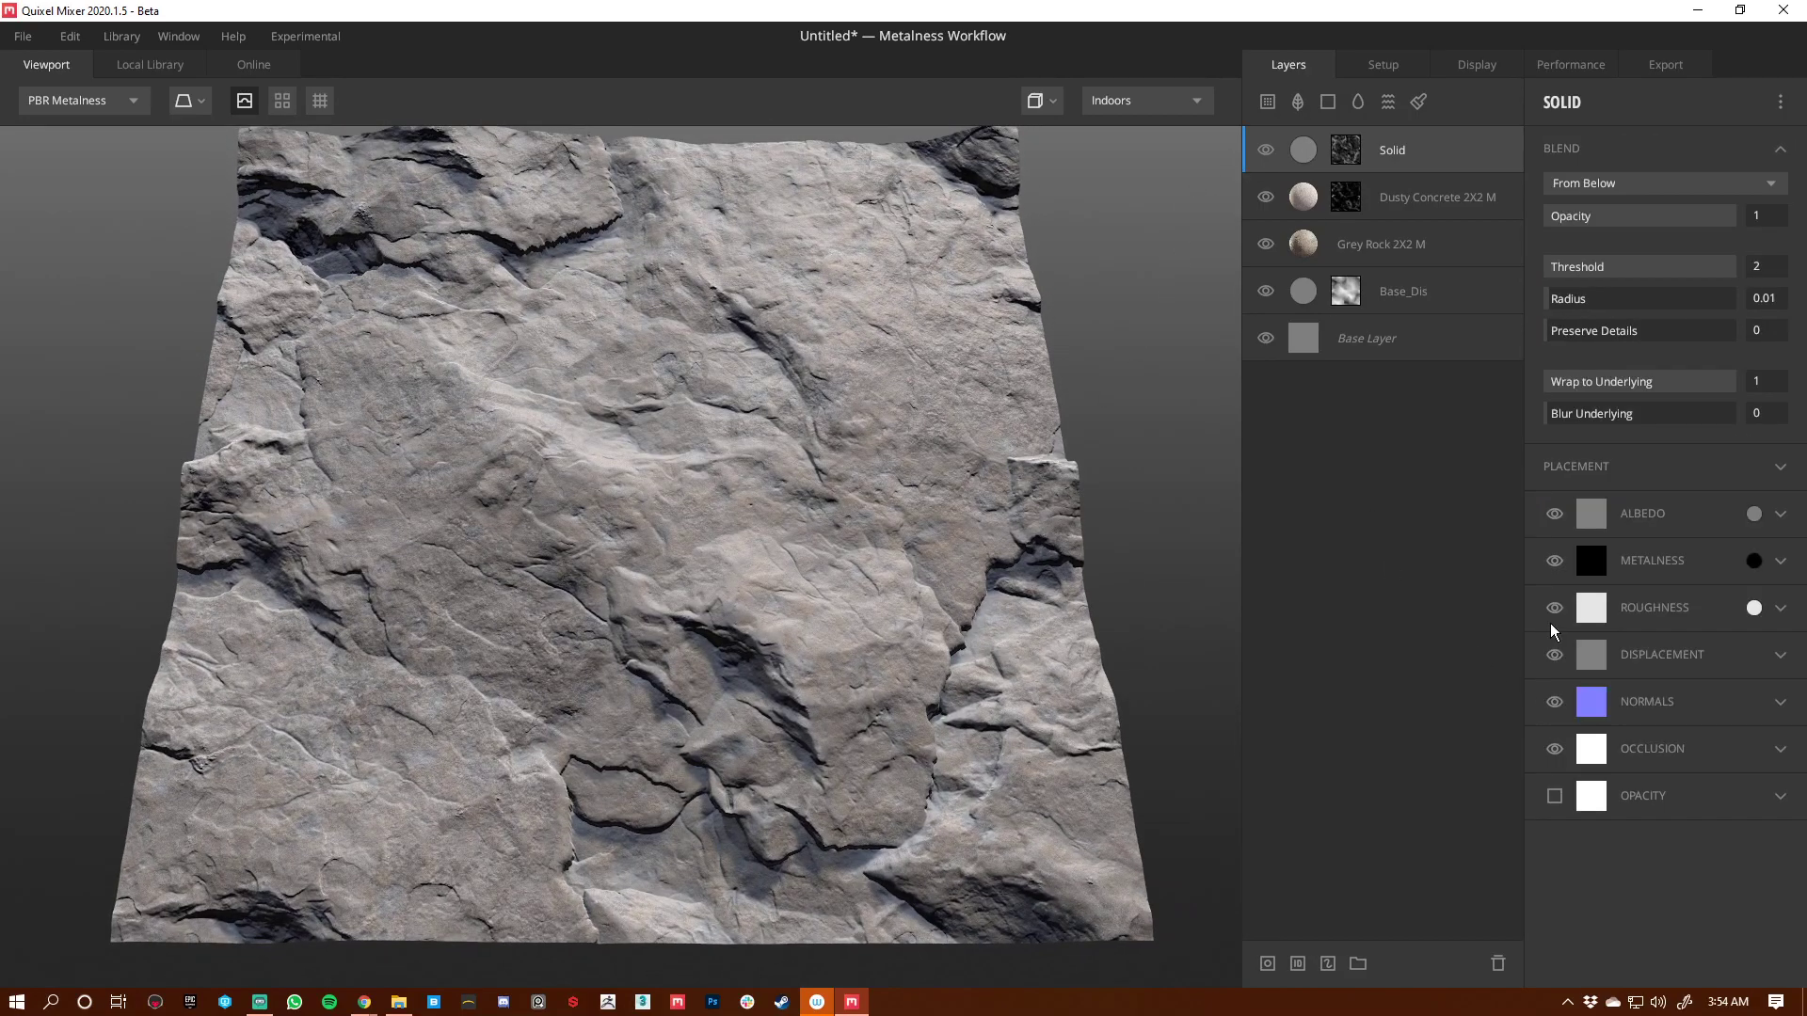
pyautogui.click(1753, 512)
pyautogui.moveTo(740, 570)
pyautogui.mouseDown()
pyautogui.moveTo(762, 593)
pyautogui.moveTo(764, 548)
pyautogui.moveTo(736, 537)
pyautogui.mouseUp()
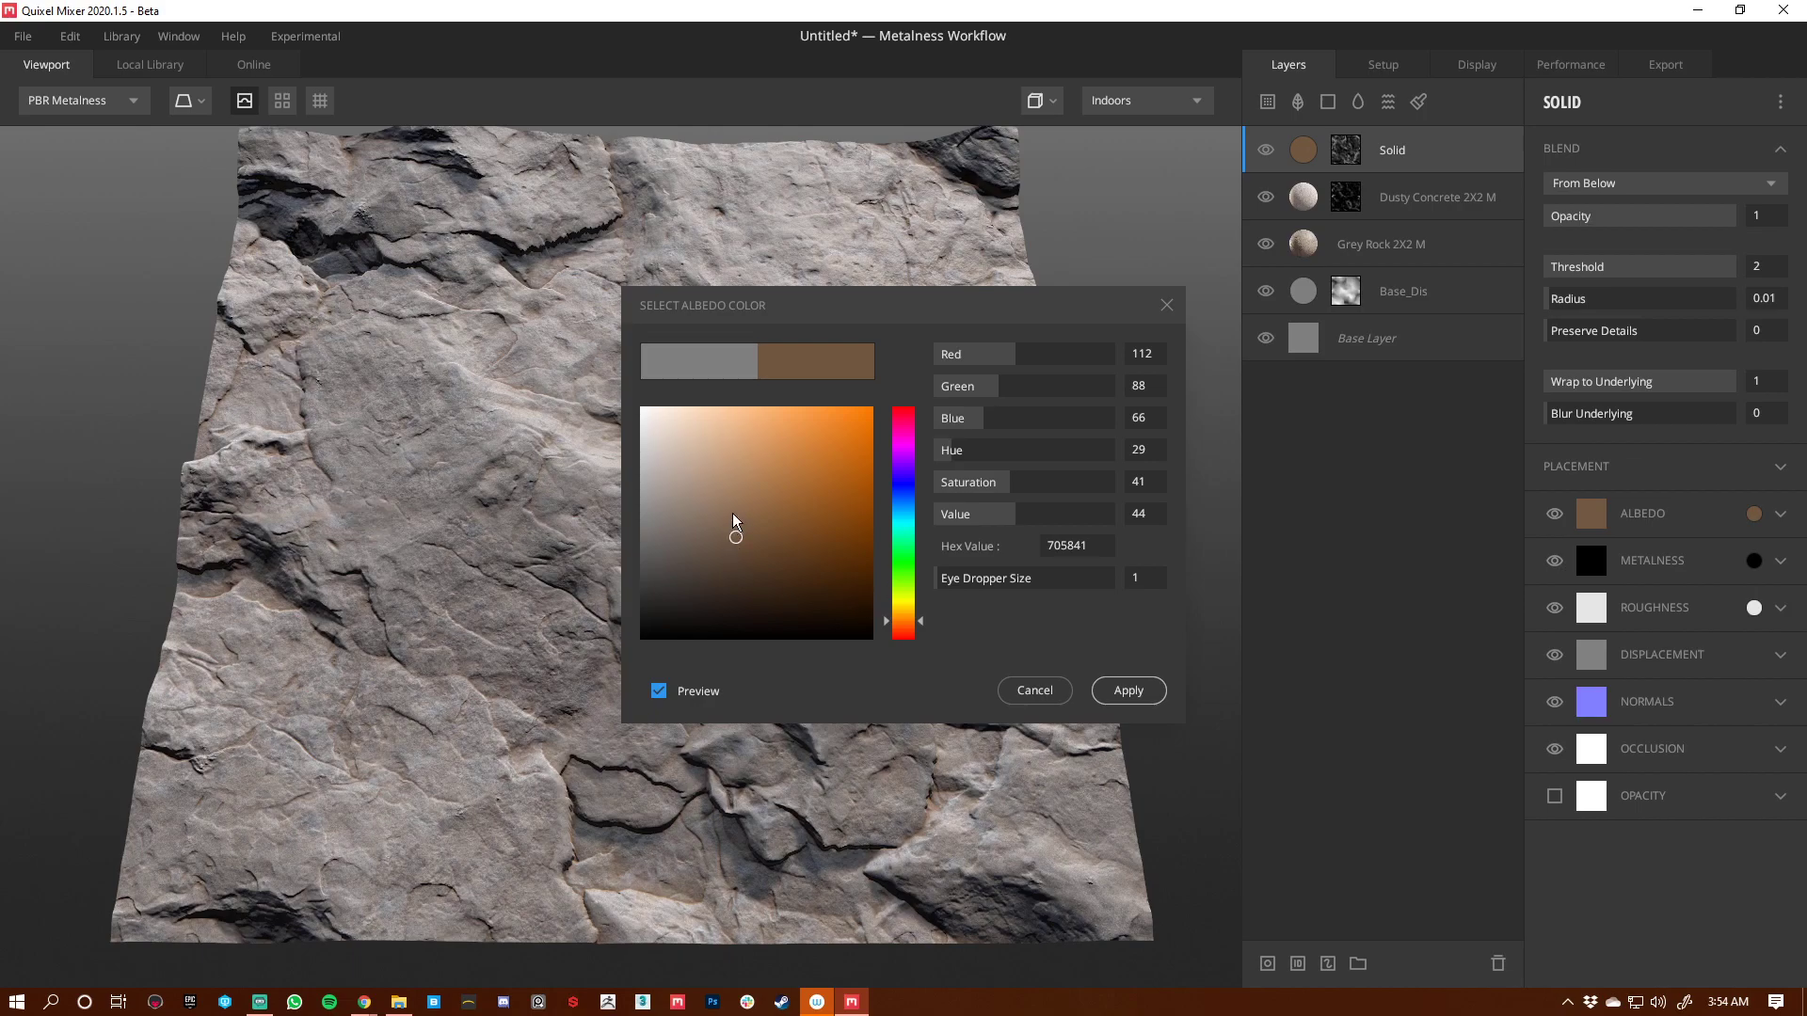
pyautogui.click(1122, 698)
# Step: Examine the brown tint in the rock's crevices up close in the albedo channel and in PBR Metalness view
pyautogui.press('c')
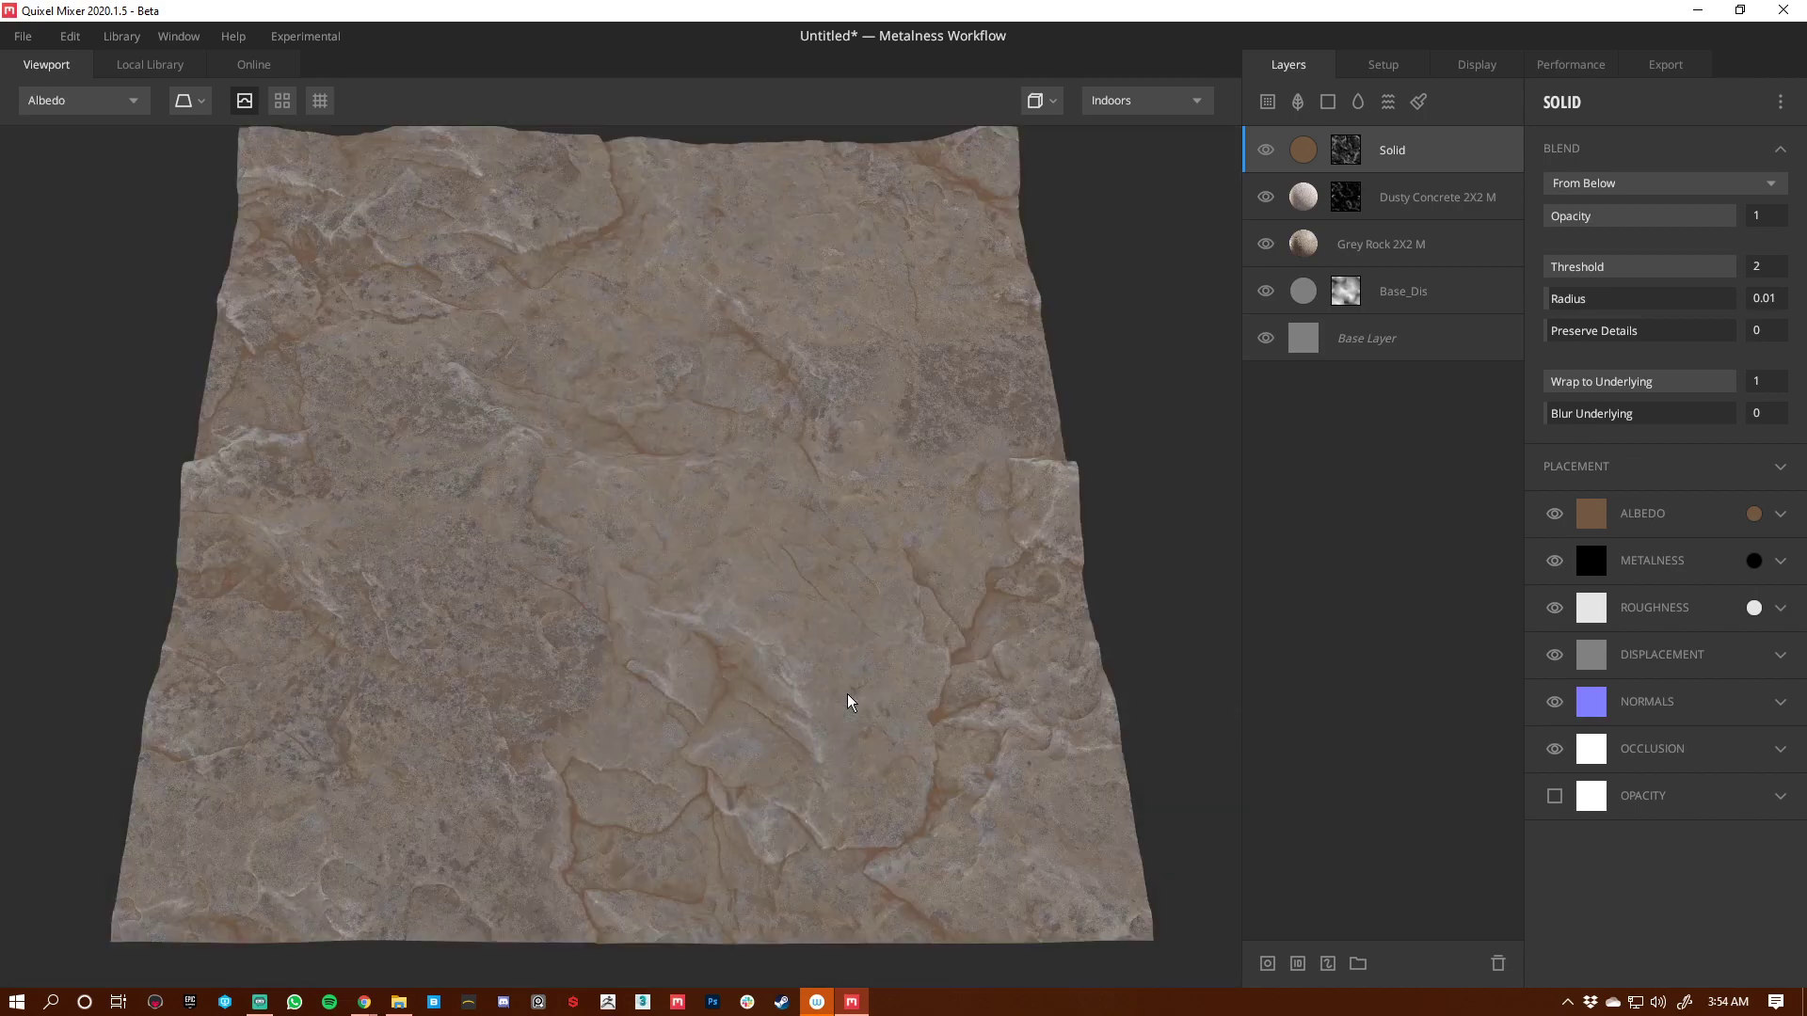
pyautogui.keyDown('alt'); pyautogui.moveTo(647, 597); pyautogui.dragTo(1116, 733, button='right'); pyautogui.keyUp('alt')
pyautogui.keyDown('alt'); pyautogui.moveTo(975, 744); pyautogui.dragTo(854, 634, button='middle'); pyautogui.keyUp('alt')
pyautogui.keyDown('alt'); pyautogui.moveTo(815, 636); pyautogui.dragTo(794, 593); pyautogui.keyUp('alt')
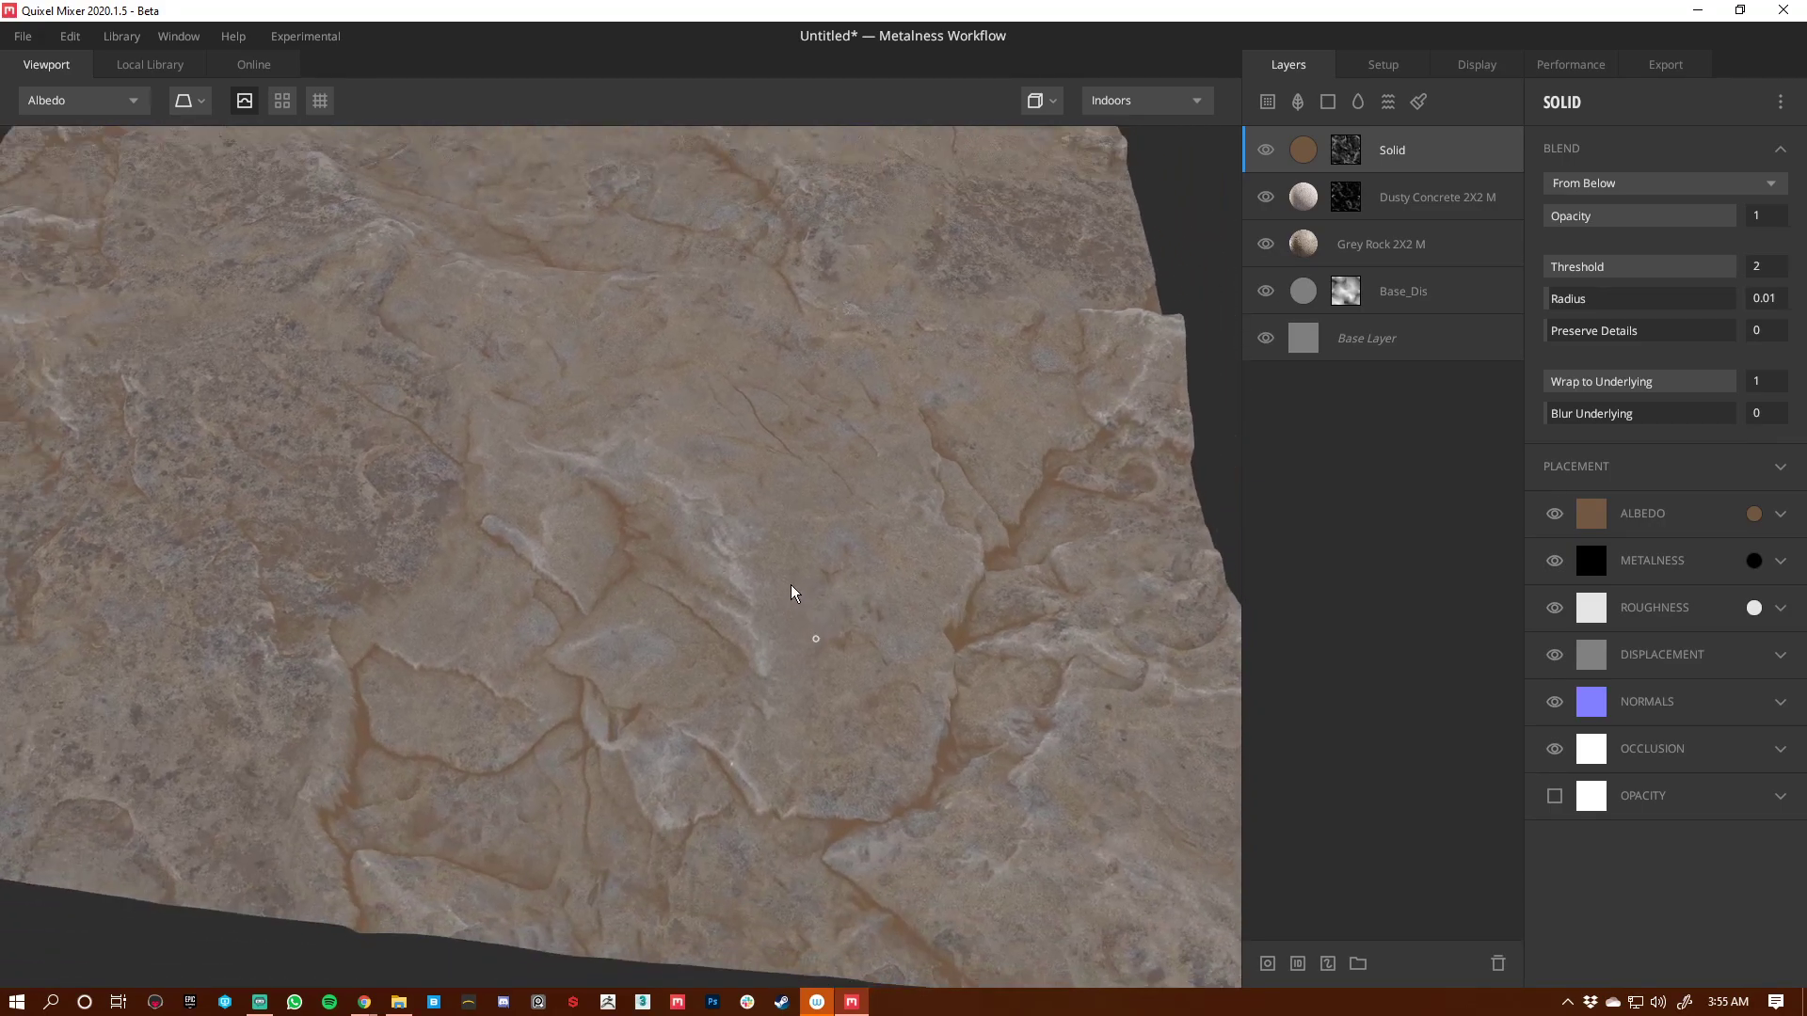
pyautogui.keyDown('alt'); pyautogui.moveTo(672, 581); pyautogui.dragTo(1263, 775, button='right'); pyautogui.keyUp('alt')
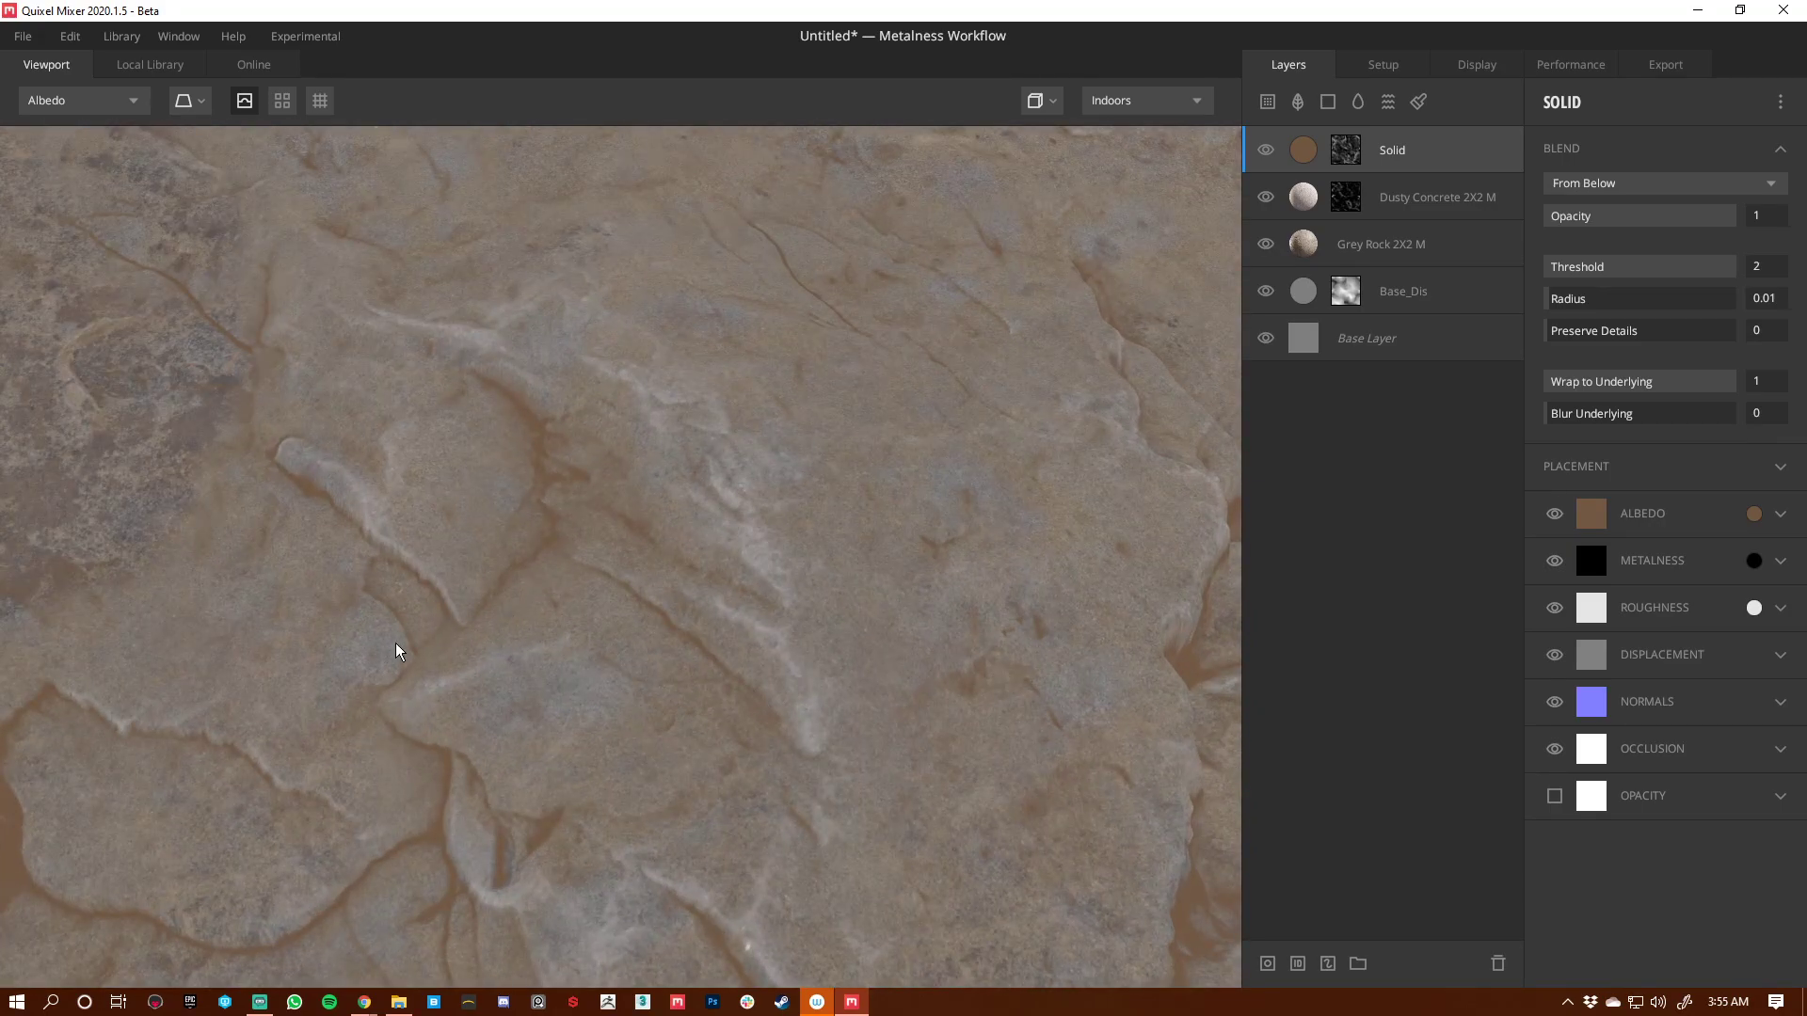
pyautogui.press('m')
pyautogui.keyDown('alt'); pyautogui.moveTo(782, 627); pyautogui.dragTo(270, 459, button='right'); pyautogui.keyUp('alt')
pyautogui.keyDown('alt'); pyautogui.moveTo(725, 560); pyautogui.dragTo(748, 561); pyautogui.keyUp('alt')
pyautogui.scroll(3, 748, 567)
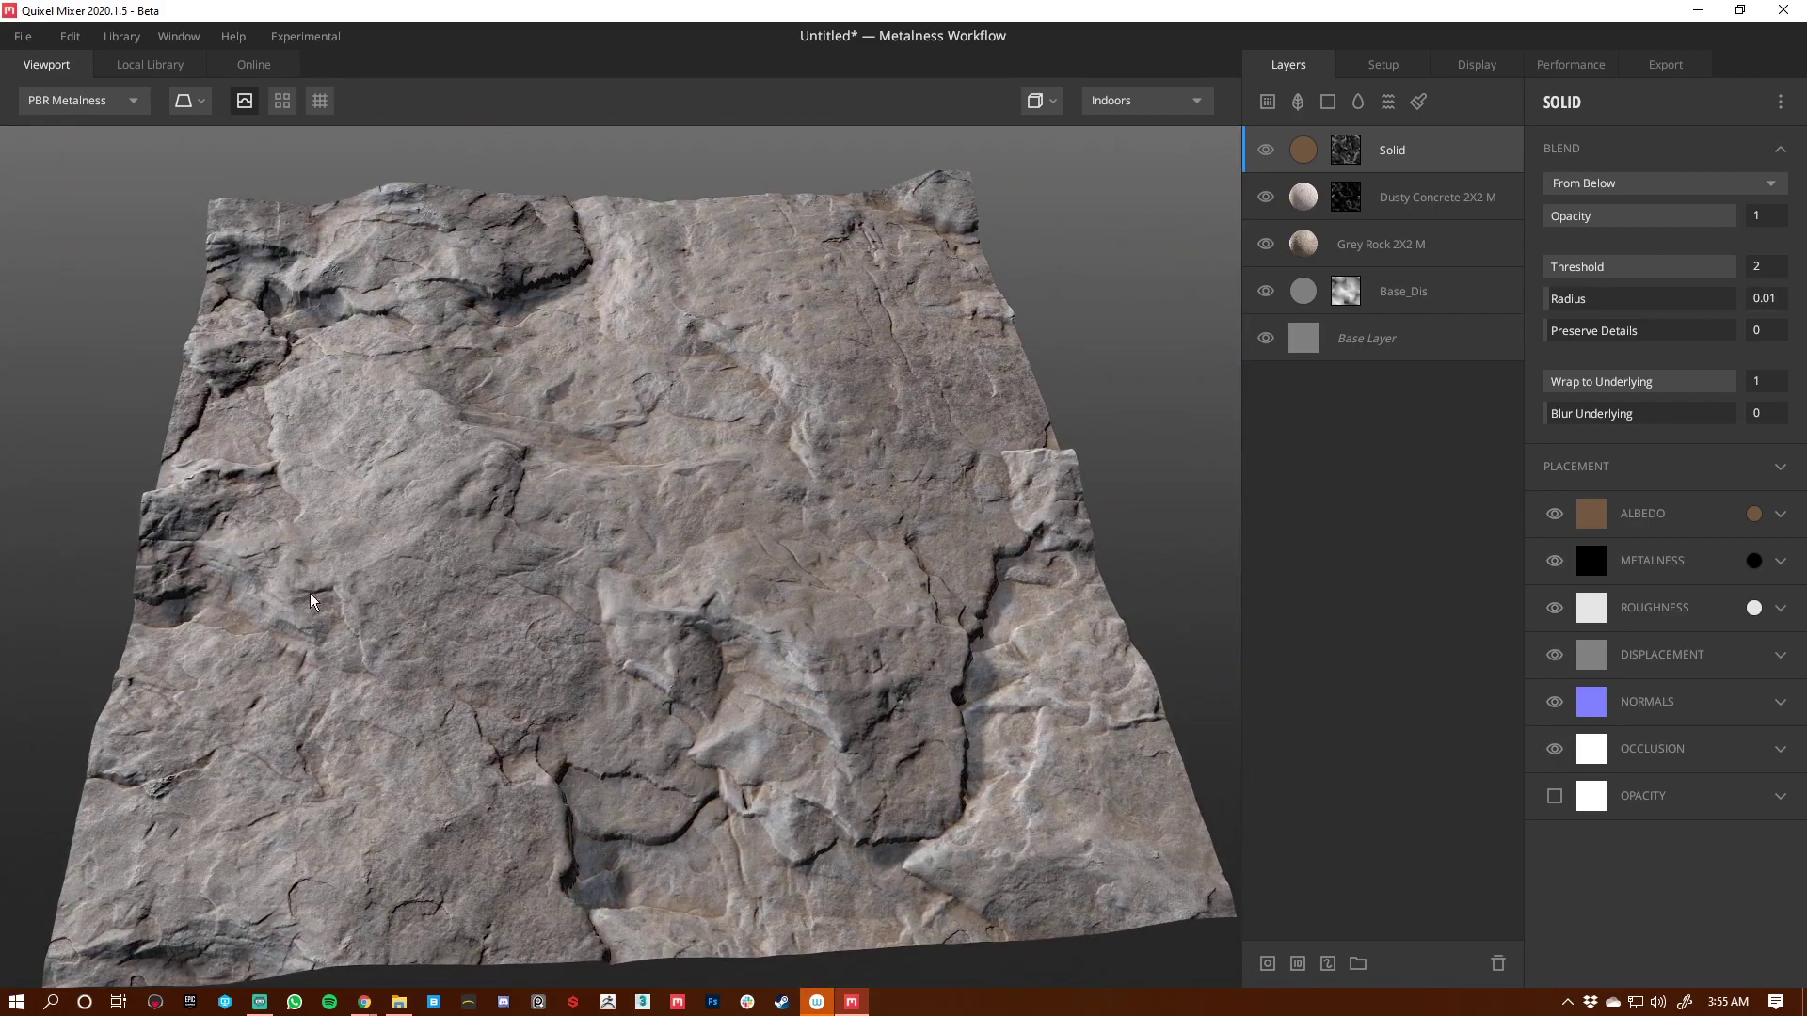
# Step: Set the Solid layer's albedo blend mode to Multiply and check the tint in the albedo channel
pyautogui.click(1780, 515)
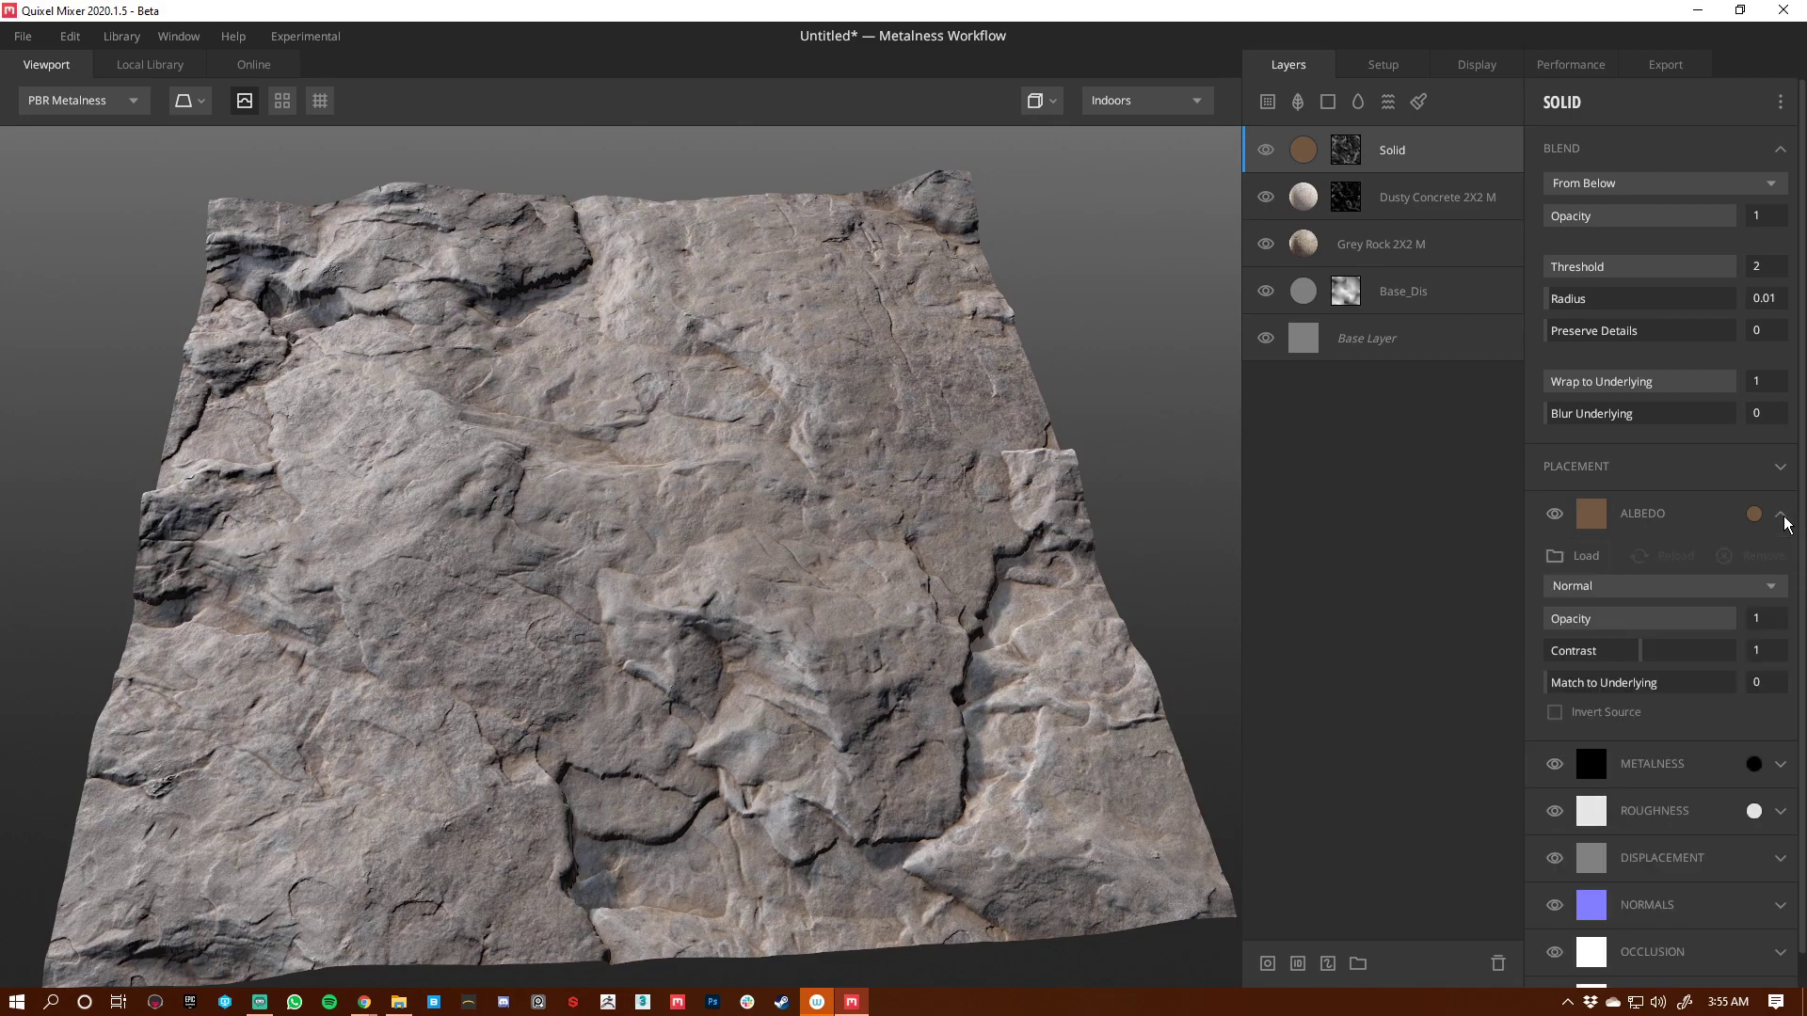
pyautogui.click(1606, 587)
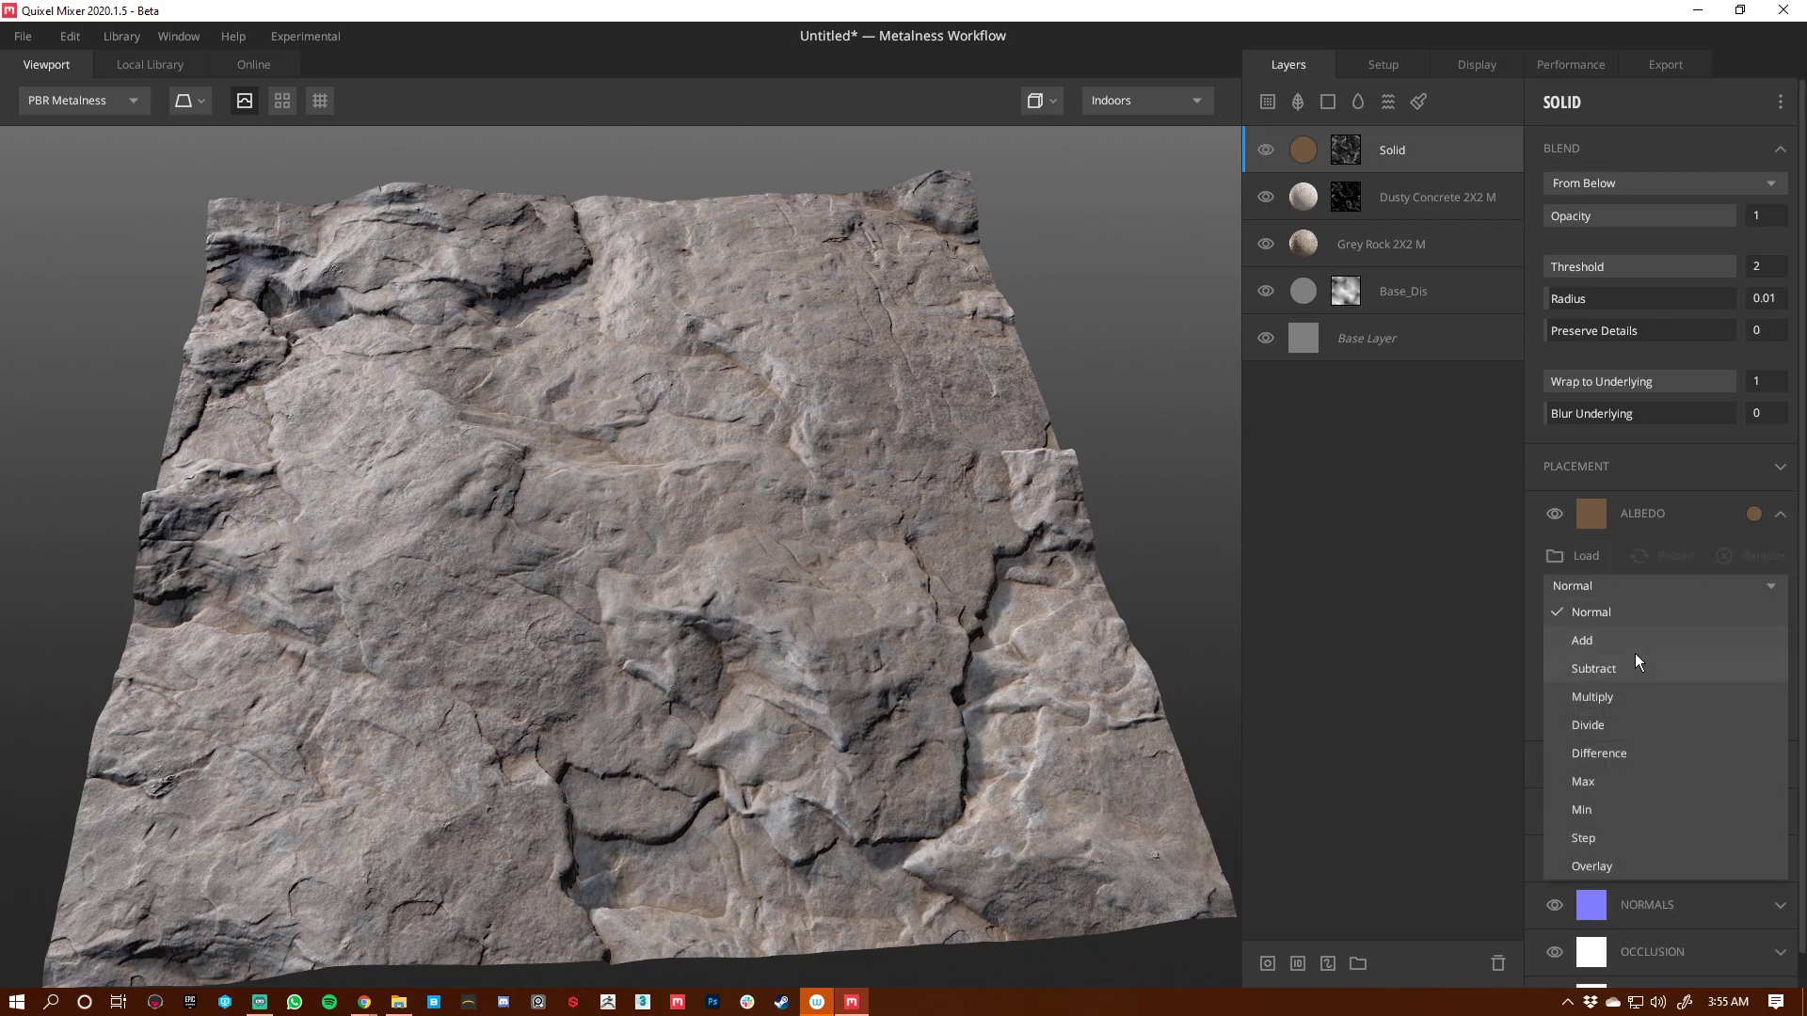
pyautogui.click(1626, 700)
pyautogui.moveTo(801, 685); pyautogui.dragTo(809, 713)
pyautogui.press('c')
pyautogui.moveTo(701, 700); pyautogui.dragTo(491, 647, button='right')
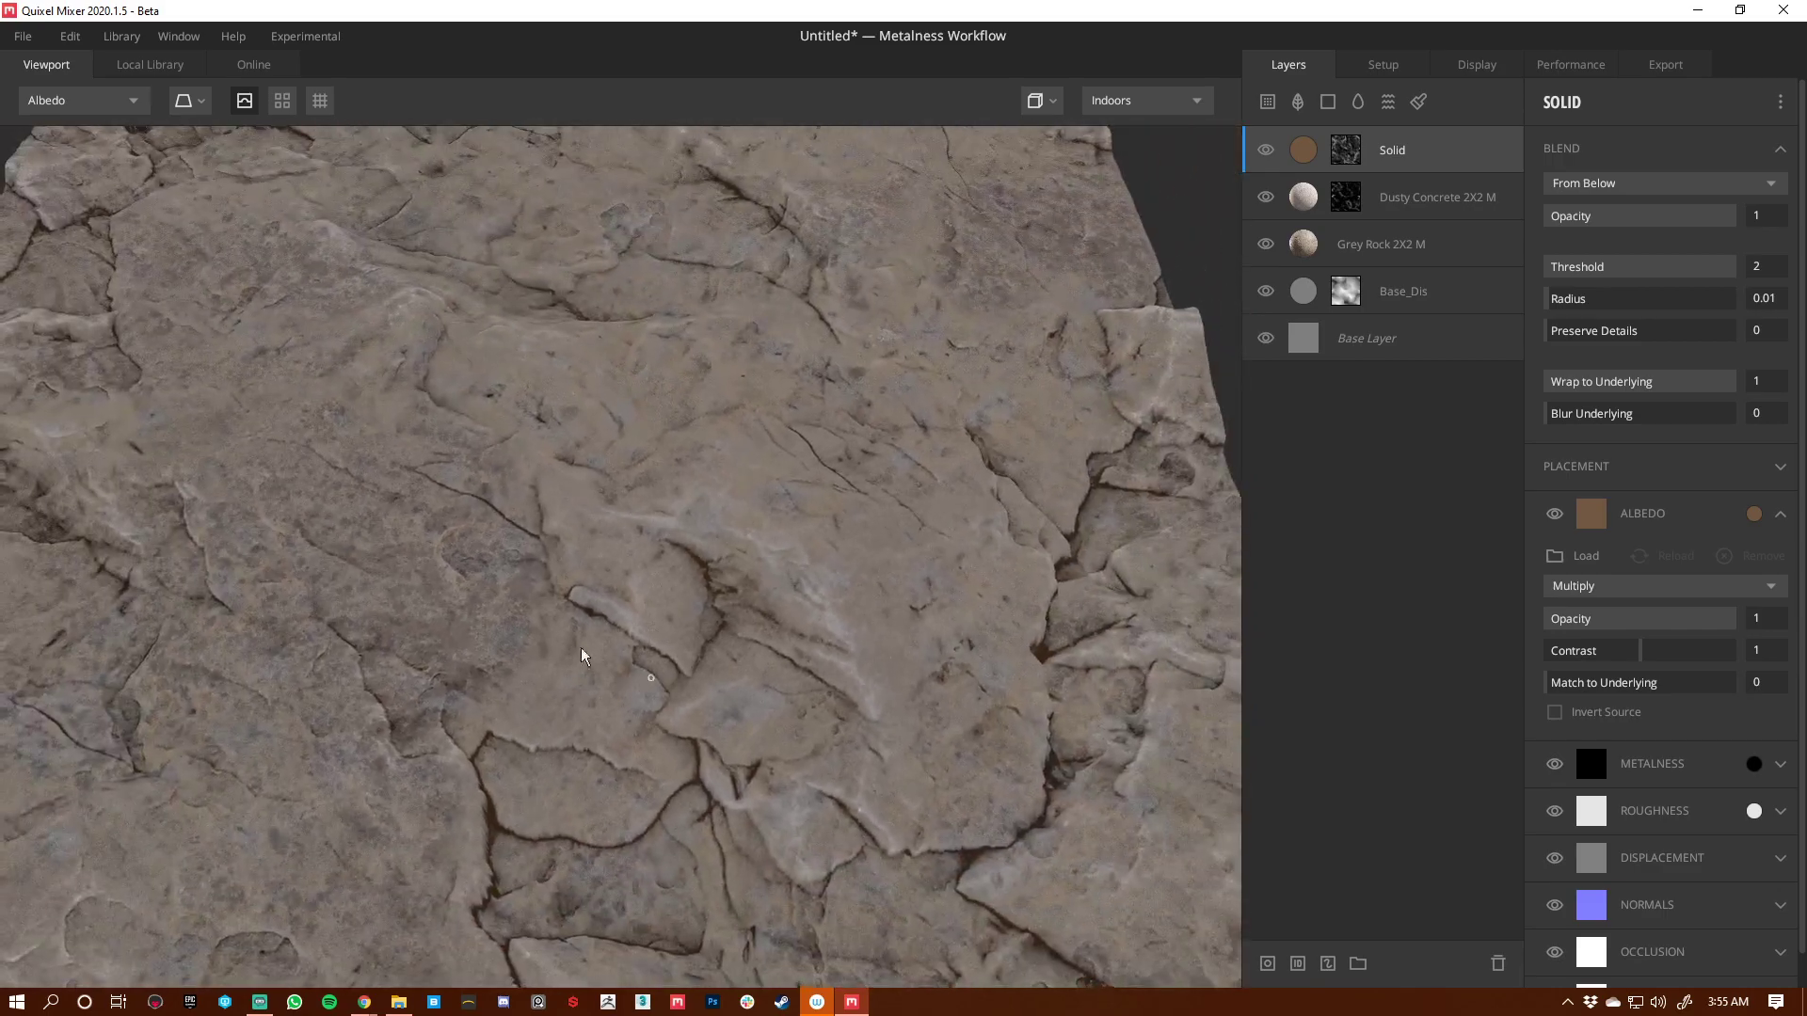
pyautogui.scroll(-5, 619, 670)
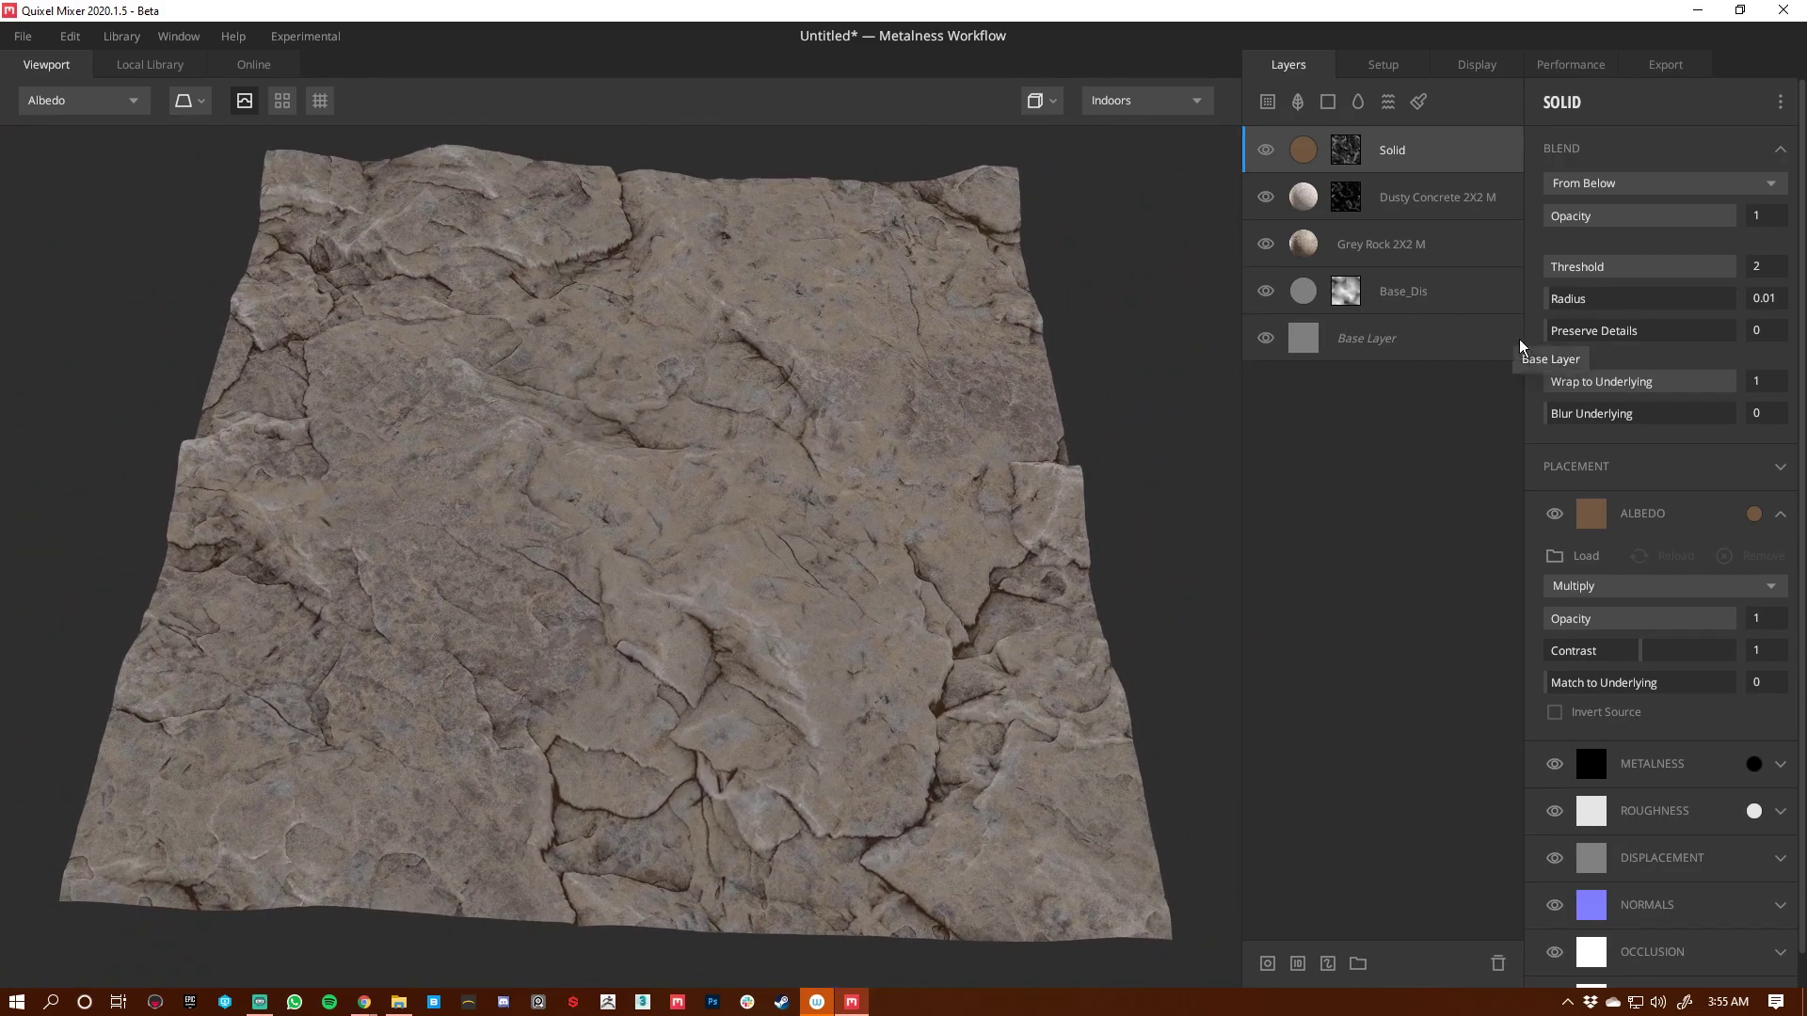
# Step: Raise the upper level of the Solid layer's Curvature mask to 0.627 and display the PBR Metalness view
pyautogui.click(1345, 151)
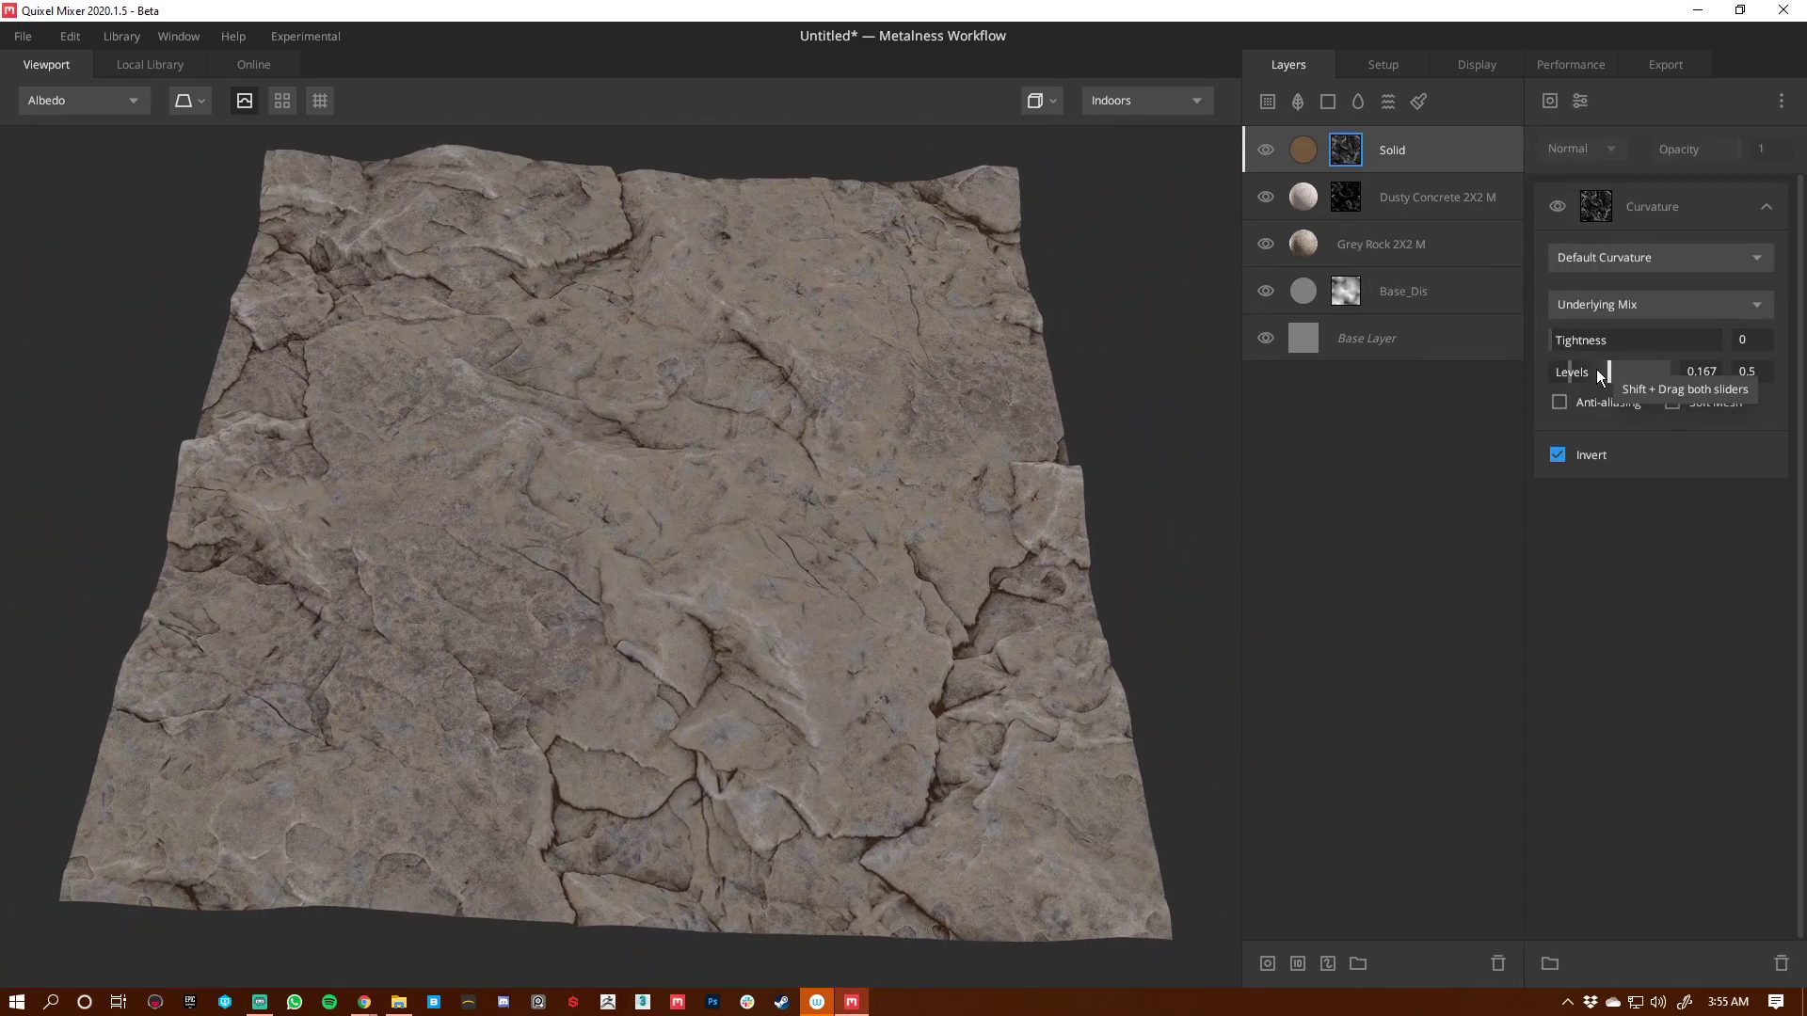
pyautogui.moveTo(1609, 376)
pyautogui.keyDown('shift'); pyautogui.mouseDown()
pyautogui.moveTo(1645, 374)
pyautogui.moveTo(1569, 371)
pyautogui.moveTo(1625, 374)
pyautogui.mouseUp(); pyautogui.keyUp('shift')
pyautogui.press('1')
pyautogui.keyDown('alt'); pyautogui.moveTo(793, 506); pyautogui.dragTo(693, 476, button='right'); pyautogui.keyUp('alt')
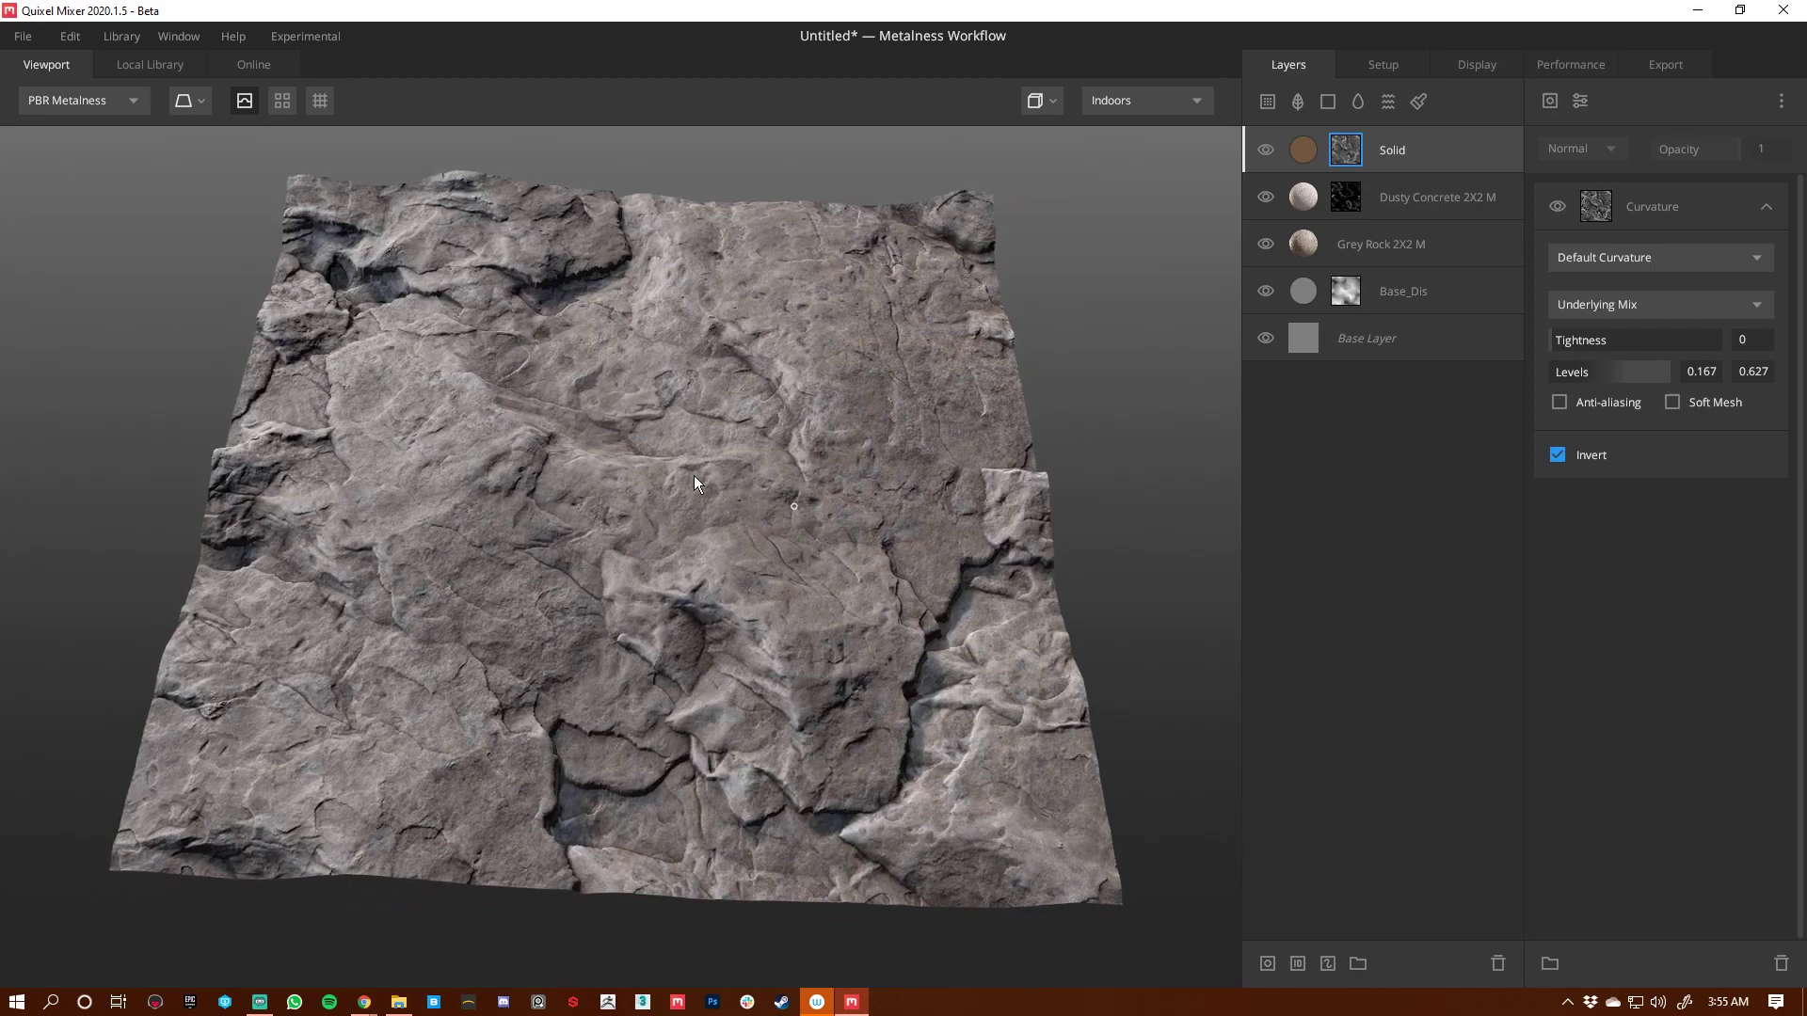
pyautogui.scroll(10, 695, 482)
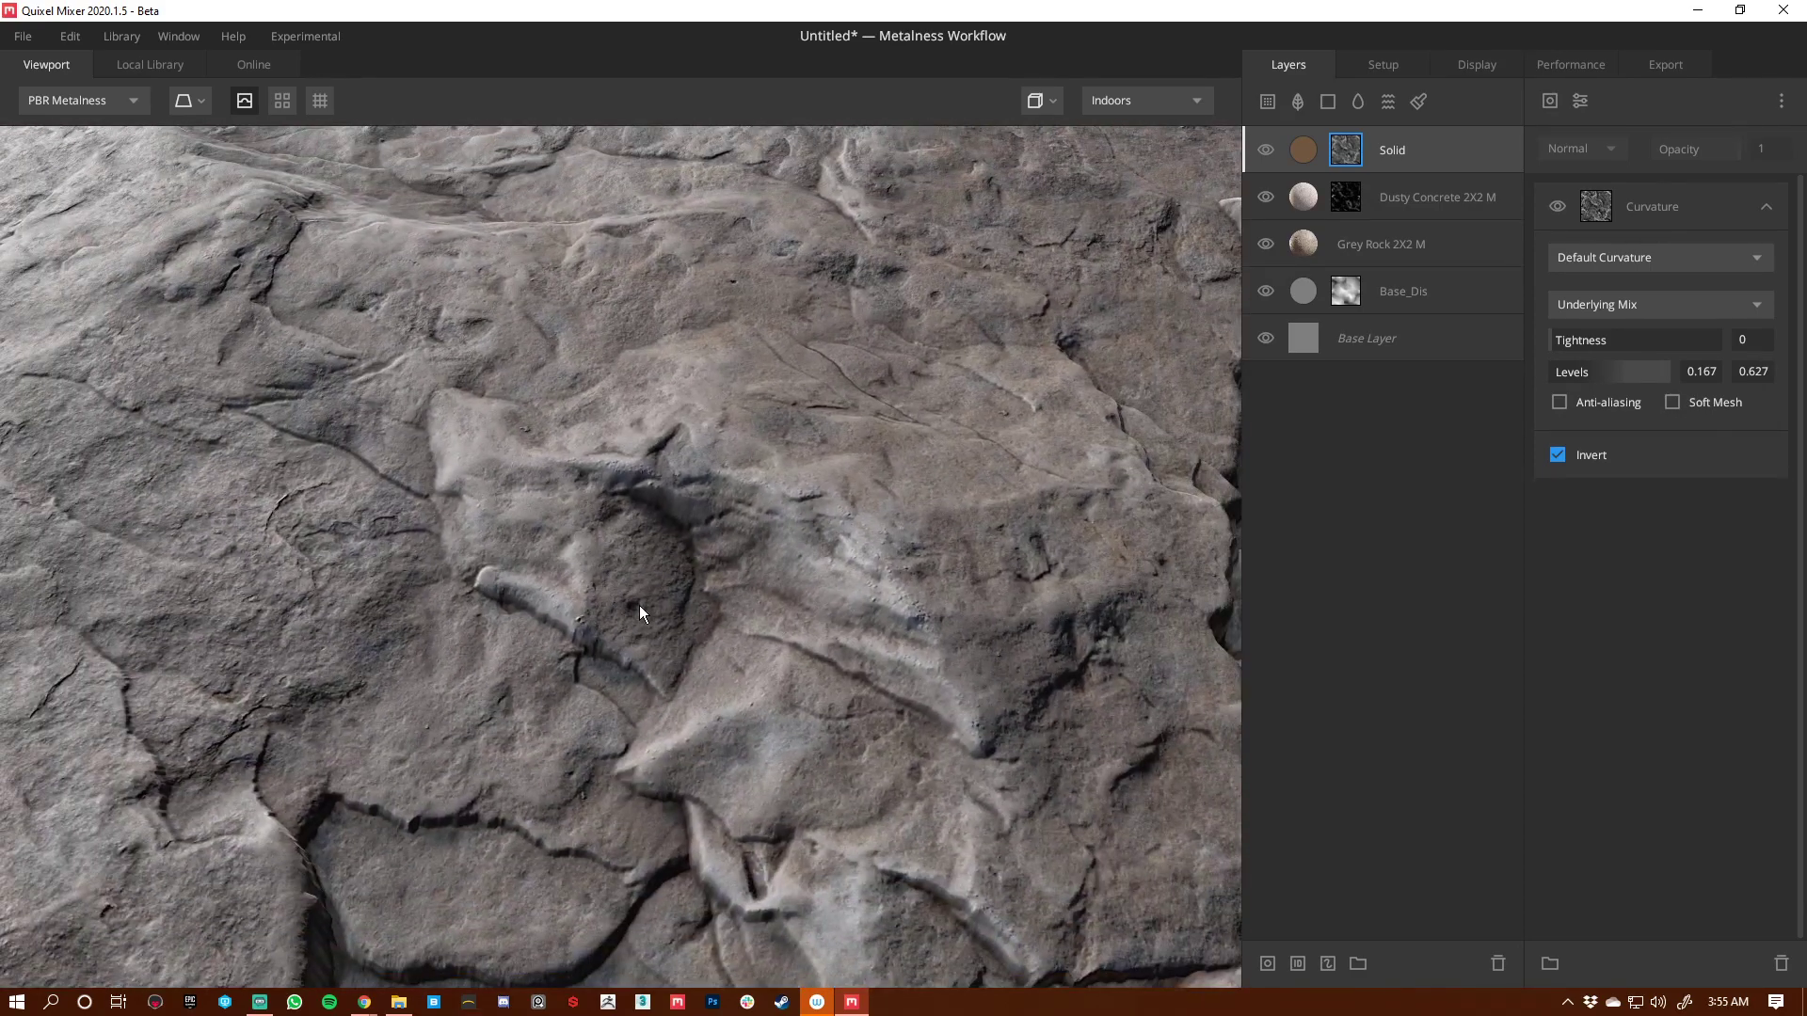
# Step: Display the roughness channel and change the Solid layer's roughness color to the grey 909090
pyautogui.press('4')
pyautogui.scroll(-4, 613, 583)
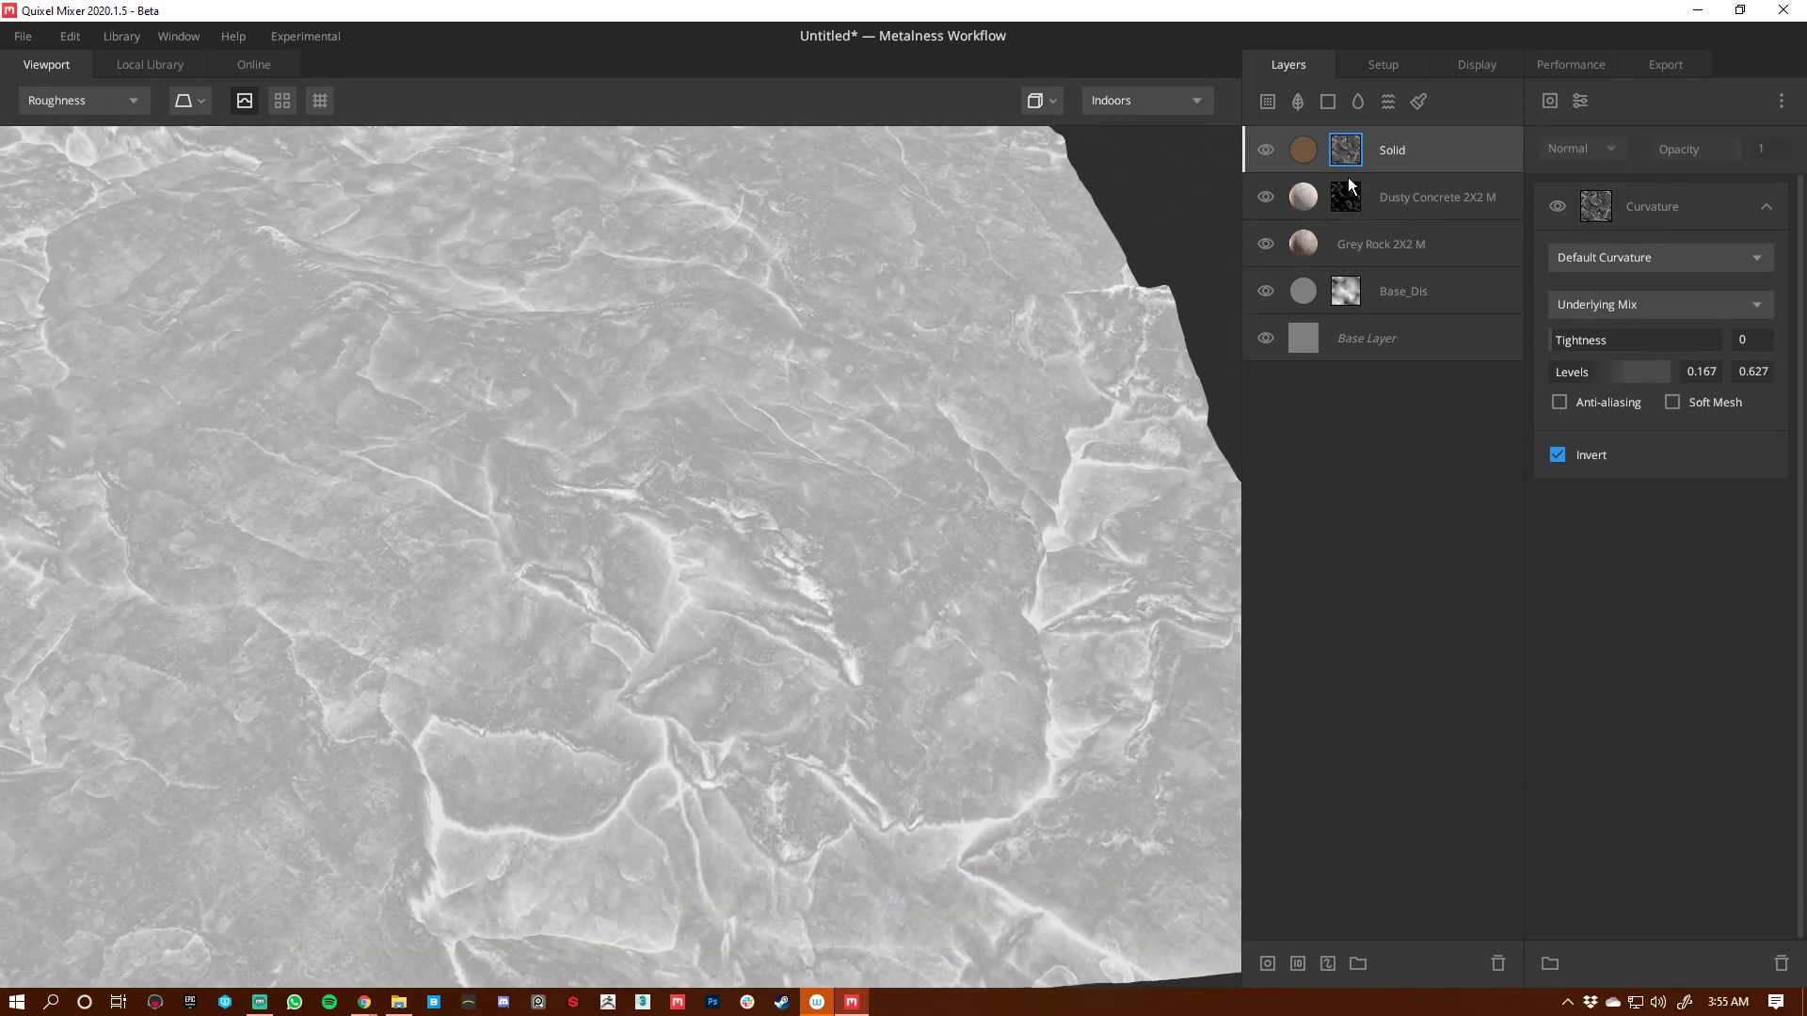
pyautogui.click(1301, 149)
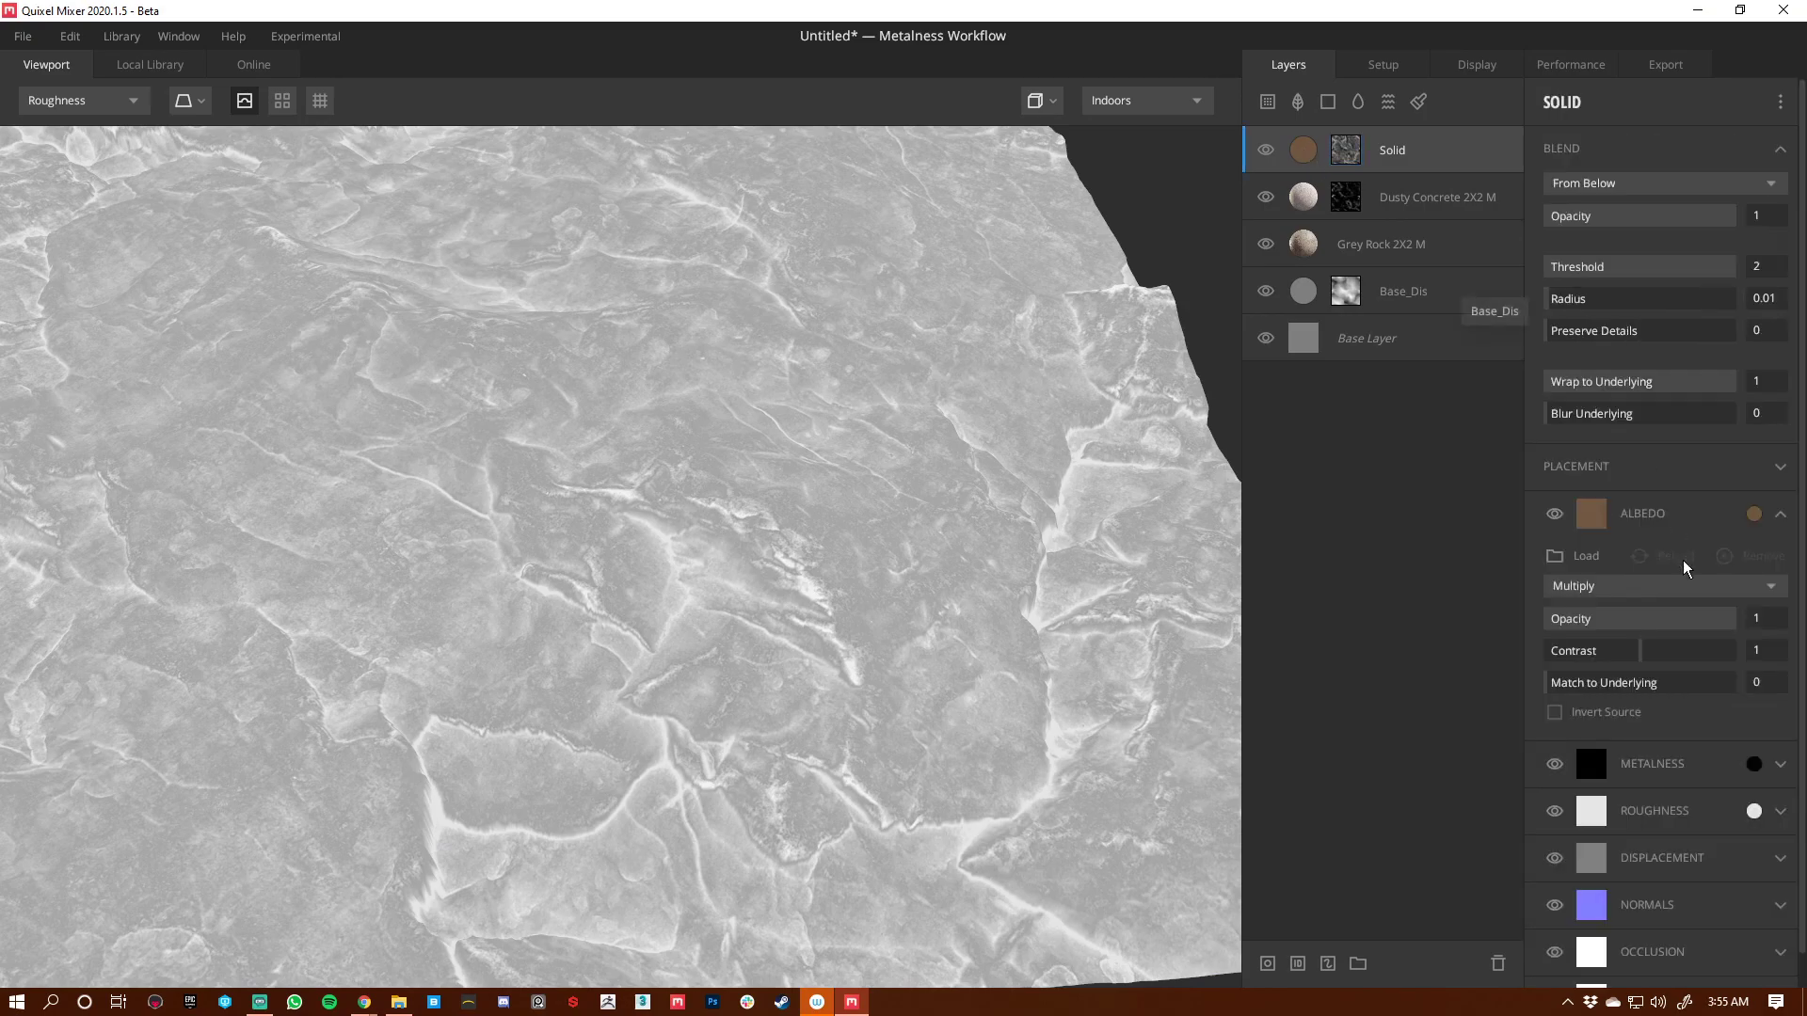
pyautogui.click(1754, 811)
pyautogui.moveTo(645, 461)
pyautogui.mouseDown()
pyautogui.moveTo(625, 532)
pyautogui.moveTo(601, 510)
pyautogui.mouseUp()
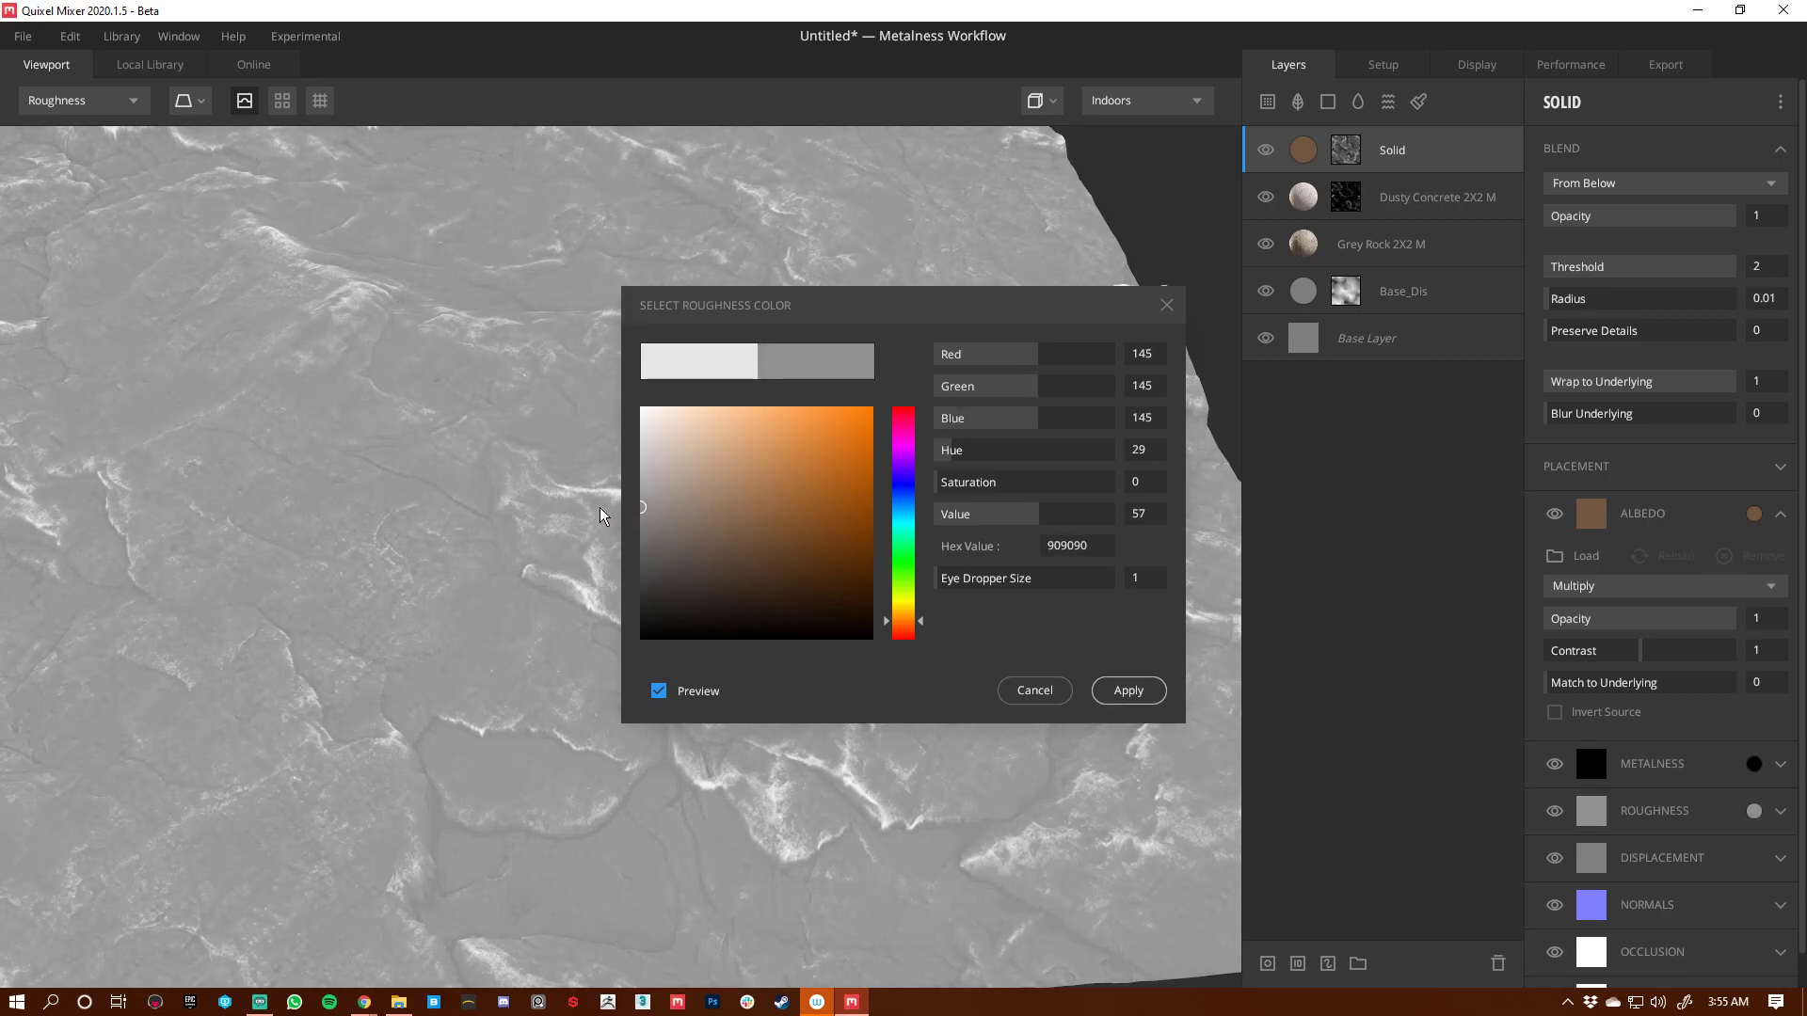
pyautogui.click(1128, 691)
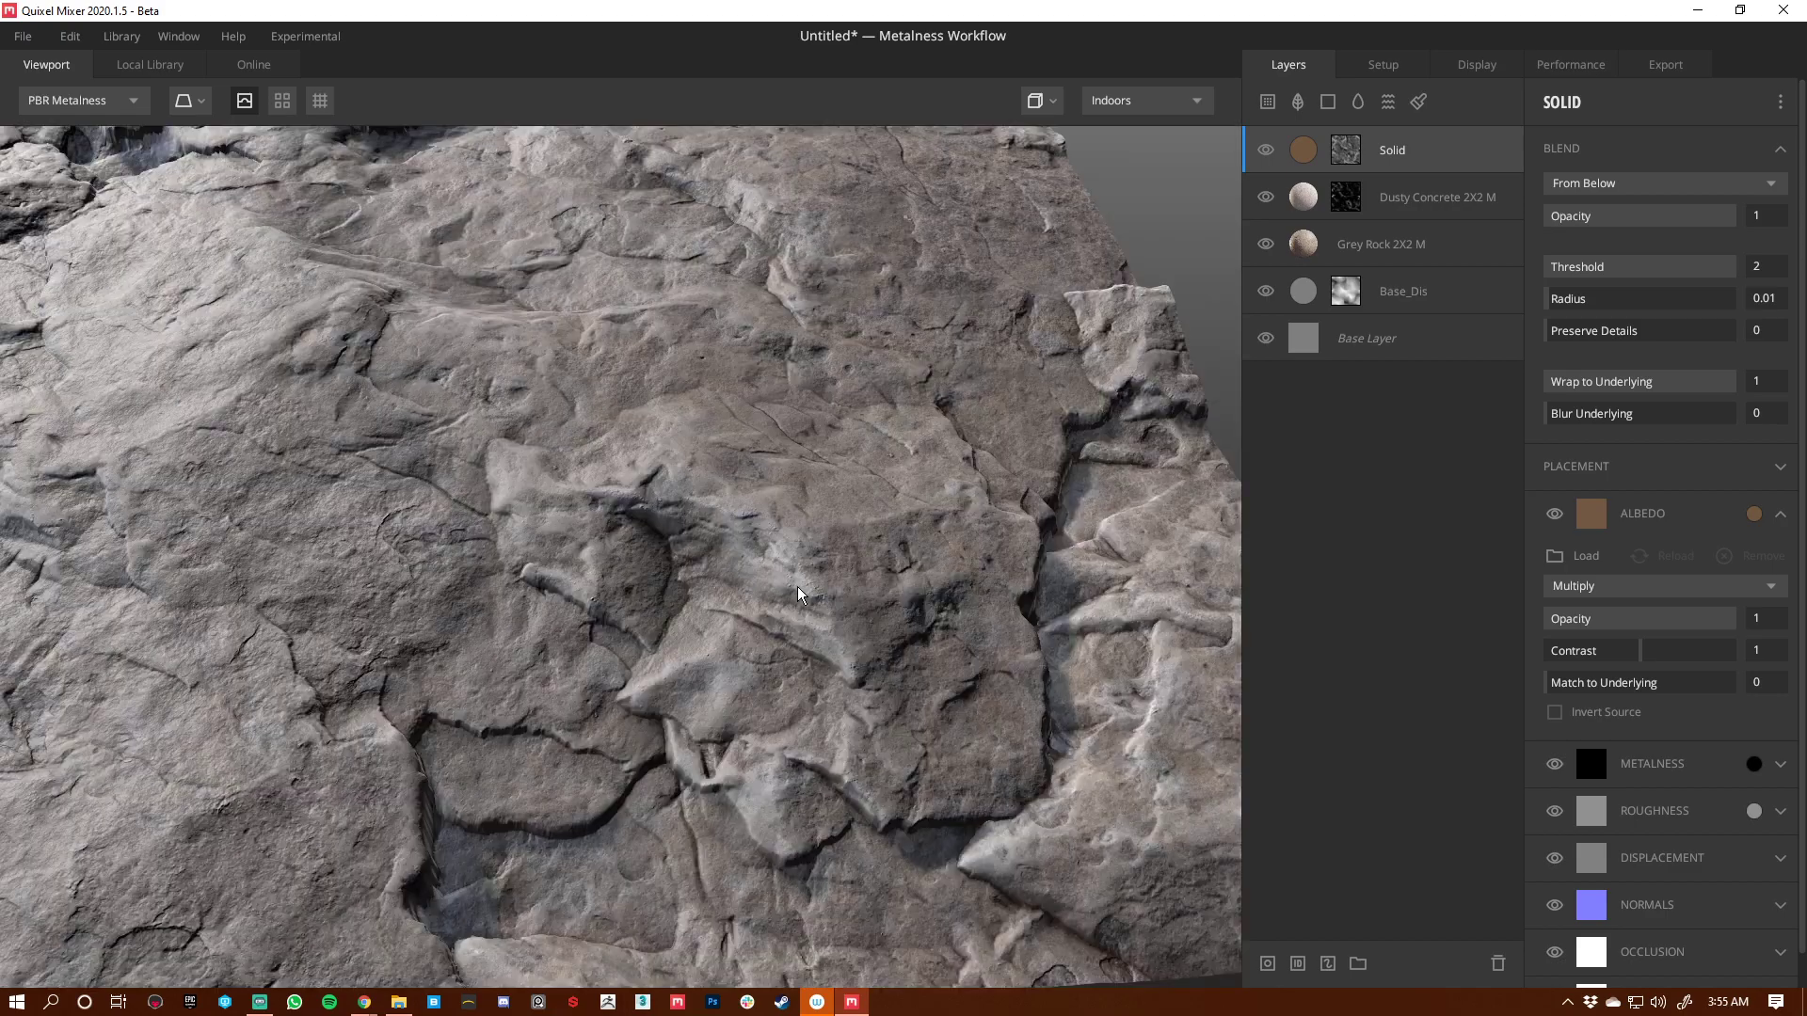
# Step: Examine the whole rock surface in PBR Metalness view from different angles and lighting directions
pyautogui.scroll(-5, 841, 585)
pyautogui.moveTo(686, 508); pyautogui.dragTo(730, 583)
pyautogui.scroll(2, 730, 589)
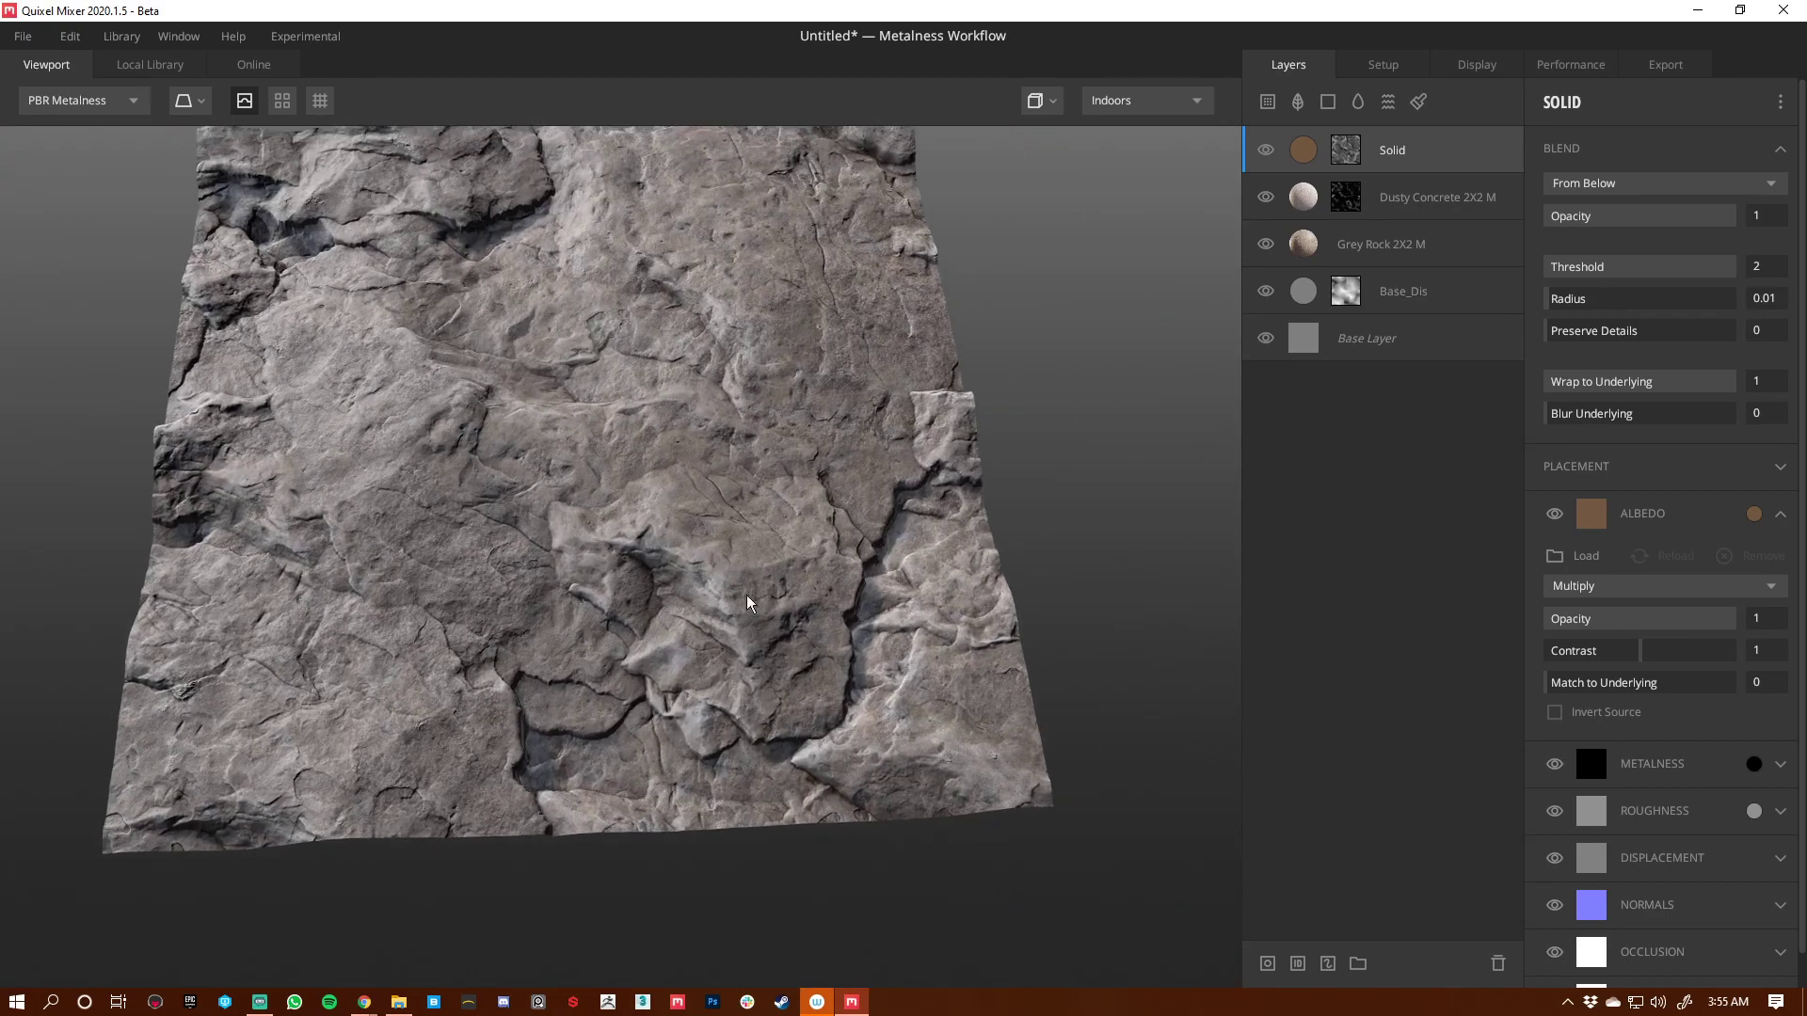
pyautogui.moveTo(730, 589); pyautogui.dragTo(750, 638, button='middle')
pyautogui.moveTo(750, 638); pyautogui.dragTo(783, 633)
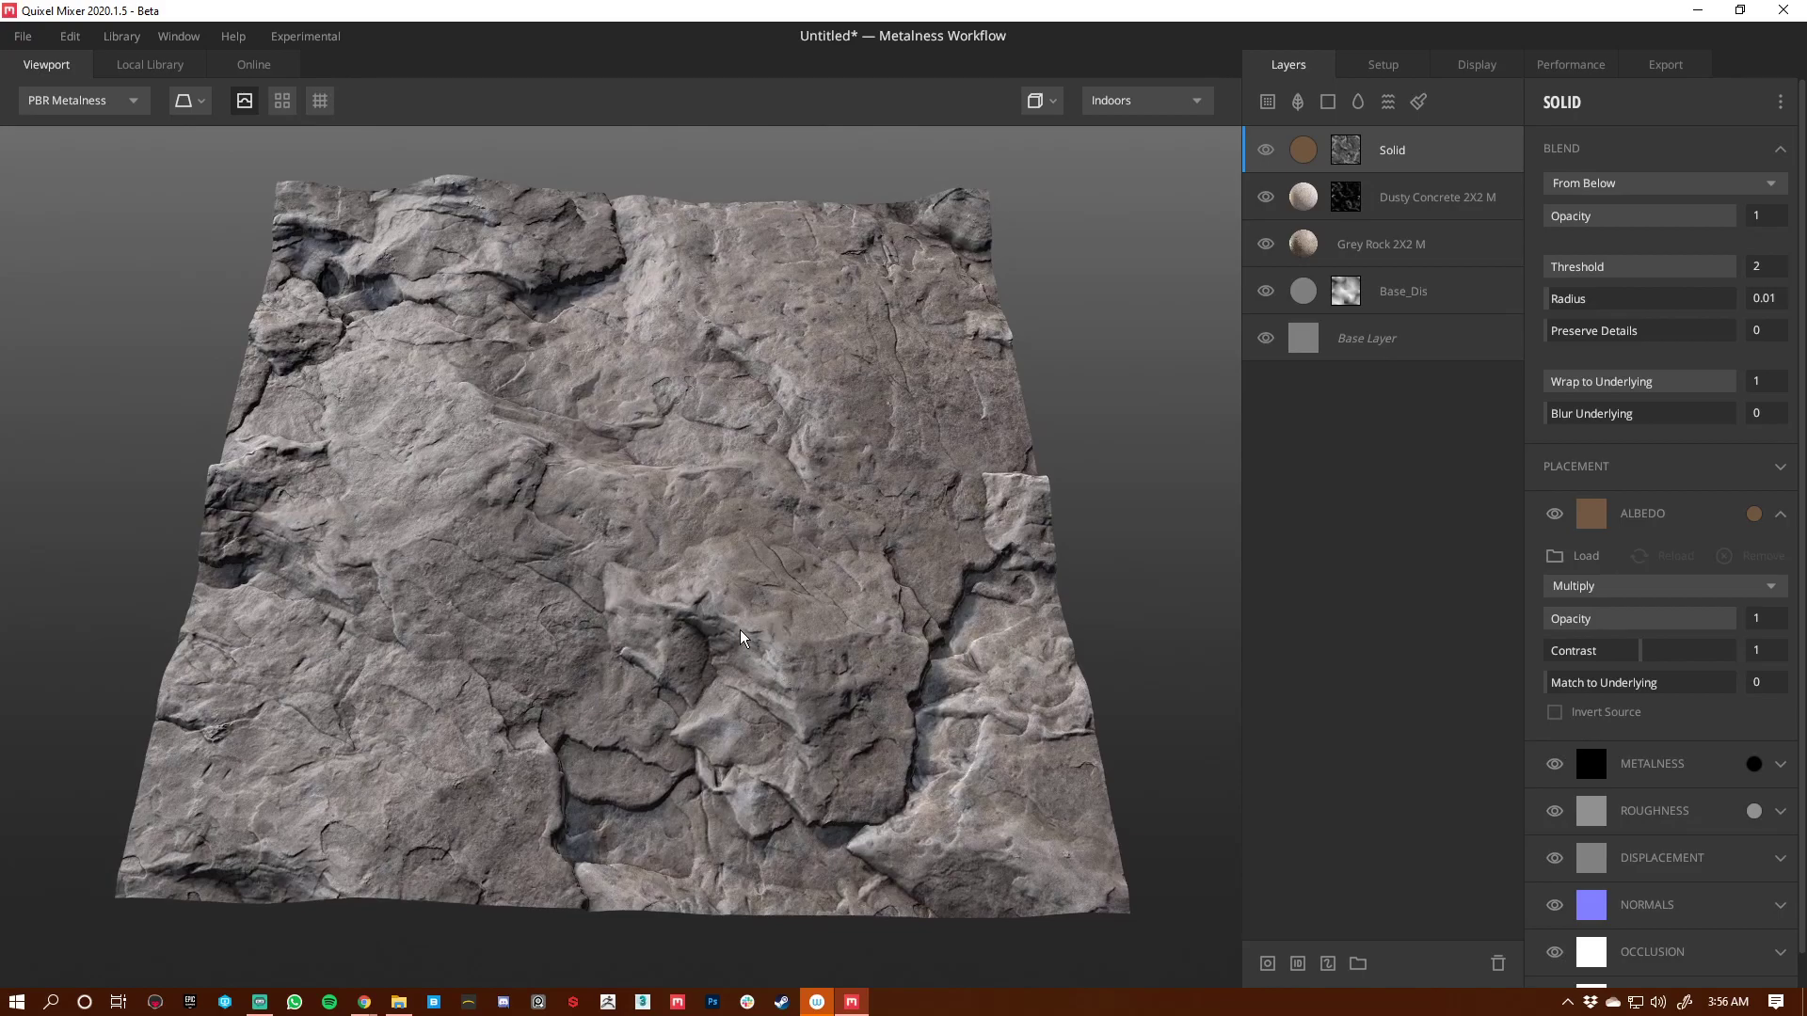
pyautogui.moveTo(746, 634); pyautogui.dragTo(760, 622, button='middle')
pyautogui.moveTo(760, 631)
pyautogui.mouseDown()
pyautogui.moveTo(827, 625)
pyautogui.moveTo(625, 596)
pyautogui.moveTo(432, 621)
pyautogui.moveTo(506, 614)
pyautogui.mouseUp()
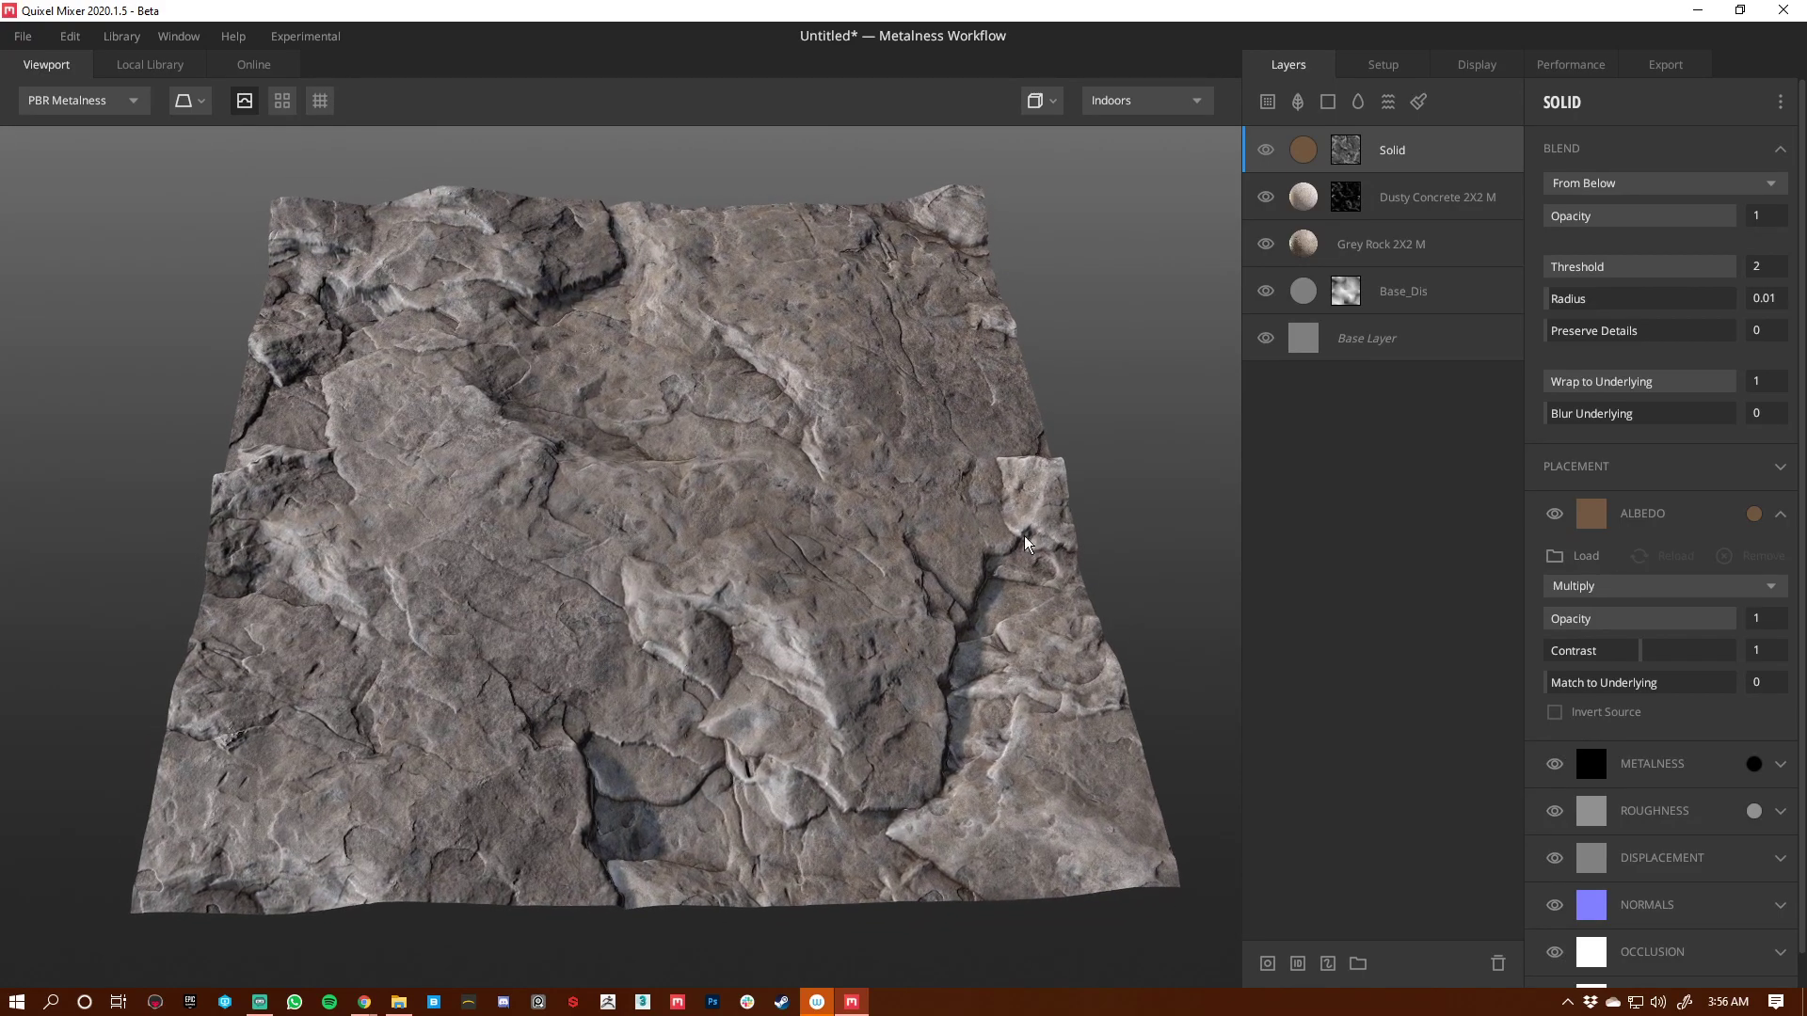
# Step: Add the Leakage atlas from the local library above the Solid layer and set its placement scale to 2.316
pyautogui.click(1298, 102)
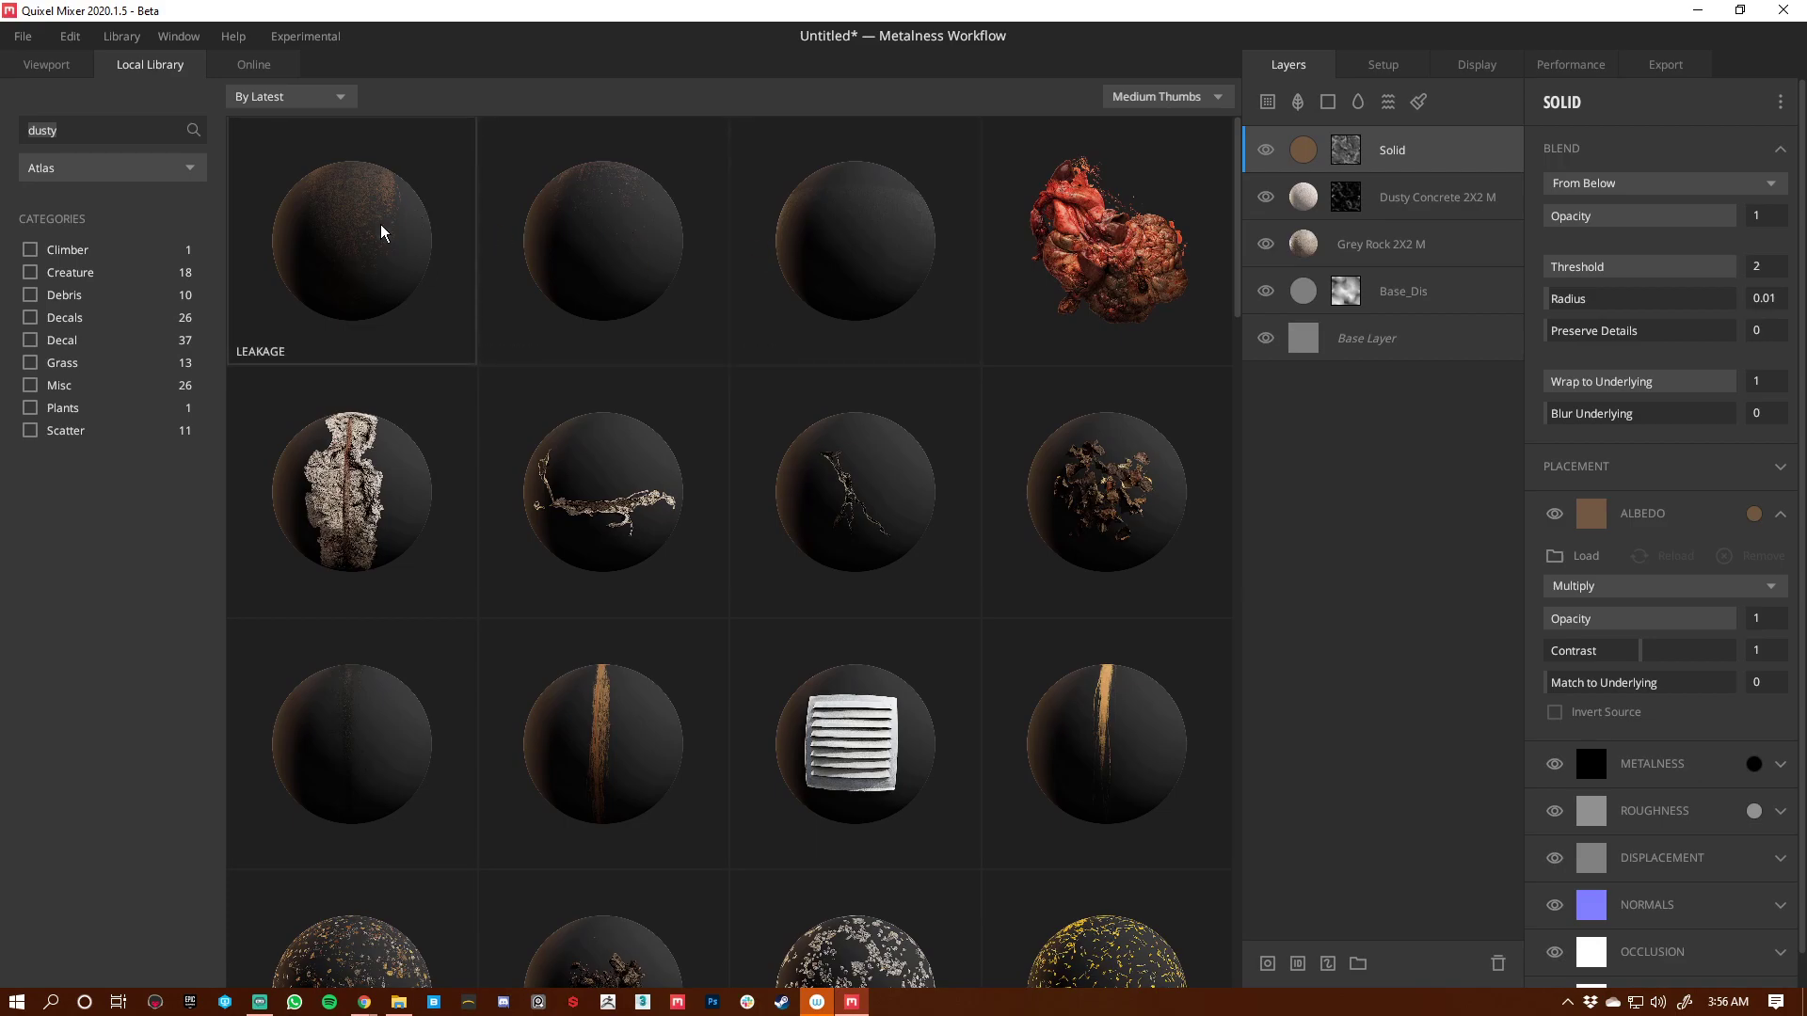
pyautogui.click(382, 233)
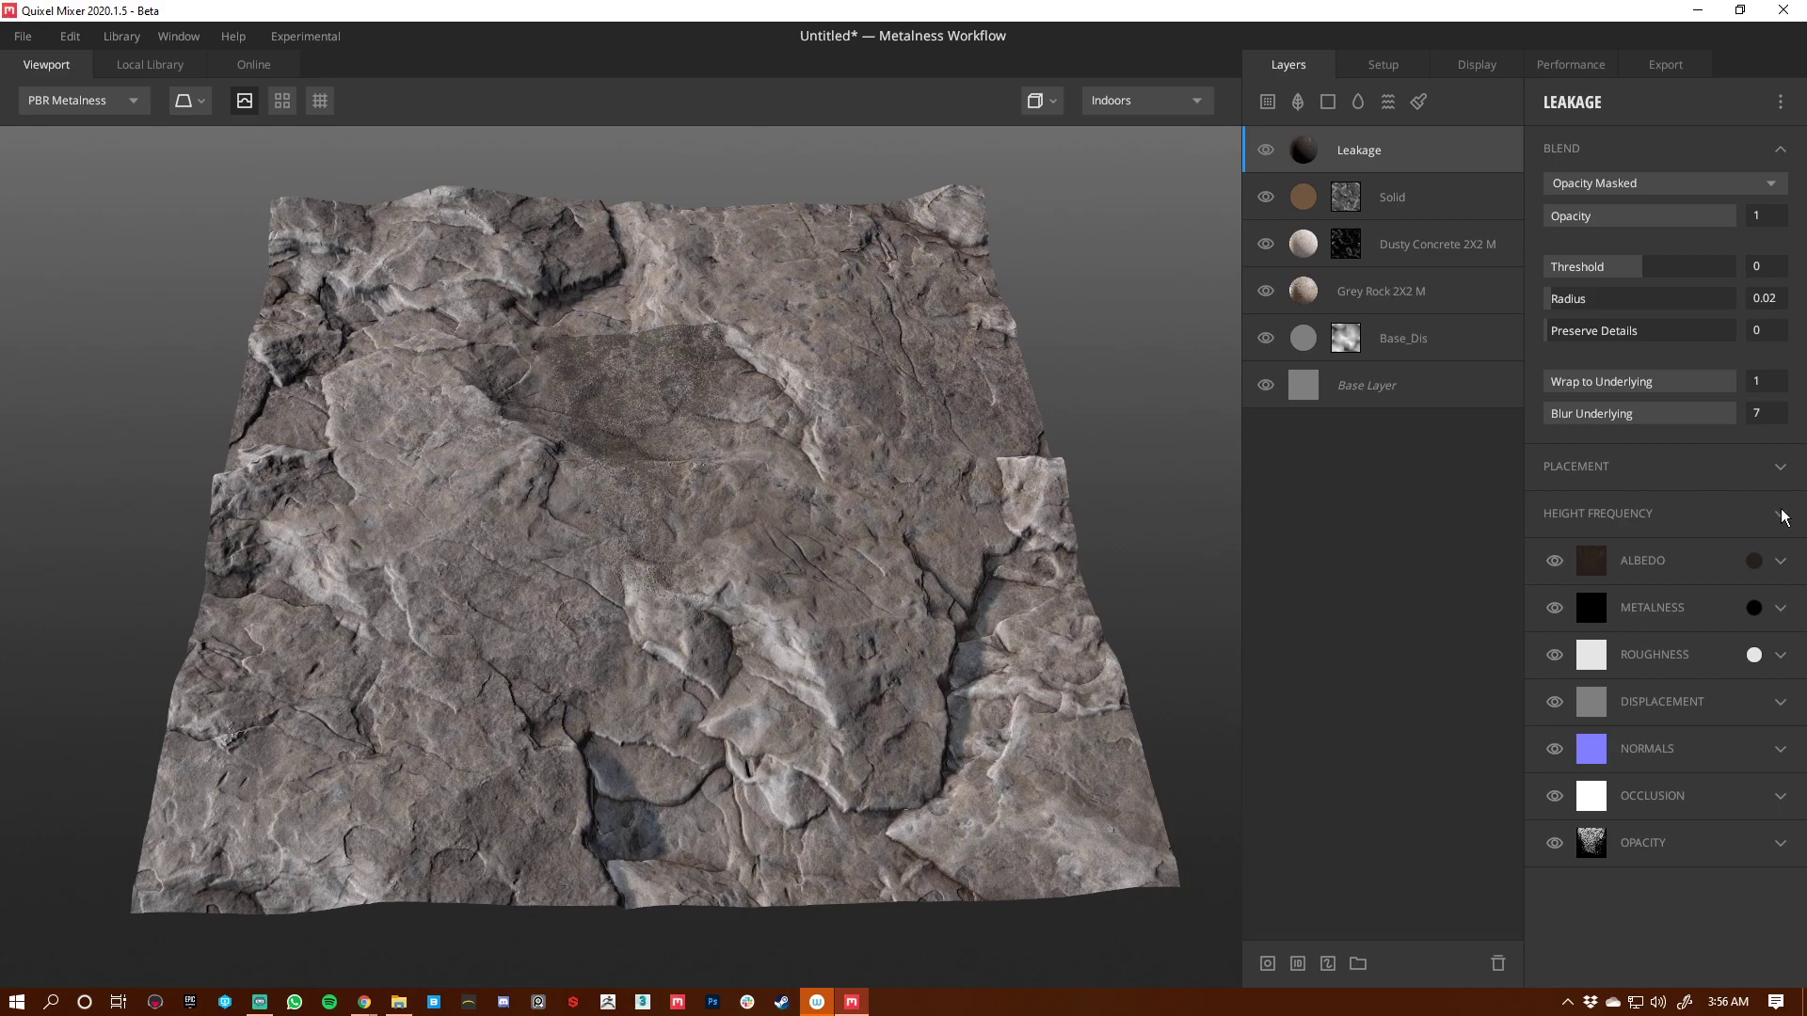
pyautogui.click(1780, 478)
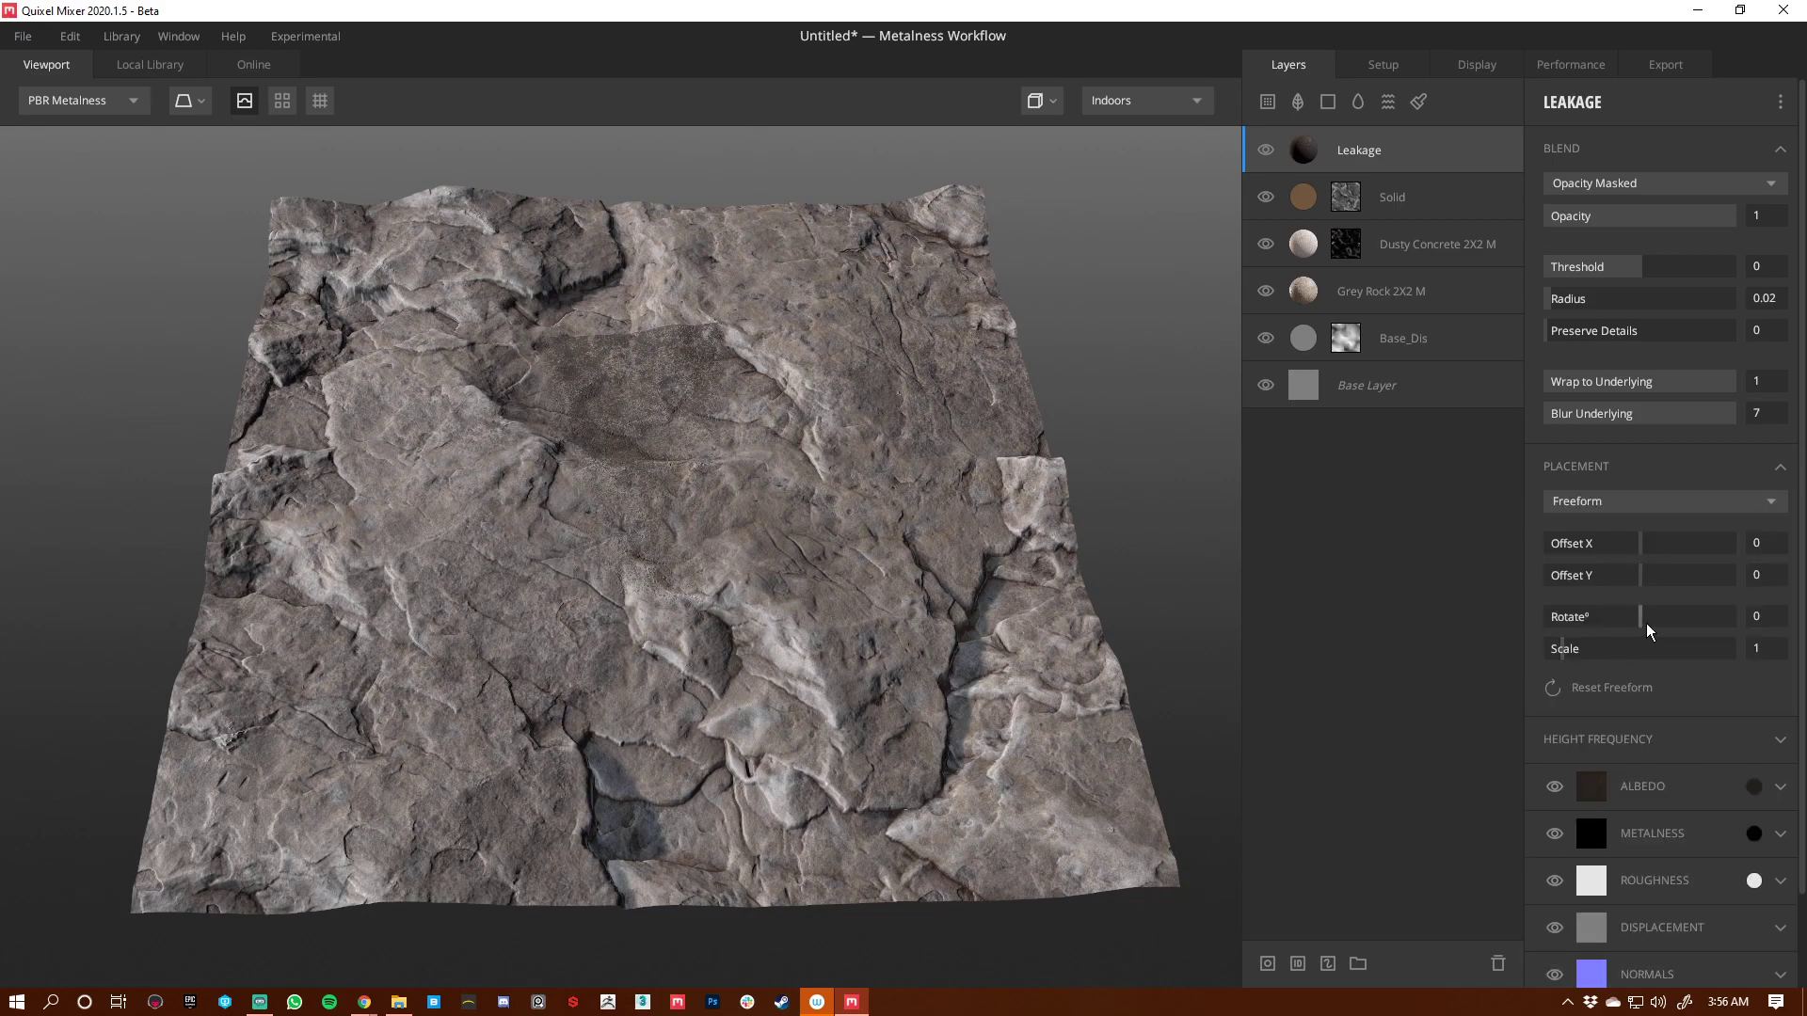
pyautogui.moveTo(1577, 654); pyautogui.dragTo(1590, 652)
pyautogui.scroll(-1, 649, 596)
pyautogui.moveTo(649, 587); pyautogui.dragTo(650, 610)
pyautogui.scroll(-1, 773, 517)
pyautogui.moveTo(758, 510); pyautogui.dragTo(742, 516, button='middle')
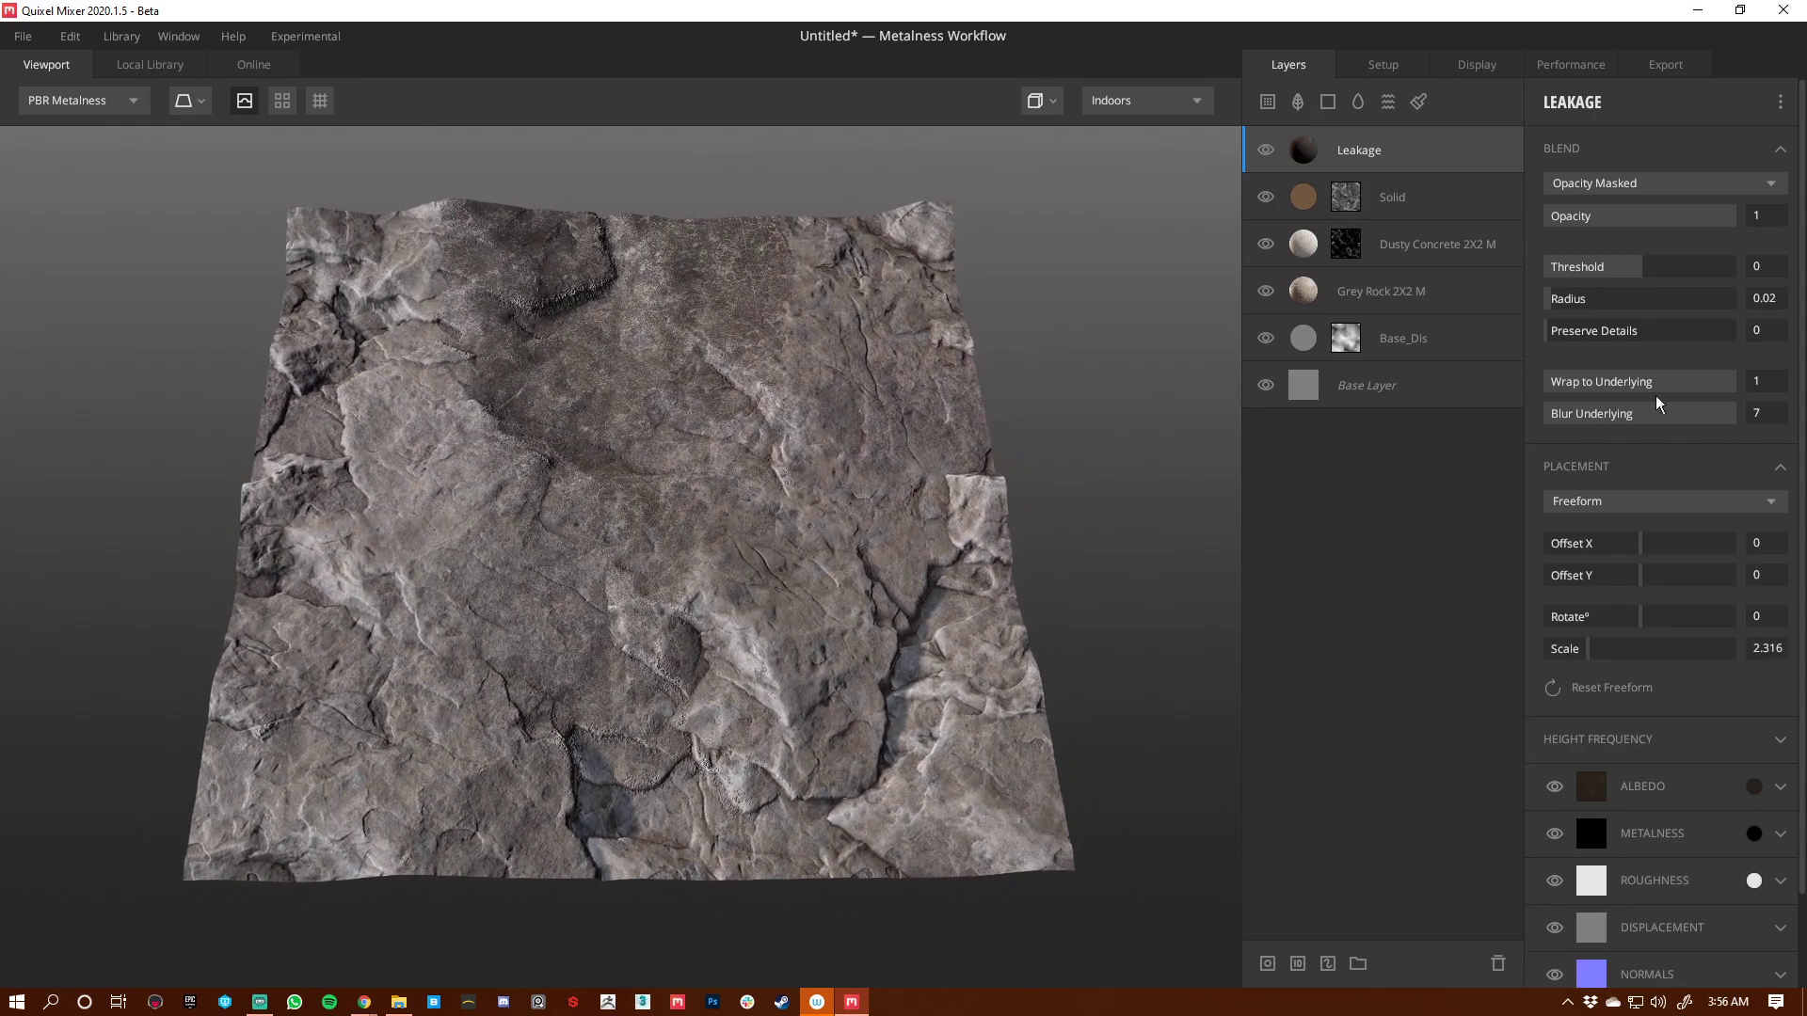
# Step: Set the Leakage layer's opacity to 0.612 and darken its roughness color to a mid grey, checking the roughness channel
pyautogui.moveTo(1646, 230); pyautogui.dragTo(1662, 223)
pyautogui.press('4')
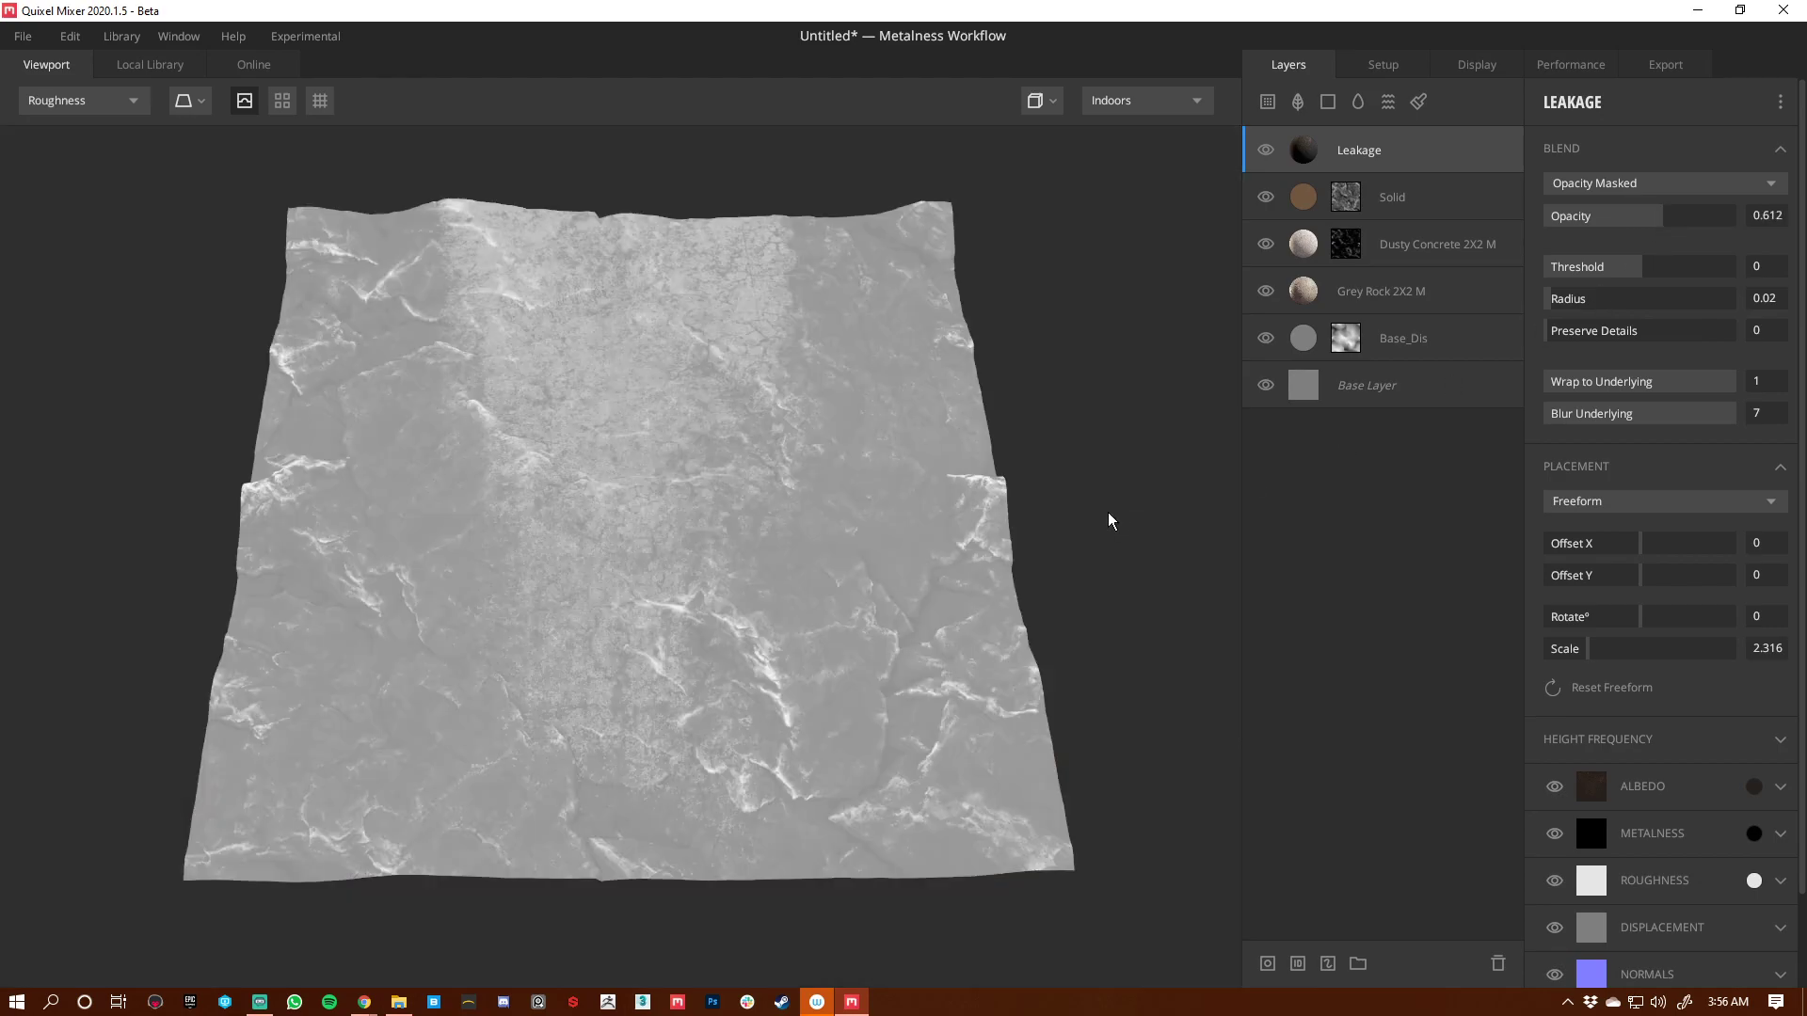
pyautogui.moveTo(659, 393); pyautogui.dragTo(715, 416, button='right')
pyautogui.scroll(-1, 1714, 664)
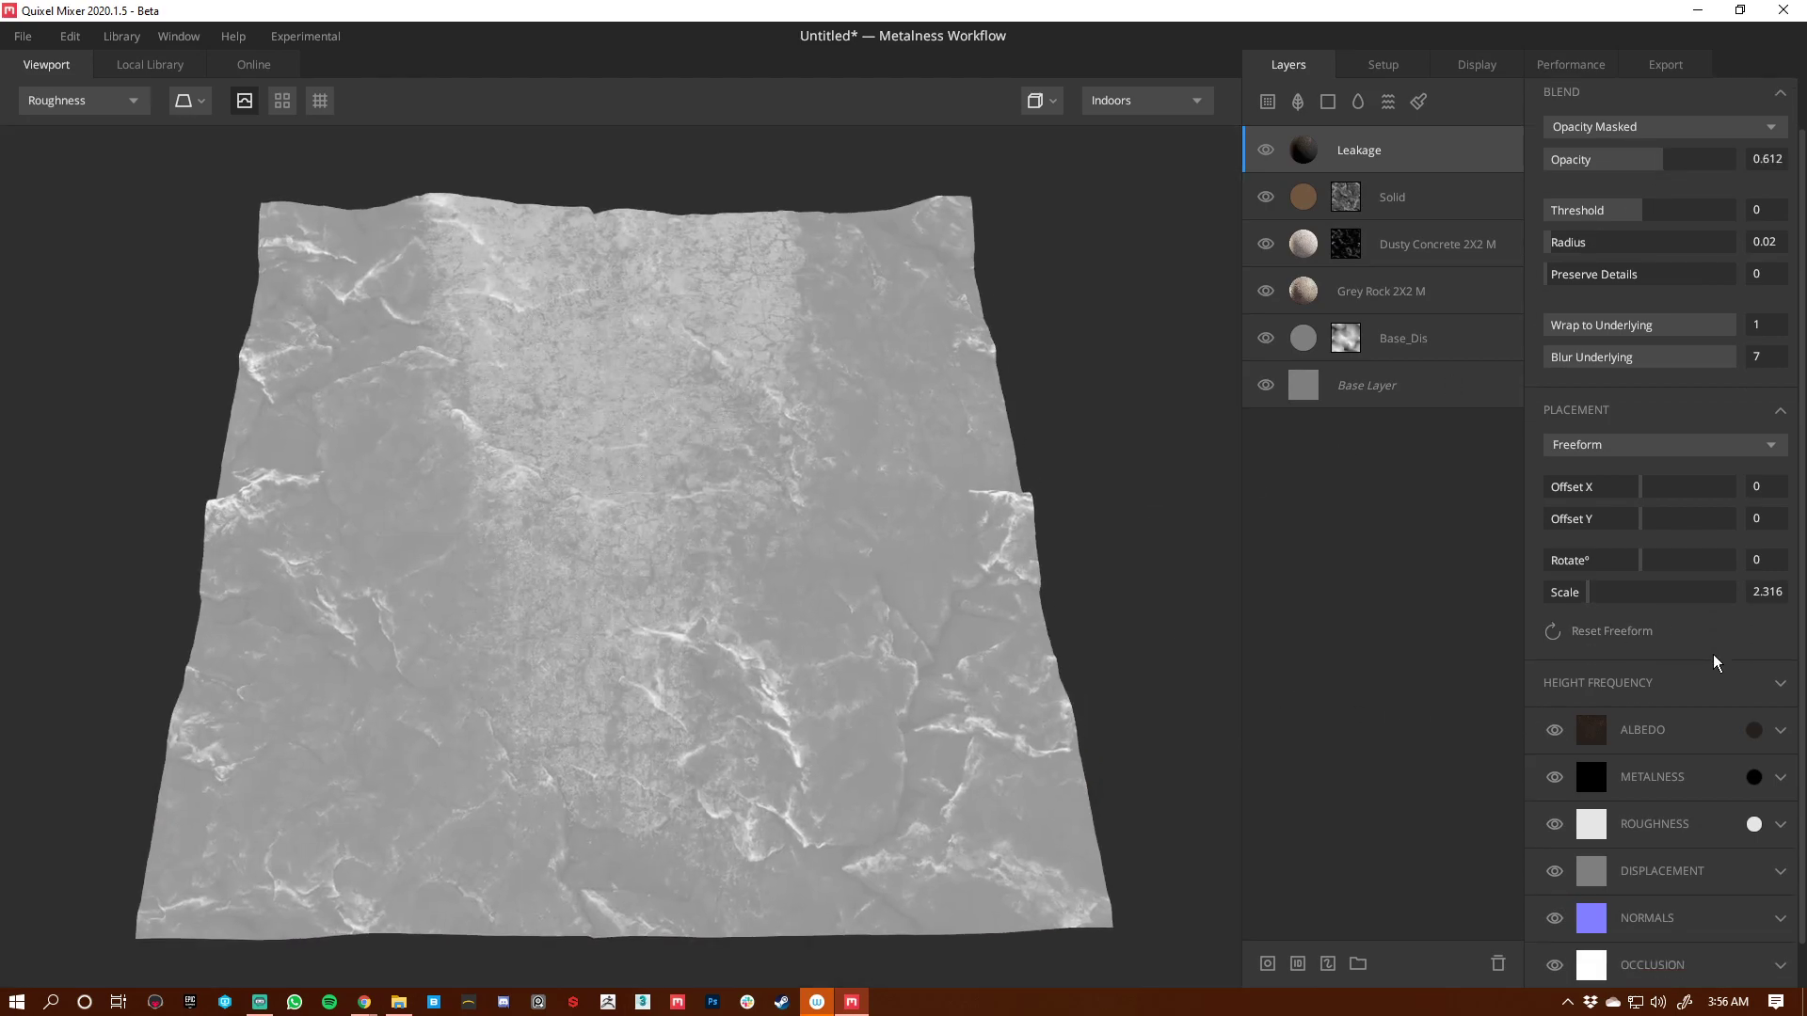
pyautogui.click(1754, 825)
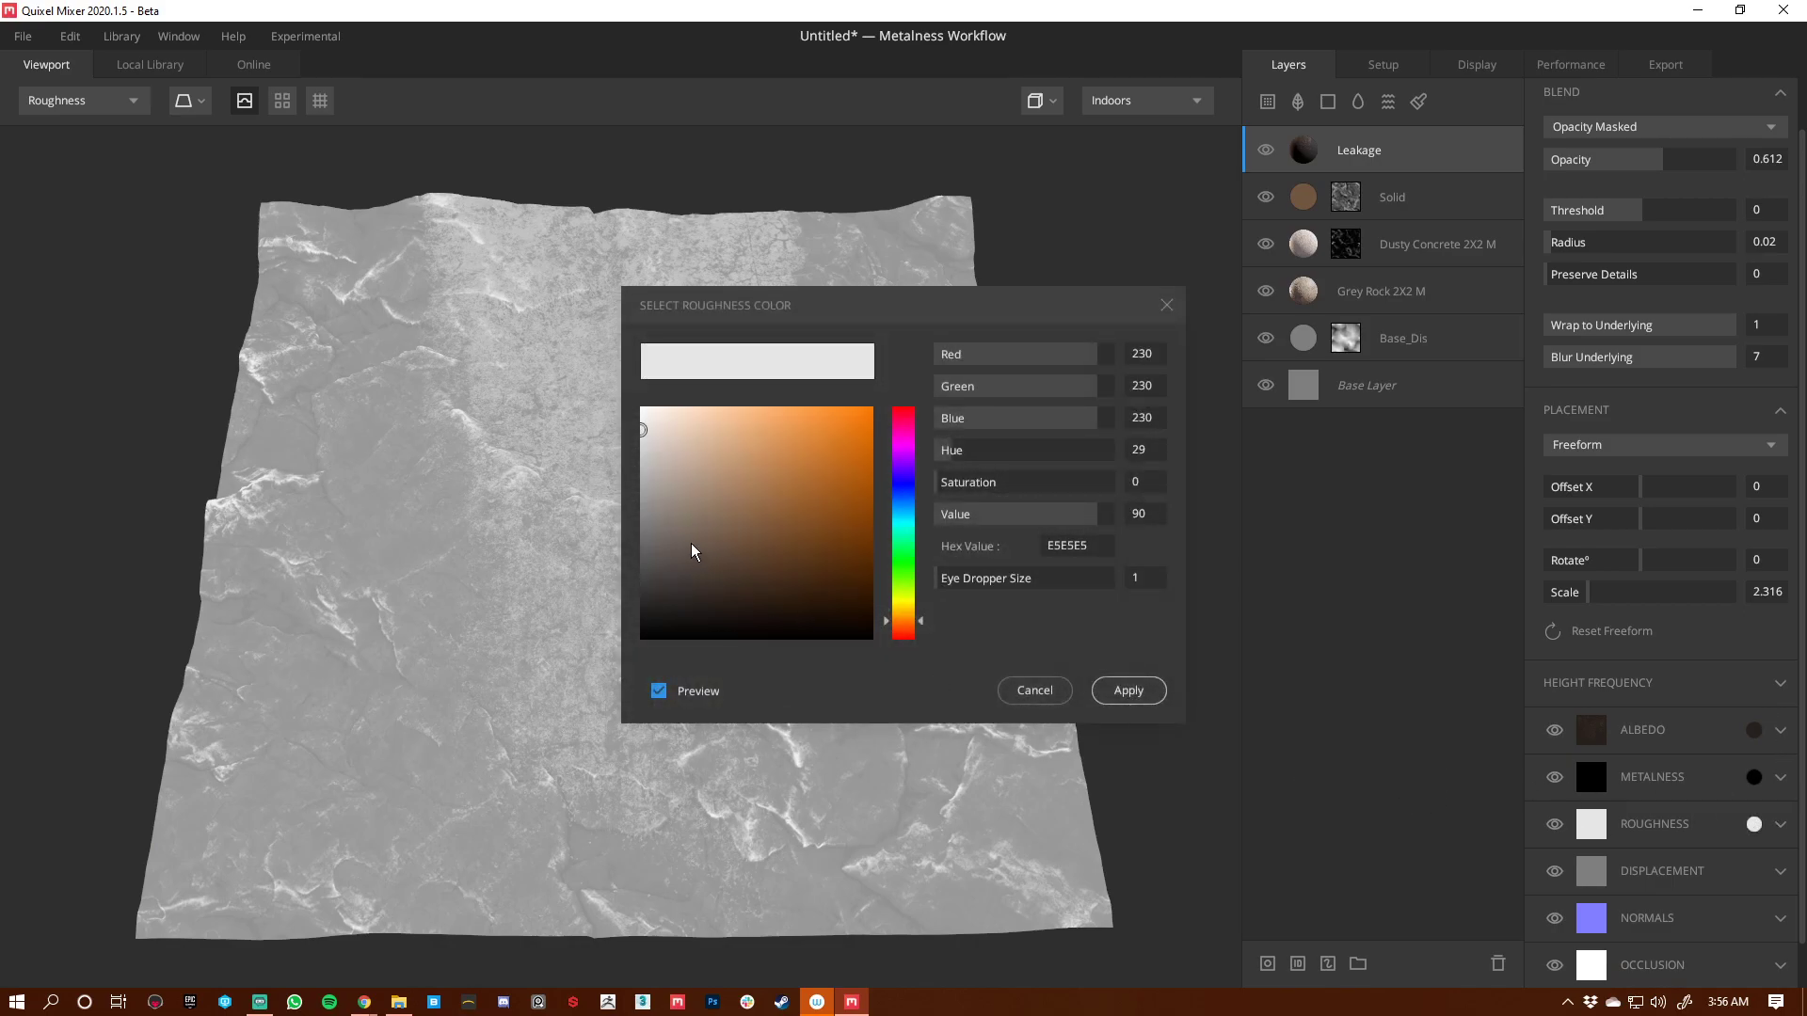
pyautogui.click(650, 508)
pyautogui.moveTo(650, 512); pyautogui.dragTo(626, 544)
pyautogui.click(1129, 690)
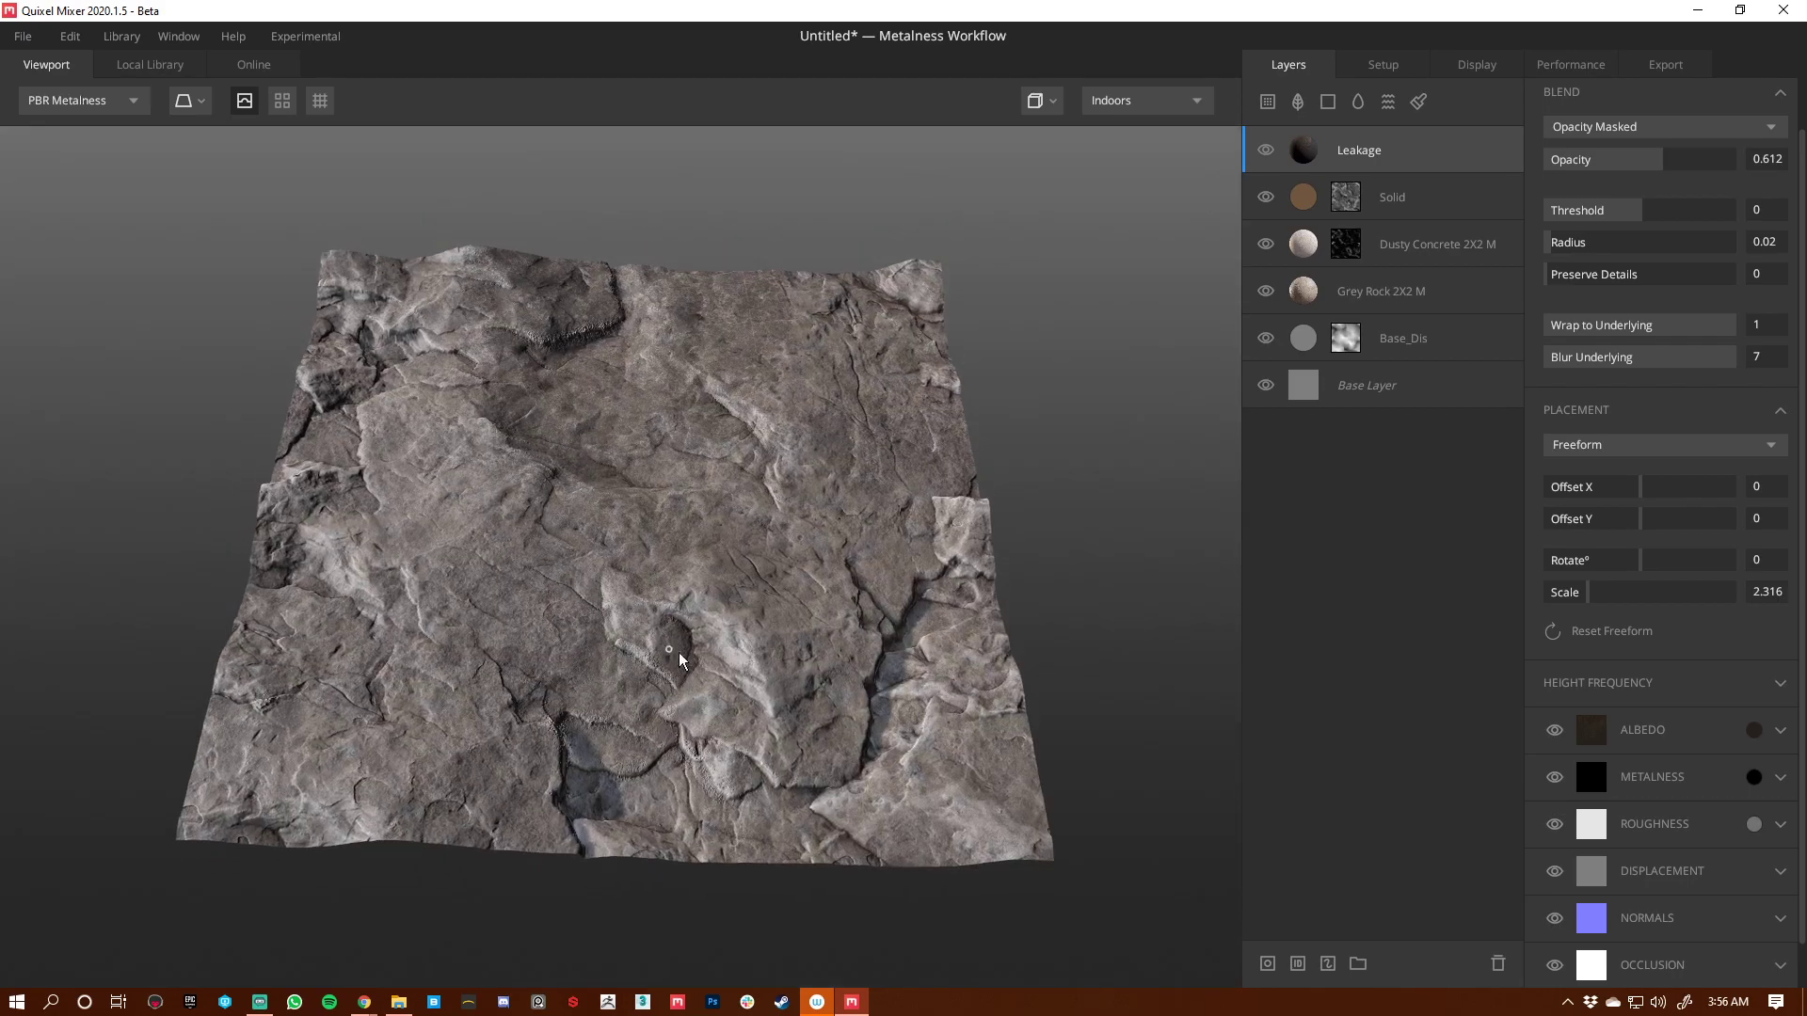
# Step: Shift the Leakage layer to Offset X 0.209 and Offset Y 0.01, and duplicate it with the copy's Offset X at -0.234
pyautogui.moveTo(680, 652); pyautogui.dragTo(791, 680)
pyautogui.moveTo(1640, 526); pyautogui.dragTo(1657, 496)
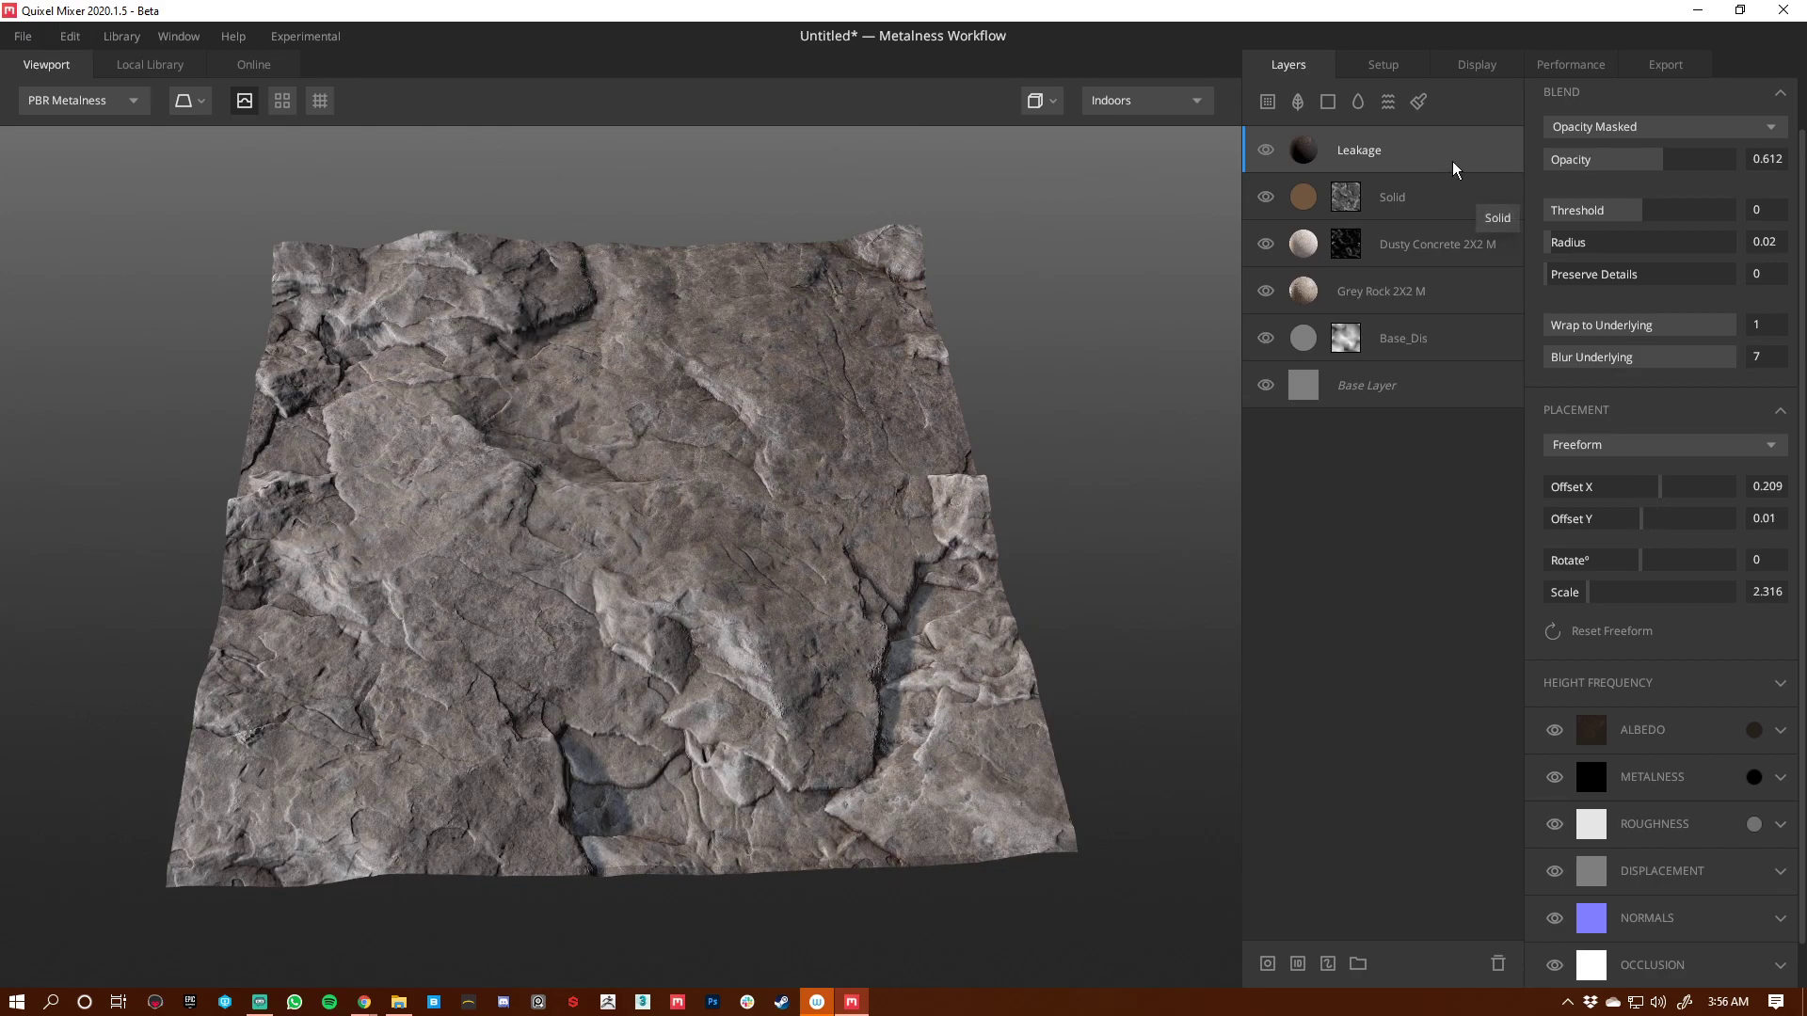
pyautogui.hotkey('ctrl', 'd')
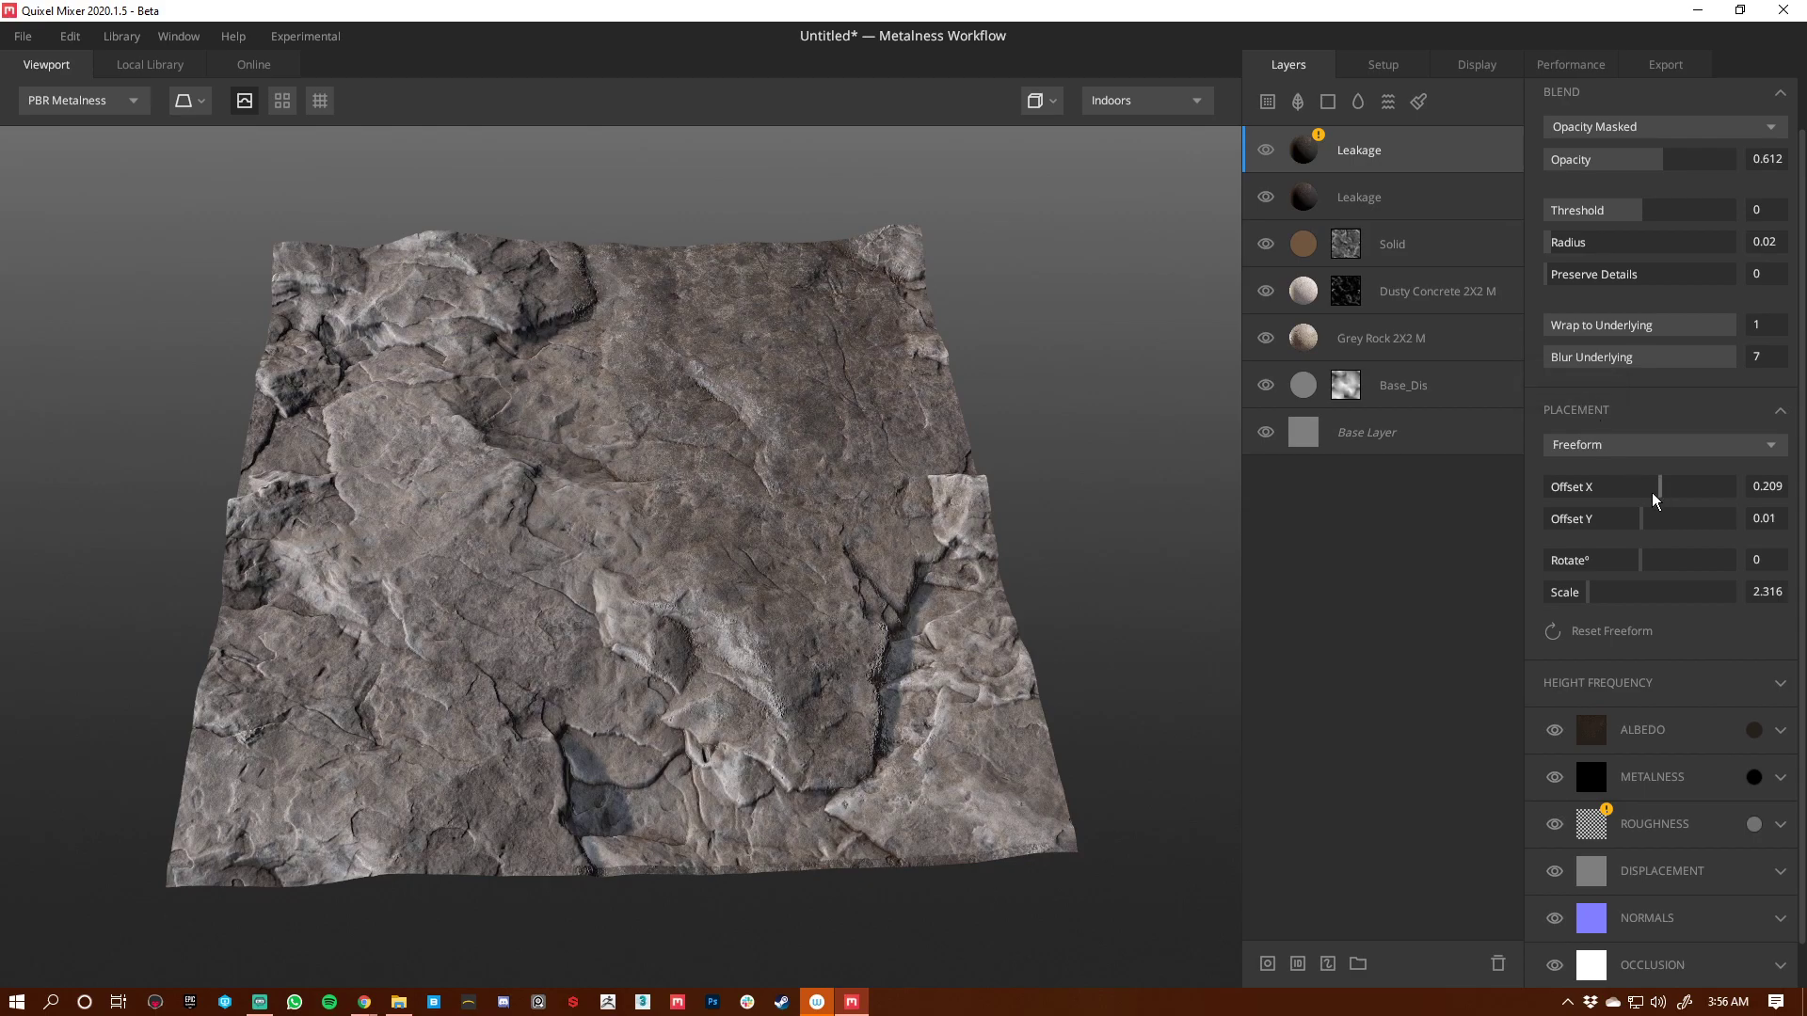
pyautogui.moveTo(1656, 497); pyautogui.dragTo(1617, 485)
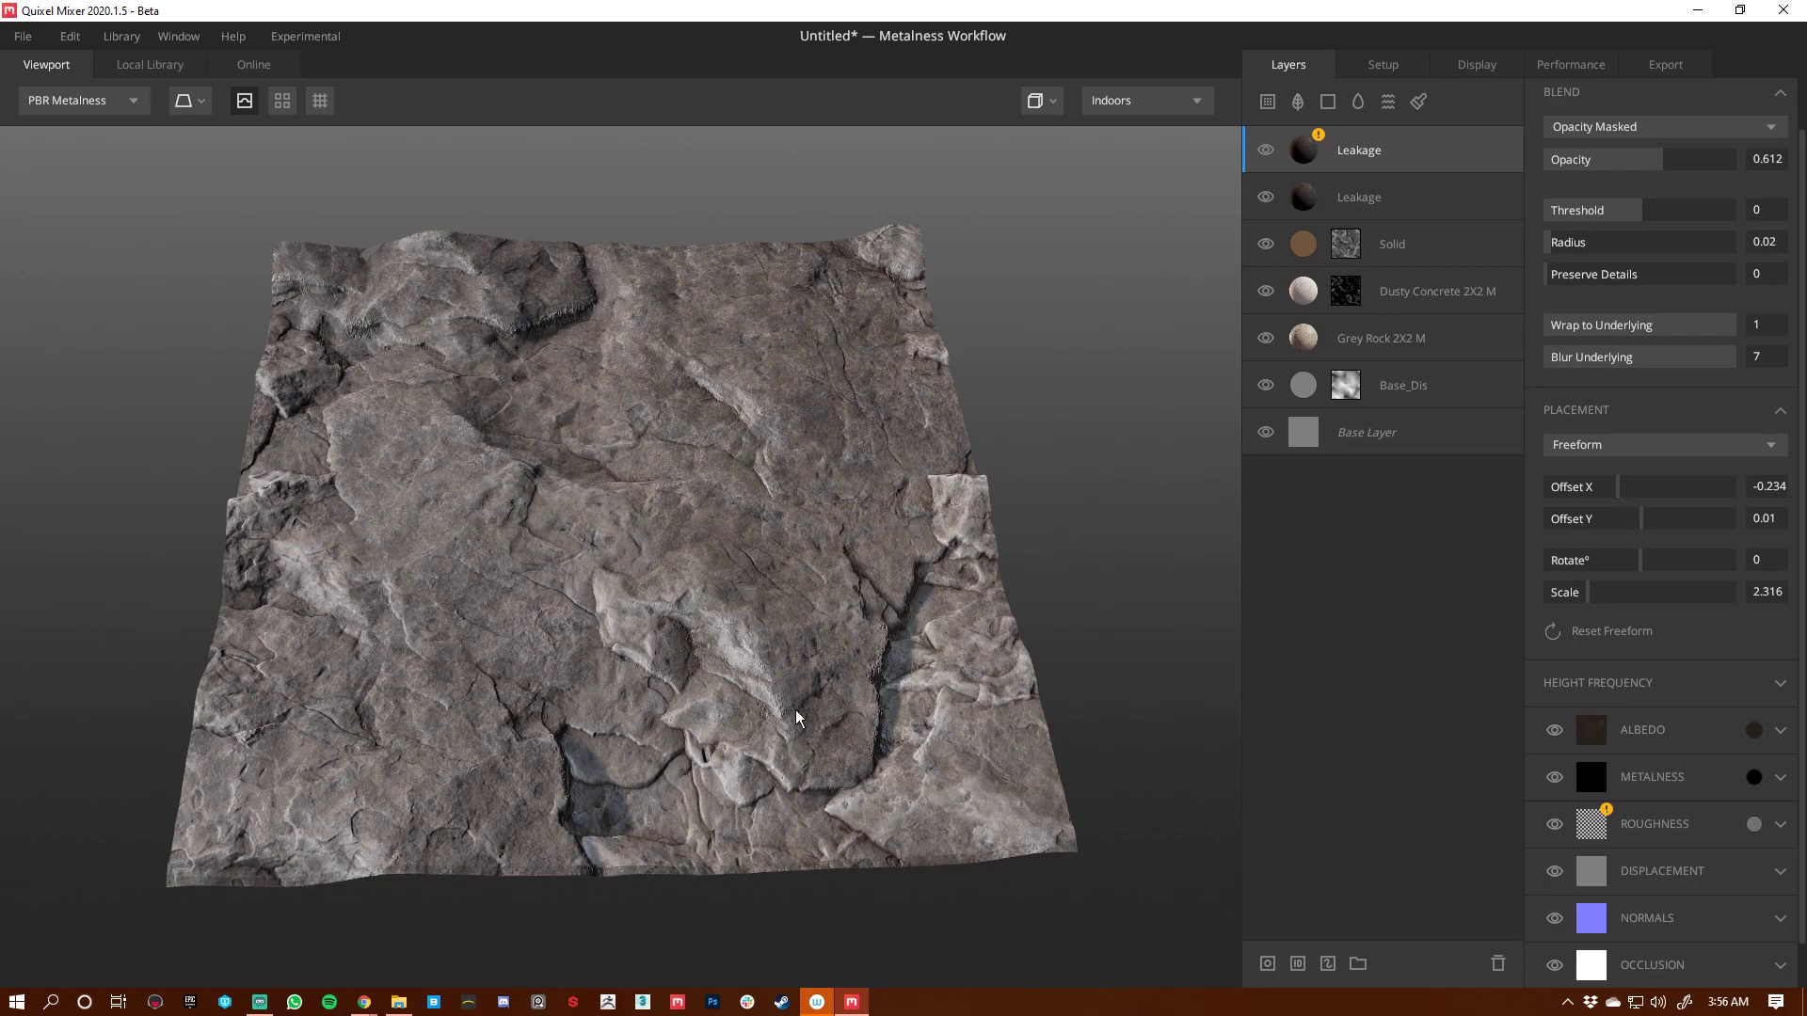
# Step: Examine the rock surface's colors in the Albedo view, from both the full surface and closer in
pyautogui.press('2')
pyautogui.keyDown('alt'); pyautogui.moveTo(702, 499); pyautogui.dragTo(687, 534); pyautogui.keyUp('alt')
pyautogui.keyDown('alt'); pyautogui.moveTo(685, 536); pyautogui.dragTo(752, 569, button='right'); pyautogui.keyUp('alt')
pyautogui.moveTo(753, 571)
pyautogui.keyDown('alt'); pyautogui.mouseDown()
pyautogui.moveTo(774, 638)
pyautogui.moveTo(877, 623)
pyautogui.moveTo(840, 640)
pyautogui.moveTo(854, 572)
pyautogui.moveTo(853, 611)
pyautogui.mouseUp(); pyautogui.keyUp('alt')
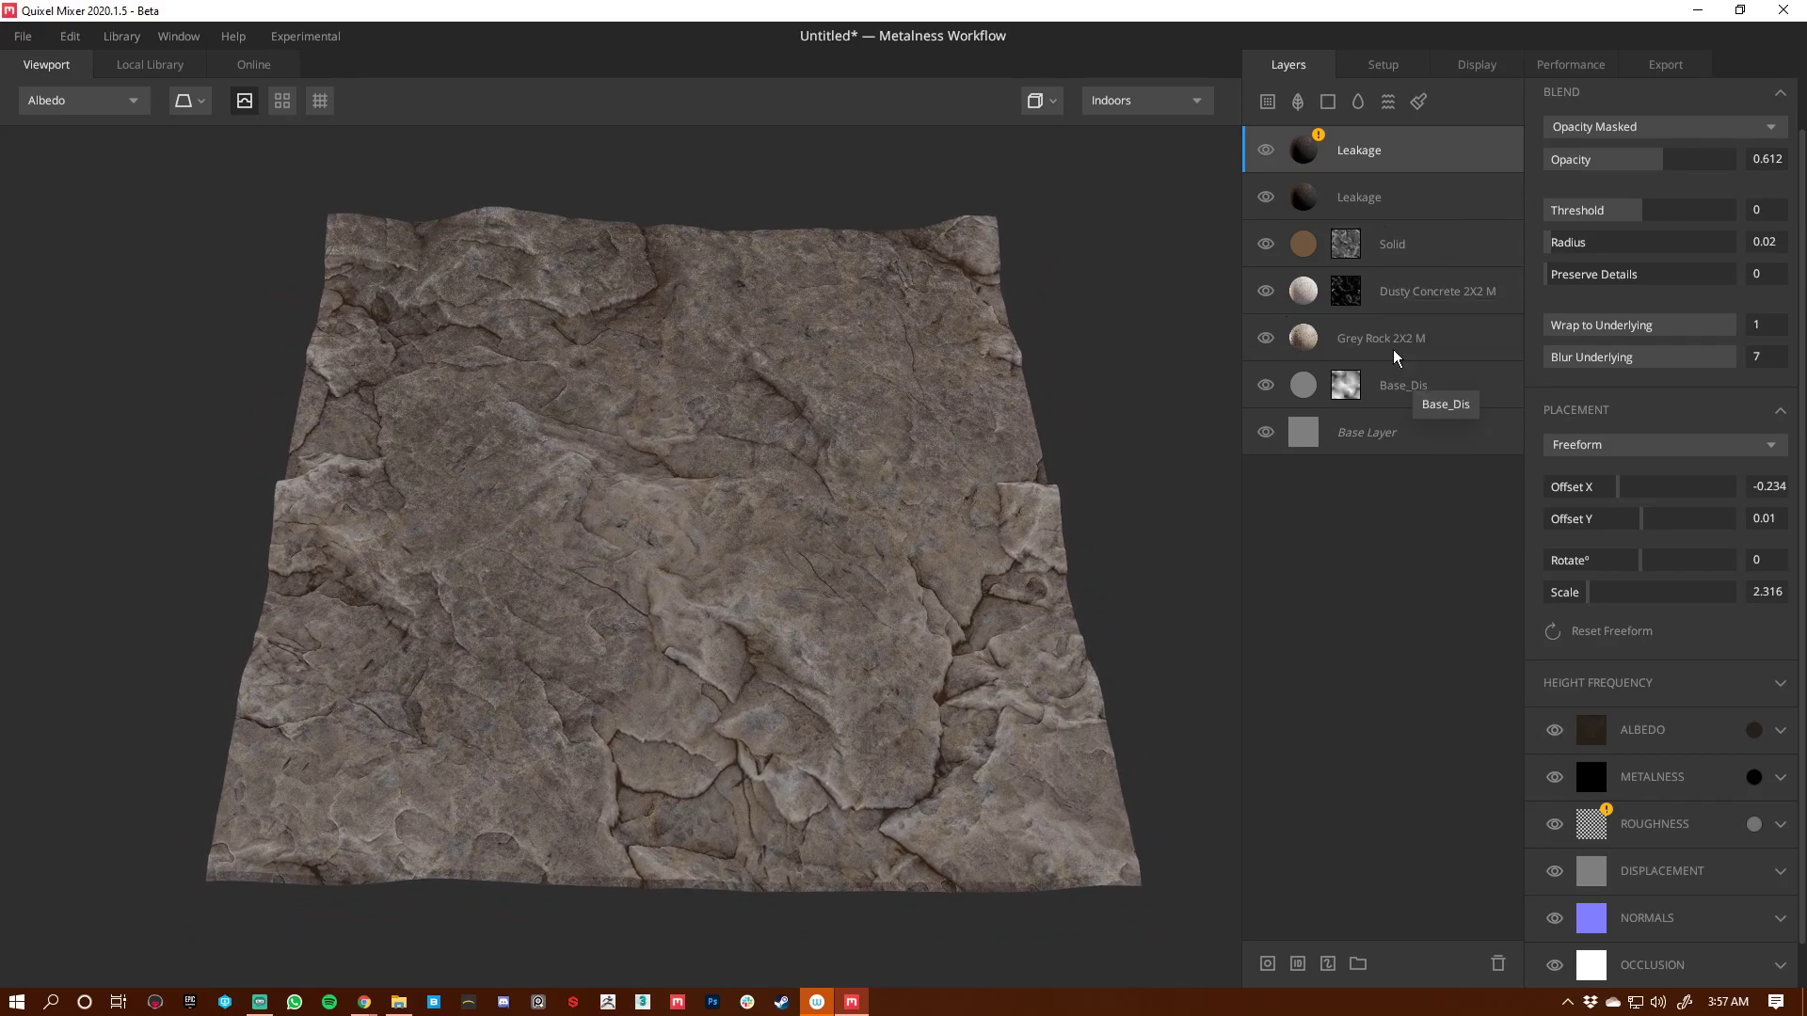
pyautogui.keyDown('alt'); pyautogui.moveTo(576, 540); pyautogui.dragTo(655, 559, button='right'); pyautogui.keyUp('alt')
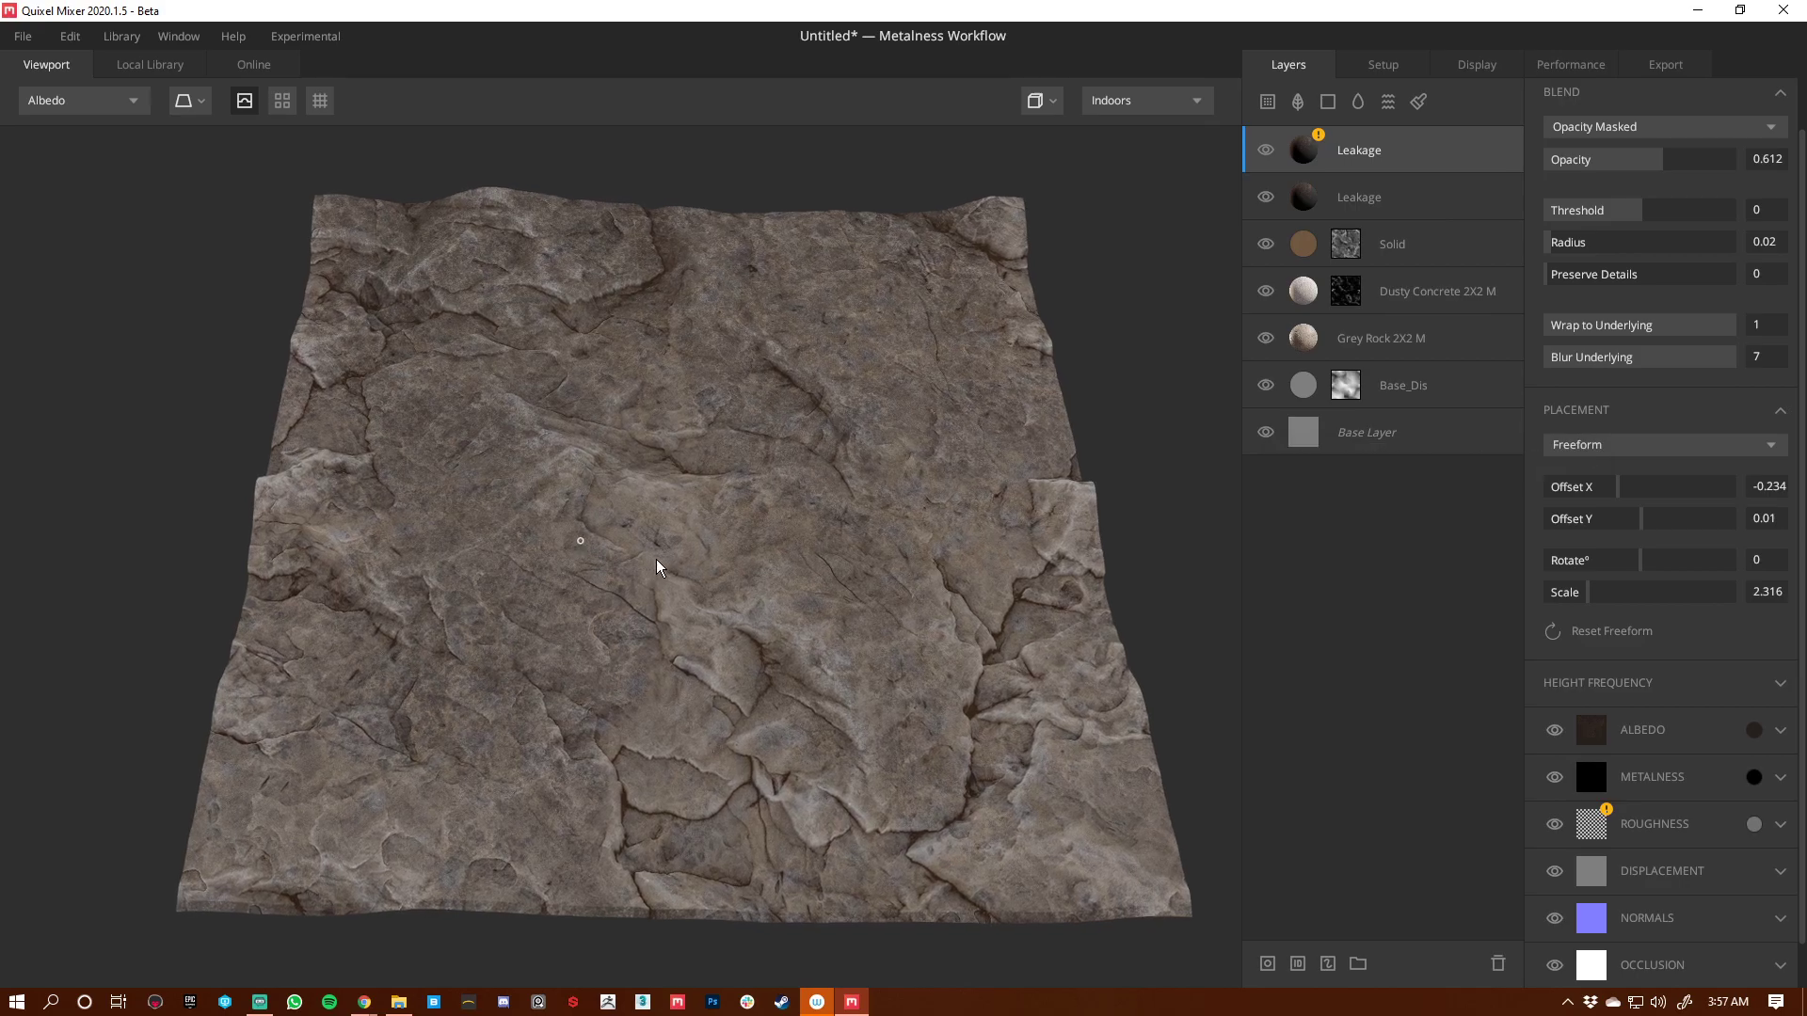
pyautogui.keyDown('alt'); pyautogui.moveTo(734, 574); pyautogui.dragTo(692, 574, button='middle'); pyautogui.keyUp('alt')
# Step: Return to the PBR Metalness view and inspect the rock's cracks and ridges under different lighting directions and from close-up angles
pyautogui.press('1')
pyautogui.moveTo(647, 574)
pyautogui.keyDown('alt'); pyautogui.mouseDown()
pyautogui.moveTo(645, 623)
pyautogui.moveTo(645, 589)
pyautogui.mouseUp(); pyautogui.keyUp('alt')
pyautogui.keyDown('shift'); pyautogui.moveTo(742, 589); pyautogui.dragTo(209, 568, button='right'); pyautogui.keyUp('shift')
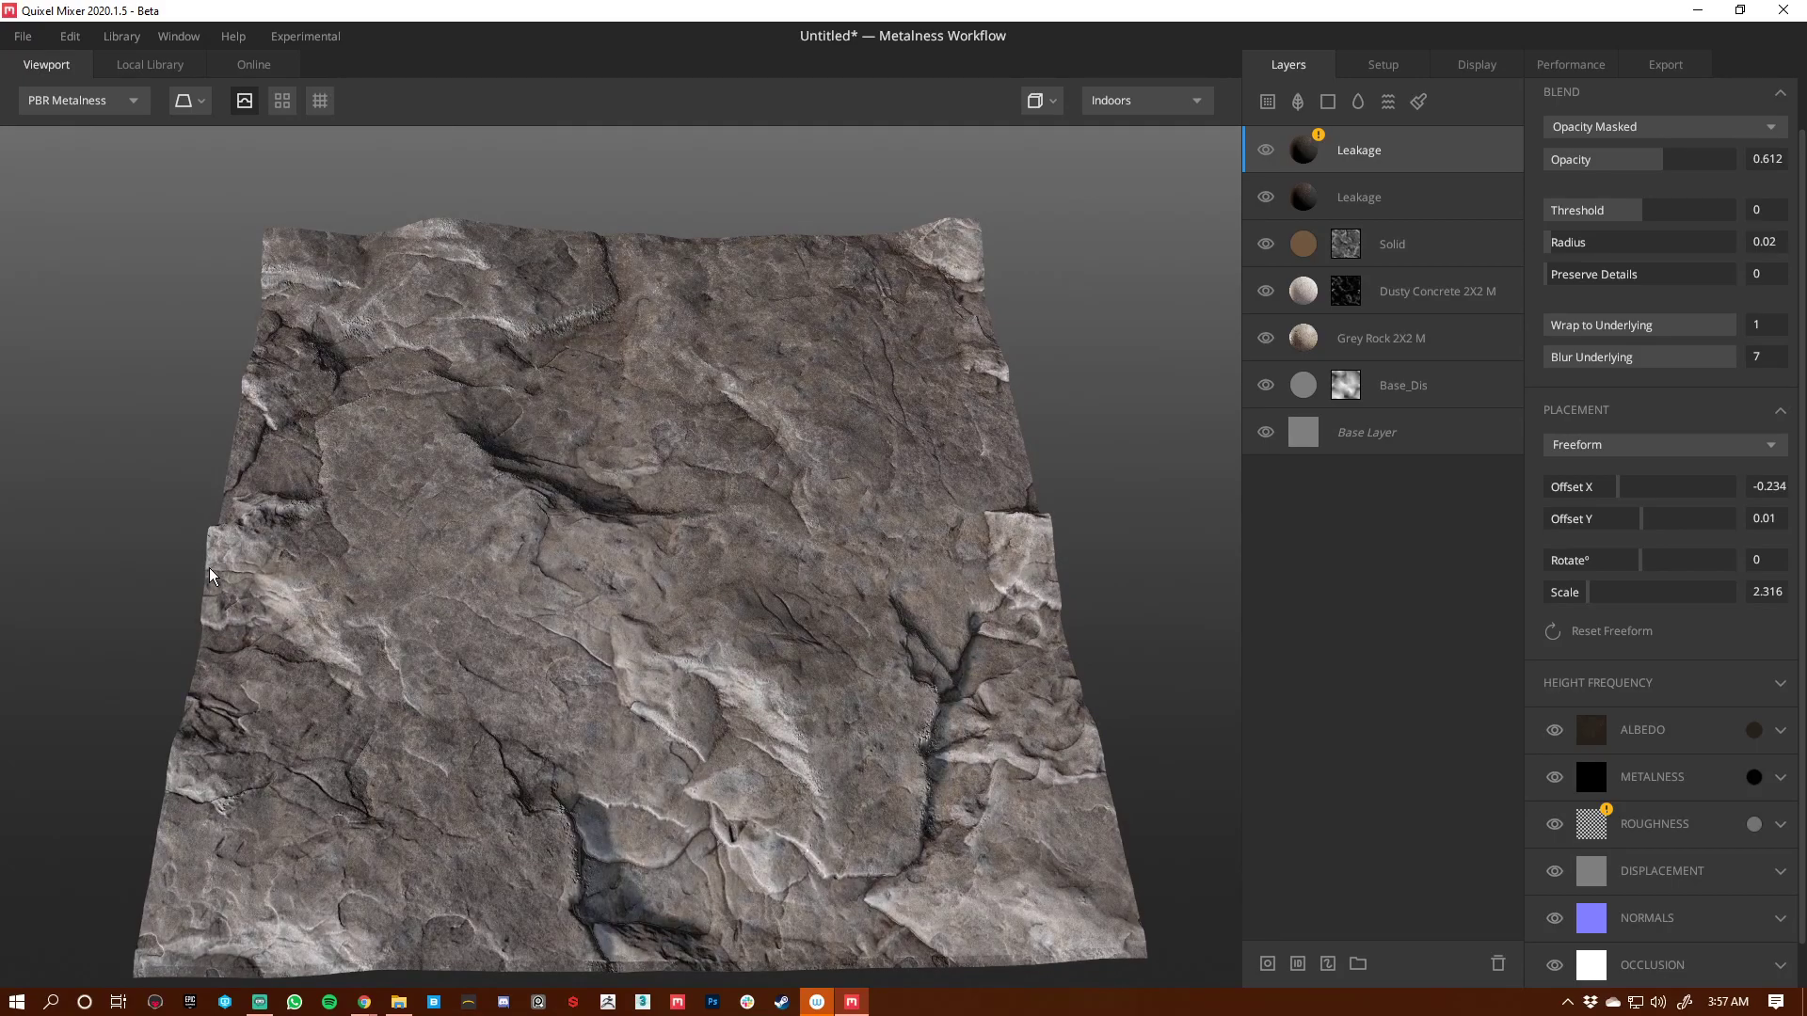
pyautogui.keyDown('shift'); pyautogui.moveTo(769, 568); pyautogui.dragTo(263, 537, button='right'); pyautogui.keyUp('shift')
pyautogui.keyDown('shift'); pyautogui.moveTo(265, 540); pyautogui.dragTo(86, 536); pyautogui.keyUp('shift')
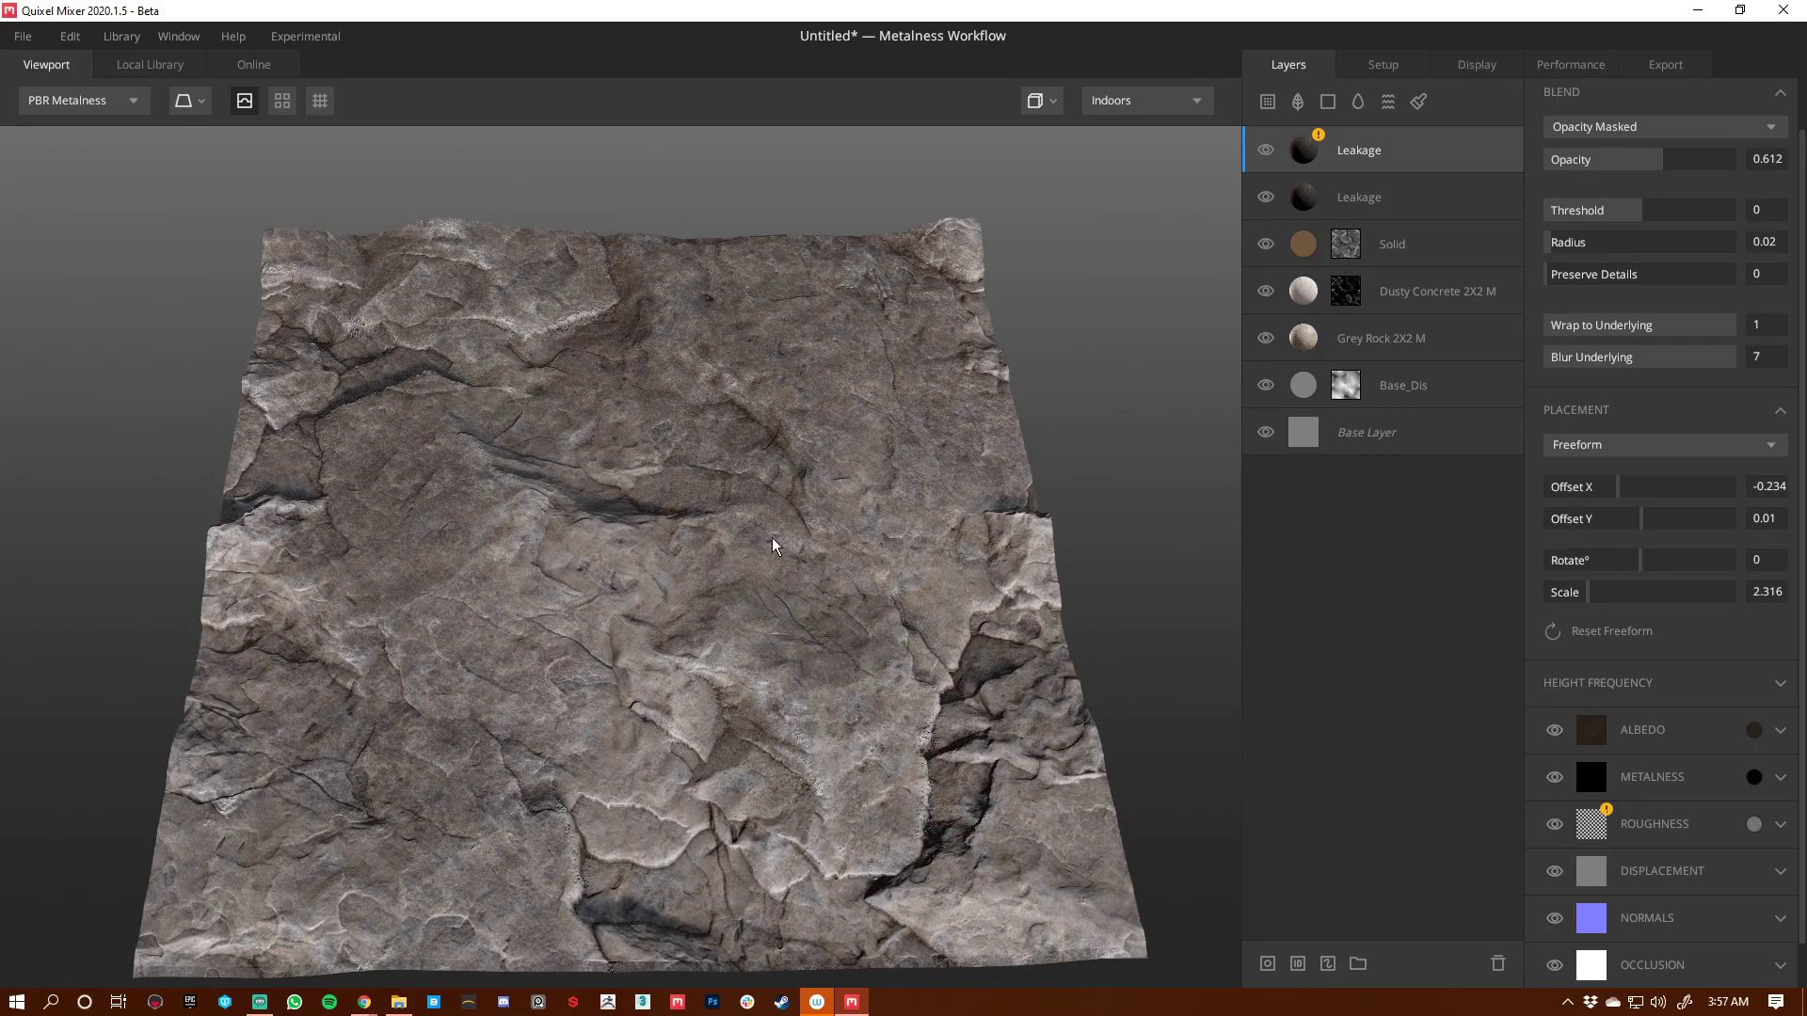
pyautogui.keyDown('shift'); pyautogui.moveTo(772, 538); pyautogui.dragTo(312, 529, button='right'); pyautogui.keyUp('shift')
pyautogui.keyDown('alt'); pyautogui.moveTo(865, 616); pyautogui.dragTo(736, 615); pyautogui.keyUp('alt')
pyautogui.keyDown('alt'); pyautogui.moveTo(735, 615); pyautogui.dragTo(872, 680, button='right'); pyautogui.keyUp('alt')
pyautogui.keyDown('alt'); pyautogui.moveTo(874, 685); pyautogui.dragTo(748, 539); pyautogui.keyUp('alt')
pyautogui.keyDown('alt'); pyautogui.moveTo(736, 535); pyautogui.dragTo(804, 551, button='right'); pyautogui.keyUp('alt')
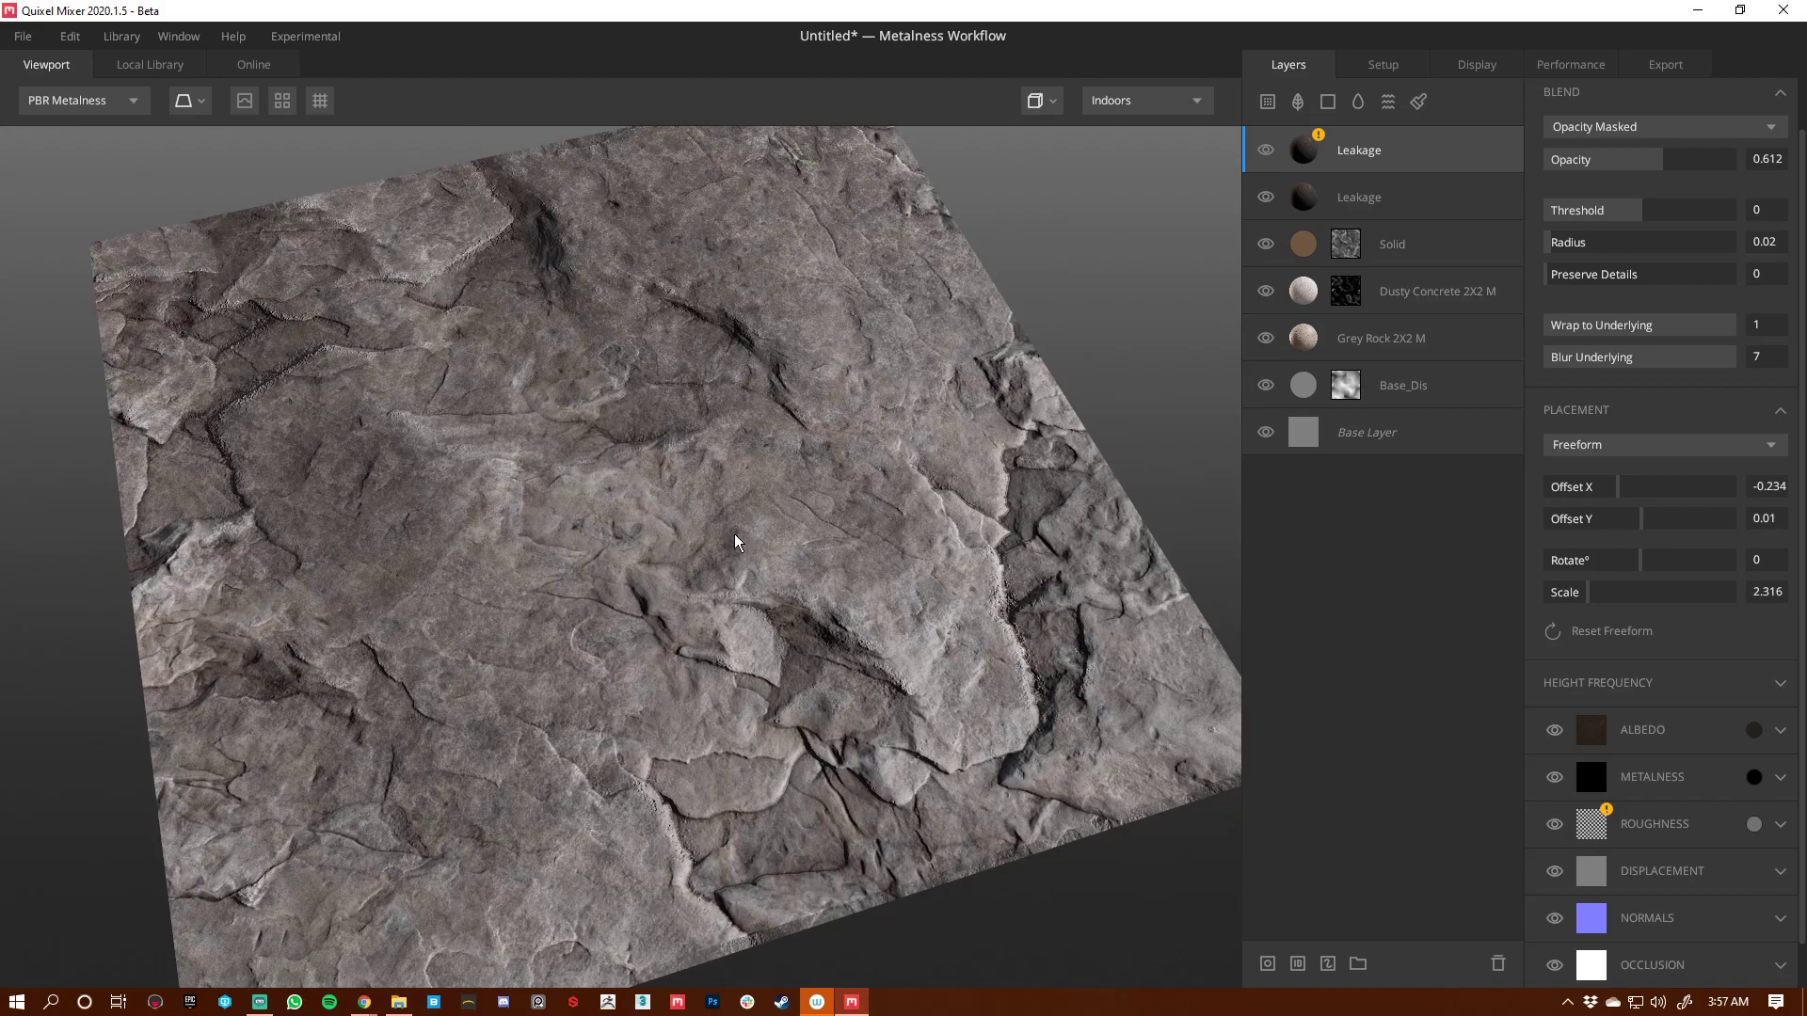
pyautogui.keyDown('alt'); pyautogui.moveTo(803, 551); pyautogui.dragTo(724, 469); pyautogui.keyUp('alt')
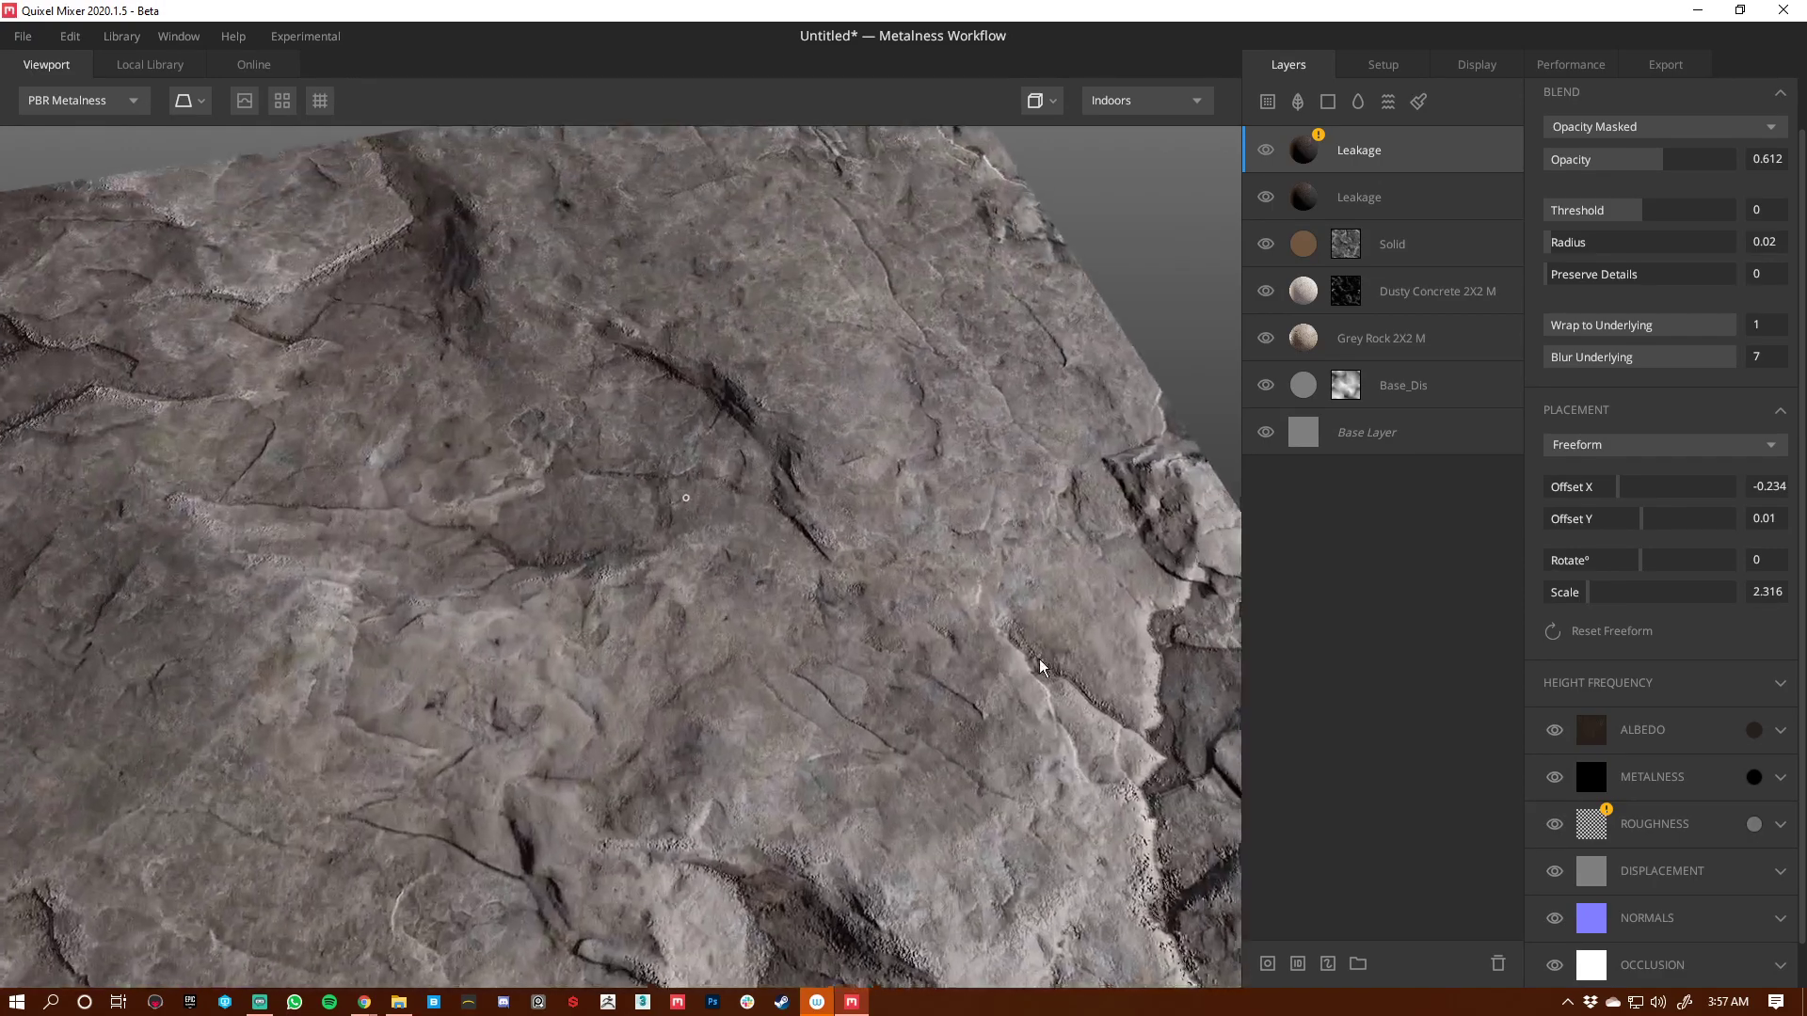